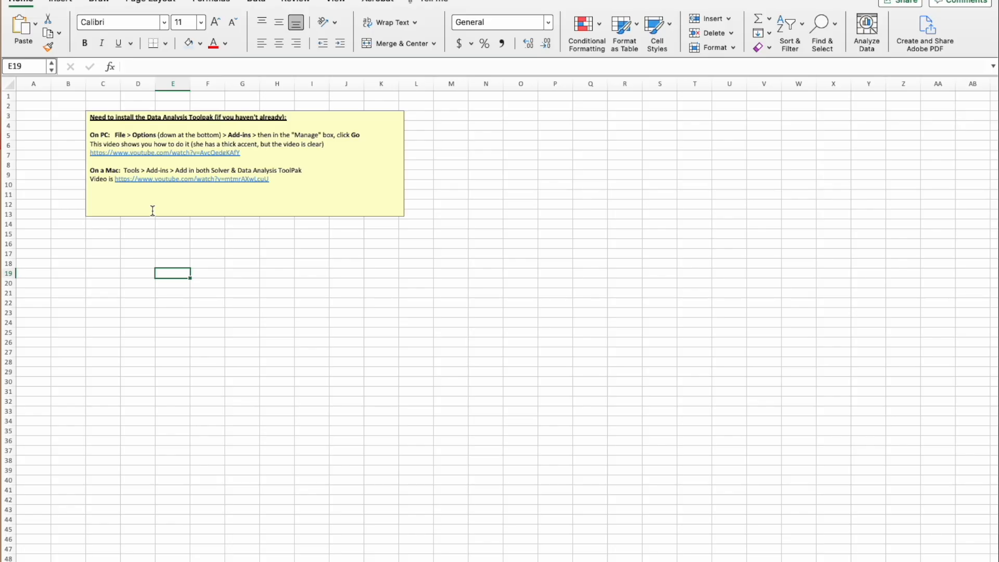
- Check the tools offered by the Data Analysis add-in, then close its list without running any
{"action": "left_click", "coordinate": [258, 2]}
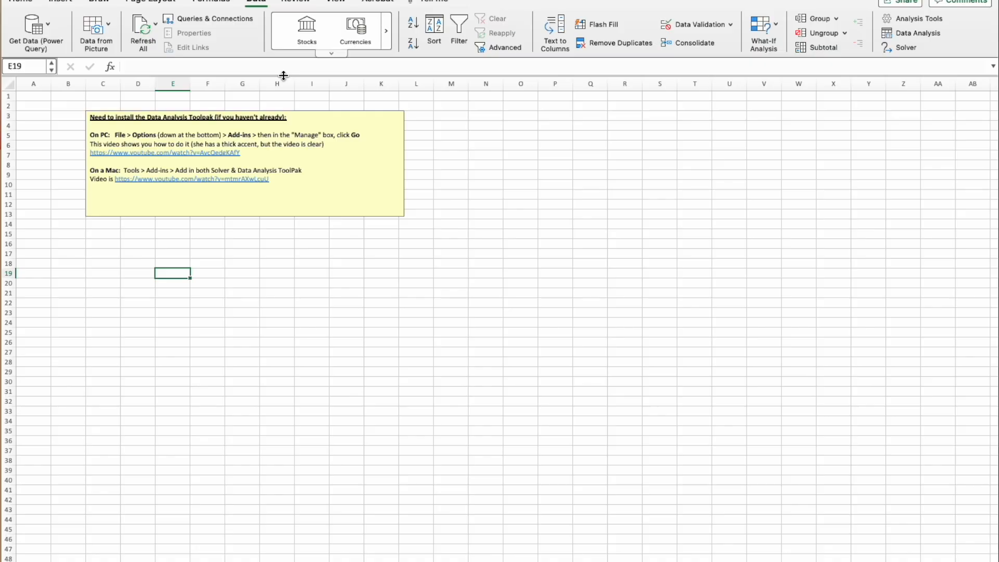
{"action": "left_click", "coordinate": [923, 33]}
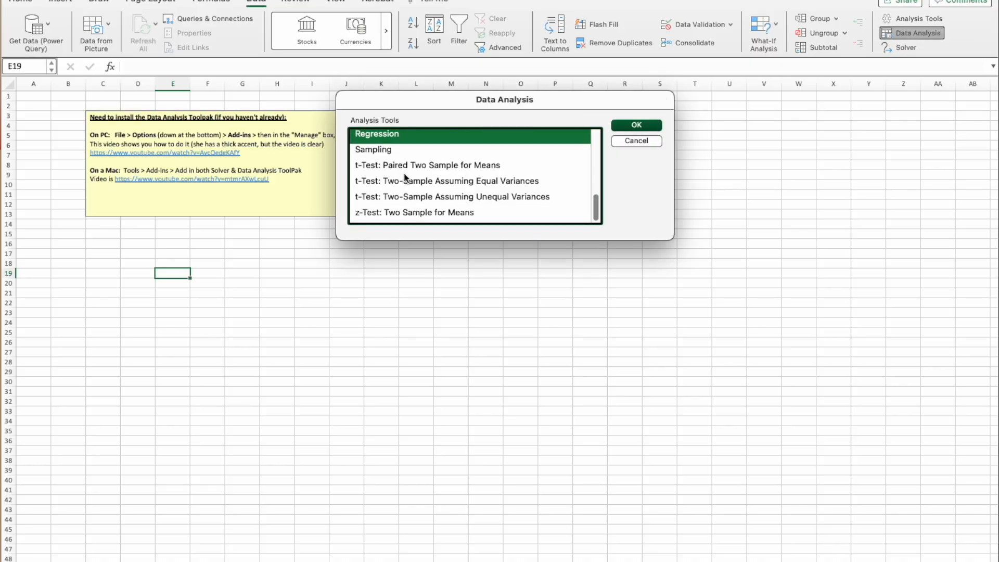
{"action": "scroll", "coordinate": [404, 173], "scroll_direction": "up", "scroll_amount": 8}
{"action": "scroll", "coordinate": [476, 152], "scroll_direction": "down", "scroll_amount": 8}
{"action": "left_click", "coordinate": [629, 147]}
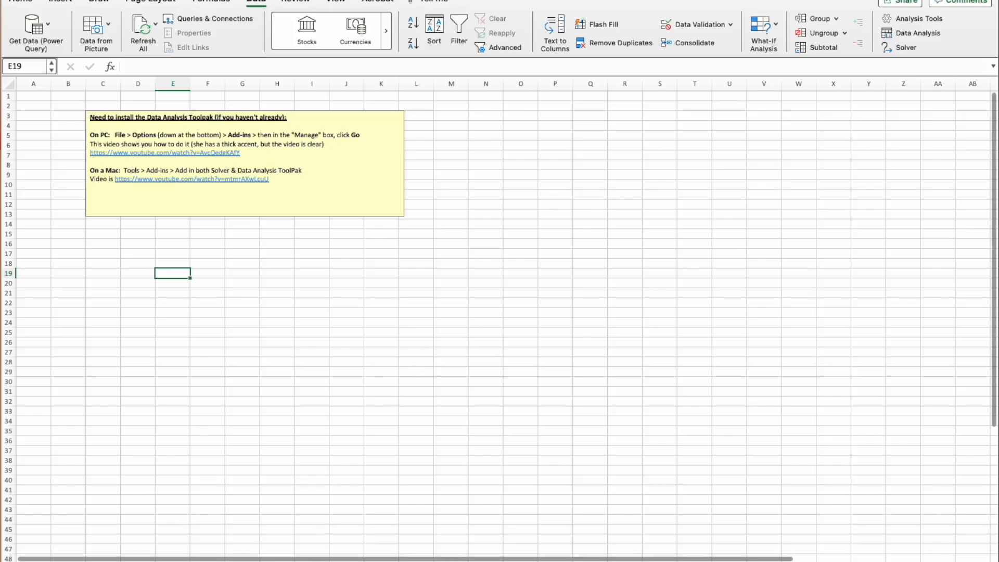
- Look through the following worksheets, including the spurious correlations sheet and the linear equation notes on forecasting with regression
{"action": "key", "text": "ctrl+Page_Down"}
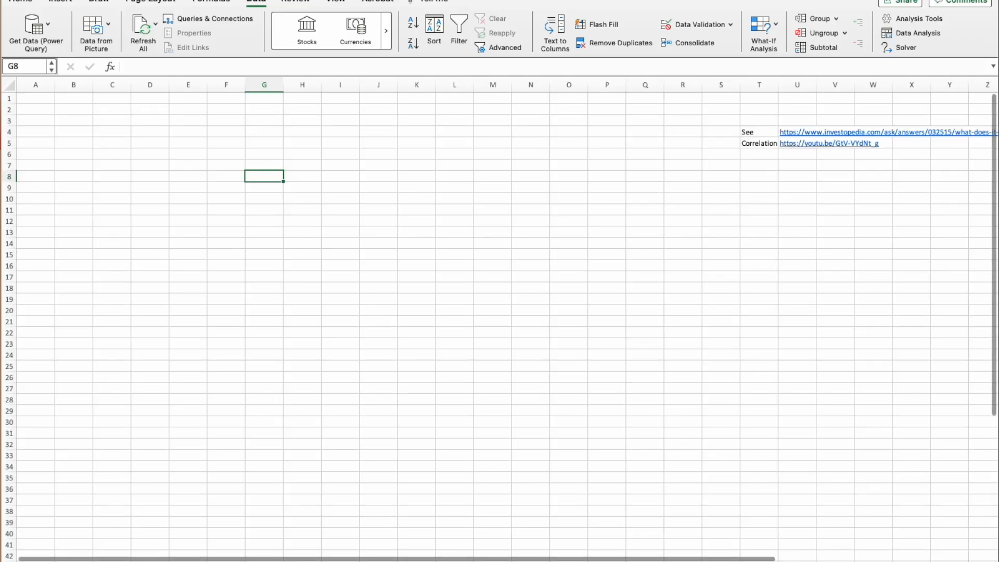
{"action": "key", "text": "ctrl+Page_Down"}
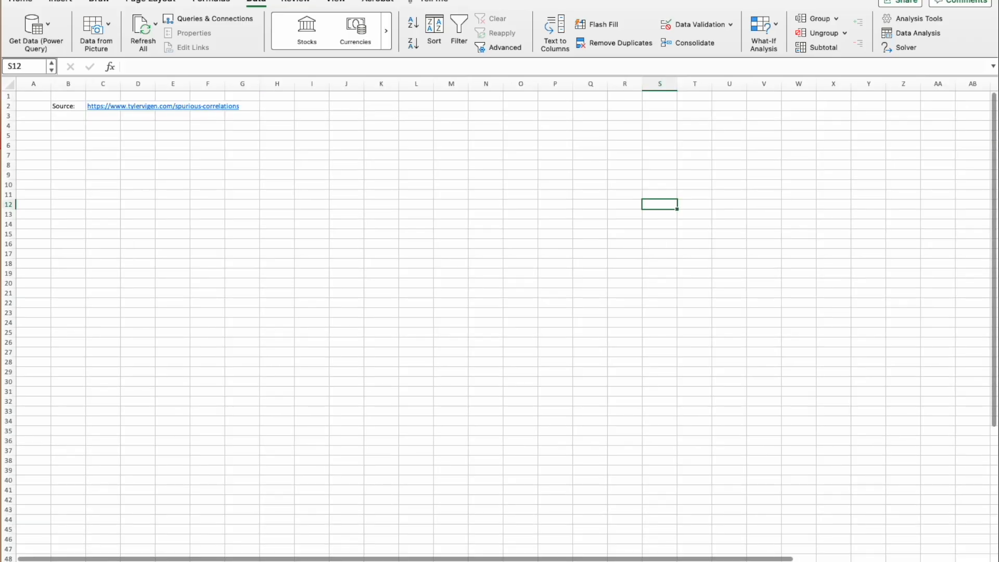
{"action": "left_click", "coordinate": [206, 300]}
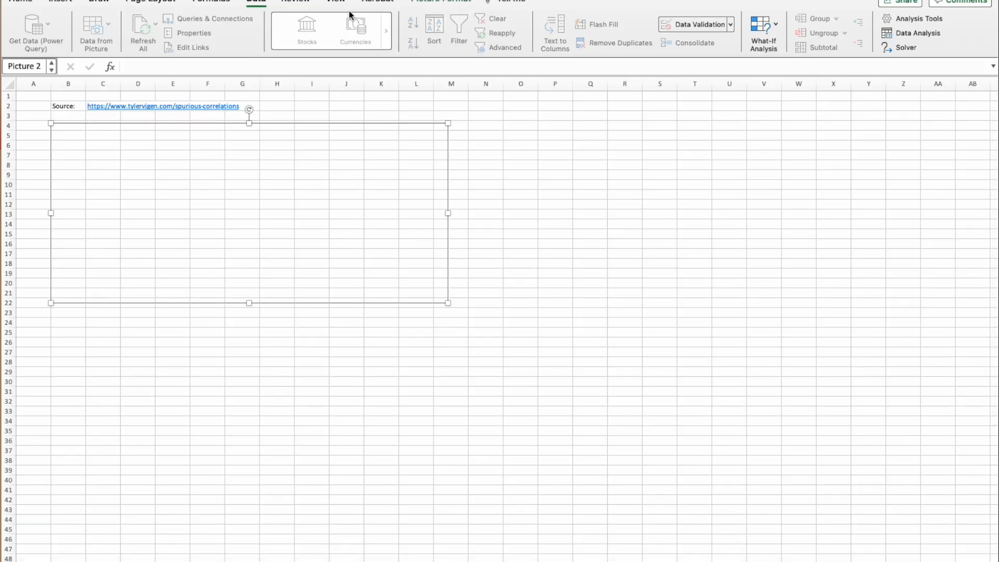
{"action": "left_click", "coordinate": [433, 4]}
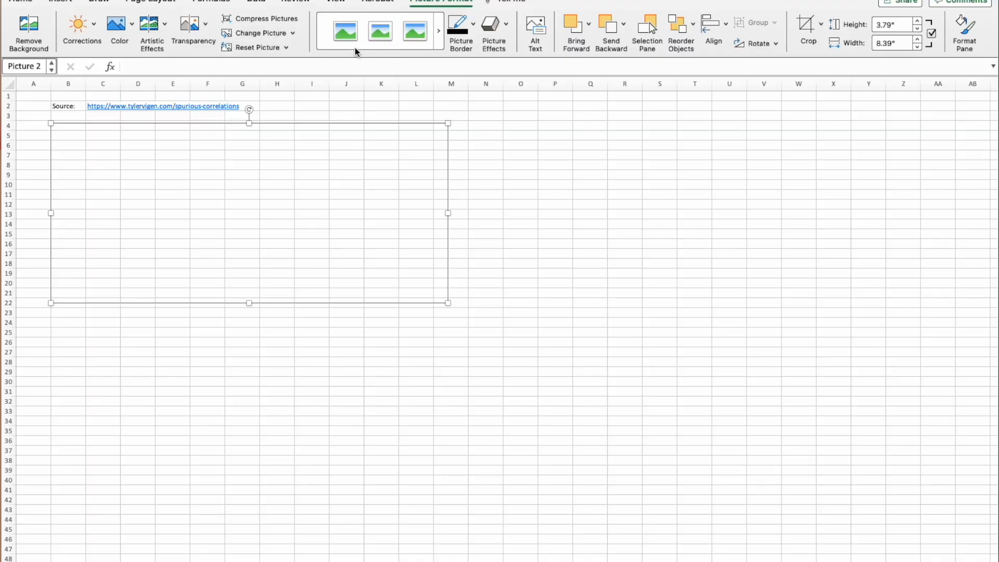
{"action": "left_click", "coordinate": [345, 327]}
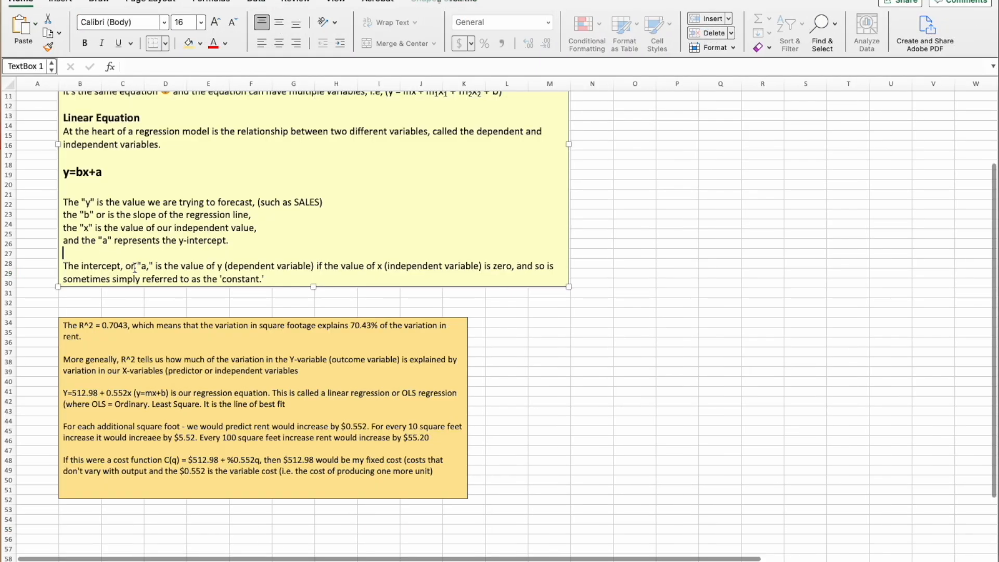
{"action": "scroll", "coordinate": [182, 261], "scroll_direction": "up", "scroll_amount": 5}
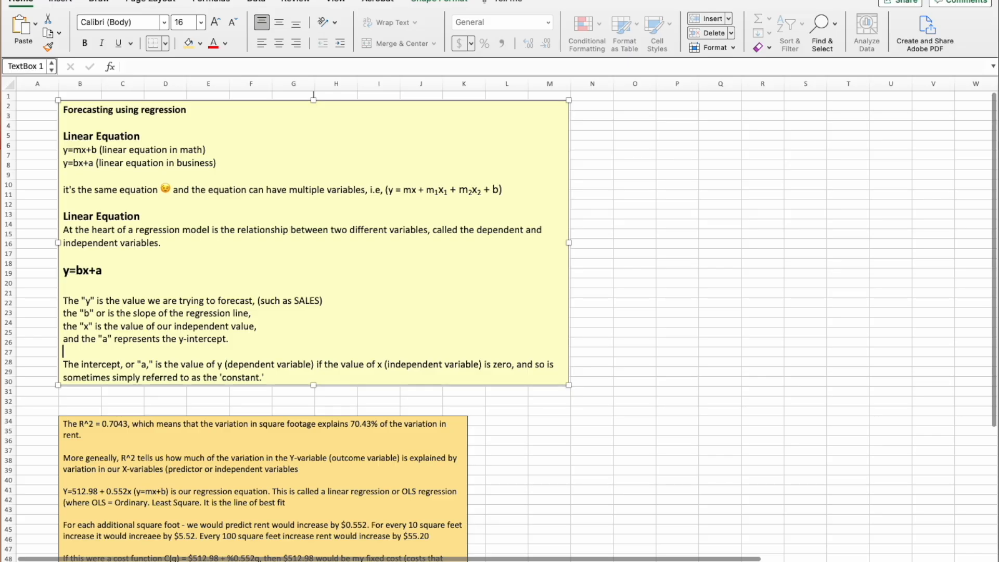
- On the rent data sheet, move the ToolPak instructions and the S7 TO DOs text boxes to around columns P–W
{"action": "left_click", "coordinate": [365, 561]}
{"action": "left_click", "coordinate": [395, 204]}
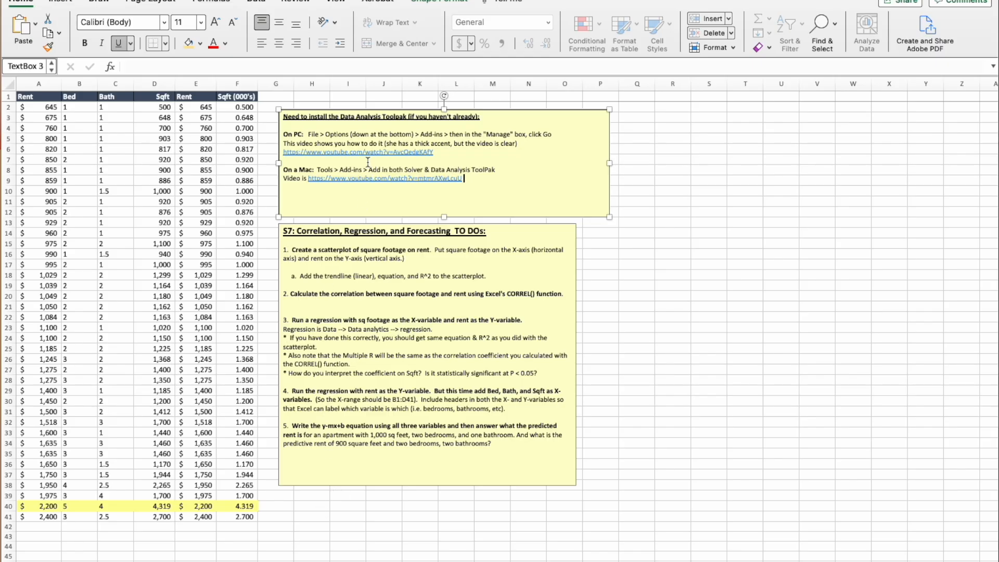
{"action": "left_click_drag", "start_coordinate": [333, 113], "coordinate": [641, 110]}
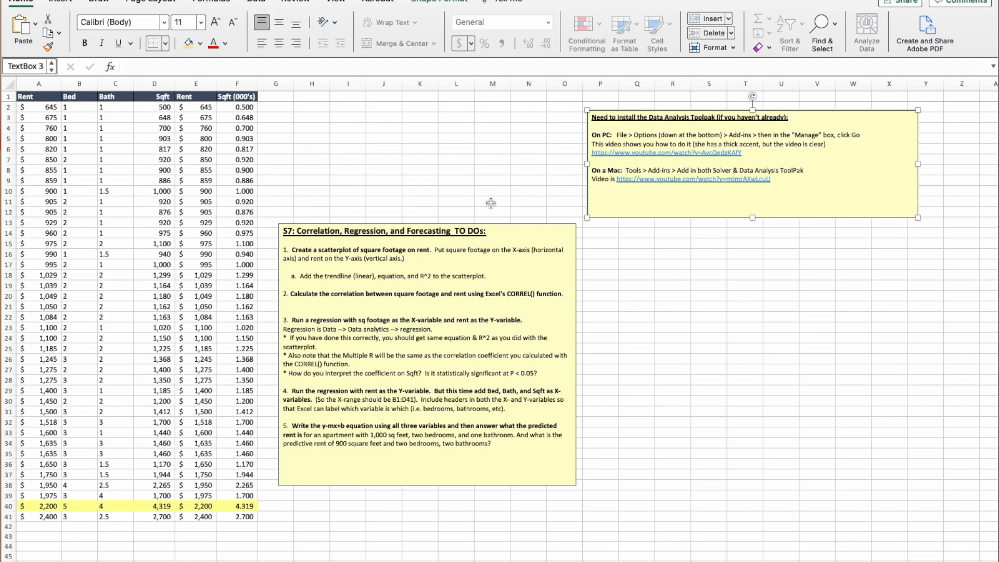
{"action": "left_click", "coordinate": [378, 222]}
{"action": "left_click_drag", "start_coordinate": [379, 222], "coordinate": [693, 238]}
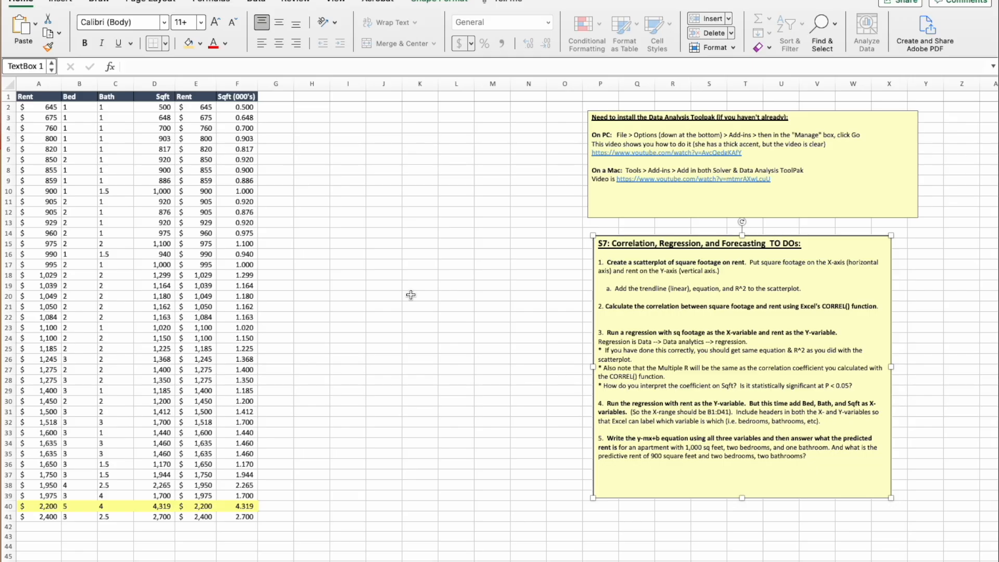
- Compare the two Rent columns, A and E, in the apartment data
{"action": "left_click", "coordinate": [39, 85]}
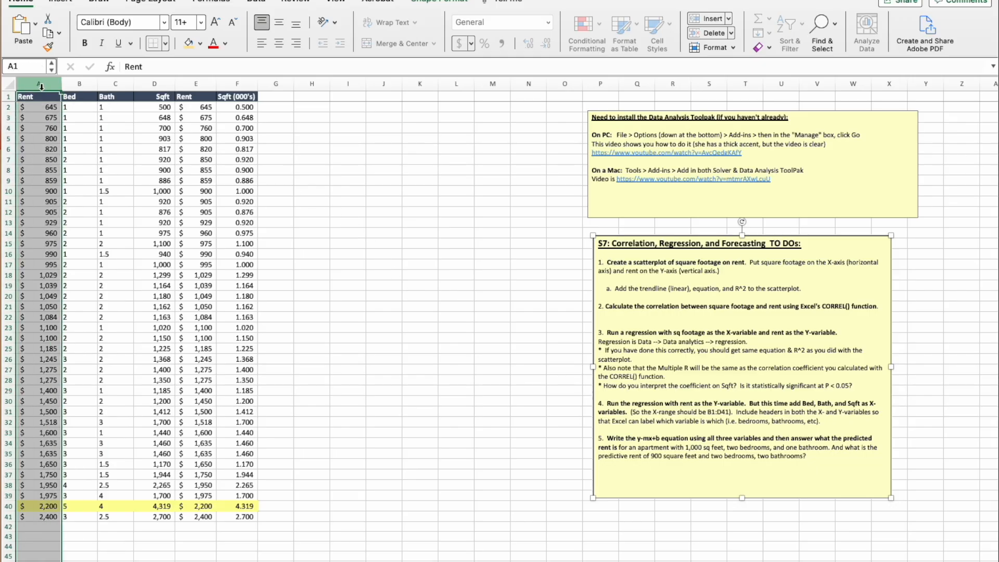
{"action": "left_click", "coordinate": [195, 84]}
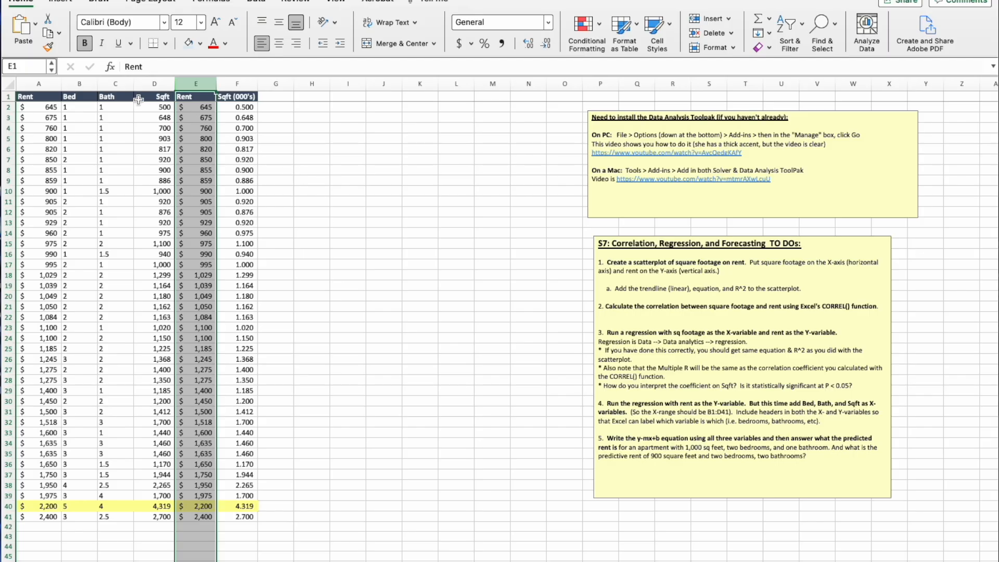
{"action": "left_click", "coordinate": [37, 83]}
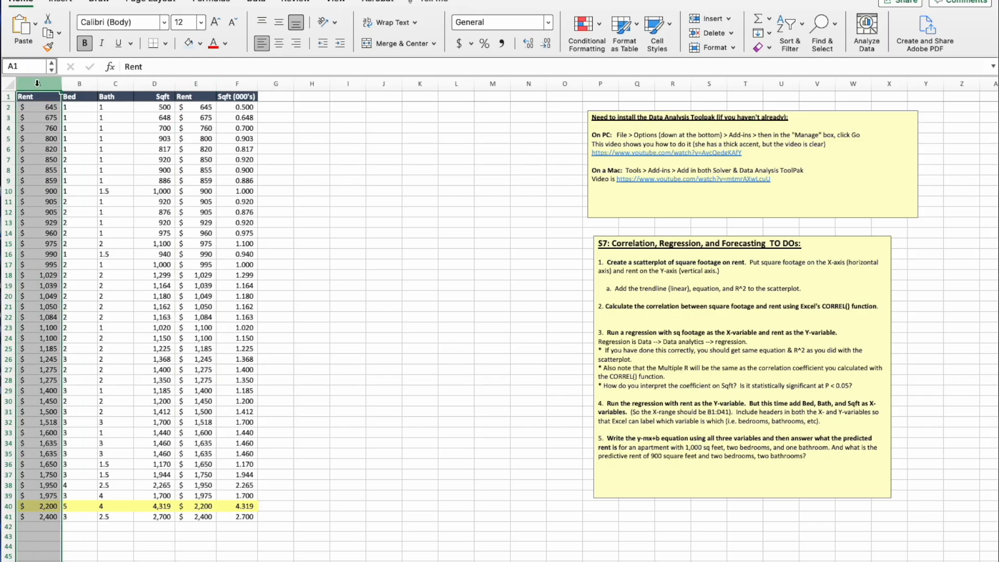
{"action": "left_click", "coordinate": [182, 84]}
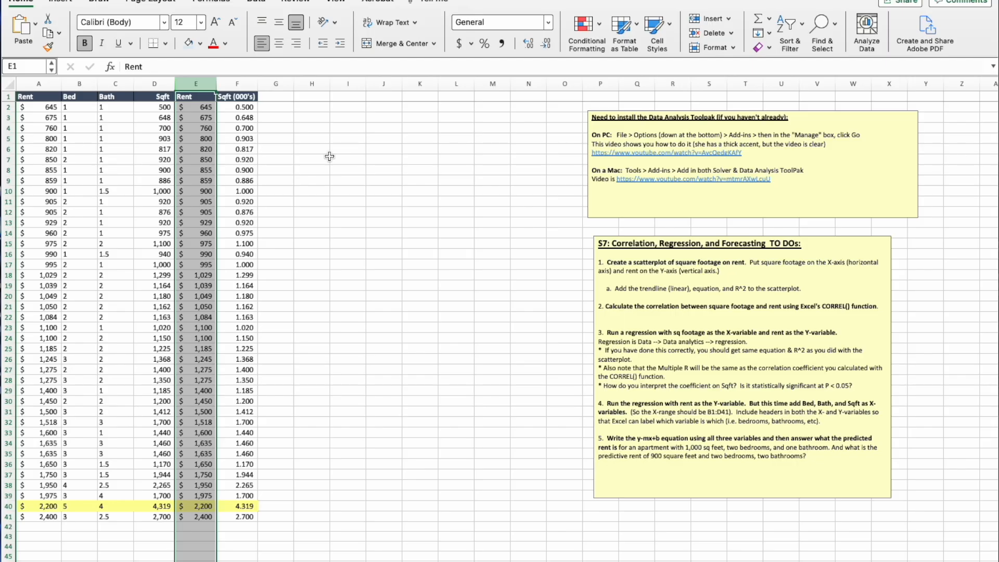
- Insert a markers-only scatter chart from the Sqft and Rent data in D1:E41 and move it beside the table
{"action": "left_click", "coordinate": [156, 98]}
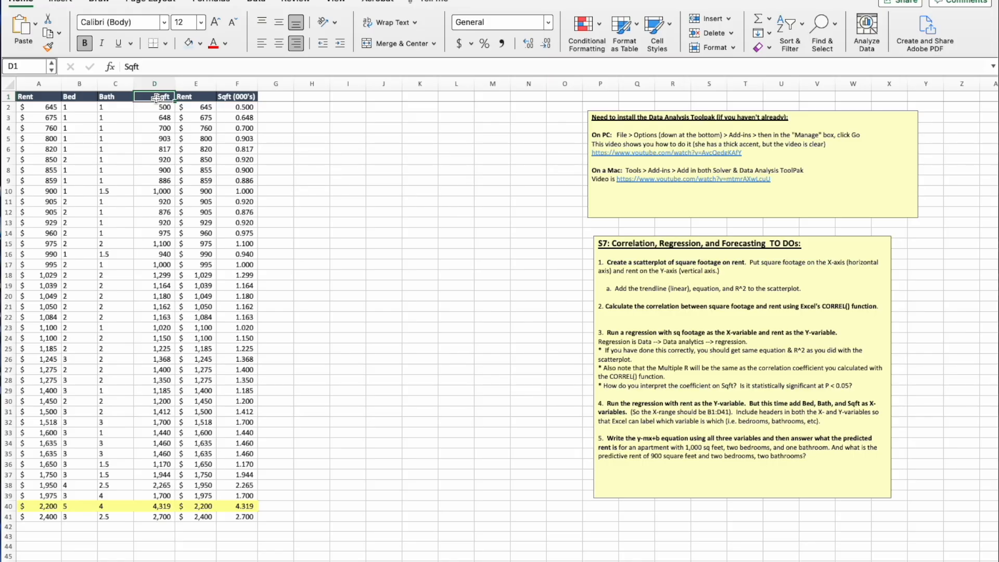
{"action": "key", "text": "shift+Right"}
{"action": "key", "text": "ctrl+shift+Down"}
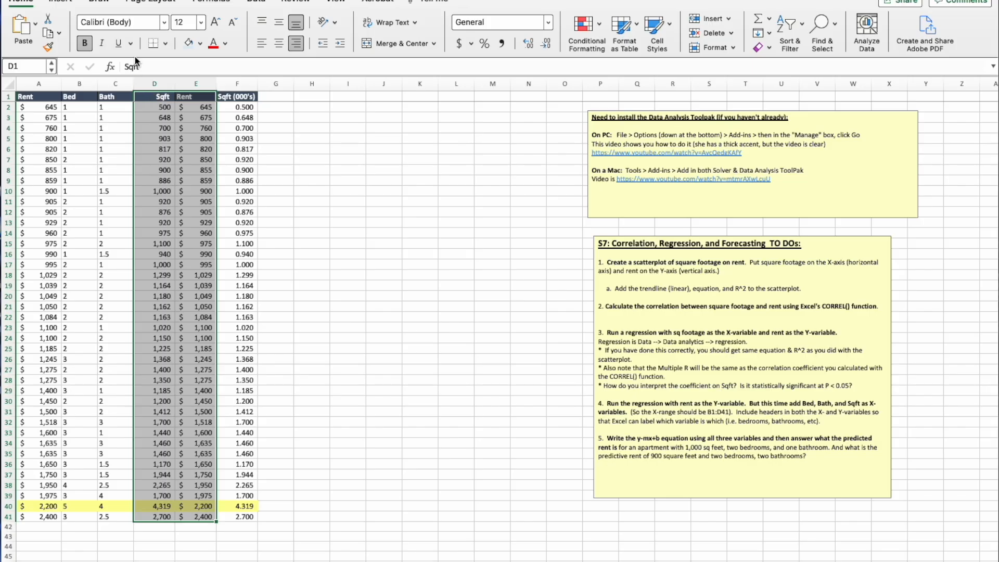
{"action": "left_click", "coordinate": [62, 2]}
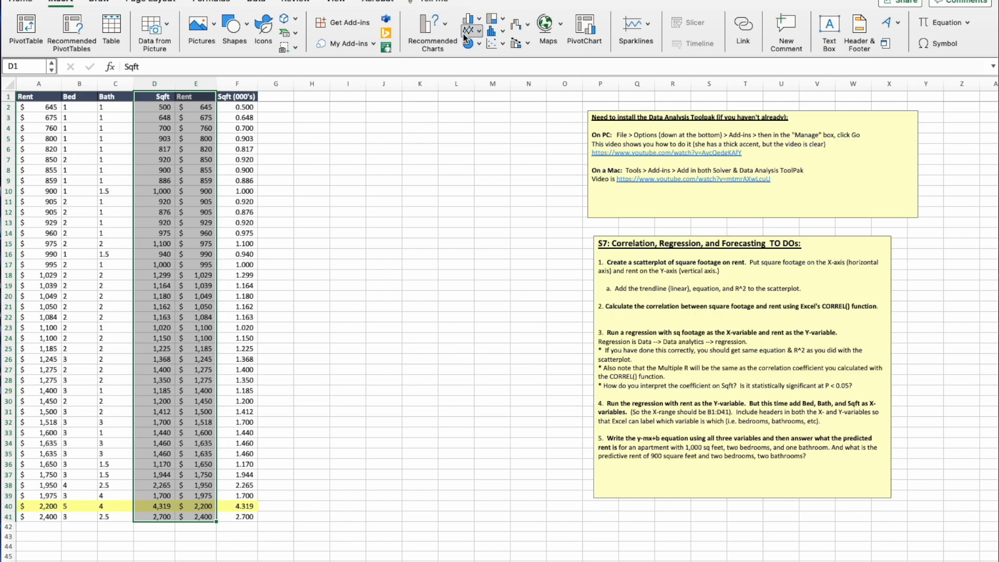
{"action": "left_click", "coordinate": [445, 30]}
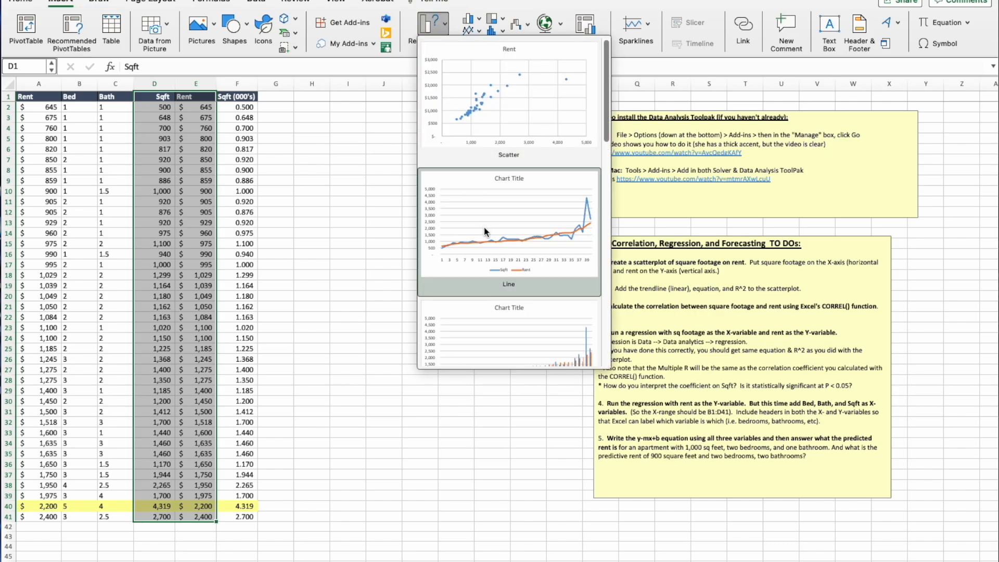
{"action": "scroll", "coordinate": [486, 271], "scroll_direction": "down", "scroll_amount": 3}
{"action": "scroll", "coordinate": [485, 271], "scroll_direction": "up", "scroll_amount": 4}
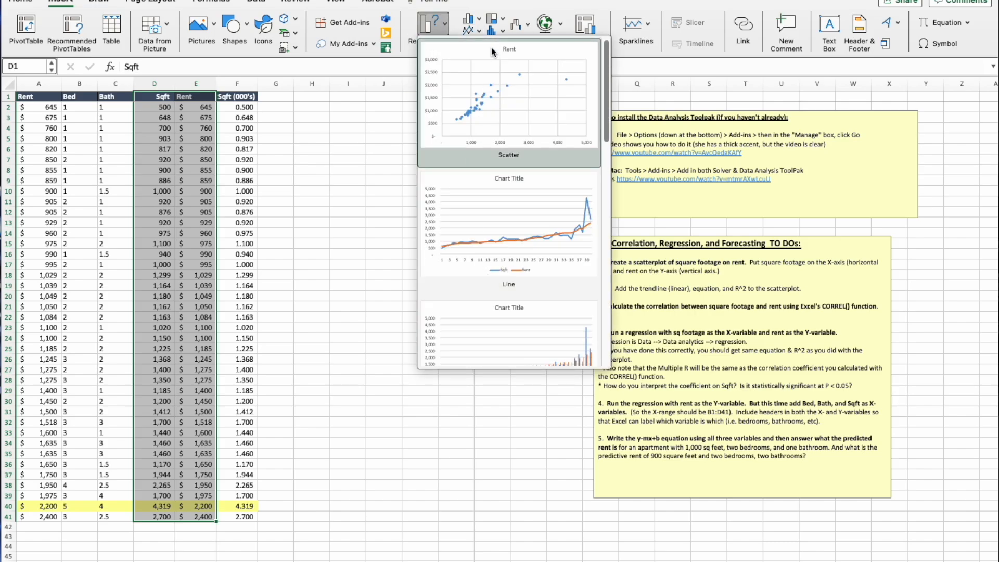
{"action": "left_click", "coordinate": [496, 44]}
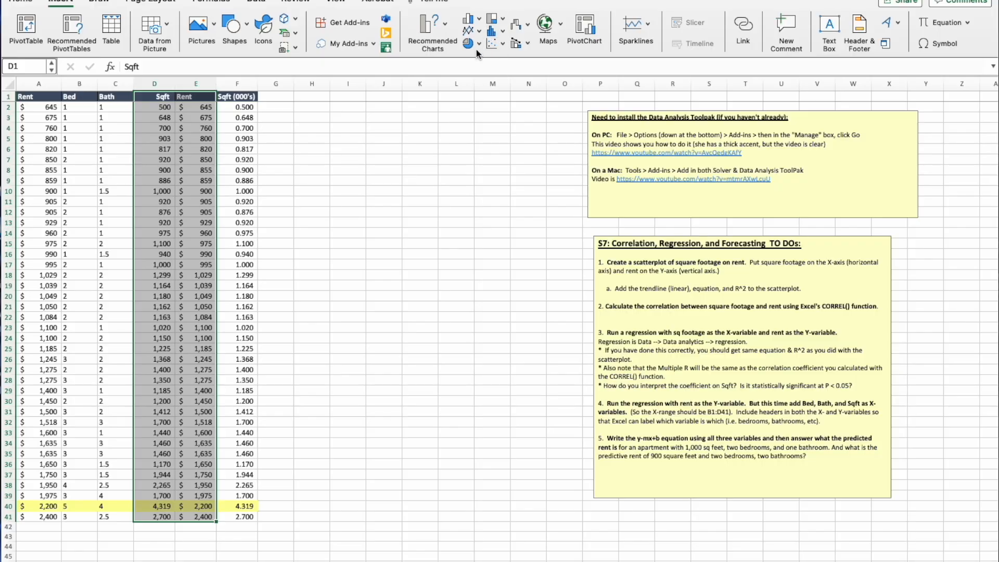
{"action": "left_click", "coordinate": [503, 44]}
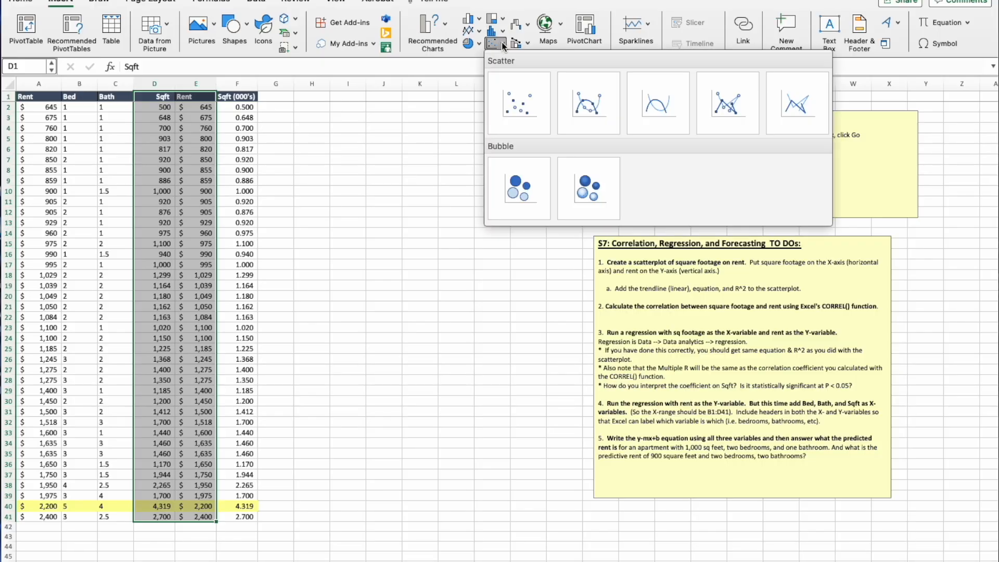
{"action": "left_click", "coordinate": [521, 109]}
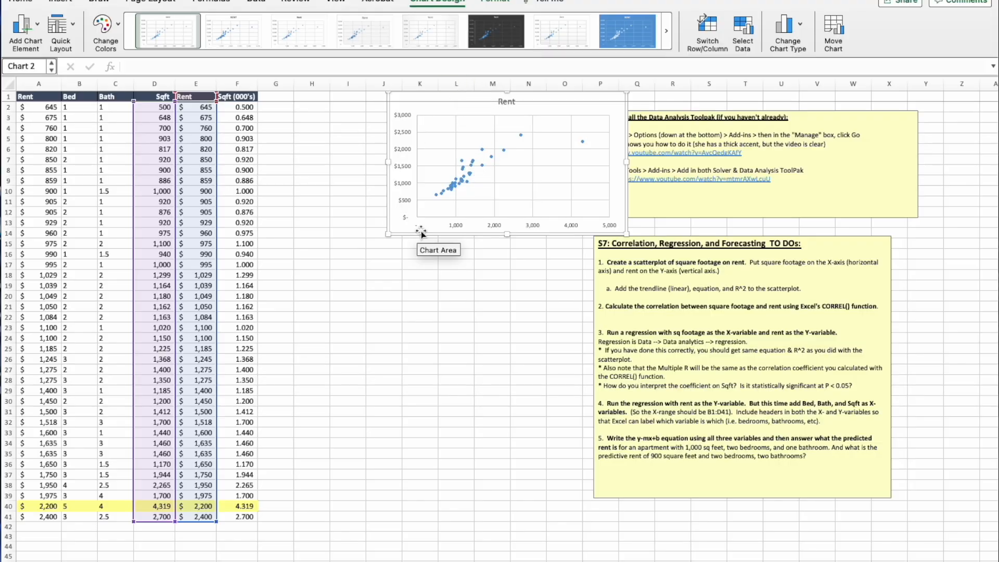
{"action": "left_click_drag", "start_coordinate": [419, 231], "coordinate": [321, 251]}
{"action": "left_click", "coordinate": [324, 320]}
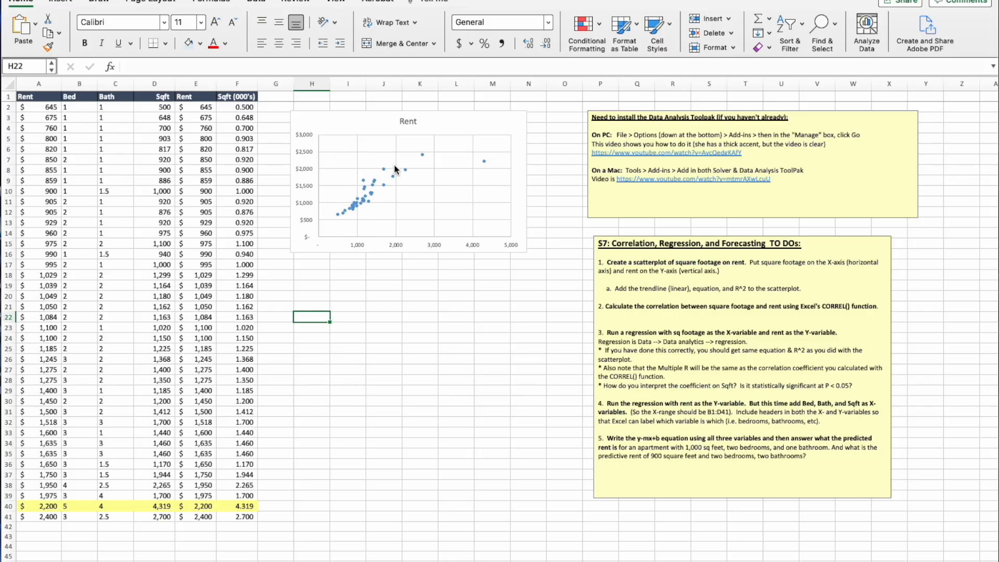
- Delete the Rent scatter chart from the sheet
{"action": "left_click", "coordinate": [367, 111]}
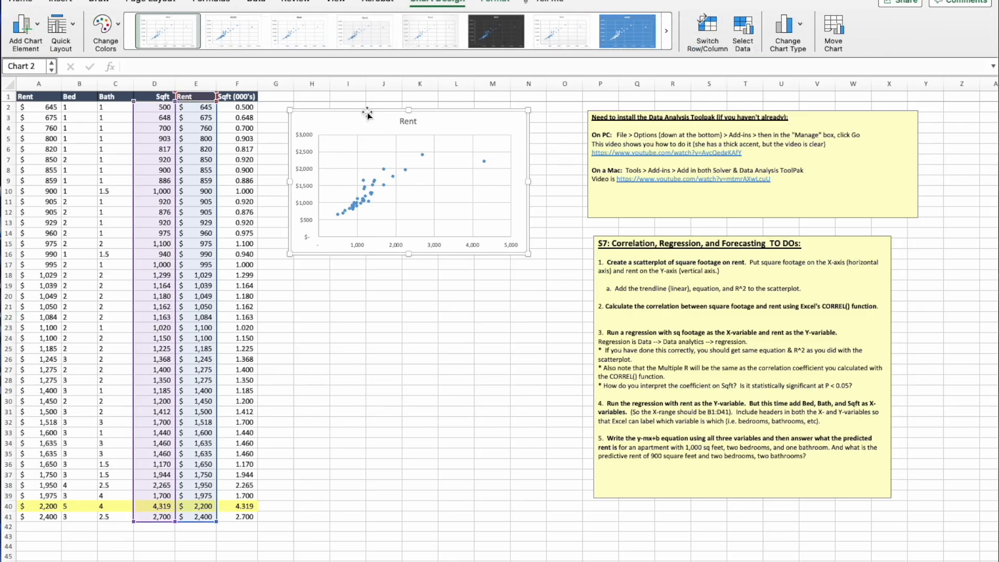
{"action": "key", "text": "Delete"}
{"action": "left_click", "coordinate": [348, 180]}
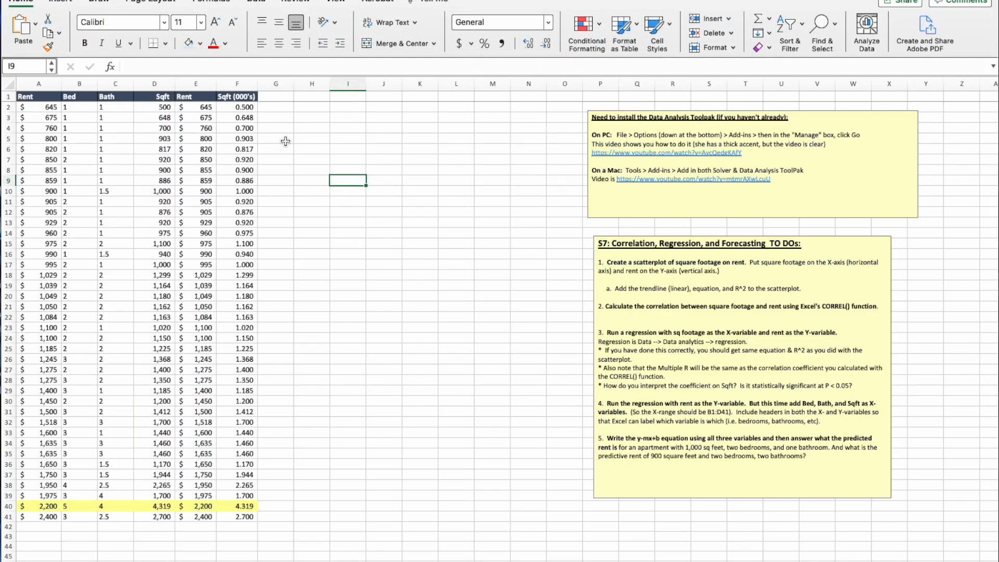
- Plot Rent against Sqft from D1:E41 as a markers-only scatter chart and place it in the empty area next to column F
{"action": "left_click", "coordinate": [157, 97]}
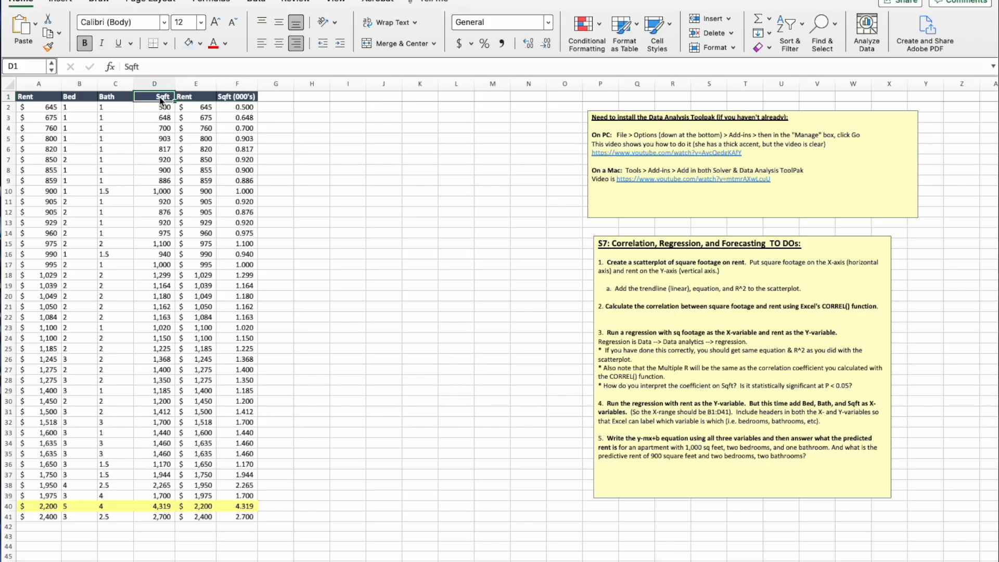
{"action": "key", "text": "shift+Right"}
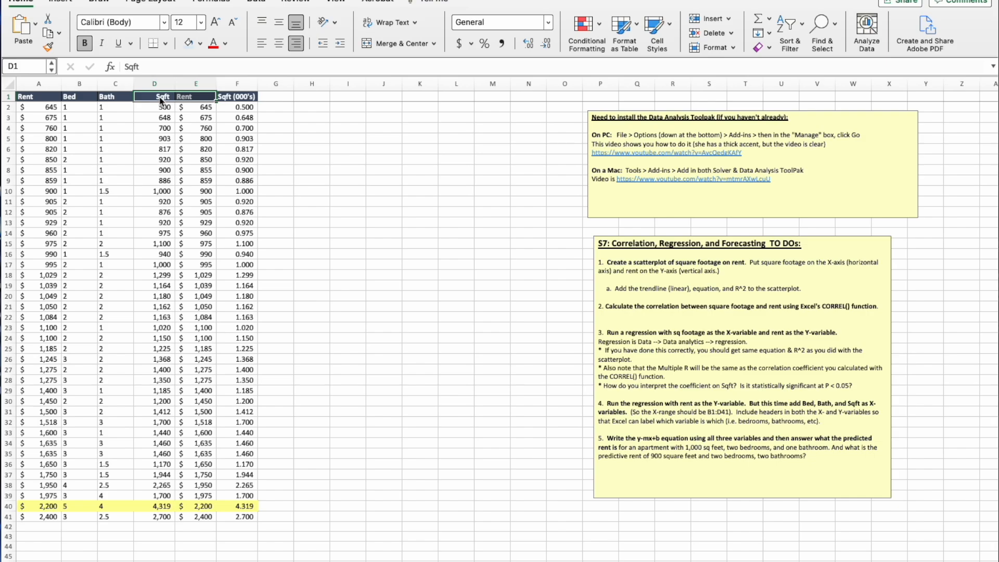
{"action": "key", "text": "ctrl+shift+Down"}
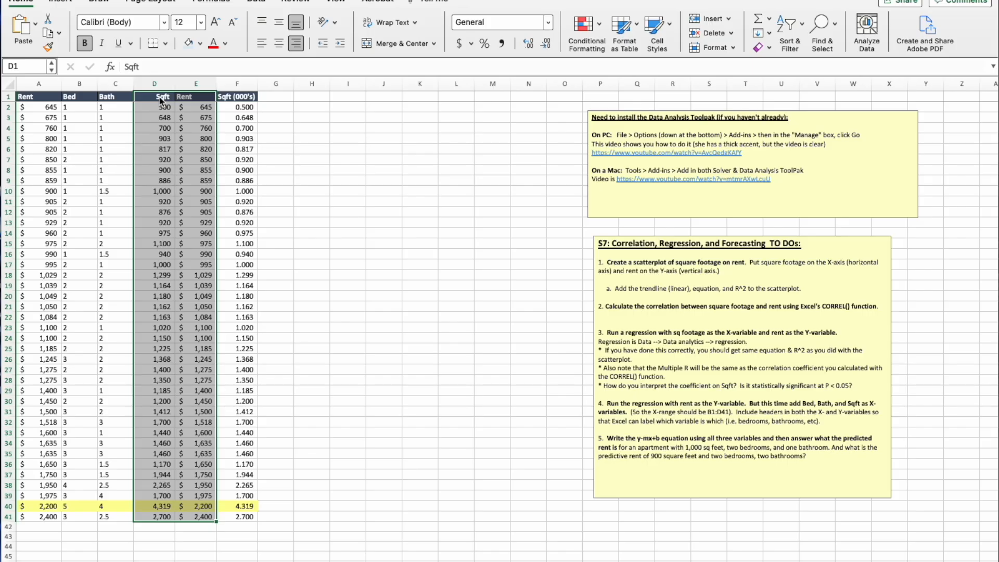
{"action": "left_click", "coordinate": [70, 4]}
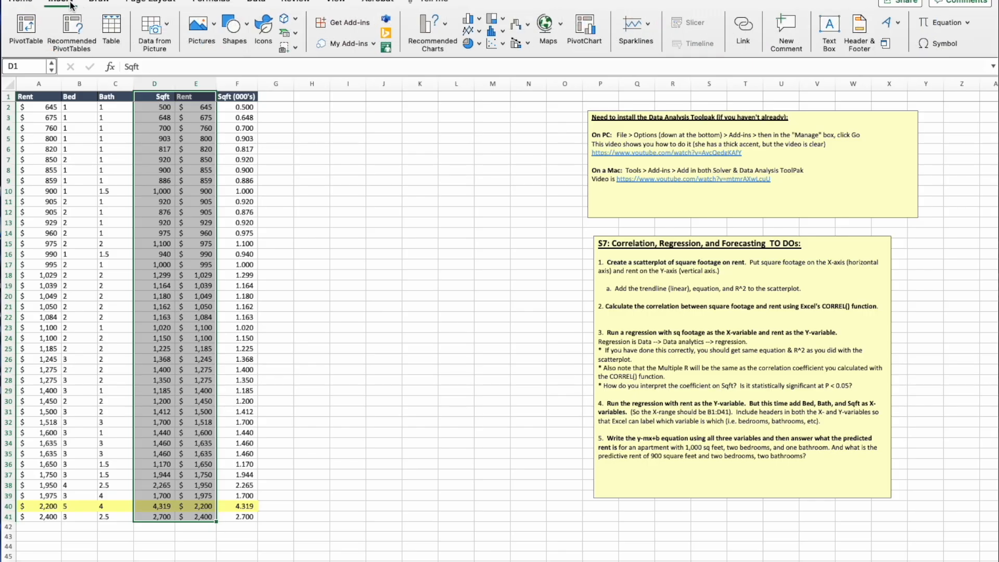
{"action": "left_click", "coordinate": [502, 45]}
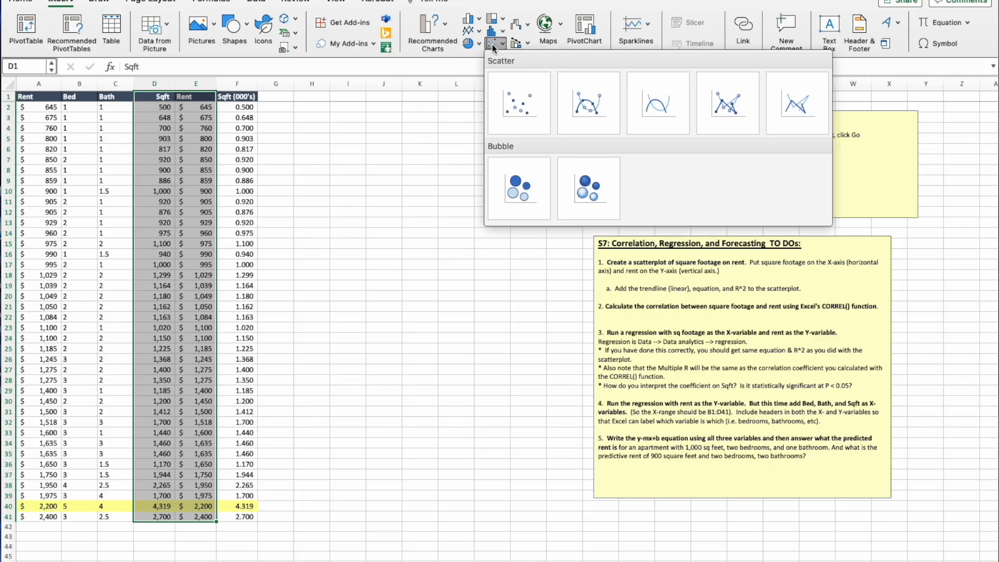
{"action": "left_click", "coordinate": [513, 105]}
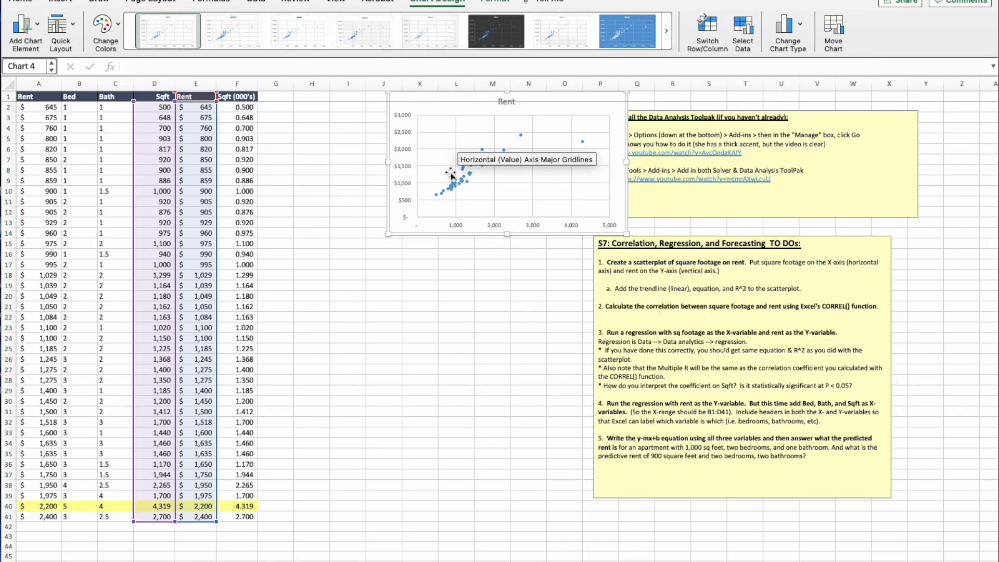
{"action": "left_click_drag", "start_coordinate": [437, 232], "coordinate": [344, 272]}
{"action": "left_click", "coordinate": [313, 410]}
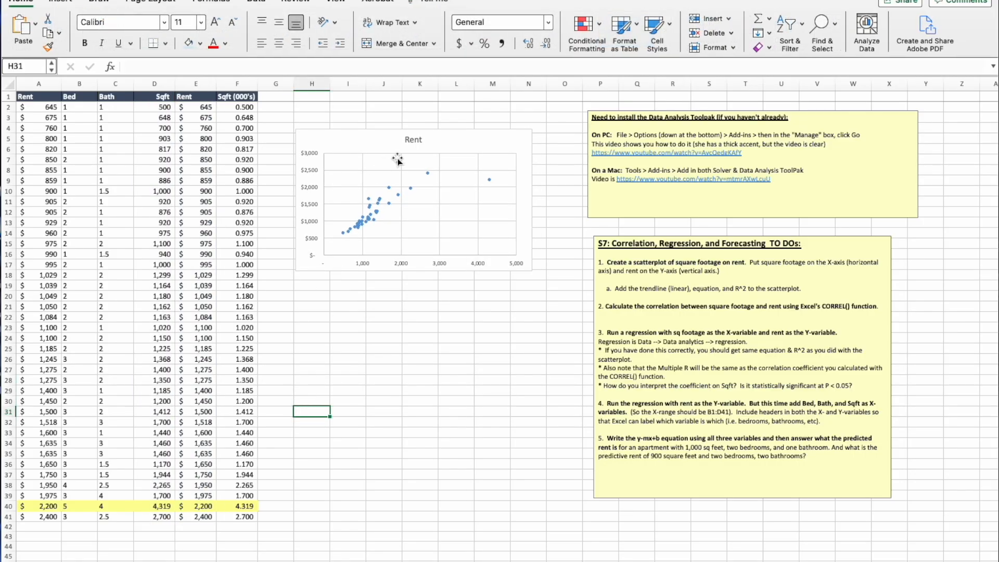
- Replace the scatter chart's title with "Correlation between Sq Footage & Monthly Rent"
{"action": "left_click", "coordinate": [412, 139]}
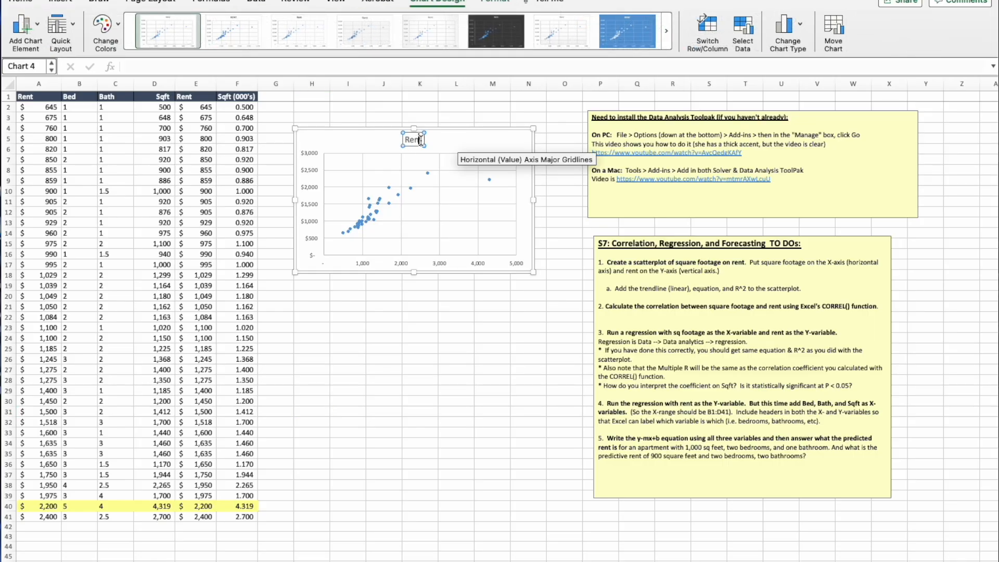
{"action": "key", "text": "BackSpace"}
{"action": "key", "text": "BackSpace"}
{"action": "key", "text": "BackSpace"}
{"action": "type", "text": "Co"}
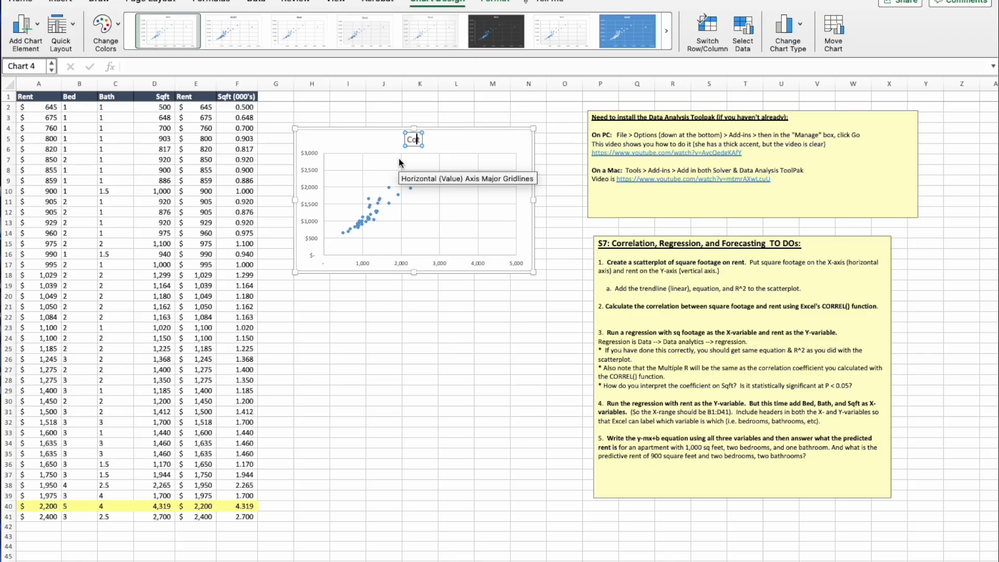
{"action": "type", "text": "rrelation betwee"}
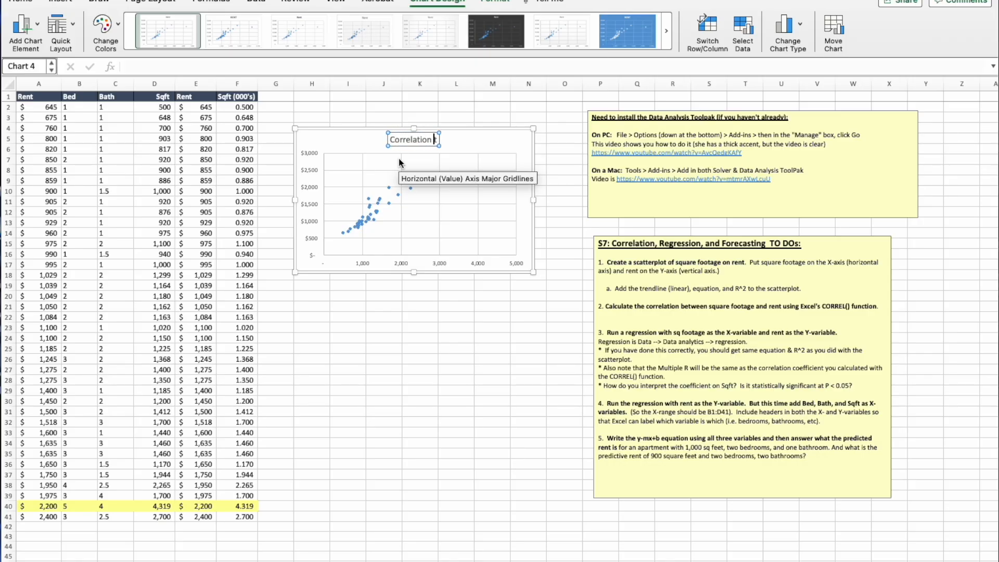
{"action": "type", "text": "n "}
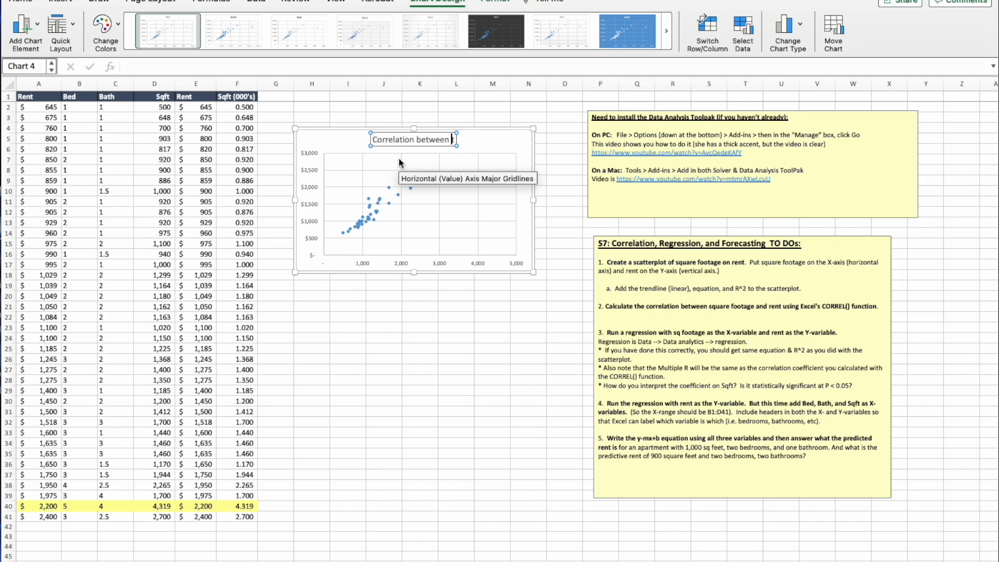
{"action": "type", "text": "Sq Fo"}
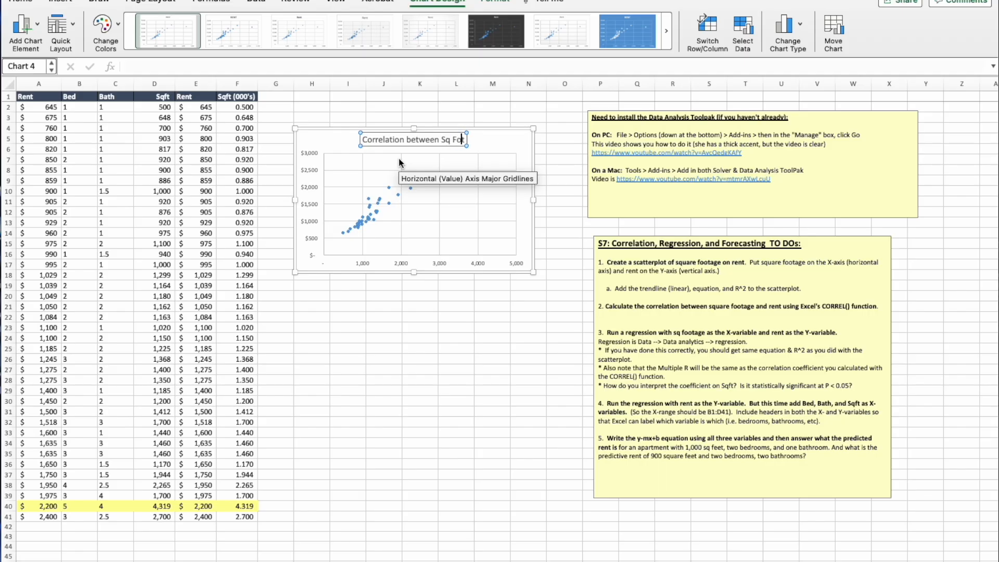
{"action": "type", "text": "otage "}
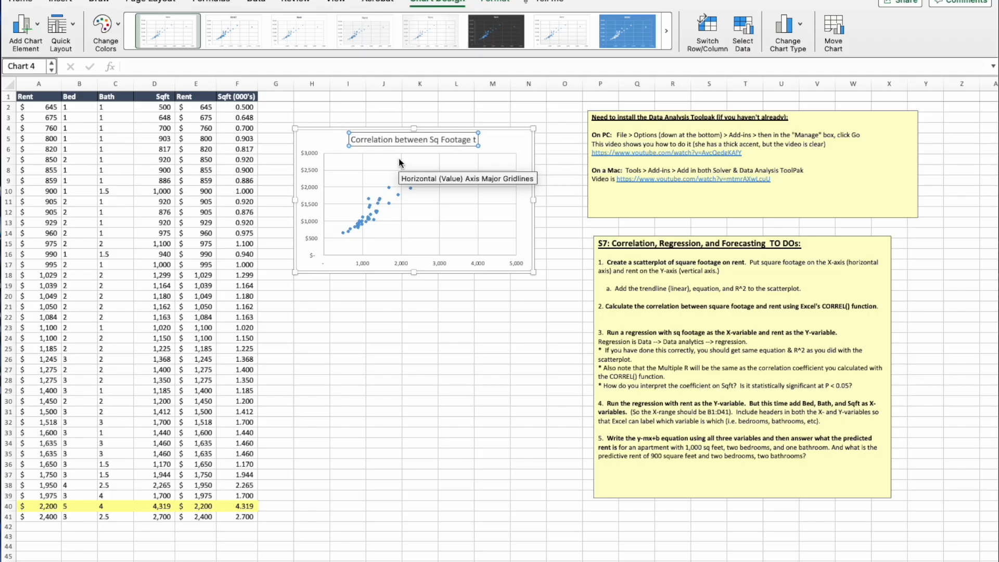
{"action": "type", "text": "& M"}
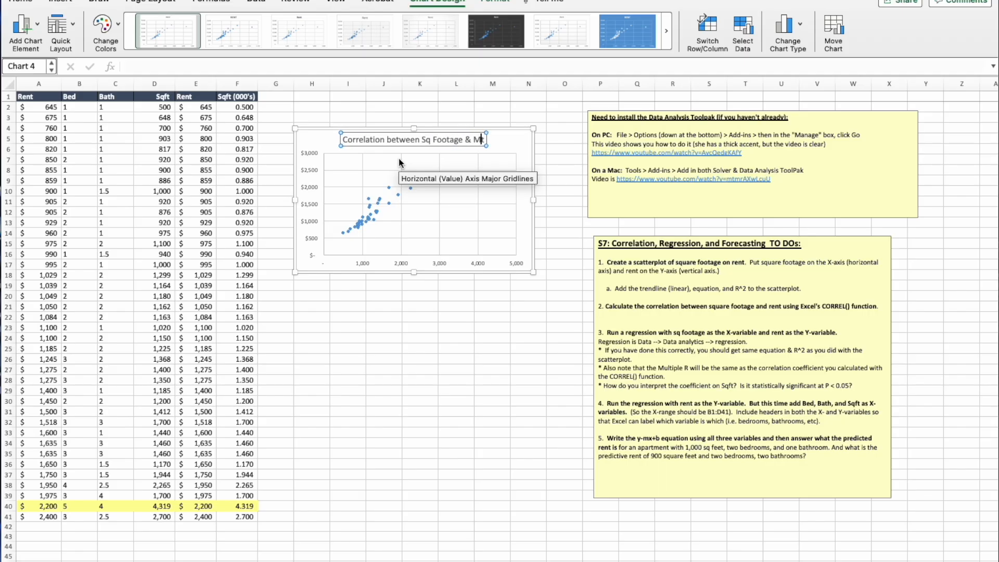
{"action": "type", "text": "onth"}
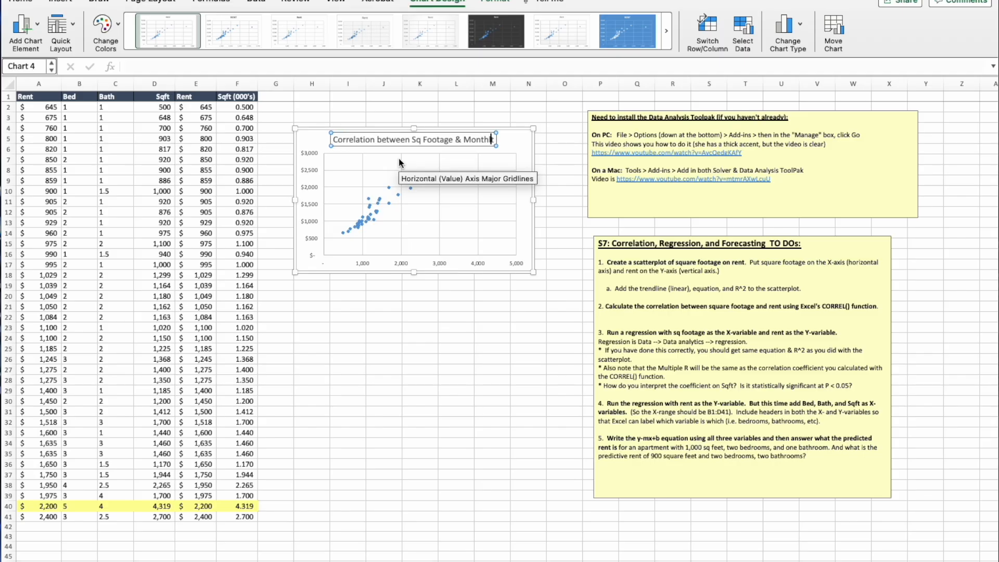
{"action": "type", "text": "ly Rent"}
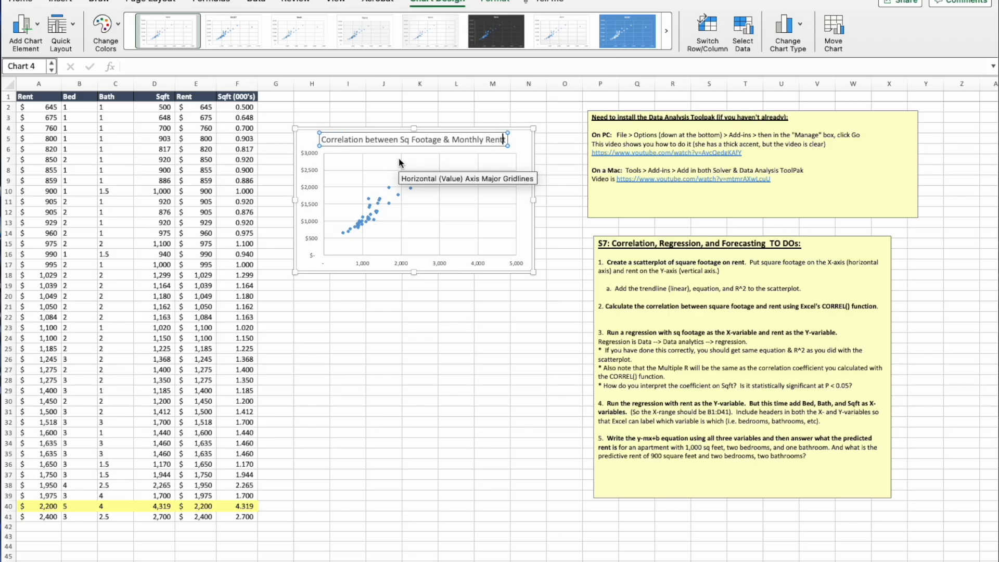
{"action": "key", "text": "Delete"}
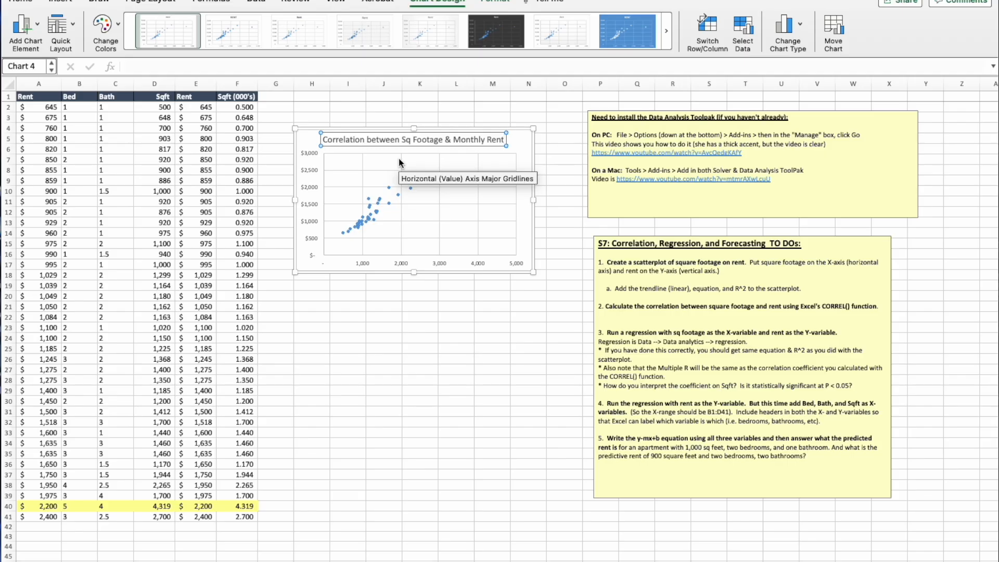
- Capitalize the word "Between" in the chart title
{"action": "left_click", "coordinate": [373, 141]}
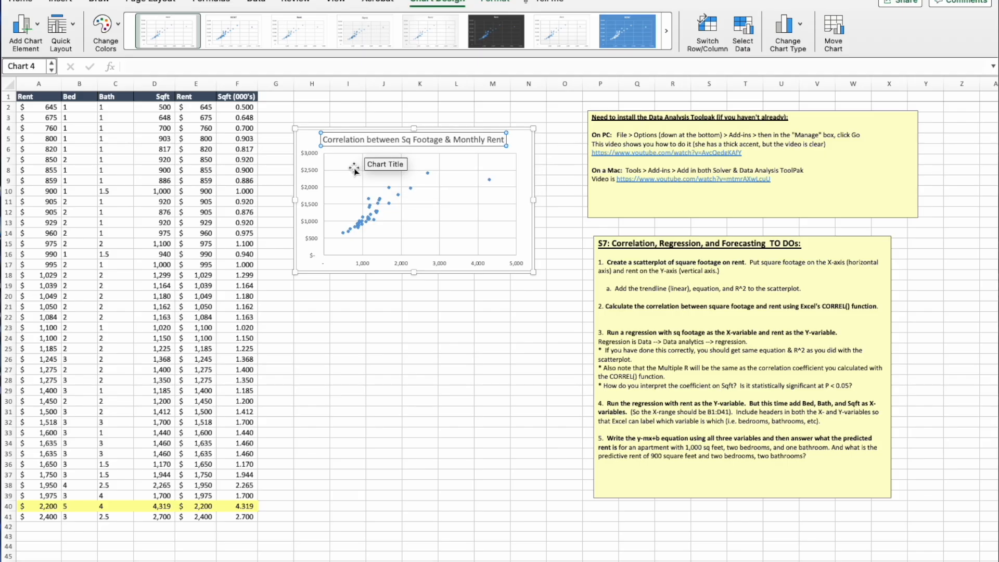
{"action": "key", "text": "BackSpace"}
{"action": "type", "text": "B"}
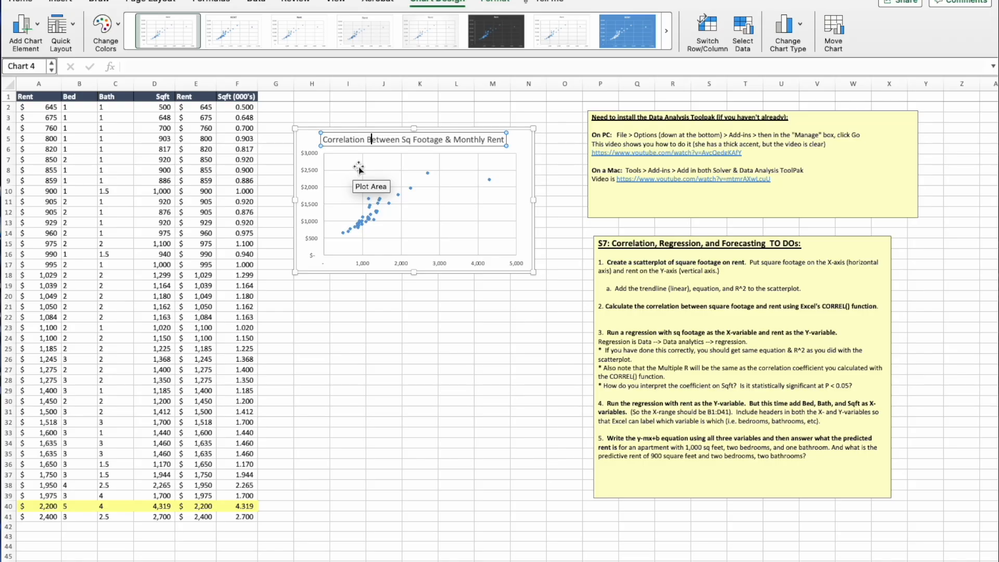
{"action": "left_click", "coordinate": [381, 137]}
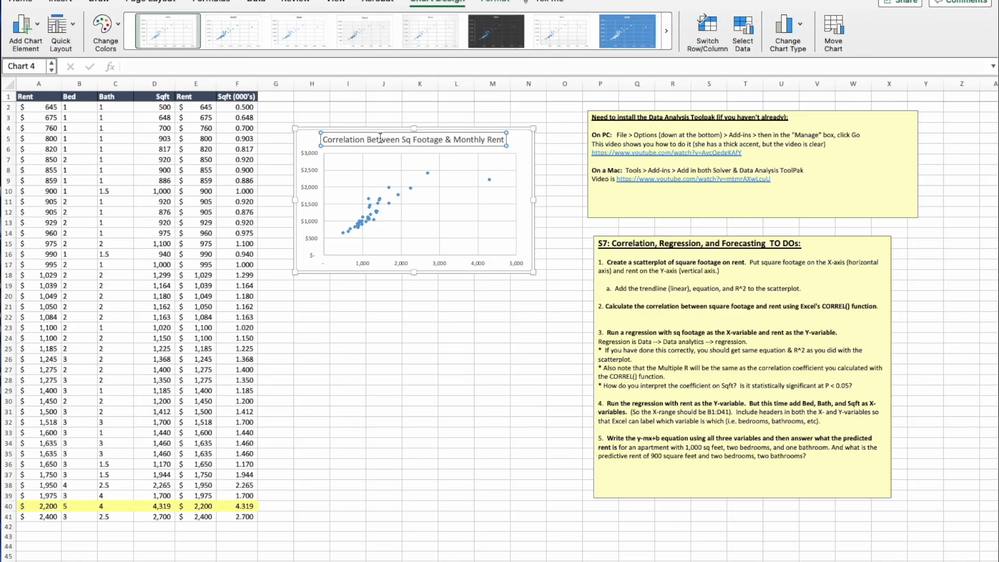
{"action": "left_click", "coordinate": [372, 348]}
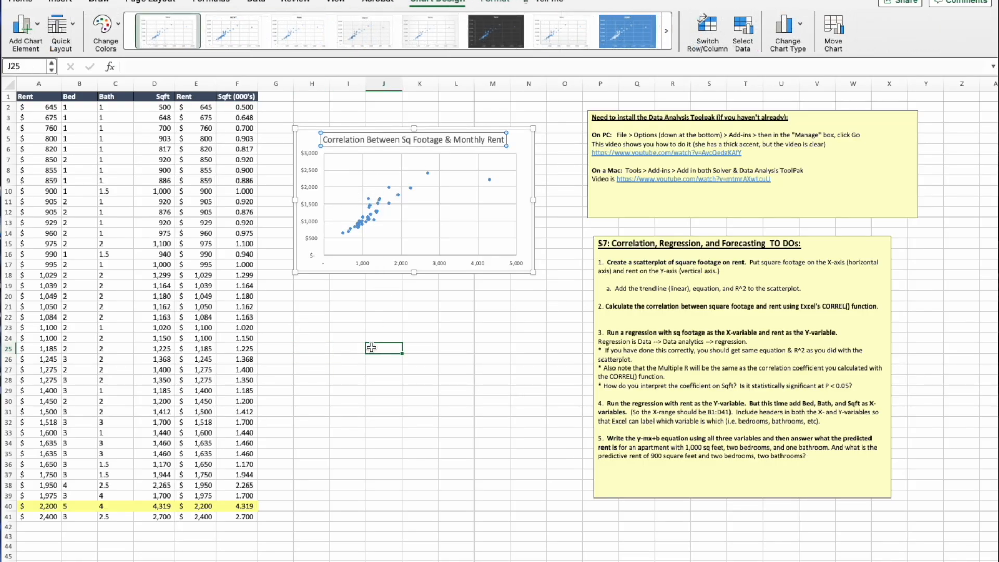
- Make the scatter chart's title bold
{"action": "left_click", "coordinate": [357, 142]}
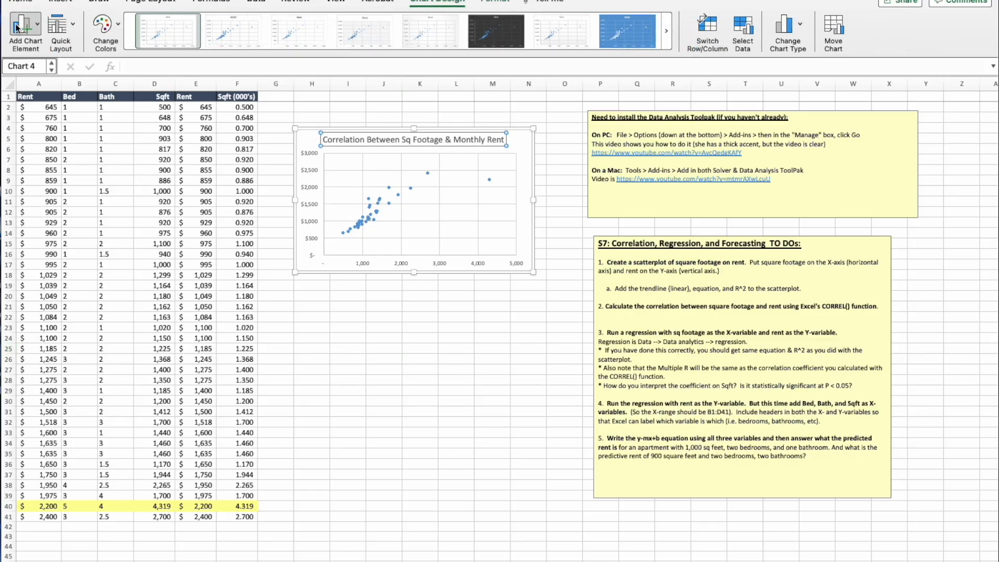
{"action": "left_click", "coordinate": [496, 2]}
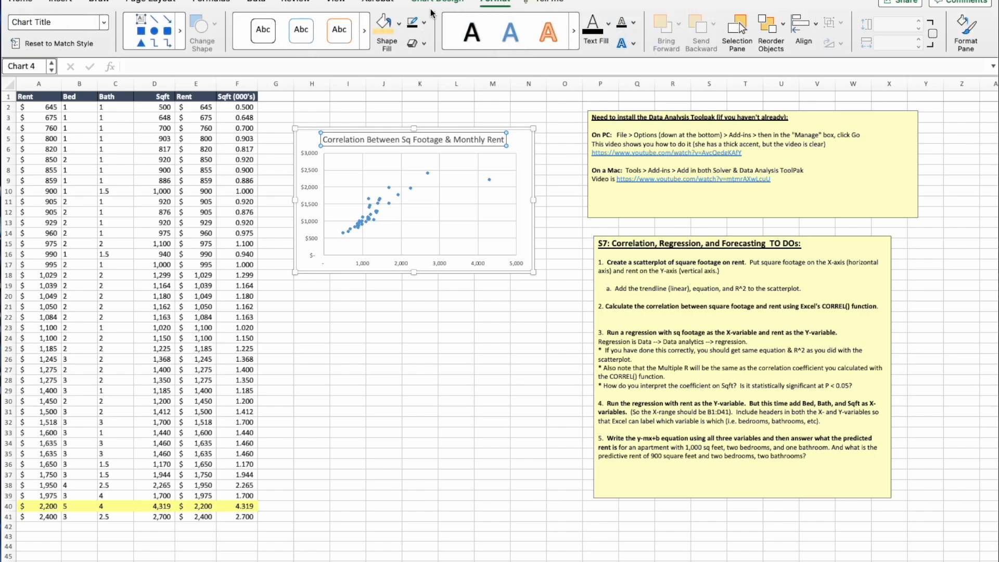
{"action": "left_click", "coordinate": [20, 3]}
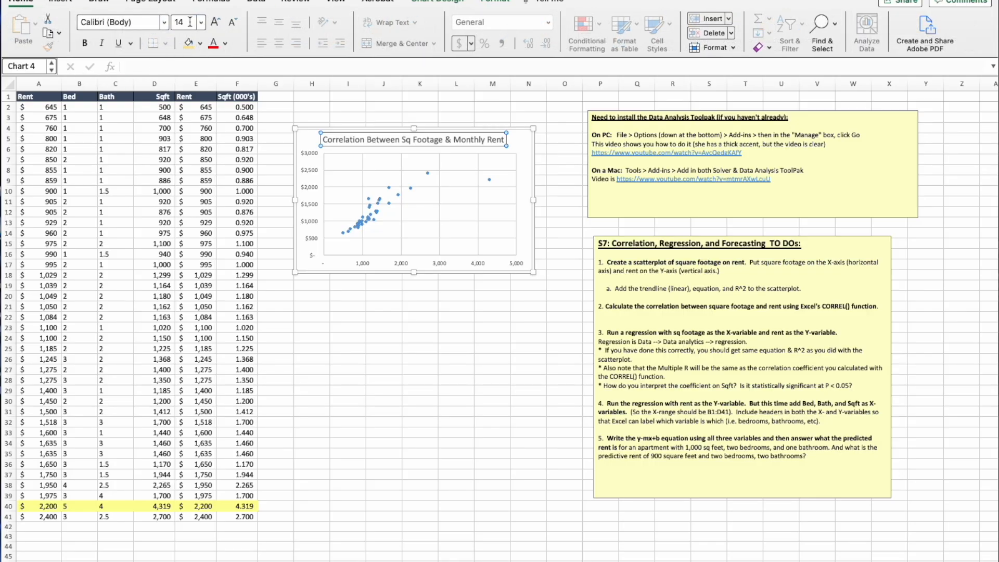
{"action": "left_click", "coordinate": [85, 43]}
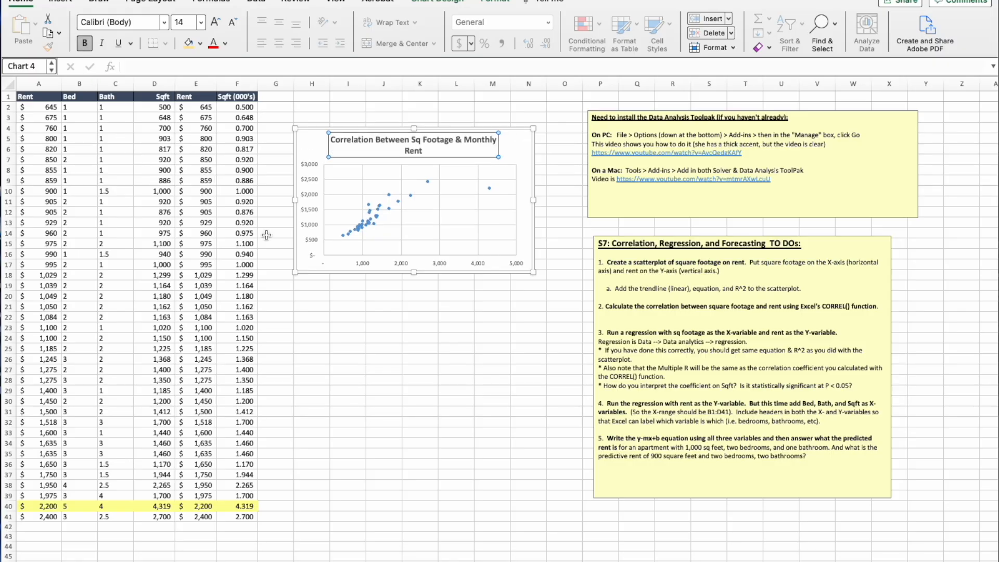
- Enlarge the scatter chart so it spans about columns G to Q and rows 4 to 28
{"action": "left_click_drag", "start_coordinate": [503, 165], "coordinate": [506, 164]}
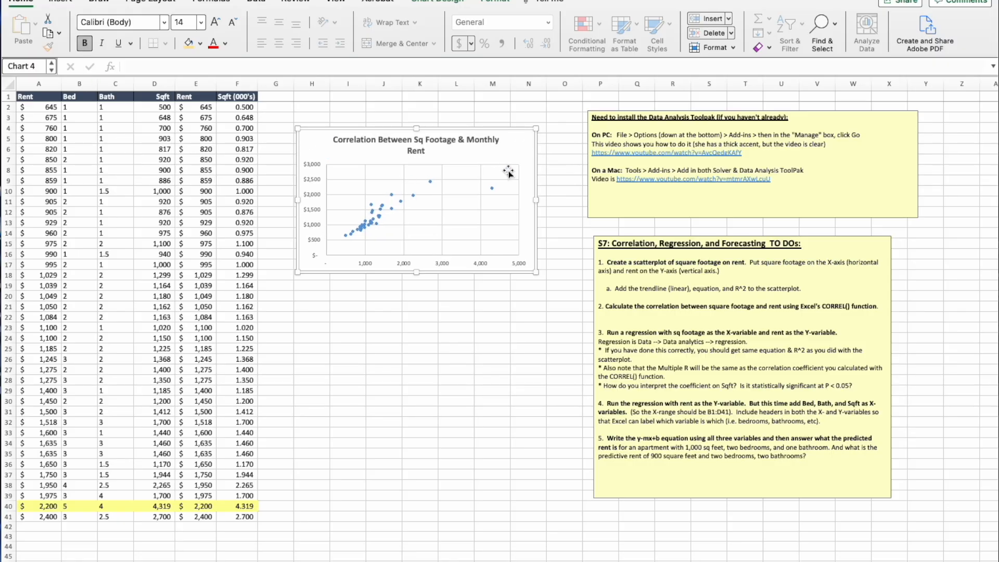
{"action": "left_click_drag", "start_coordinate": [536, 199], "coordinate": [566, 204]}
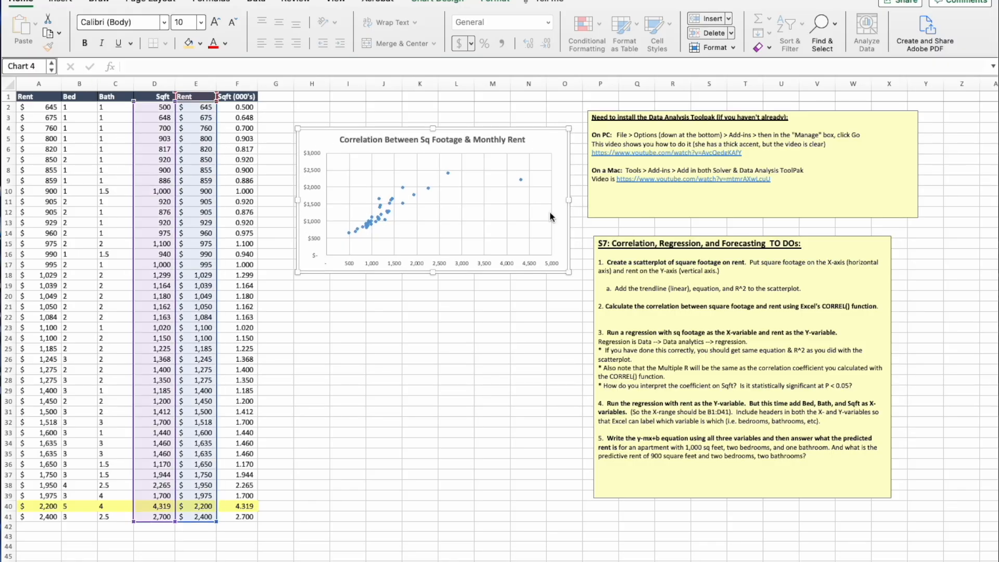
{"action": "left_click_drag", "start_coordinate": [297, 272], "coordinate": [253, 362]}
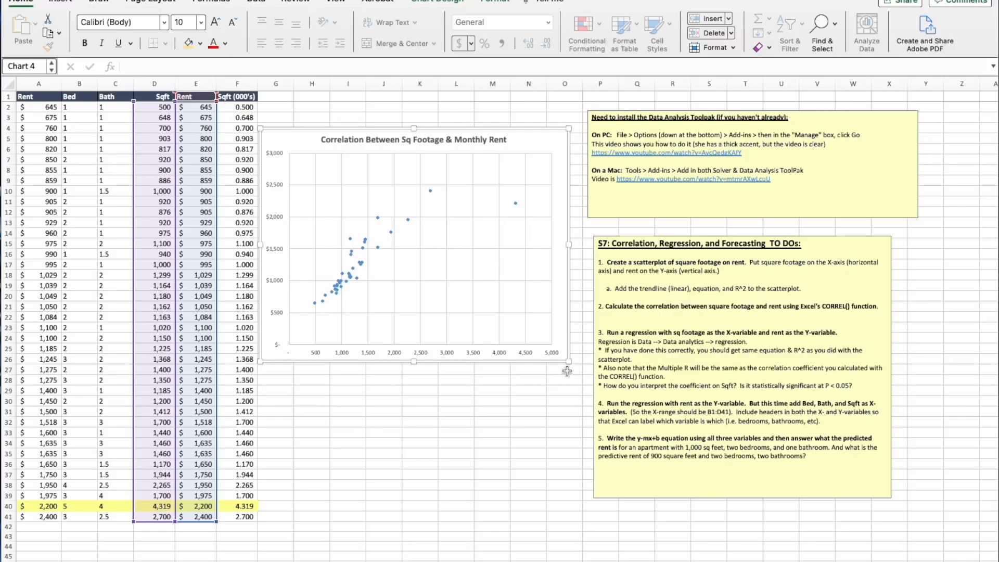
{"action": "left_click_drag", "start_coordinate": [569, 361], "coordinate": [638, 388]}
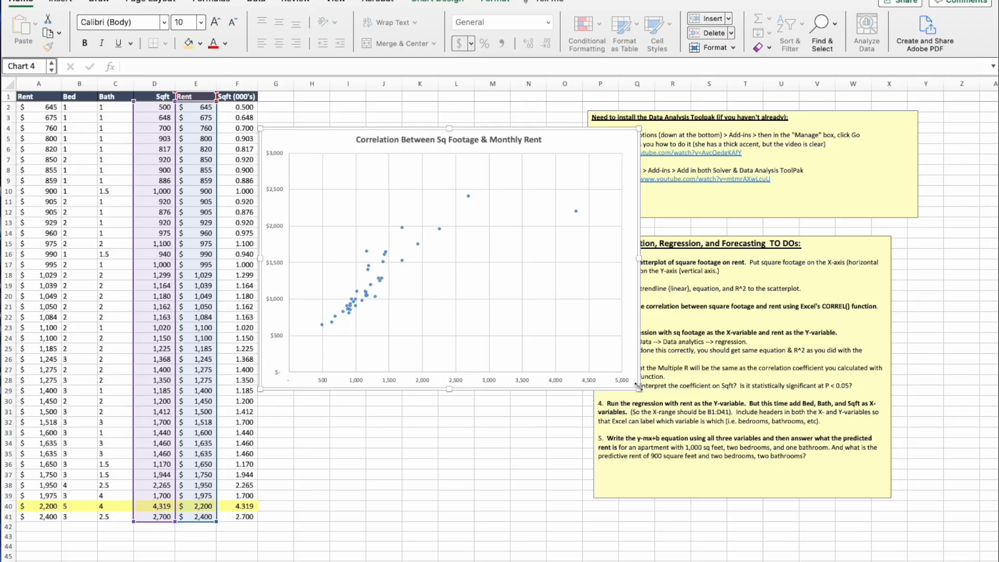
{"action": "left_click", "coordinate": [504, 442]}
- Increase the chart title's font size by one increment
{"action": "left_click", "coordinate": [458, 137]}
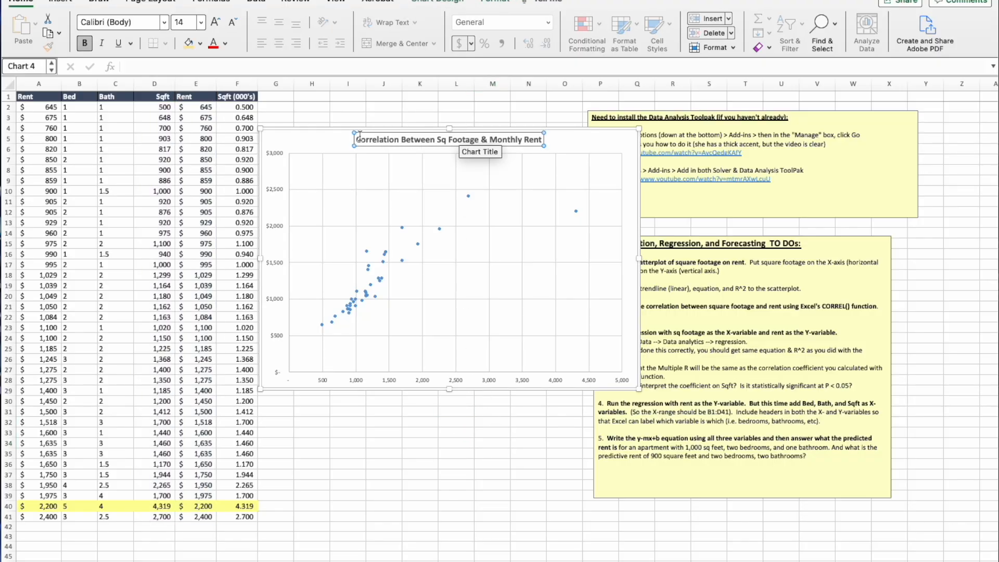
{"action": "left_click", "coordinate": [216, 22]}
{"action": "left_click", "coordinate": [382, 434]}
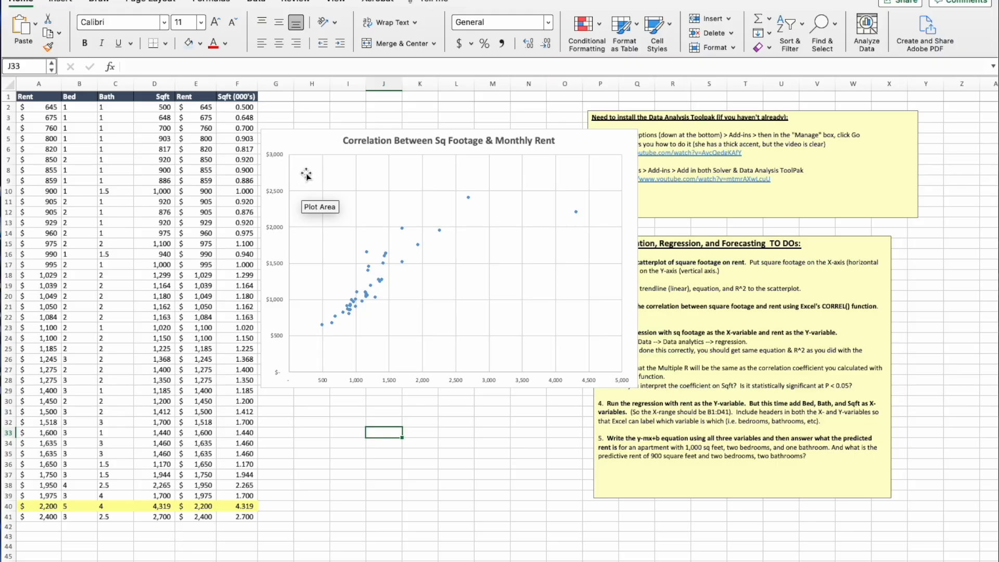
{"action": "key", "text": "Left"}
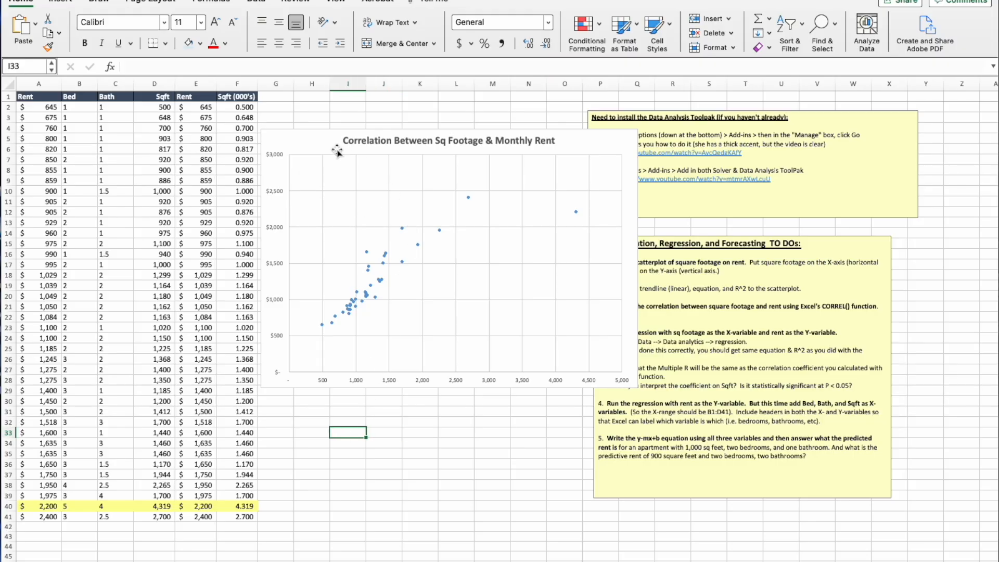
{"action": "left_click", "coordinate": [330, 188]}
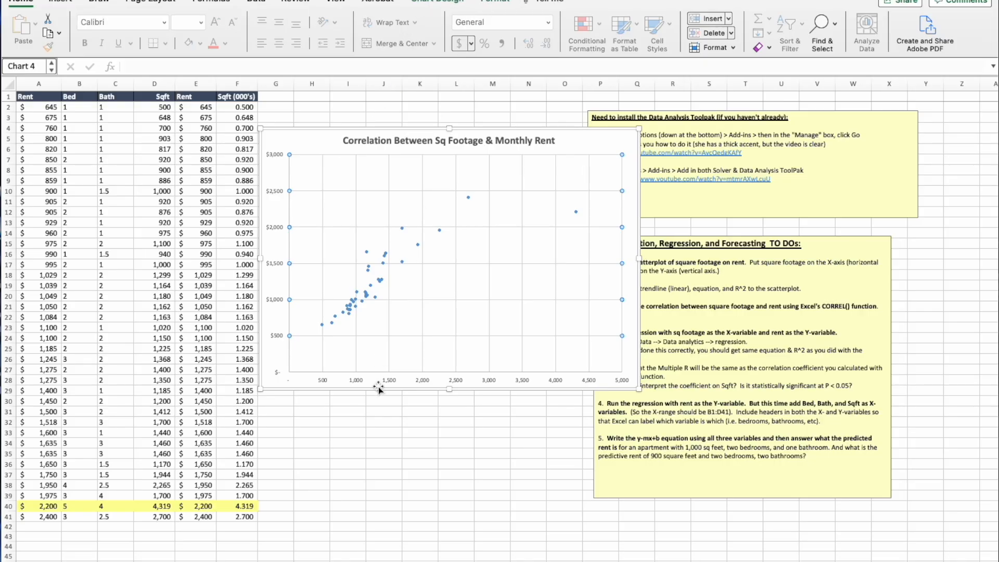
{"action": "left_click", "coordinate": [380, 450]}
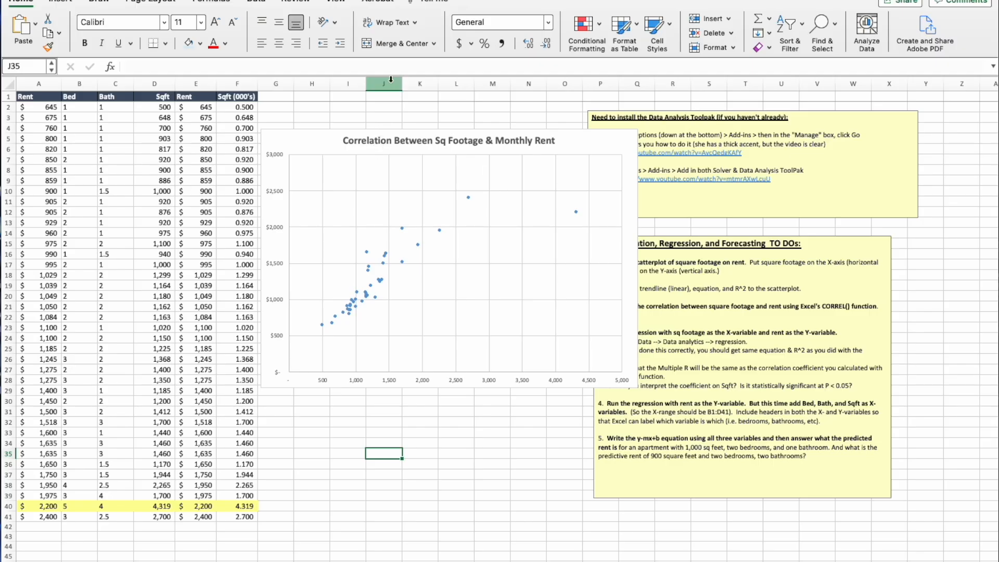
- Add a primary horizontal axis title to the scatter chart
{"action": "left_click", "coordinate": [274, 357]}
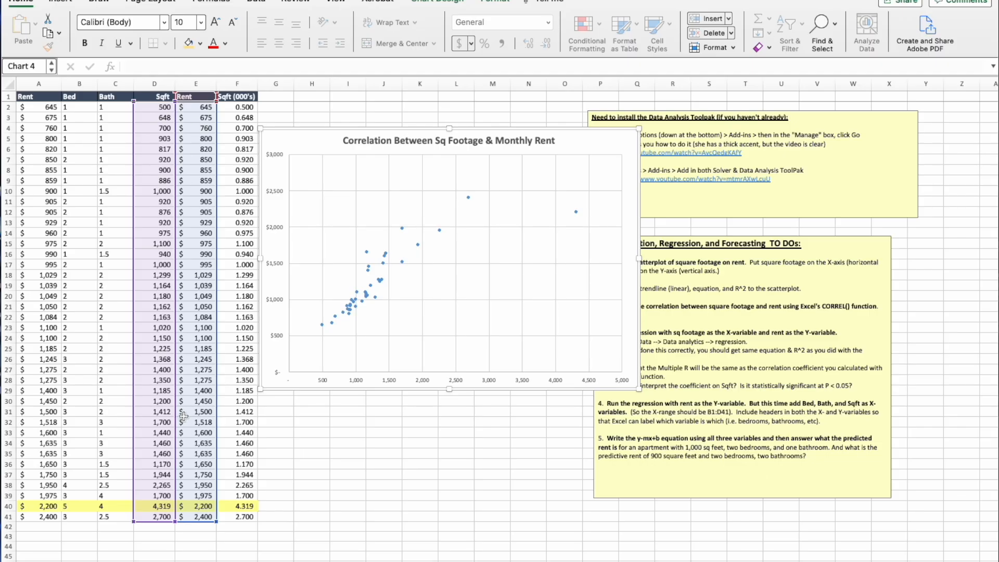
{"action": "left_click", "coordinate": [431, 3]}
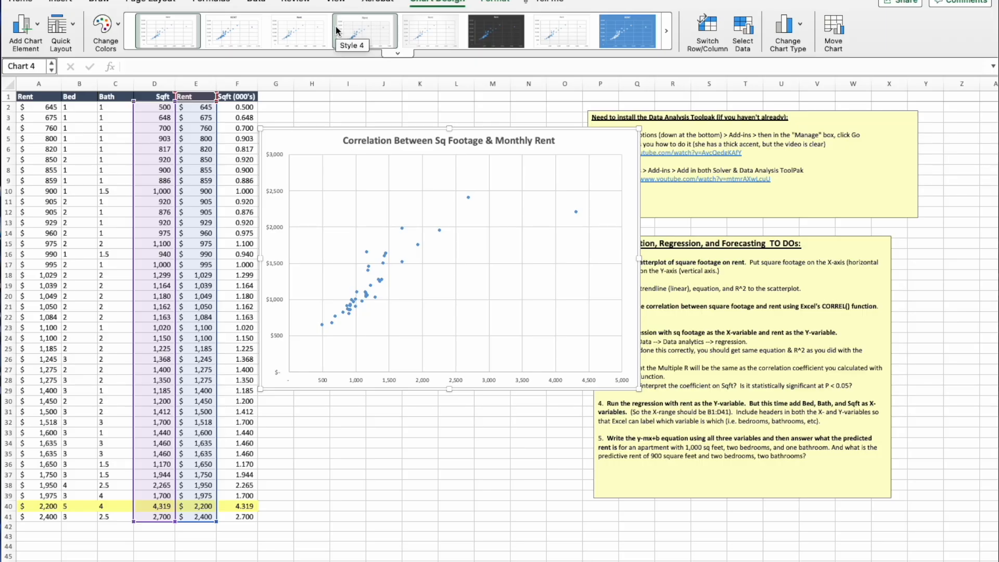
{"action": "left_click", "coordinate": [39, 28]}
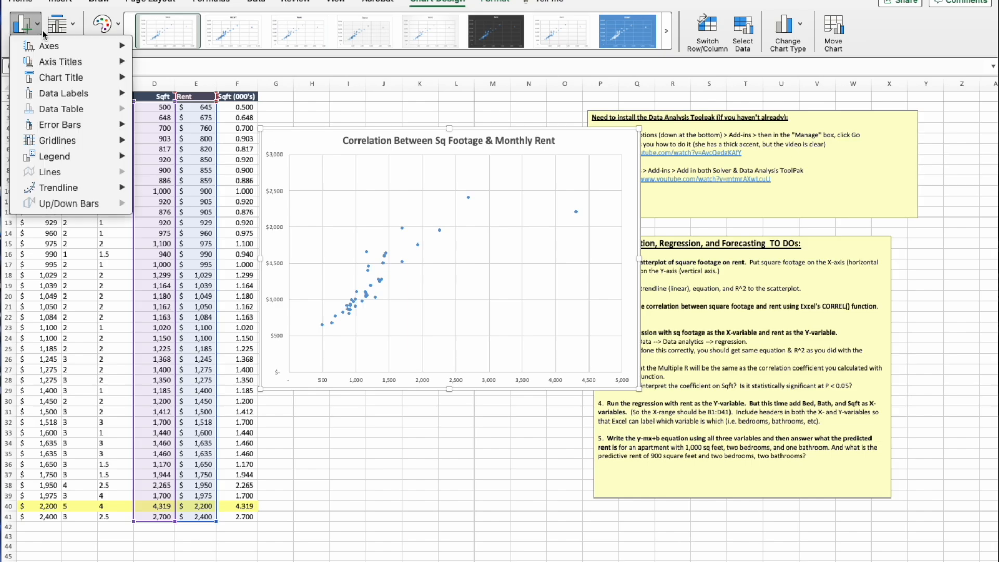
{"action": "mouse_move", "coordinate": [45, 63]}
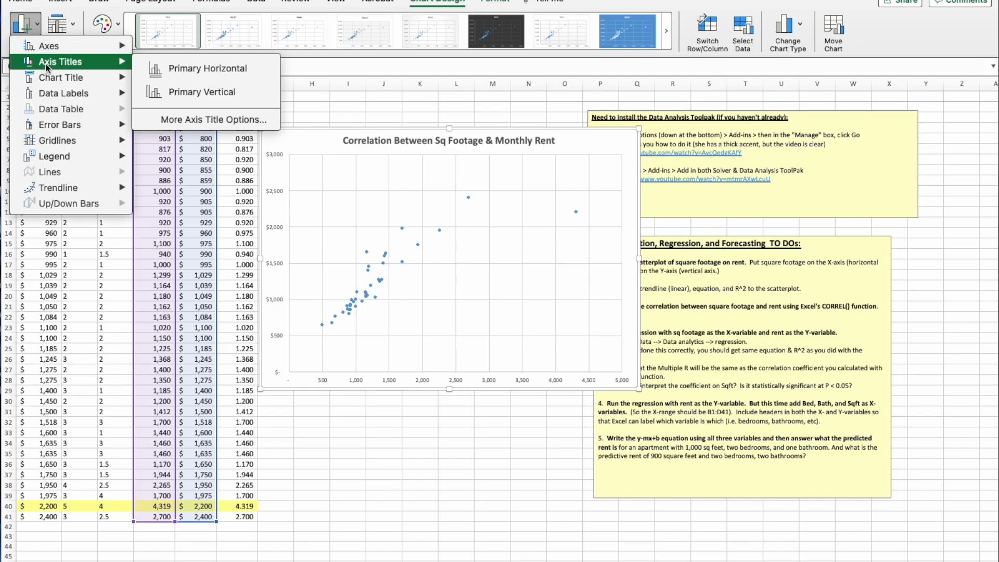
{"action": "left_click", "coordinate": [201, 72]}
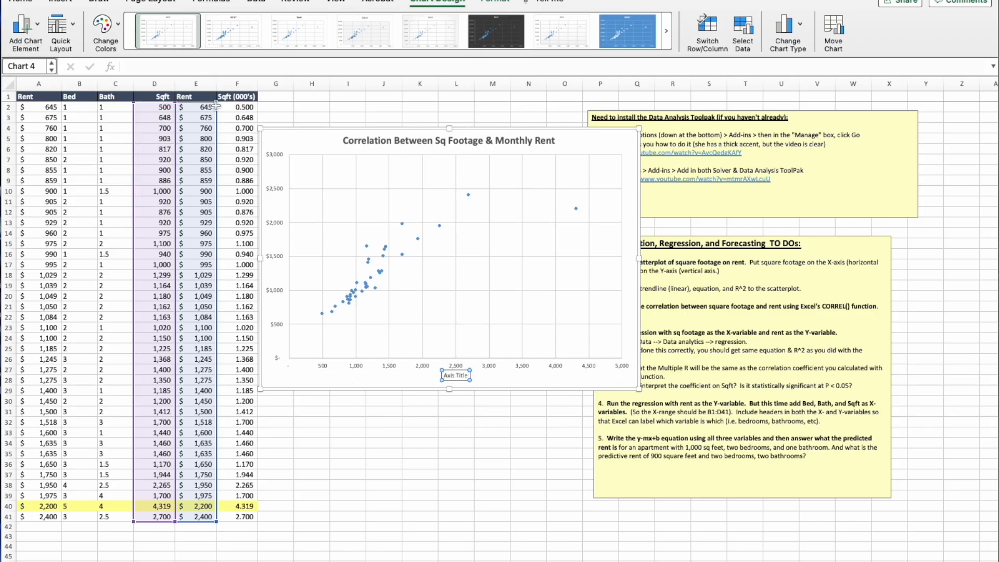
- Set the horizontal axis title's text to "Square Footage"
{"action": "left_click", "coordinate": [467, 374]}
{"action": "triple_click", "coordinate": [459, 376]}
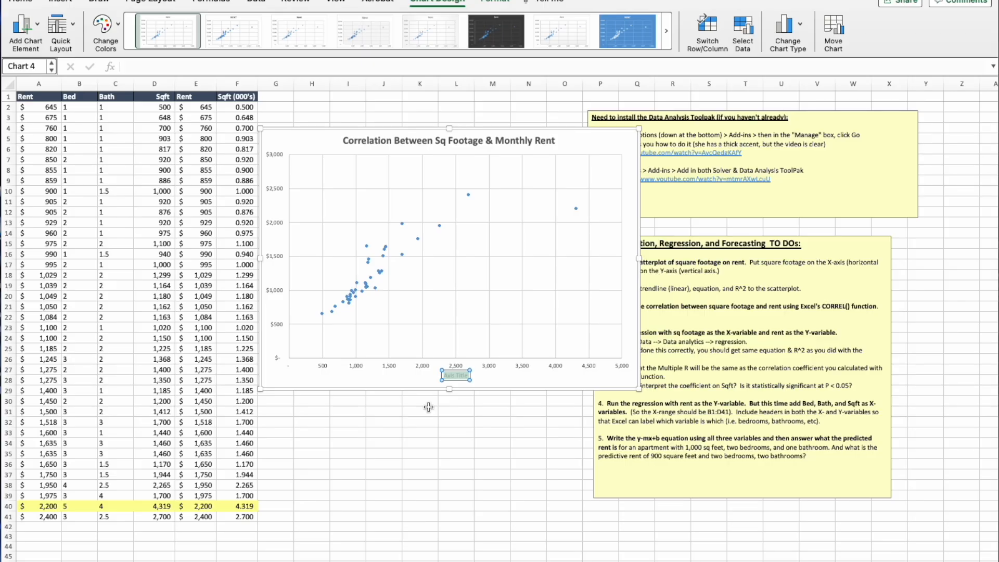
{"action": "type", "text": "Square Fottage"}
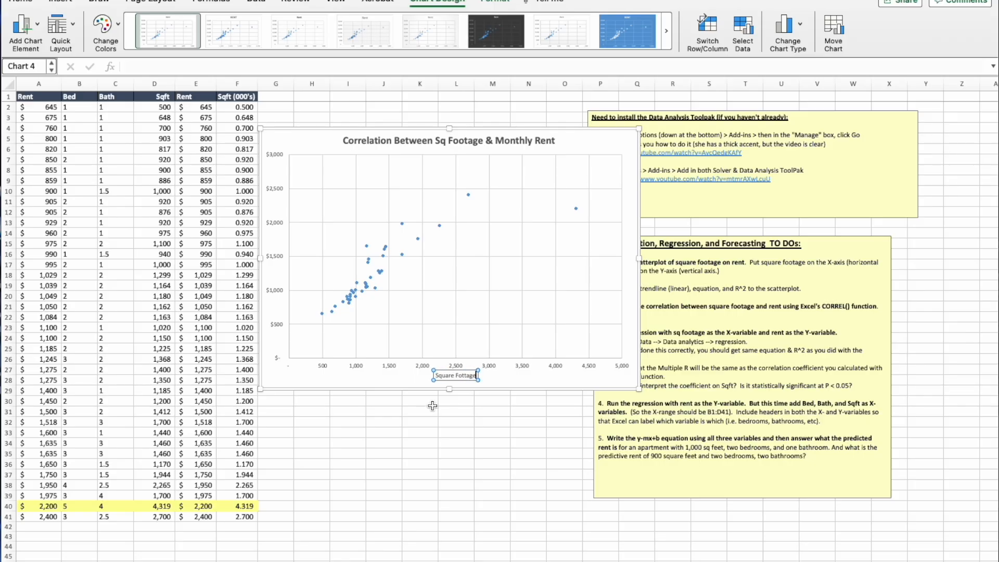
{"action": "key", "text": "BackSpace"}
{"action": "key", "text": "BackSpace"}
{"action": "key", "text": "BackSpace"}
{"action": "key", "text": "BackSpace"}
{"action": "key", "text": "BackSpace"}
{"action": "type", "text": "otage"}
{"action": "left_click", "coordinate": [433, 406]}
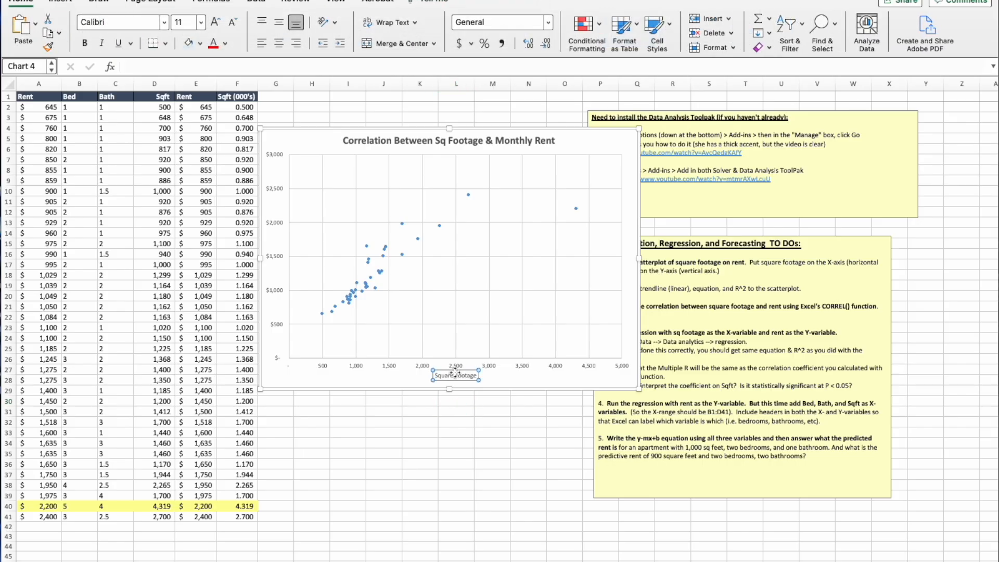
- Make the scatter chart's horizontal axis title bold and increase its font size by one increment
{"action": "left_click", "coordinate": [454, 373]}
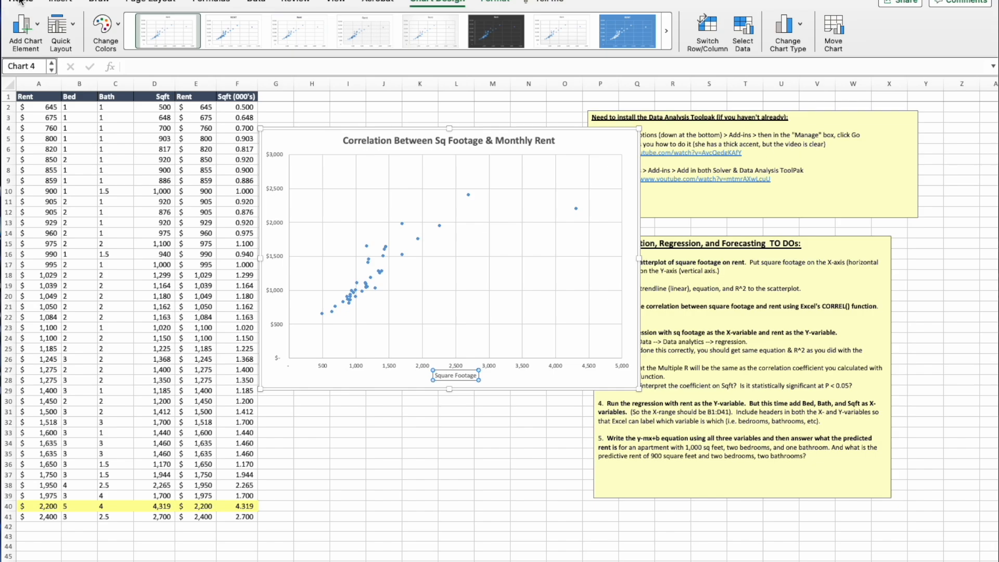
{"action": "left_click", "coordinate": [20, 2]}
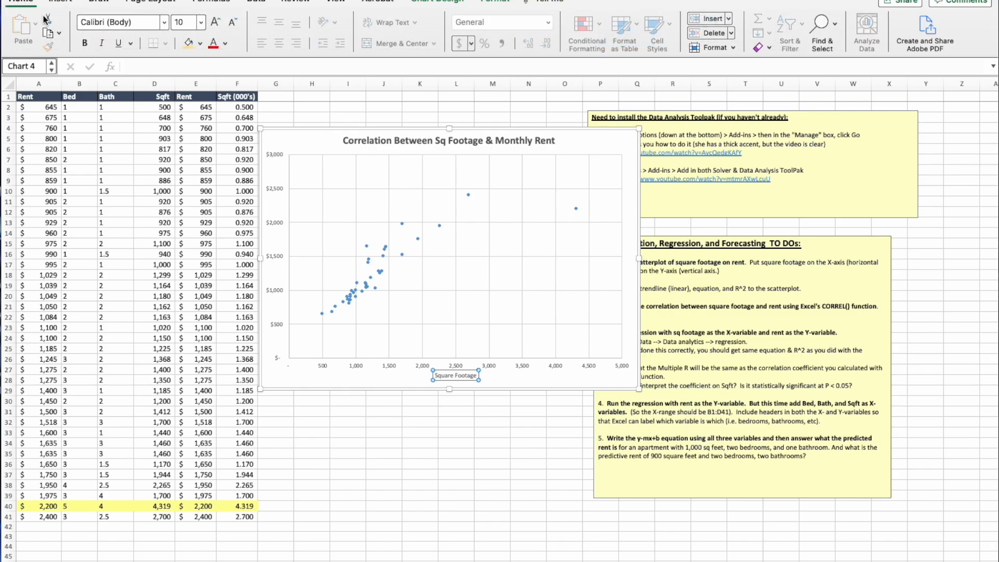
{"action": "left_click", "coordinate": [215, 21]}
{"action": "left_click", "coordinate": [333, 443]}
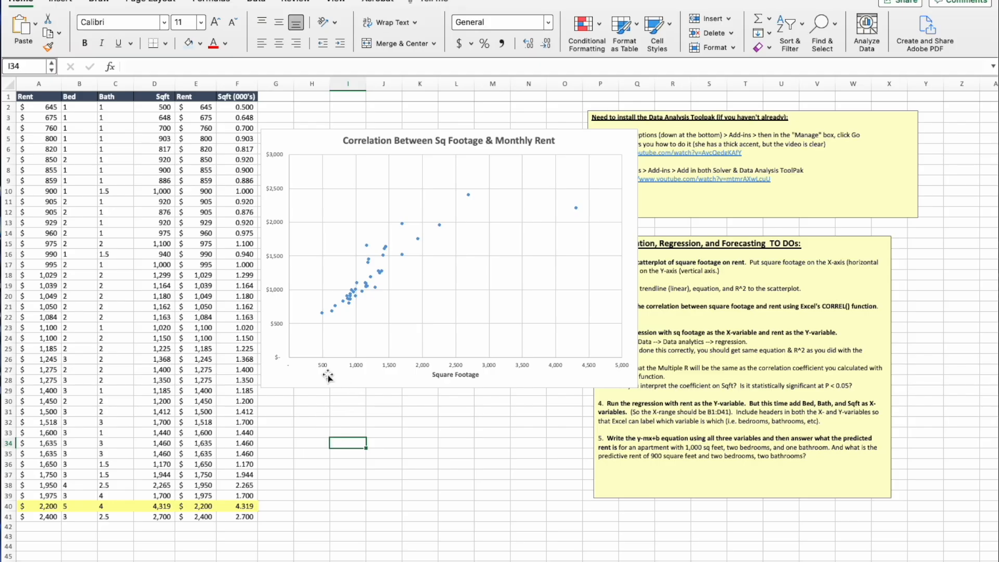
- Add a primary vertical axis title to the scatter chart with the text "Monthly Rent"
{"action": "left_click", "coordinate": [321, 144]}
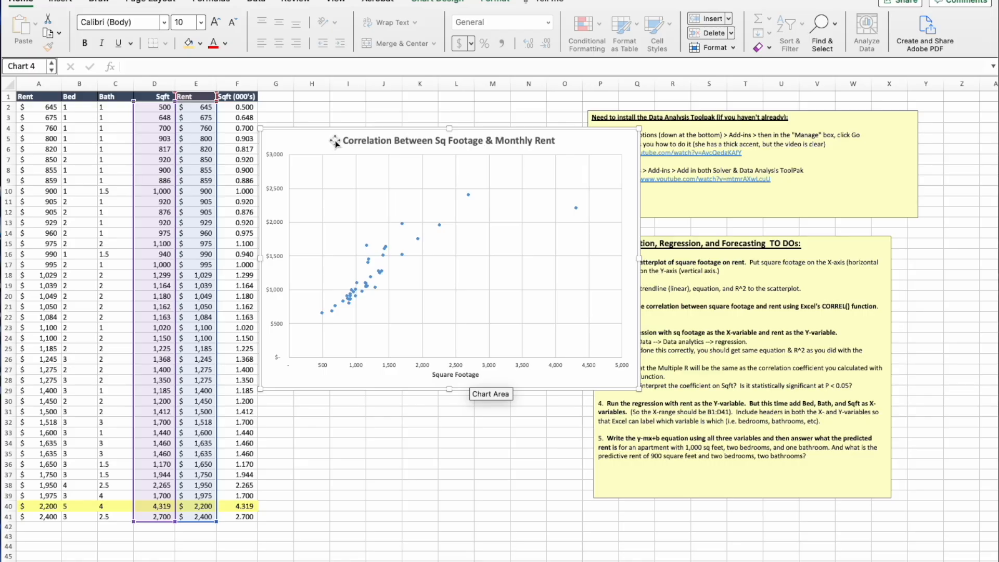
{"action": "left_click", "coordinate": [425, 3]}
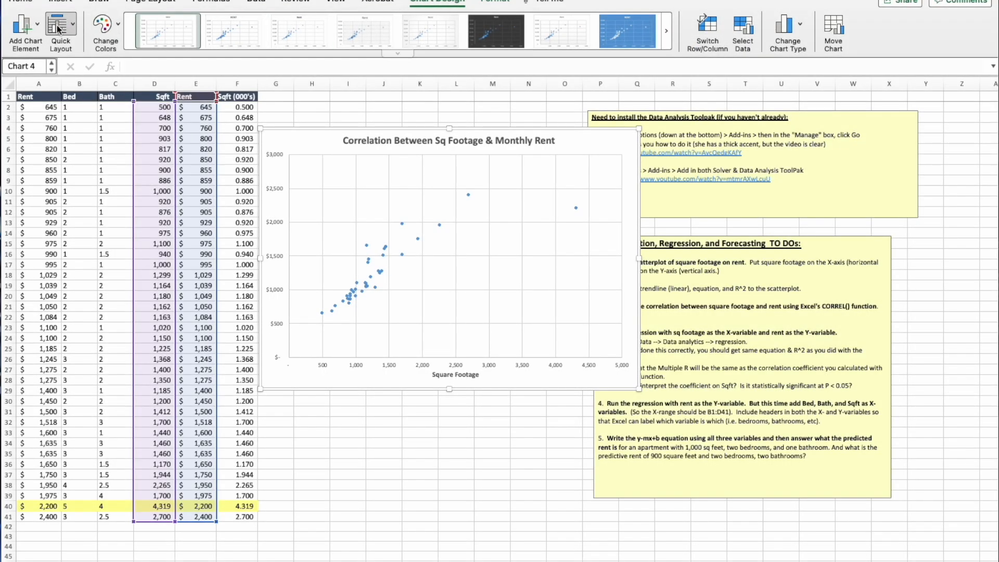
{"action": "left_click", "coordinate": [38, 28]}
{"action": "mouse_move", "coordinate": [57, 63]}
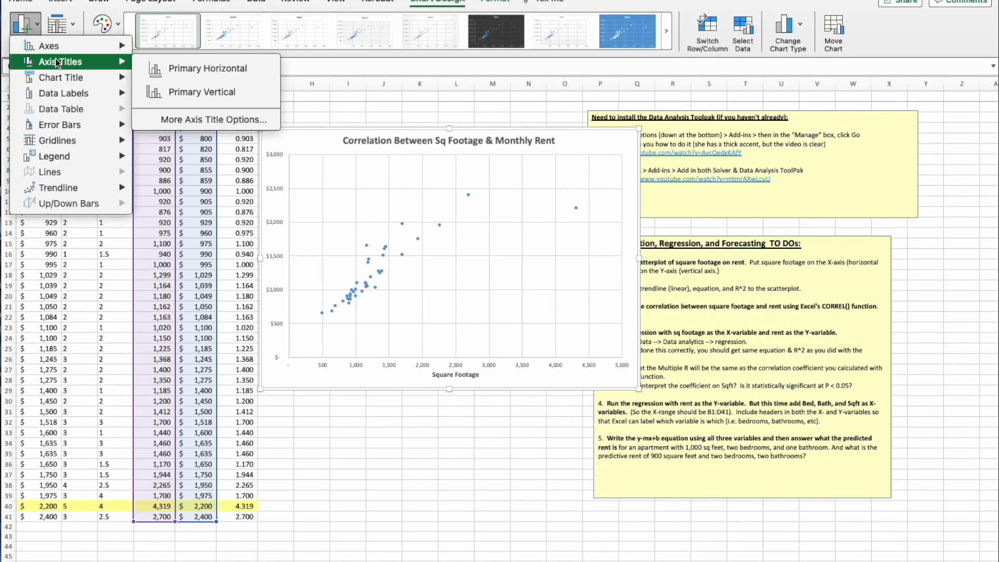
{"action": "left_click", "coordinate": [190, 91]}
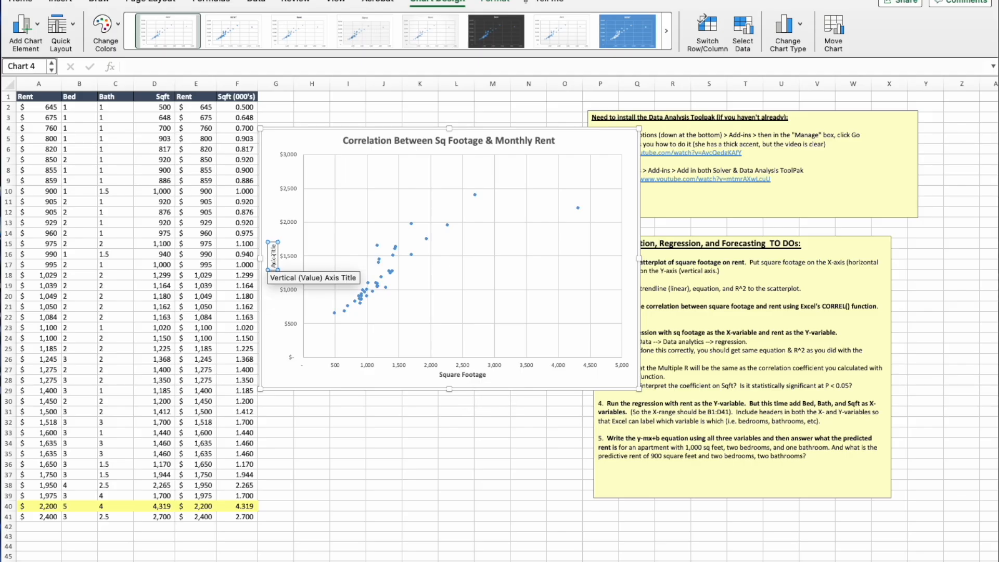
{"action": "left_click", "coordinate": [150, 68]}
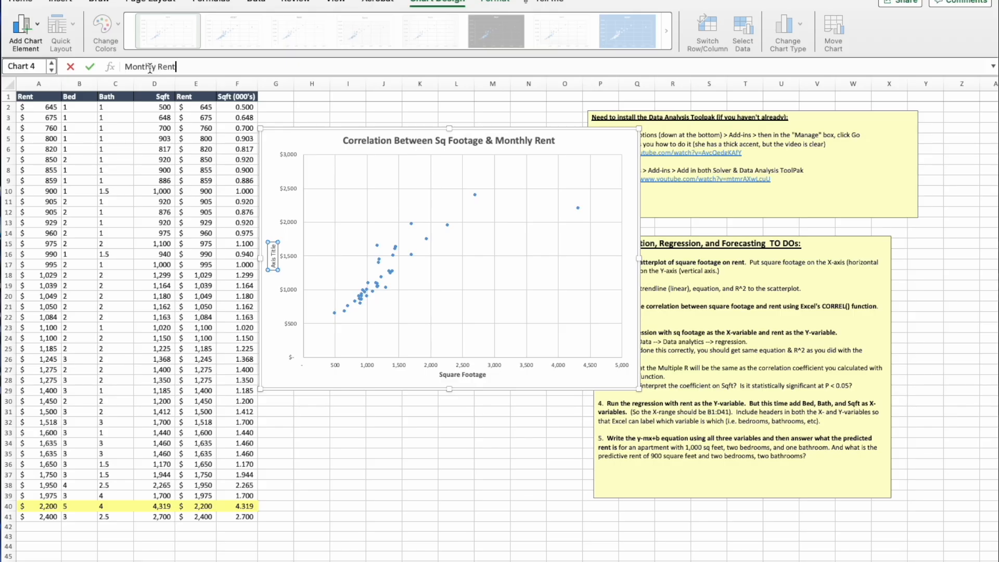
{"action": "key", "text": "Return"}
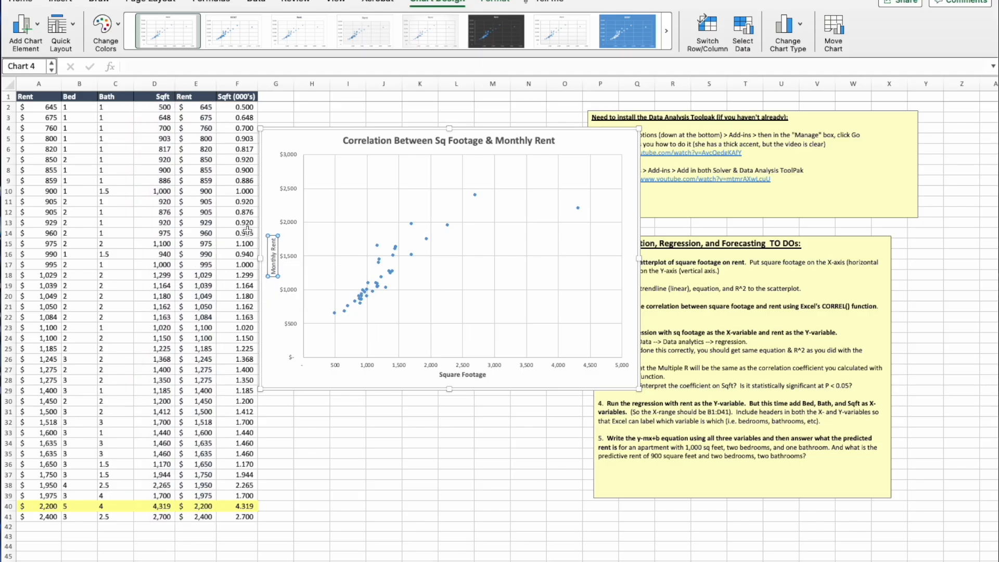
- Make the vertical axis title bold and increase its font size to 11
{"action": "left_click", "coordinate": [19, 2]}
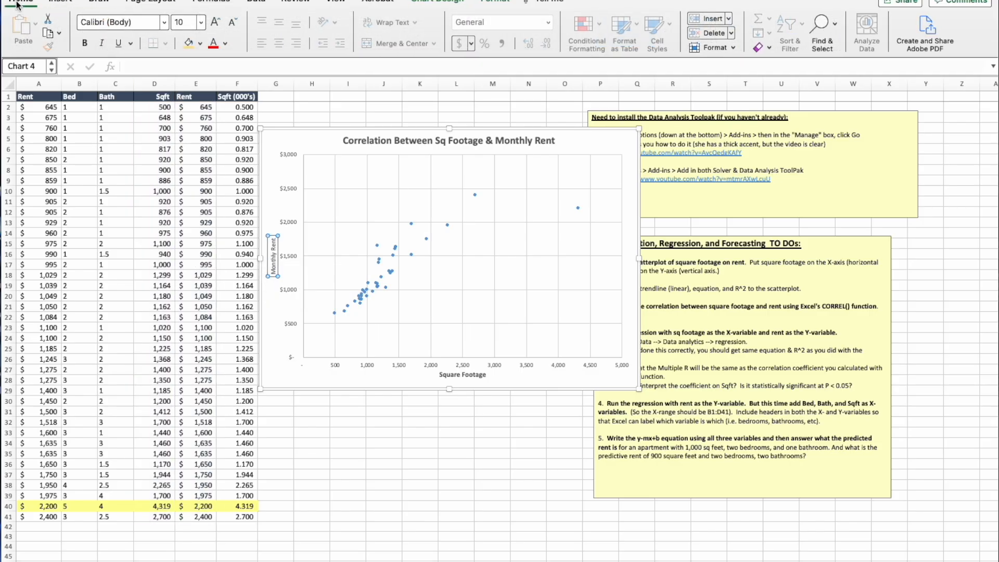
{"action": "left_click", "coordinate": [85, 42]}
{"action": "left_click", "coordinate": [220, 21]}
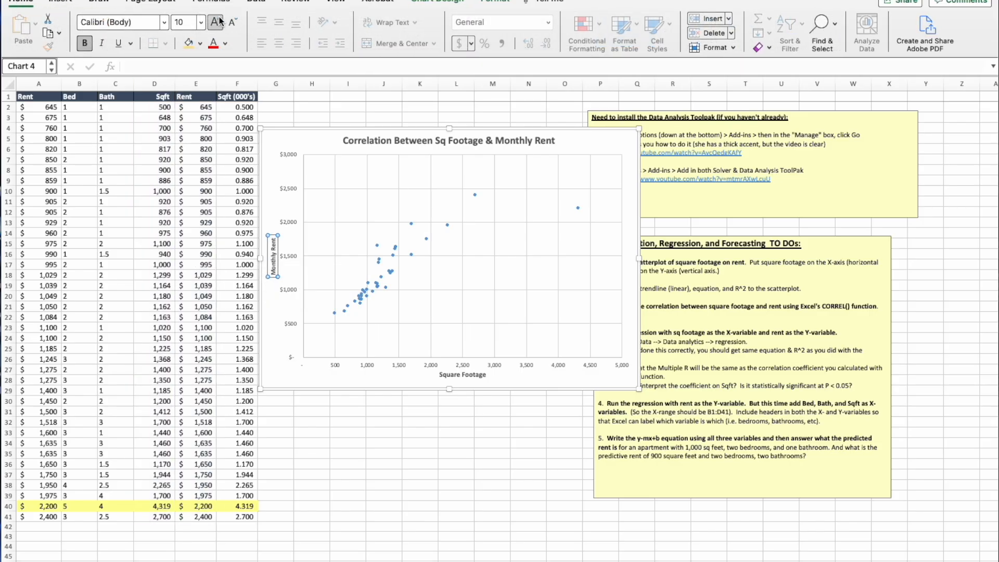
{"action": "left_click", "coordinate": [219, 22]}
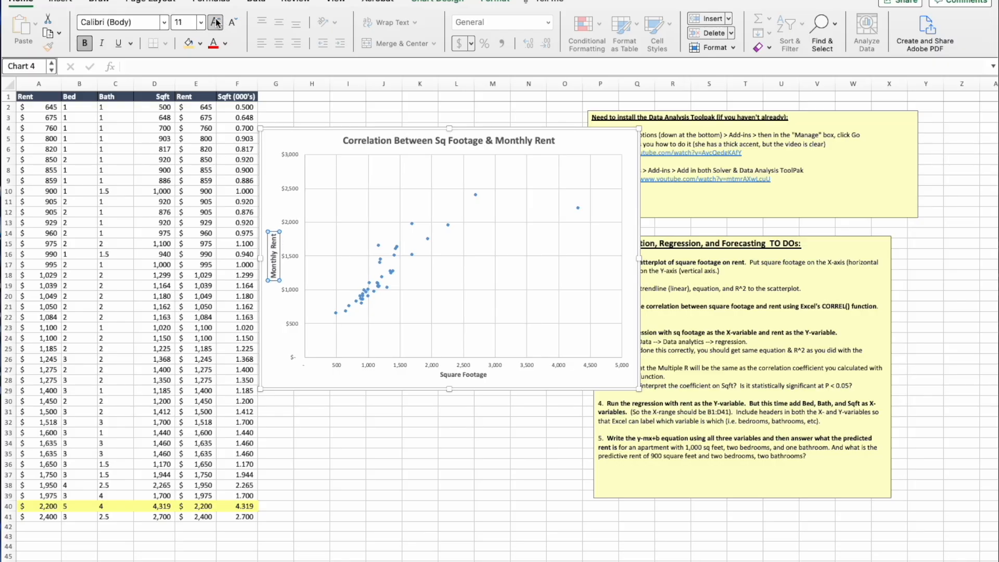
{"action": "left_click", "coordinate": [318, 422]}
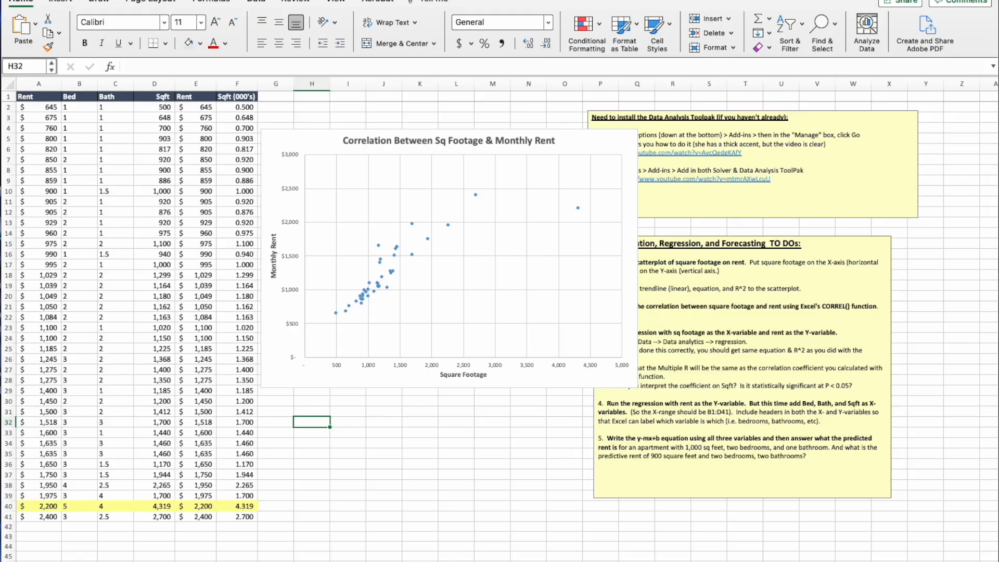
- Delete the vertical major gridlines from the scatter chart, keeping the horizontal ones
{"action": "left_click", "coordinate": [371, 178]}
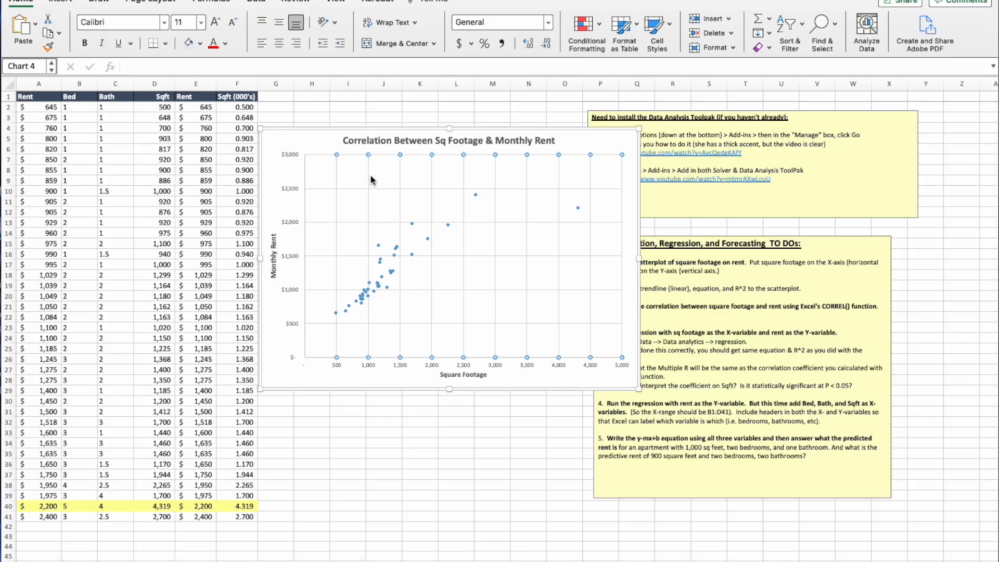
{"action": "left_click", "coordinate": [349, 223]}
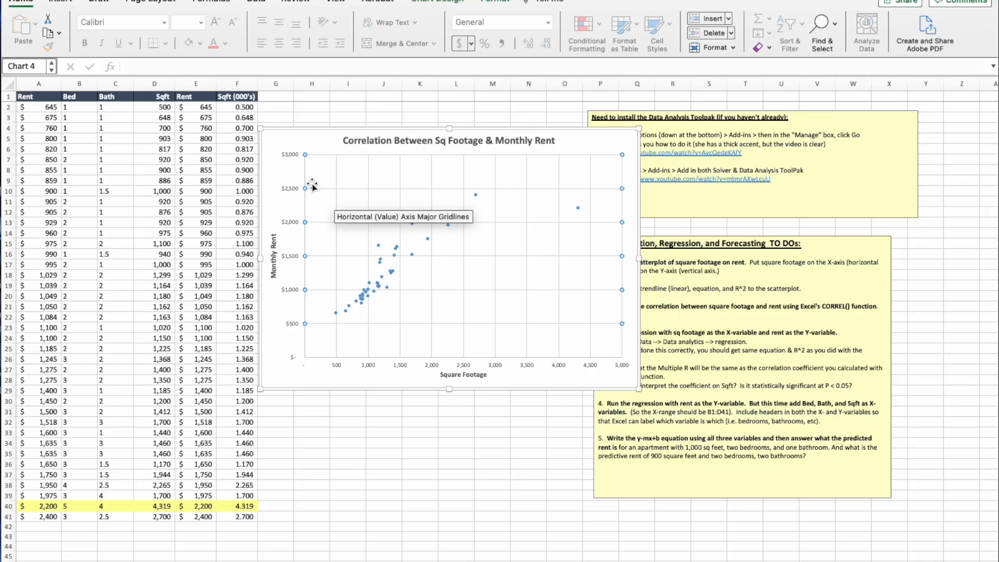
{"action": "left_click", "coordinate": [527, 177]}
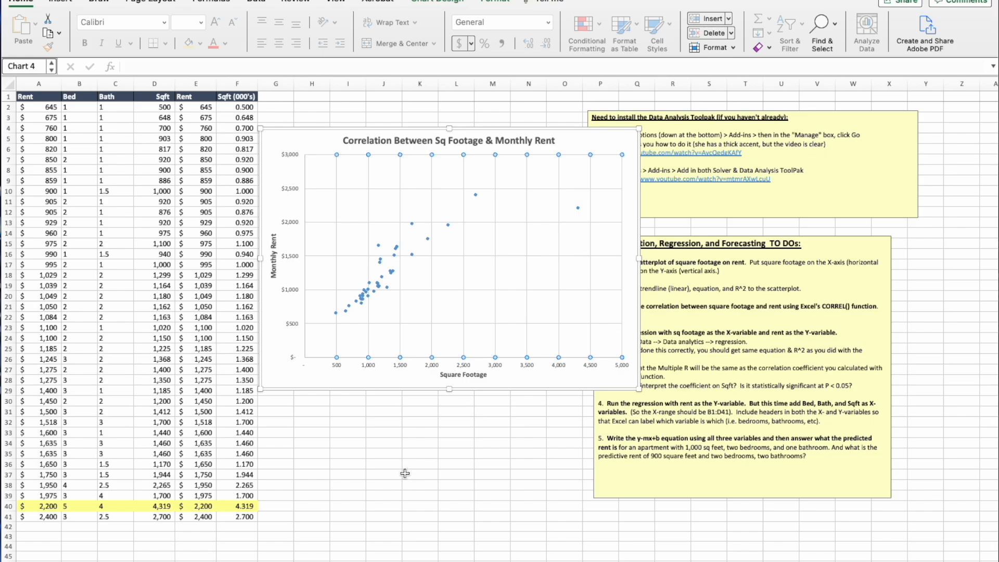
{"action": "right_click", "coordinate": [432, 173]}
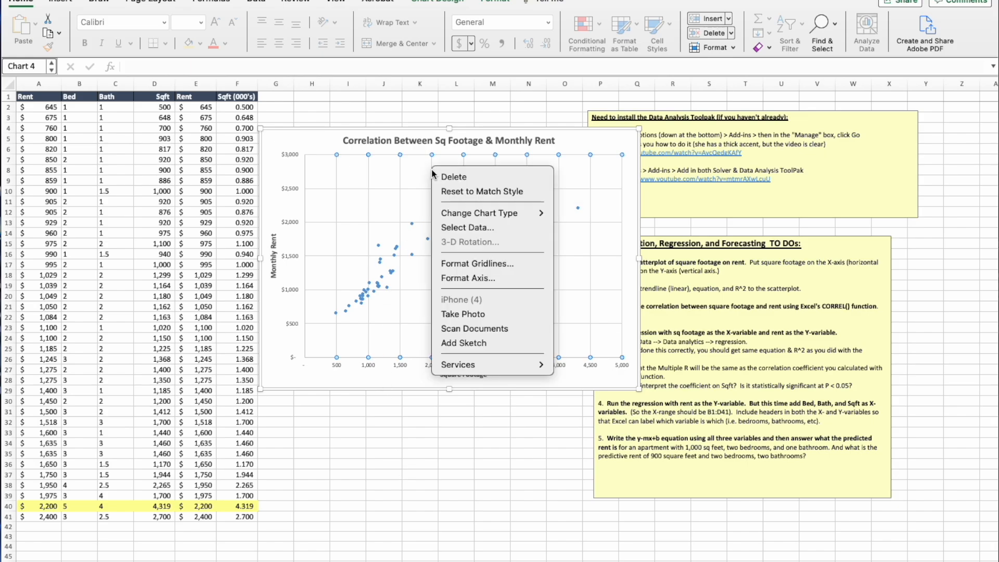
{"action": "left_click", "coordinate": [351, 229]}
{"action": "left_click", "coordinate": [364, 187]}
{"action": "left_click", "coordinate": [369, 186]}
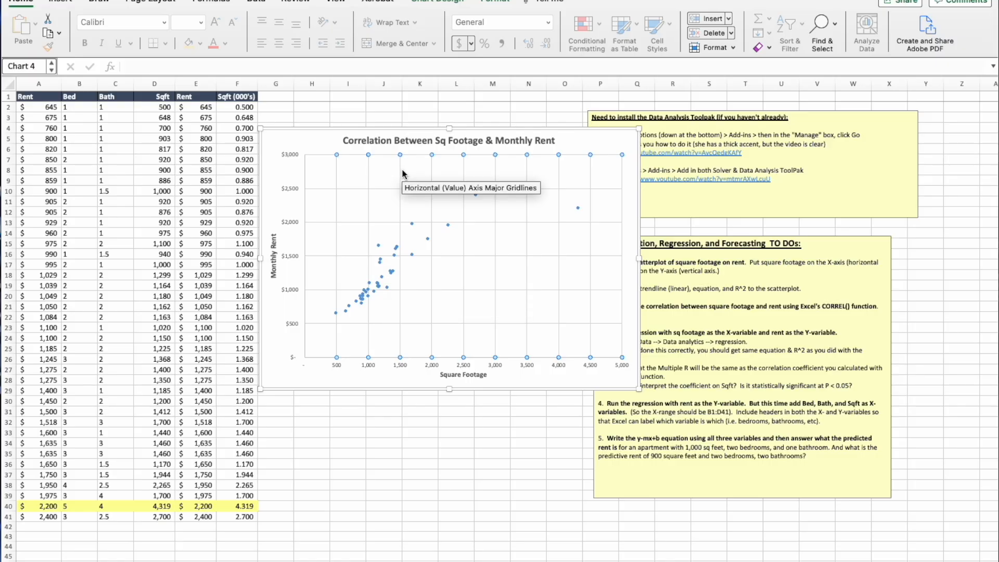
{"action": "left_click", "coordinate": [403, 174]}
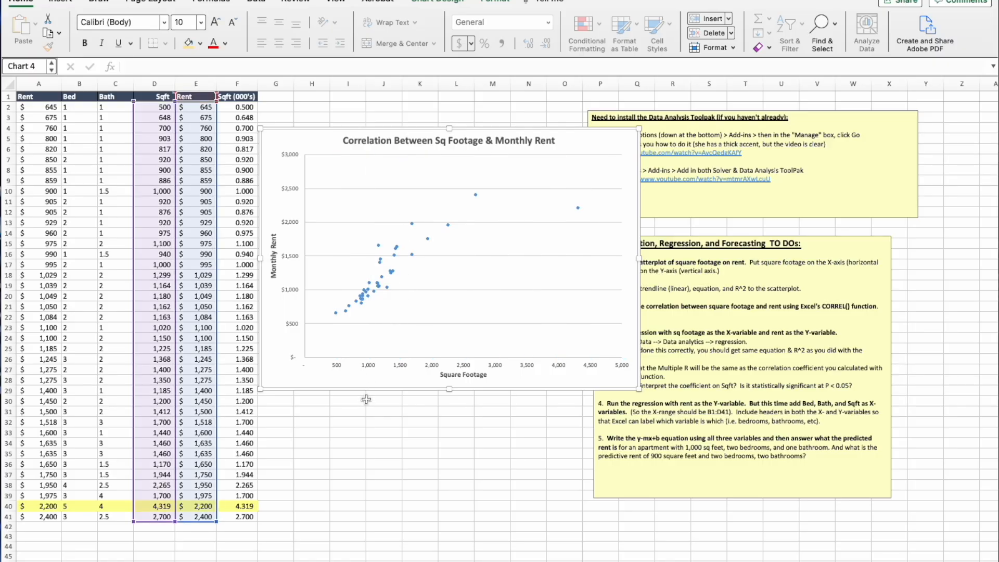
{"action": "left_click", "coordinate": [369, 433]}
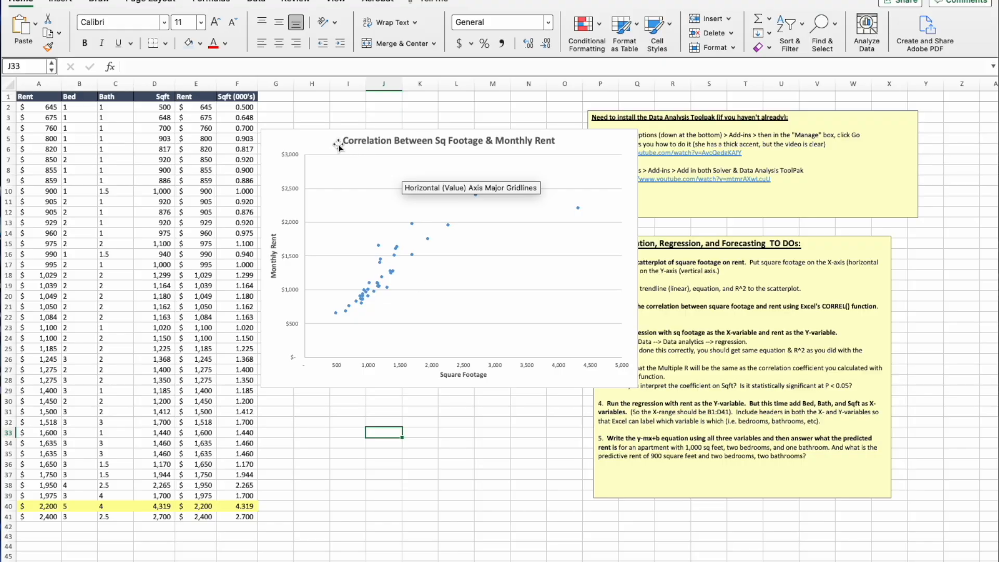
- Apply a black outline around the scatter chart's entire chart area
{"action": "left_click", "coordinate": [322, 140]}
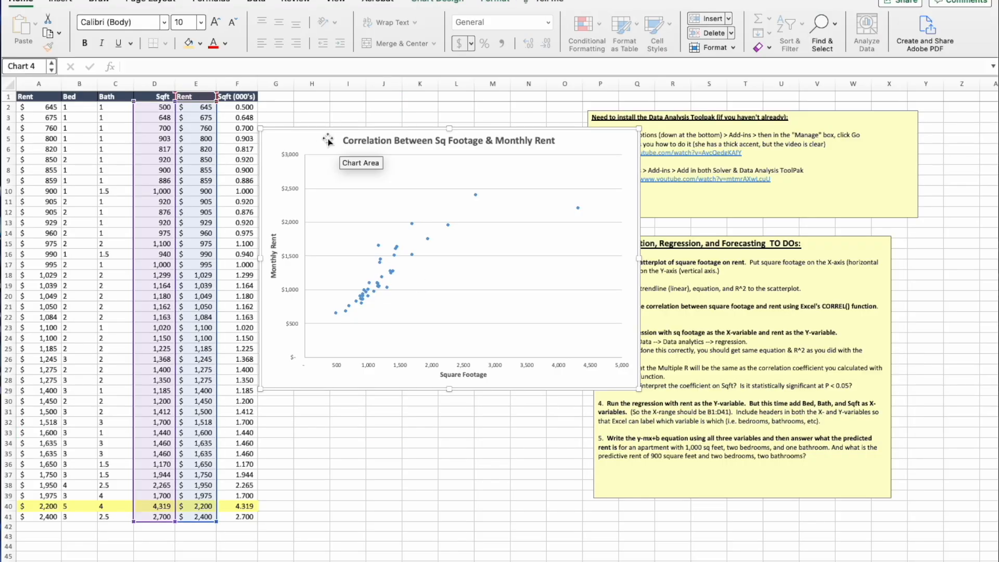
{"action": "left_click", "coordinate": [384, 453]}
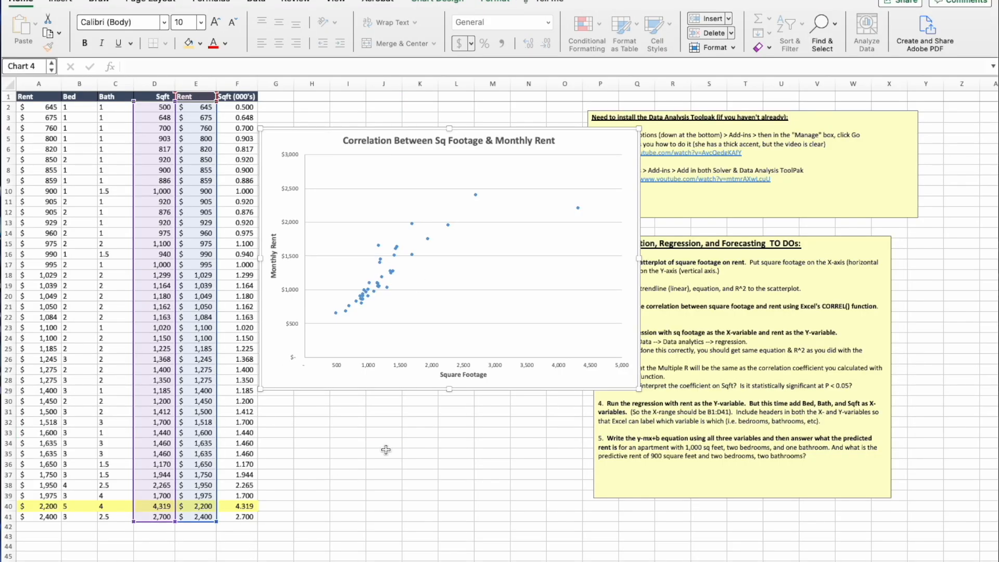
{"action": "left_click", "coordinate": [310, 142]}
{"action": "left_click", "coordinate": [430, 1]}
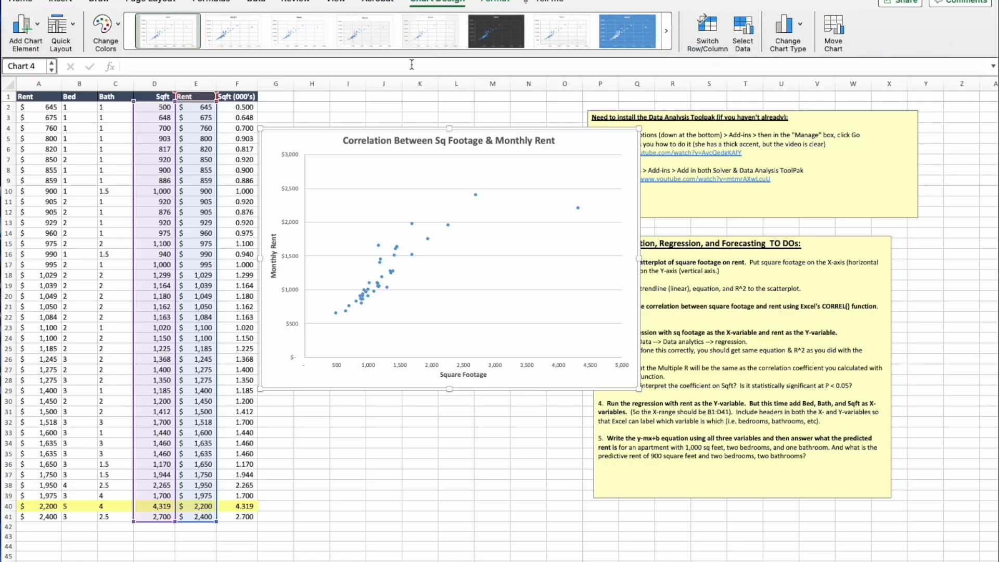
{"action": "left_click", "coordinate": [483, 2]}
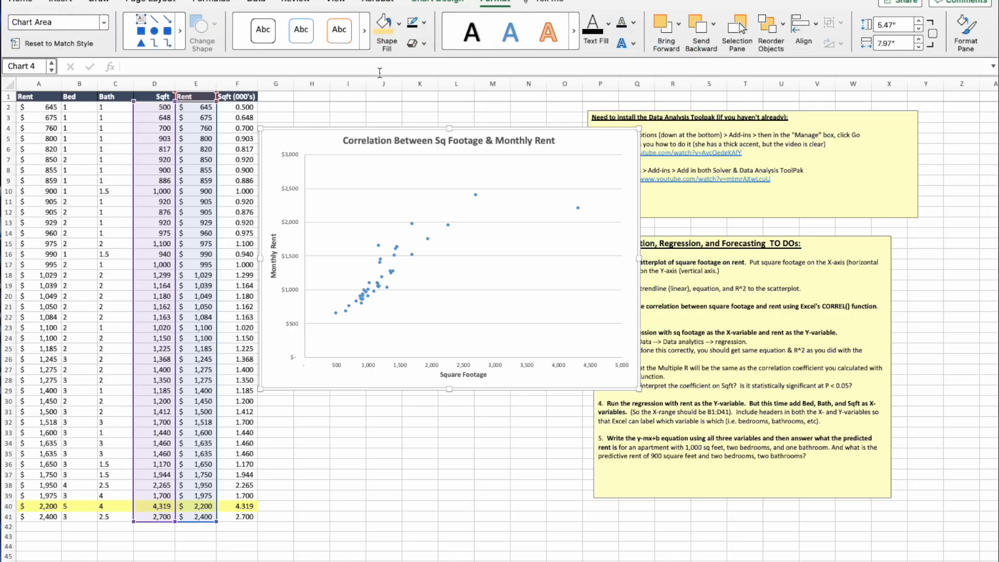
{"action": "left_click", "coordinate": [425, 23]}
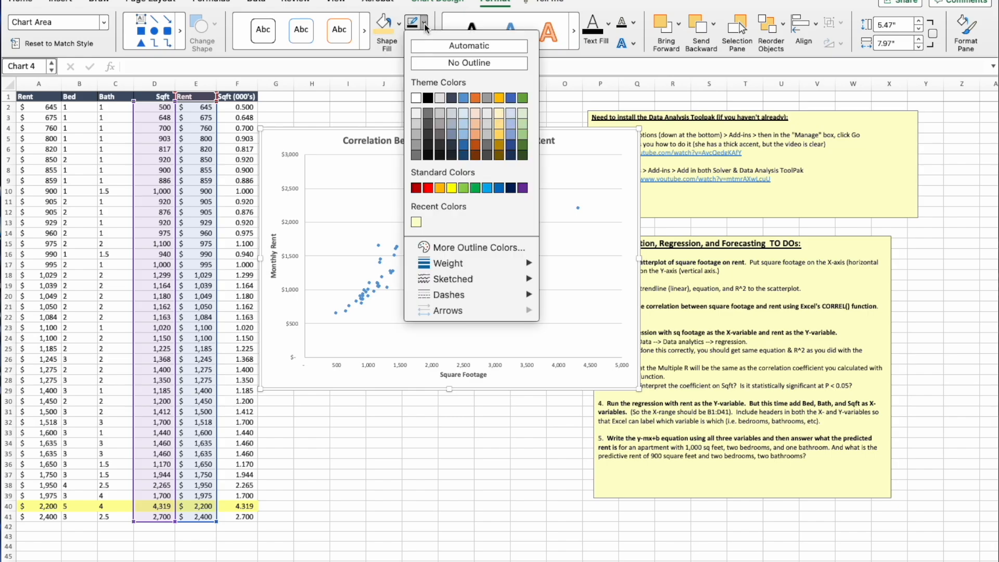
{"action": "left_click", "coordinate": [432, 99]}
{"action": "left_click", "coordinate": [408, 497]}
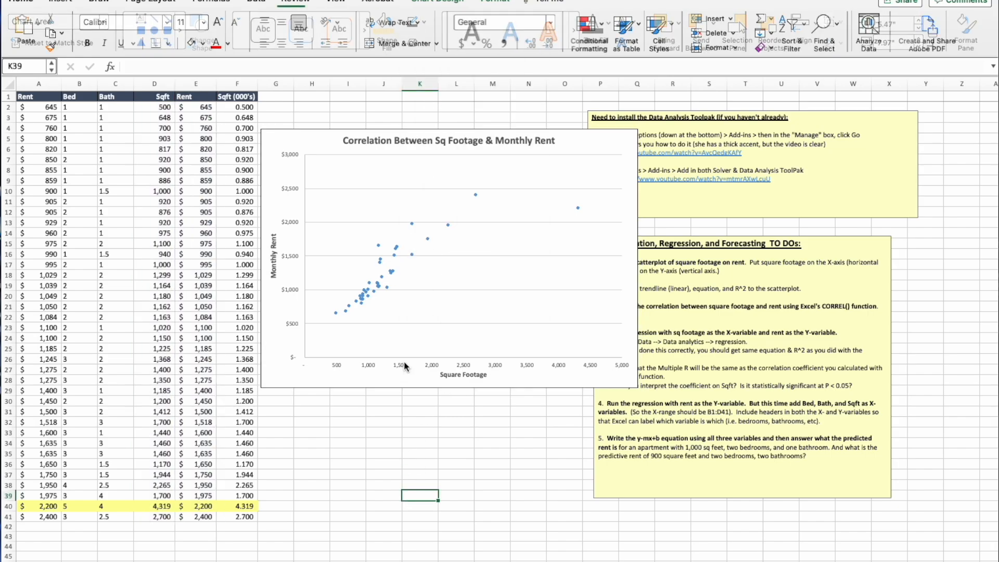
- Apply a black outline to the scatter chart's plot area
{"action": "left_click", "coordinate": [455, 252]}
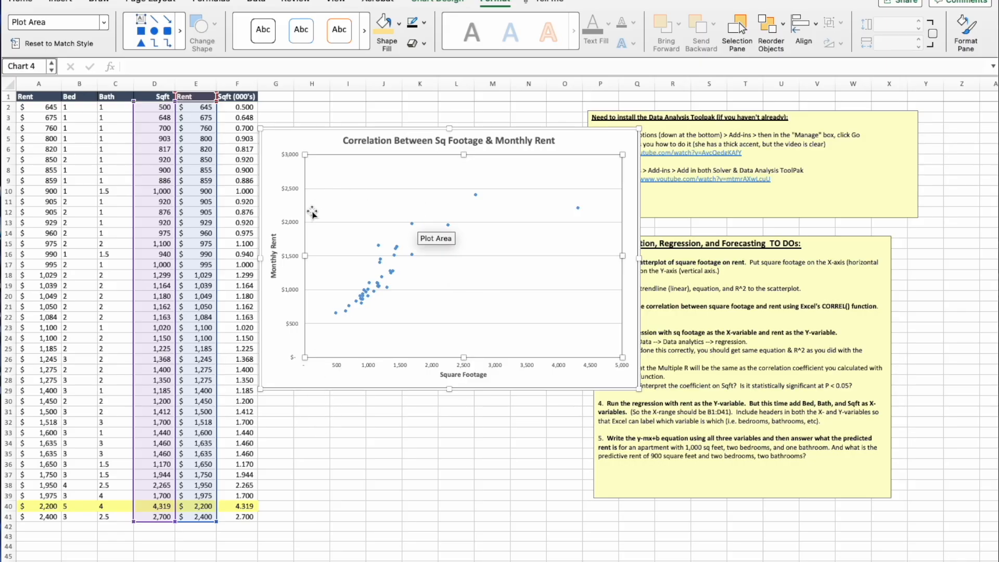
{"action": "left_click", "coordinate": [305, 142]}
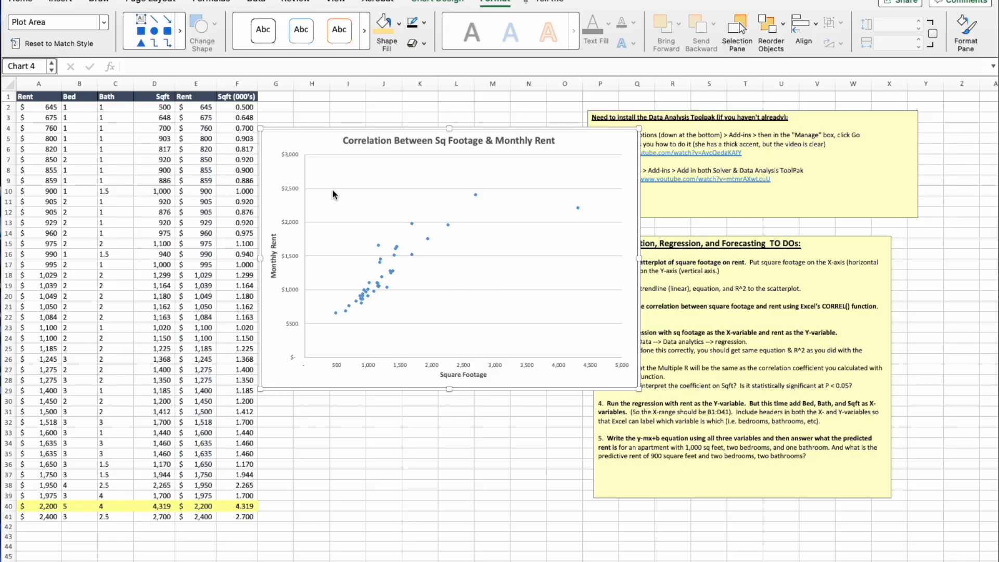
{"action": "left_click", "coordinate": [363, 255]}
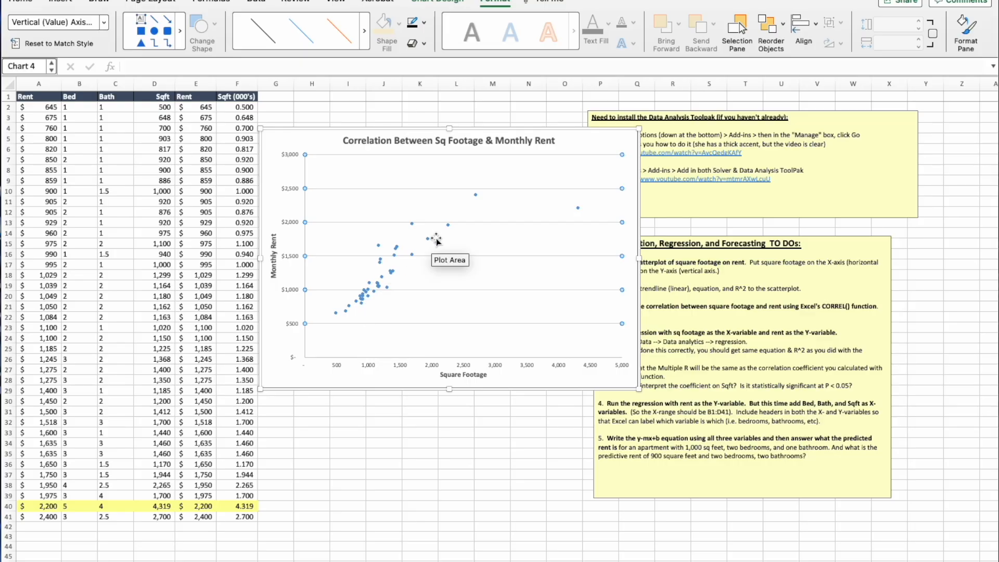
{"action": "left_click", "coordinate": [326, 138]}
{"action": "left_click", "coordinate": [333, 526]}
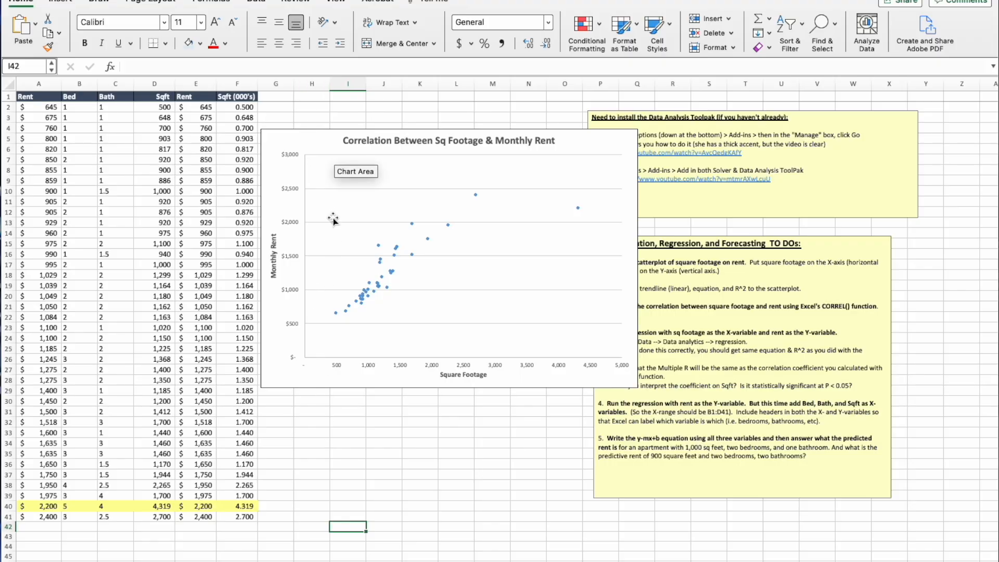
{"action": "left_click", "coordinate": [363, 280]}
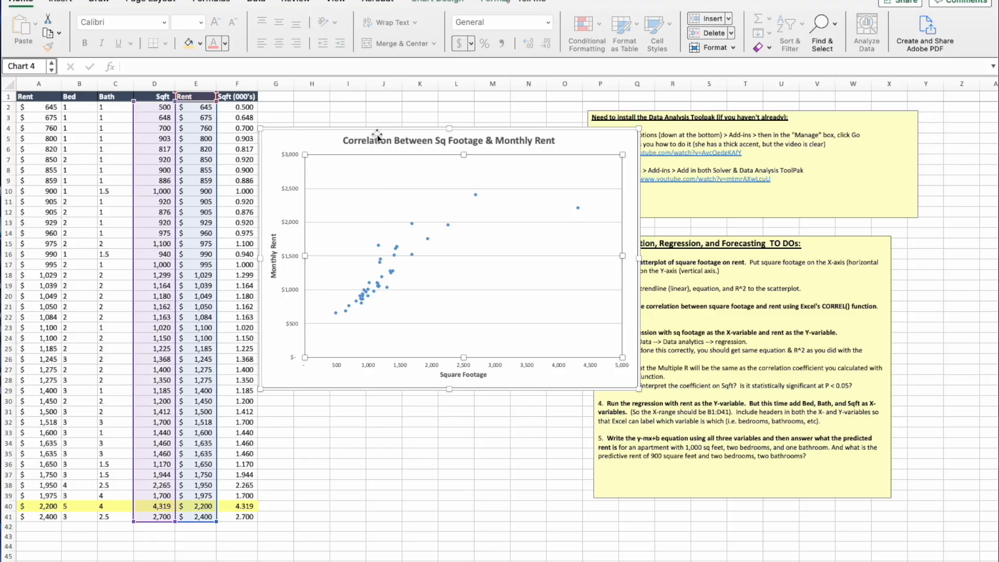
{"action": "left_click", "coordinate": [489, 2]}
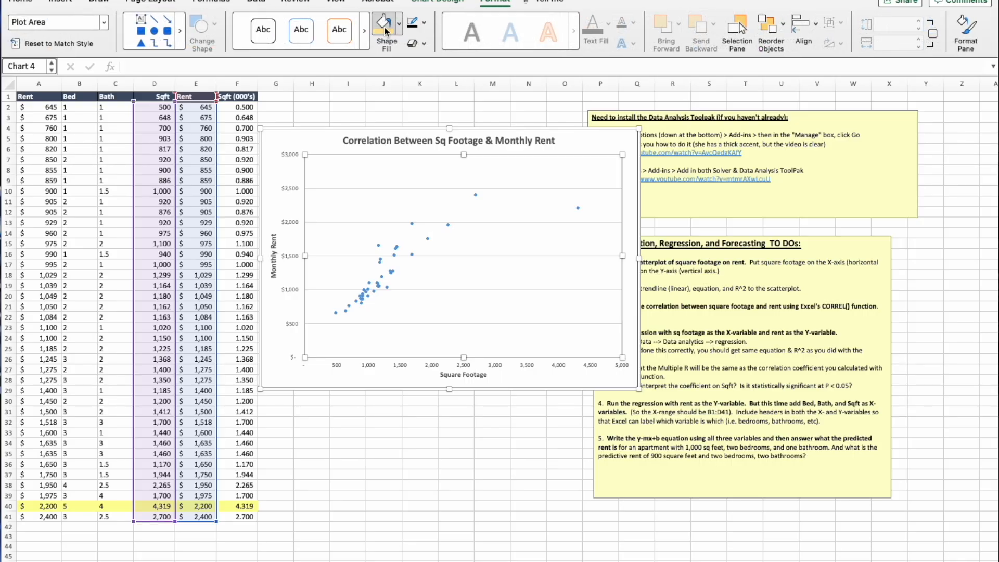
{"action": "left_click", "coordinate": [424, 22]}
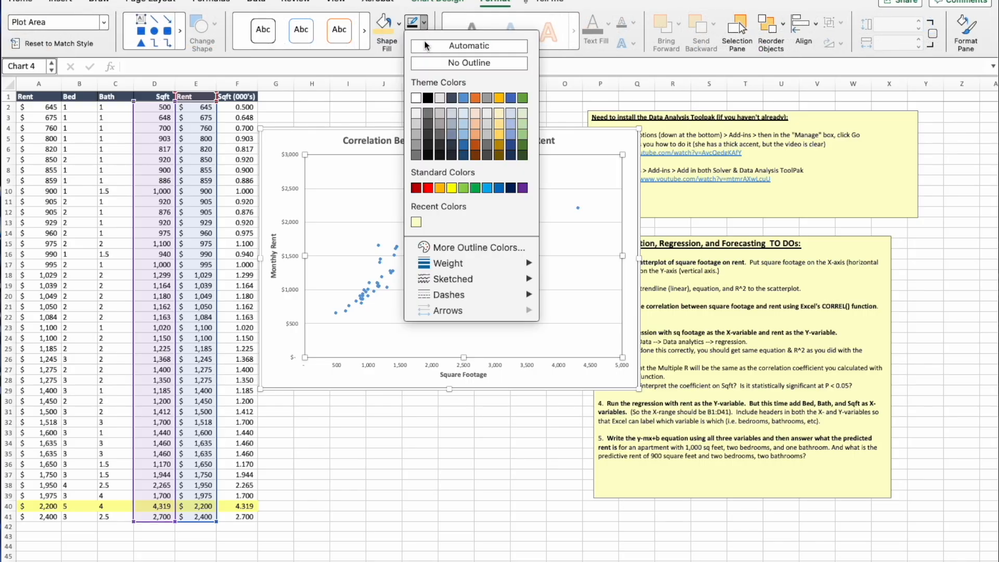
{"action": "left_click", "coordinate": [427, 100]}
{"action": "left_click", "coordinate": [343, 376]}
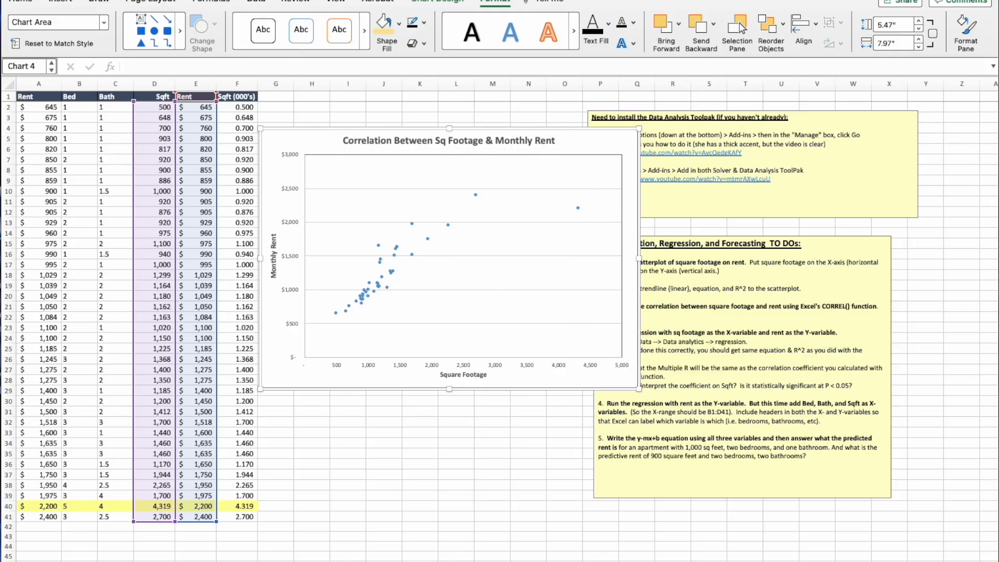
{"action": "left_click", "coordinate": [392, 205]}
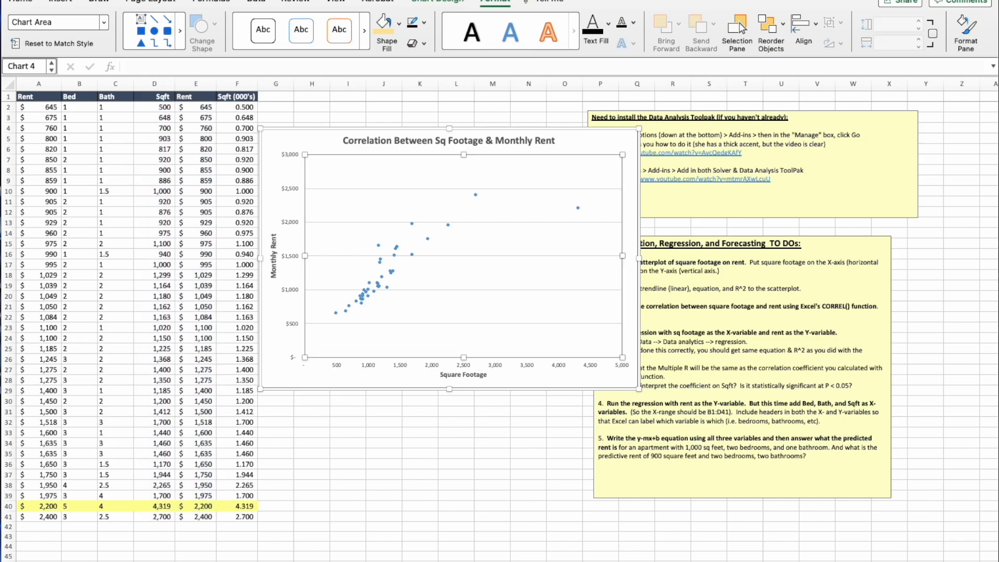
- Add a linear trendline to the Rent data series in the scatter chart
{"action": "left_click", "coordinate": [380, 441]}
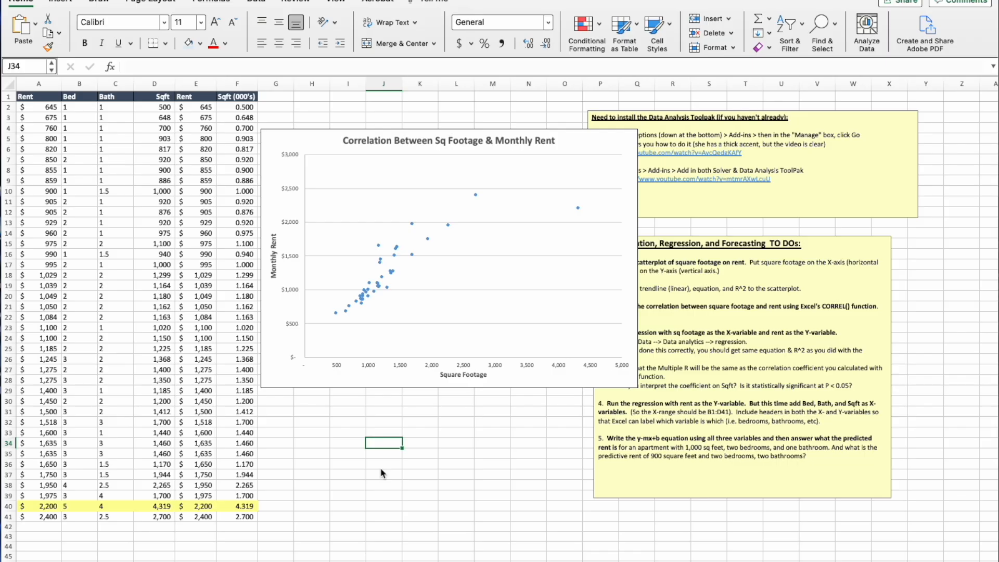
{"action": "left_click", "coordinate": [390, 273]}
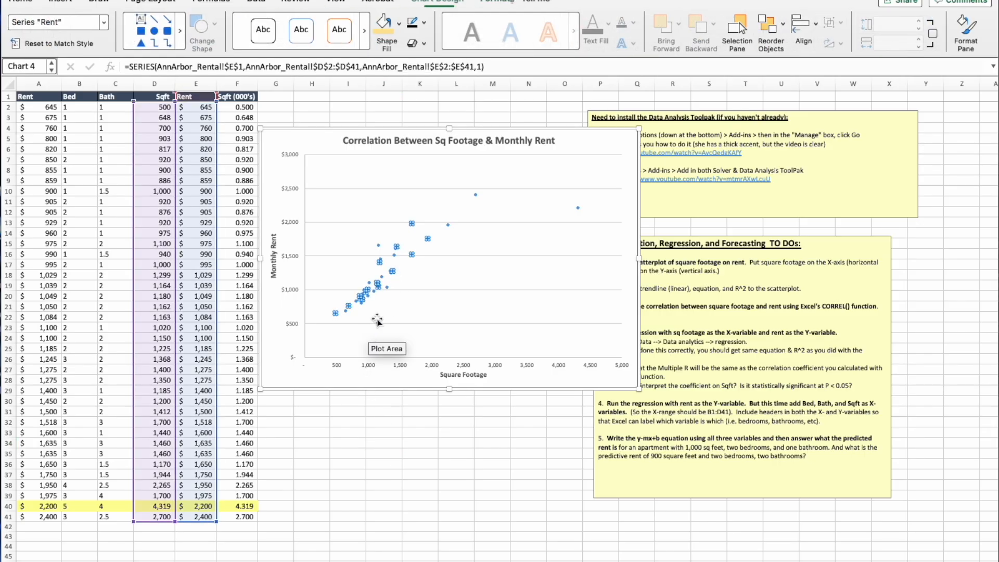
{"action": "left_click", "coordinate": [448, 226]}
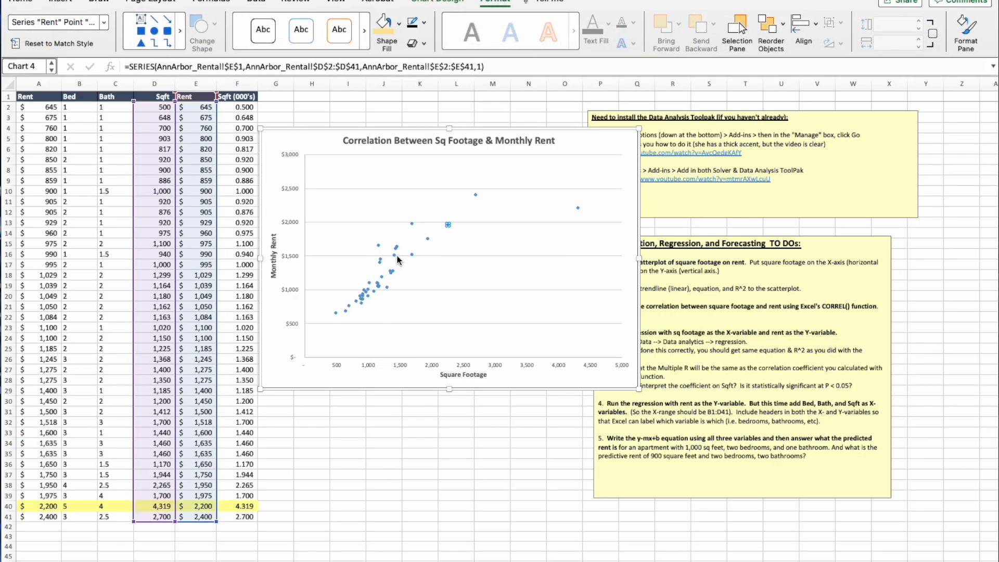
{"action": "left_click", "coordinate": [392, 272]}
{"action": "left_click", "coordinate": [395, 258]}
{"action": "left_click", "coordinate": [408, 287]}
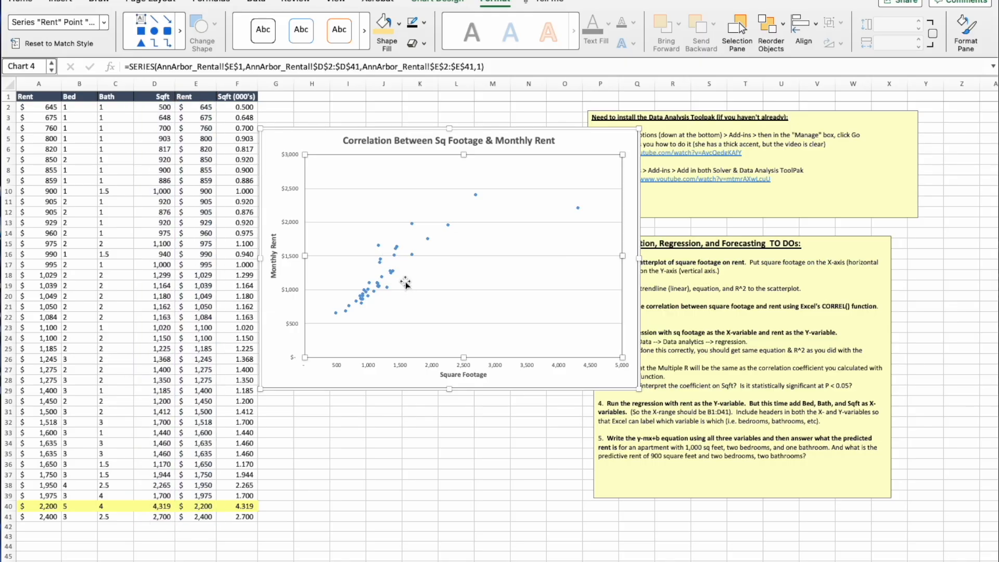
{"action": "left_click", "coordinate": [391, 273]}
{"action": "right_click", "coordinate": [392, 275]}
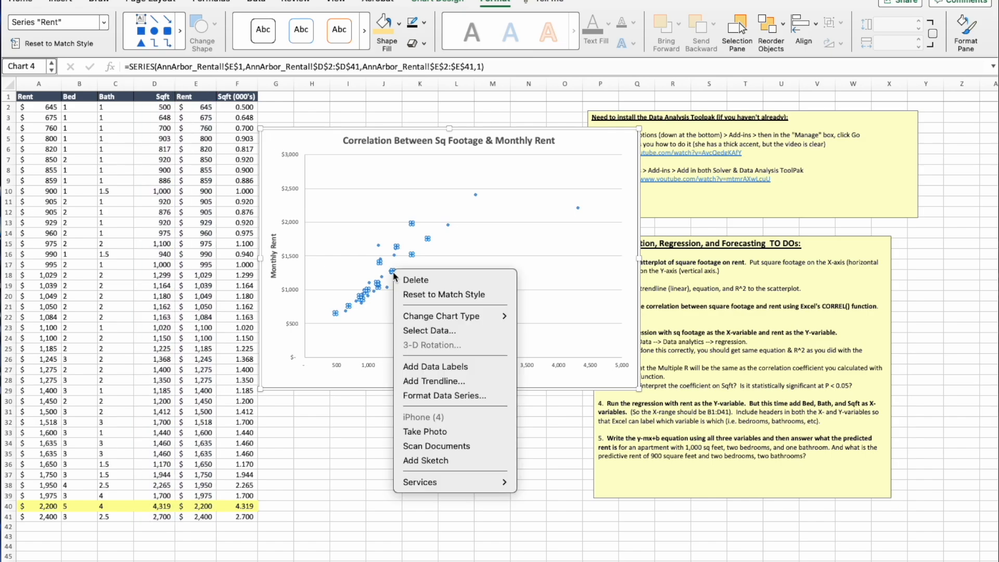
{"action": "left_click", "coordinate": [423, 382]}
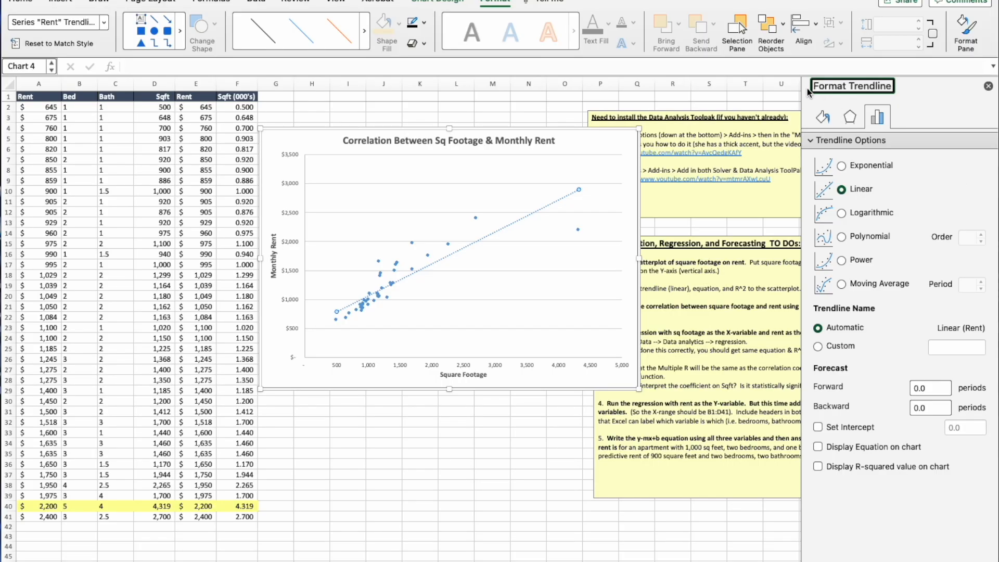
- Format the trendline as a solid blue line with a continuous dash type
{"action": "left_click", "coordinate": [822, 119]}
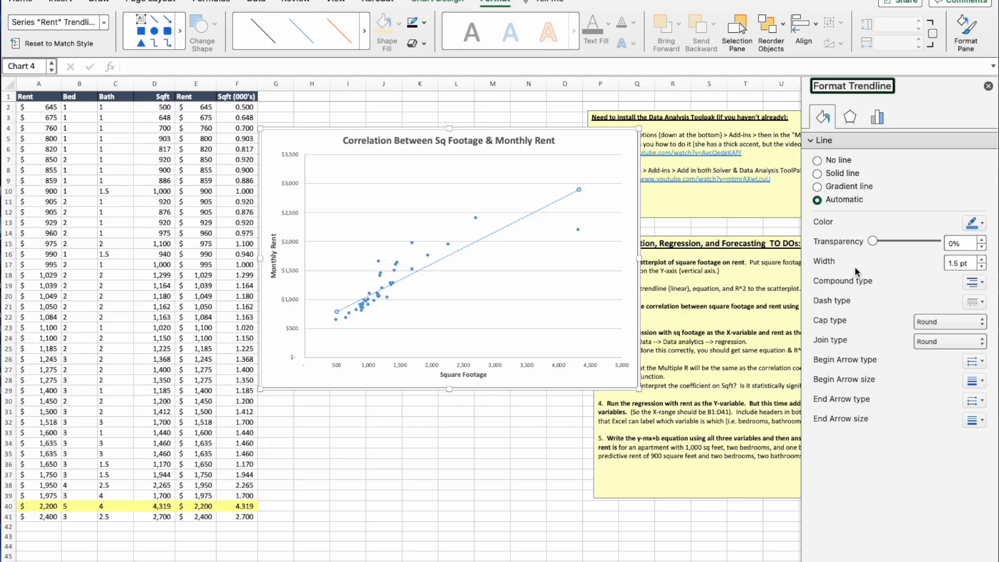
{"action": "left_click", "coordinate": [818, 174]}
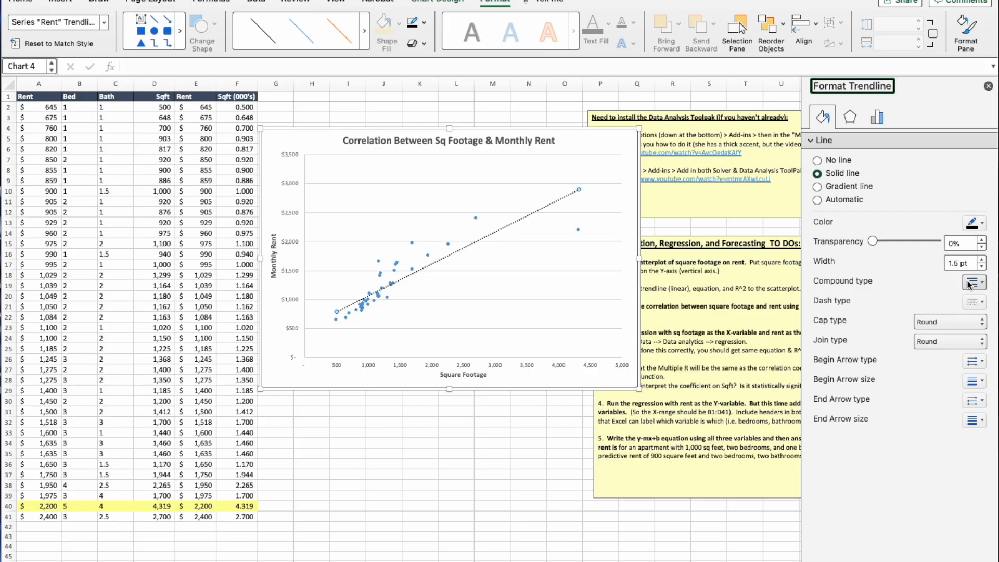
{"action": "left_click", "coordinate": [983, 302]}
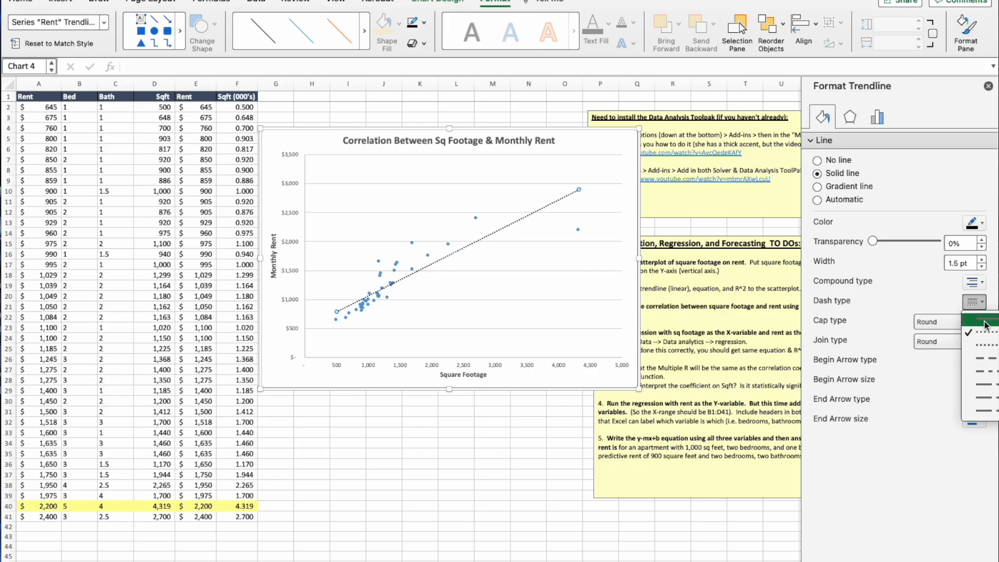
{"action": "left_click", "coordinate": [983, 320]}
{"action": "left_click", "coordinate": [974, 282]}
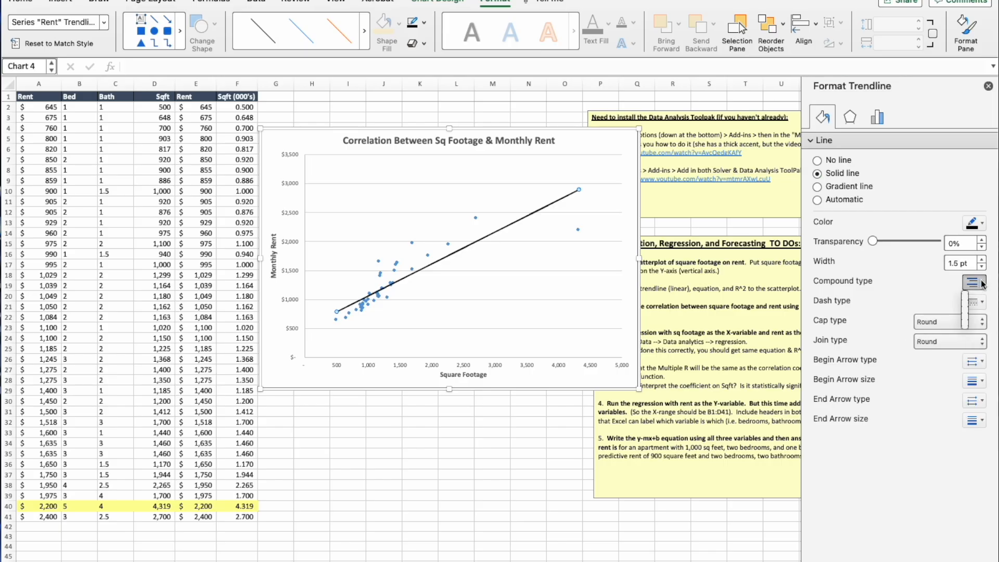
{"action": "left_click", "coordinate": [981, 225]}
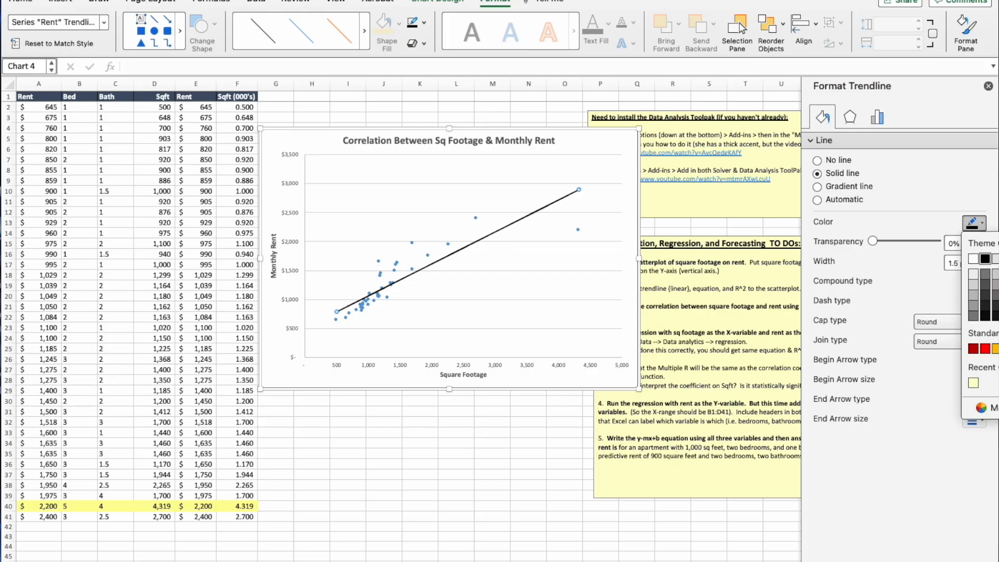
{"action": "left_click", "coordinate": [998, 258]}
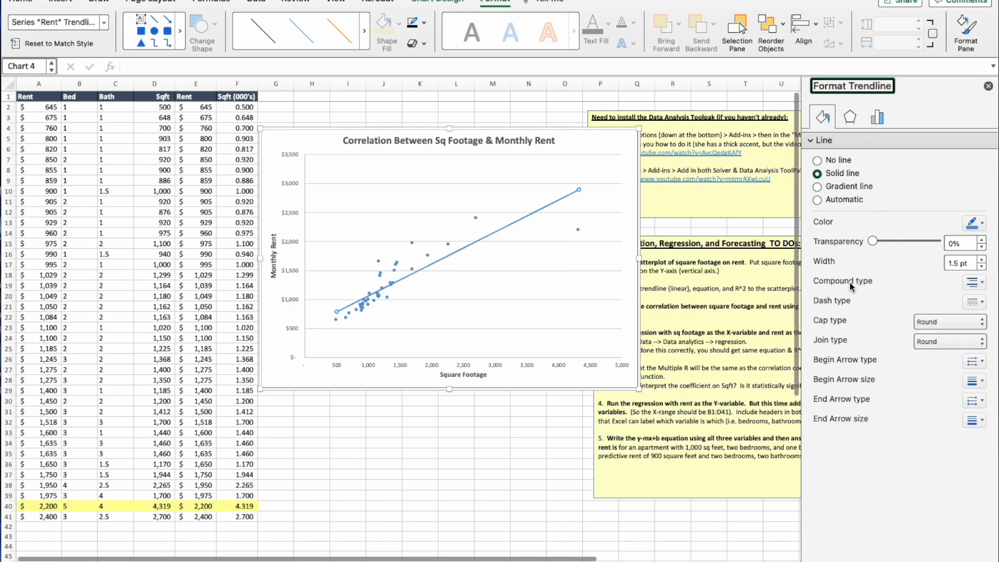
- Display the trendline's equation and R-squared value on the chart
{"action": "left_click", "coordinate": [851, 118]}
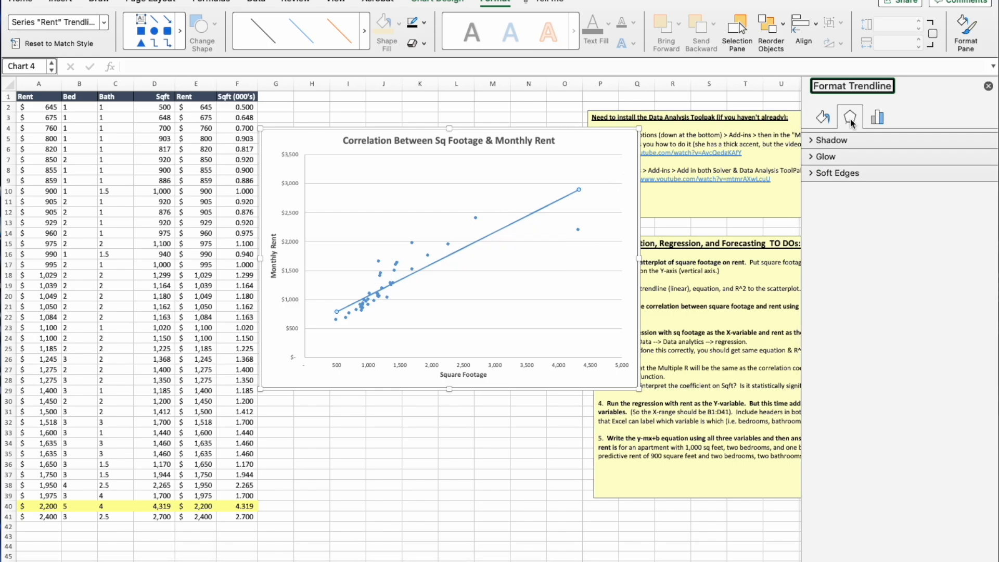
{"action": "left_click", "coordinate": [880, 119]}
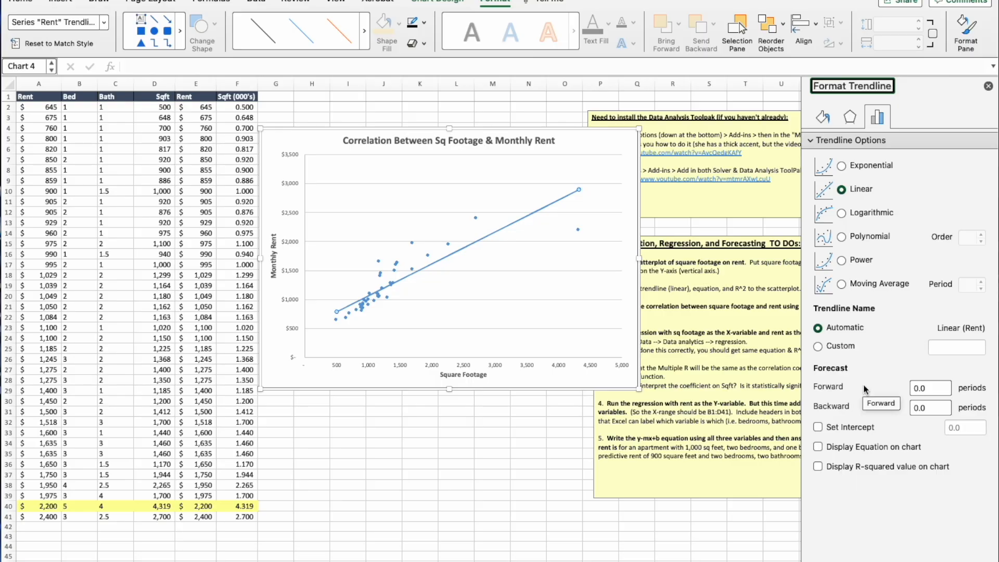
{"action": "left_click", "coordinate": [819, 448]}
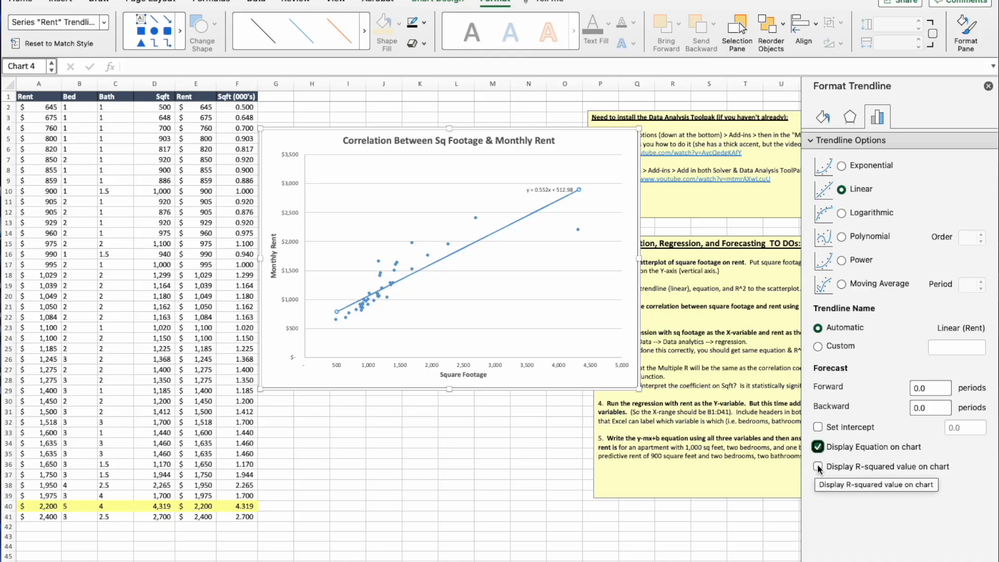
{"action": "left_click", "coordinate": [819, 468]}
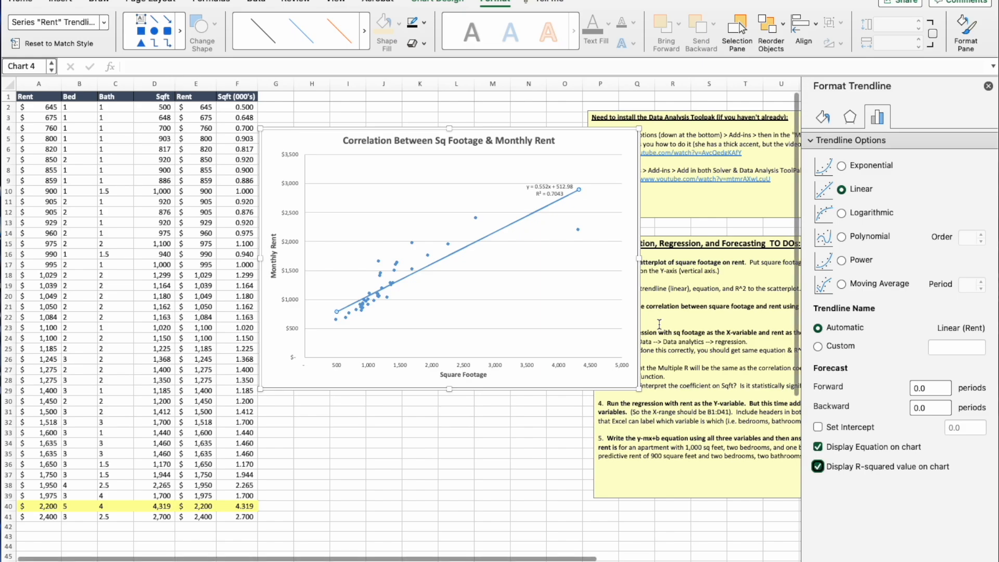
- Make the trendline equation and R-squared label bold at 14 pt, and move it clear of the line just below the chart title
{"action": "left_click", "coordinate": [552, 195]}
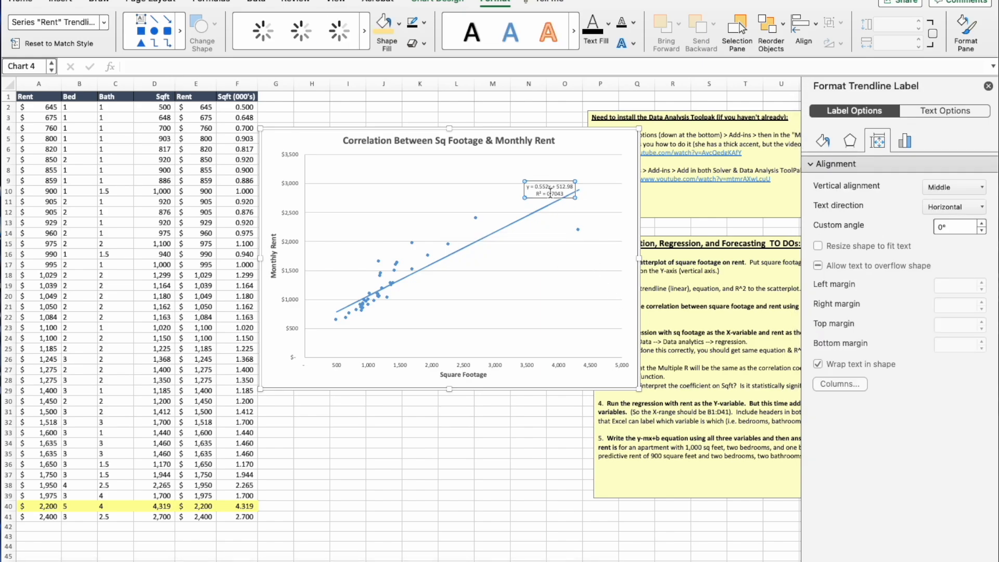
{"action": "left_click_drag", "start_coordinate": [566, 194], "coordinate": [527, 186]}
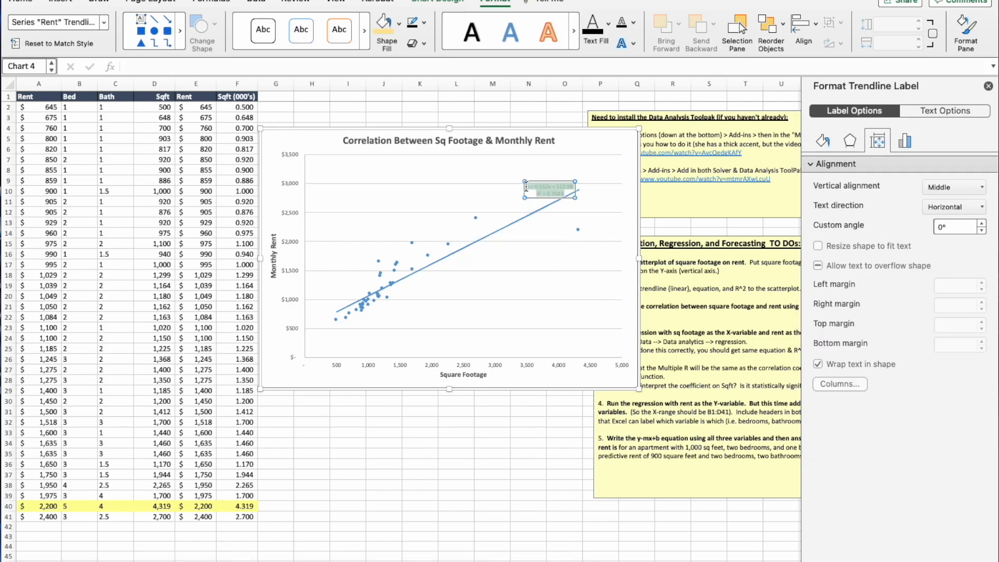
{"action": "left_click", "coordinate": [30, 2]}
{"action": "left_click", "coordinate": [215, 22]}
{"action": "left_click", "coordinate": [215, 22]}
{"action": "left_click", "coordinate": [215, 22]}
{"action": "left_click", "coordinate": [216, 23]}
{"action": "left_click", "coordinate": [216, 22]}
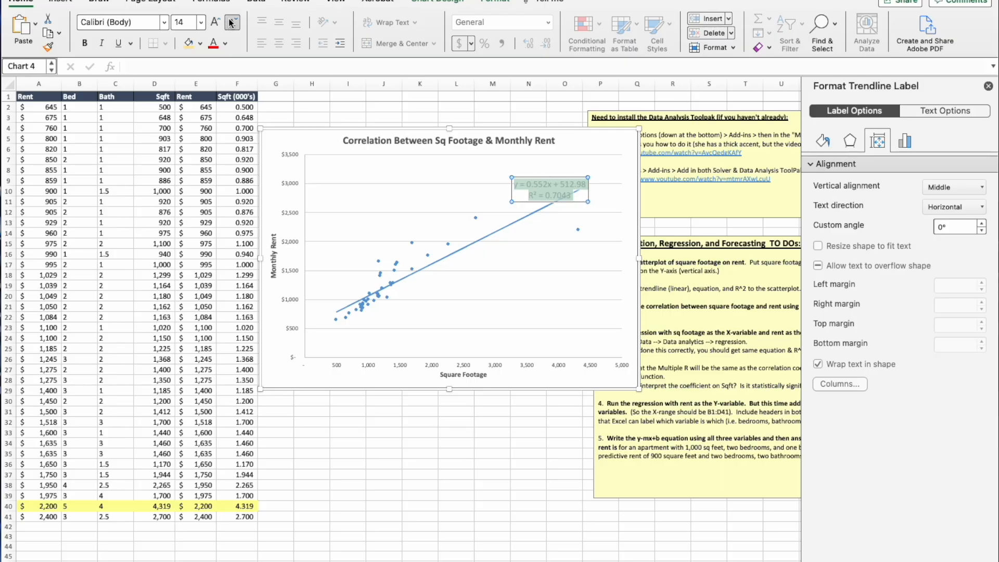
{"action": "left_click", "coordinate": [87, 44]}
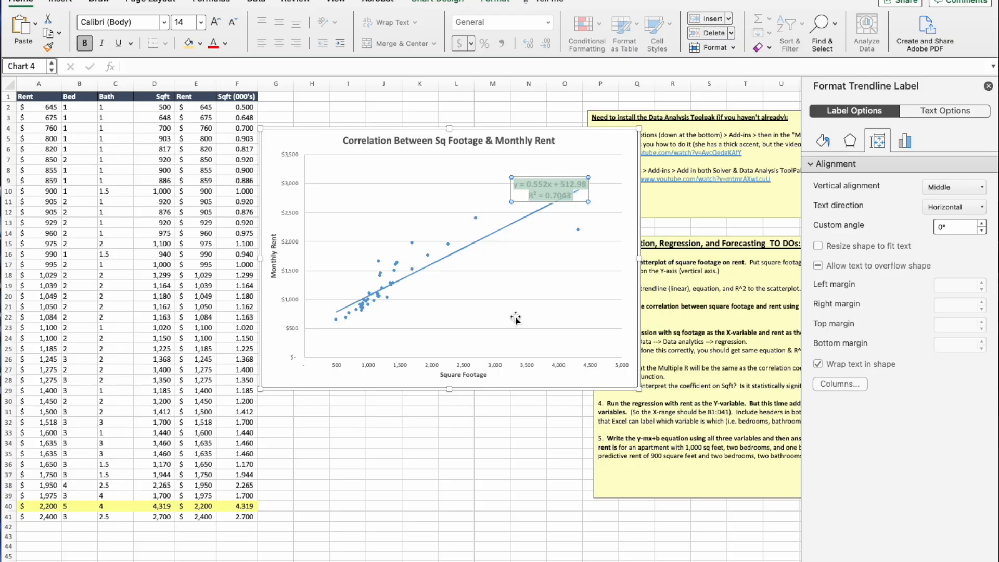
{"action": "left_click_drag", "start_coordinate": [546, 203], "coordinate": [487, 180]}
{"action": "key", "text": "Escape"}
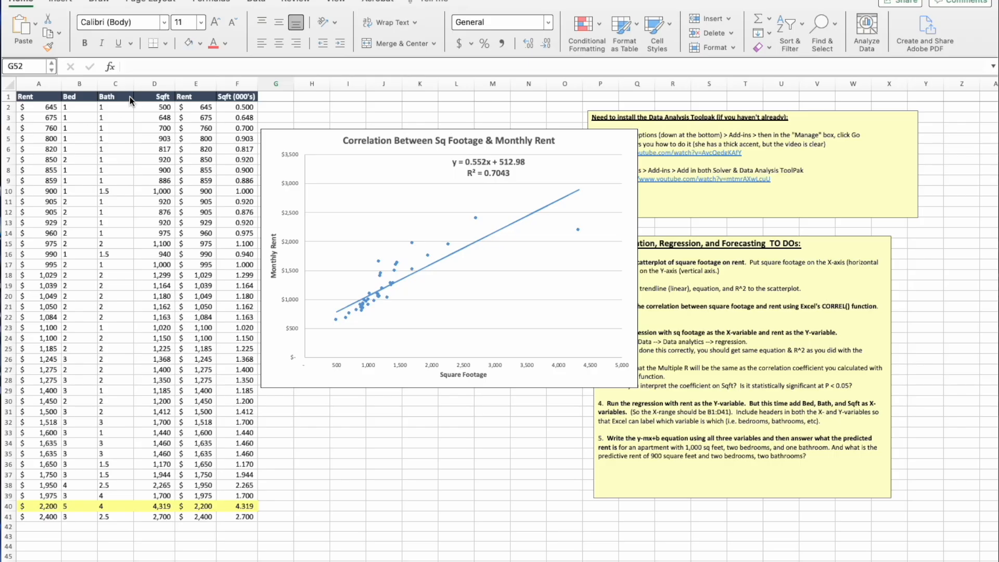
- Compare the chart's trendline equation with the y=bx+a form explained on the regression notes sheet
{"action": "left_click", "coordinate": [469, 170]}
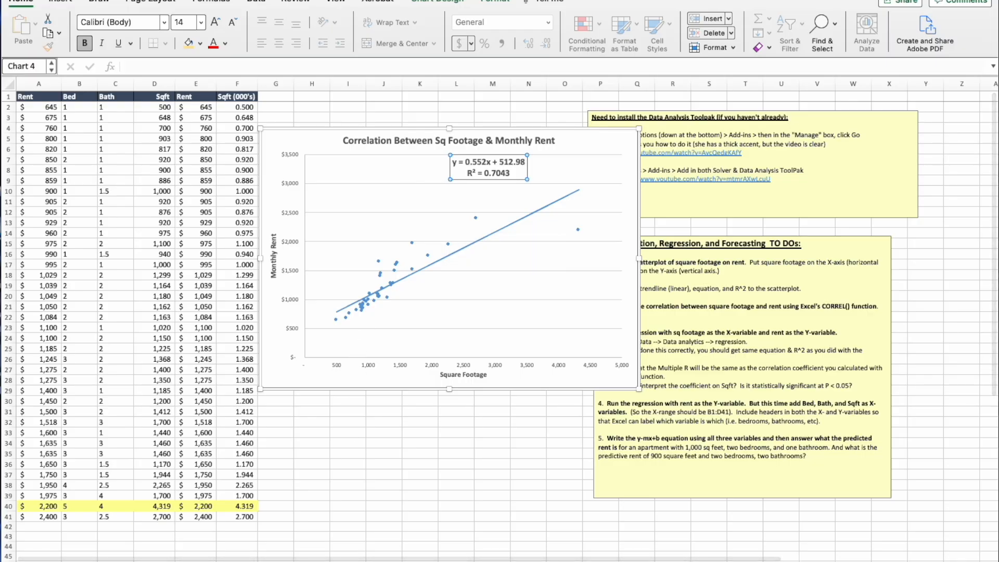
{"action": "key", "text": "ctrl+Page_Up"}
{"action": "left_click", "coordinate": [238, 256]}
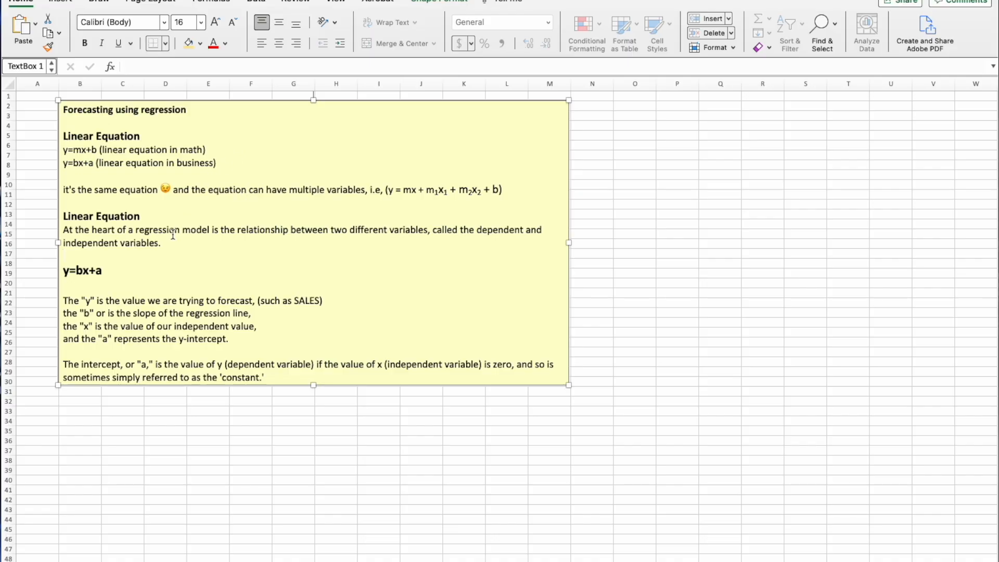
{"action": "left_click", "coordinate": [118, 271]}
{"action": "left_click_drag", "start_coordinate": [103, 271], "coordinate": [63, 271]}
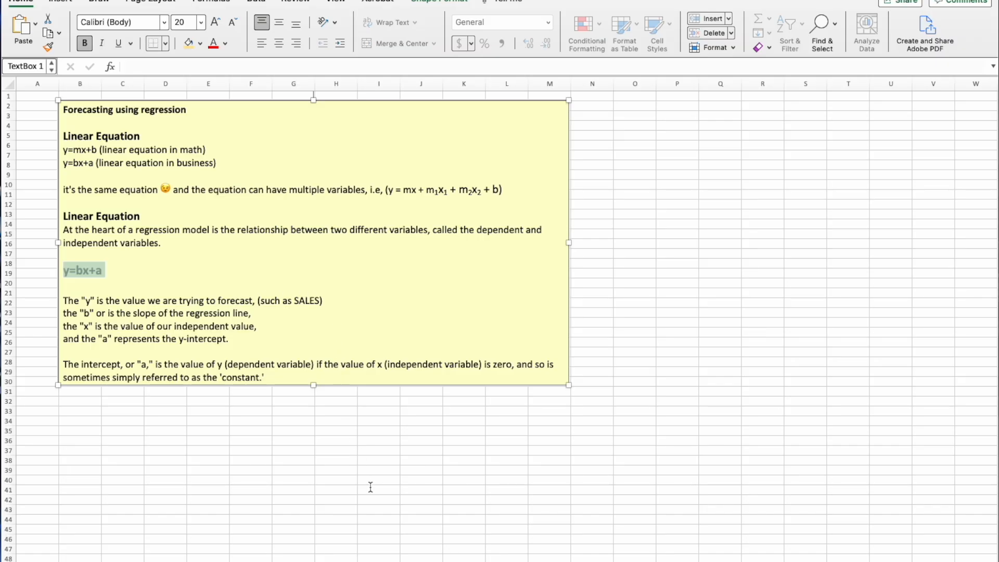
{"action": "left_click", "coordinate": [364, 561]}
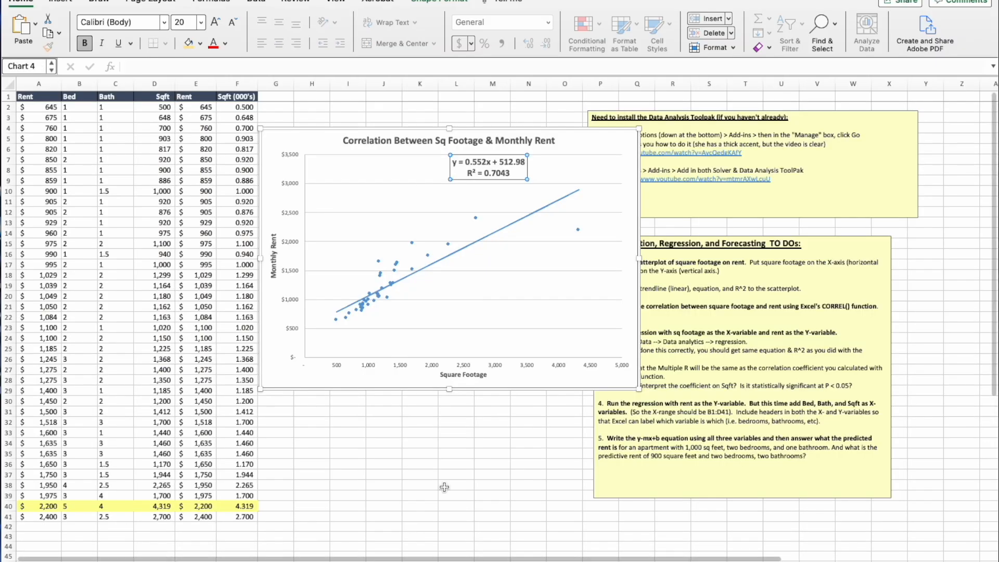
{"action": "left_click_drag", "start_coordinate": [457, 161], "coordinate": [453, 160]}
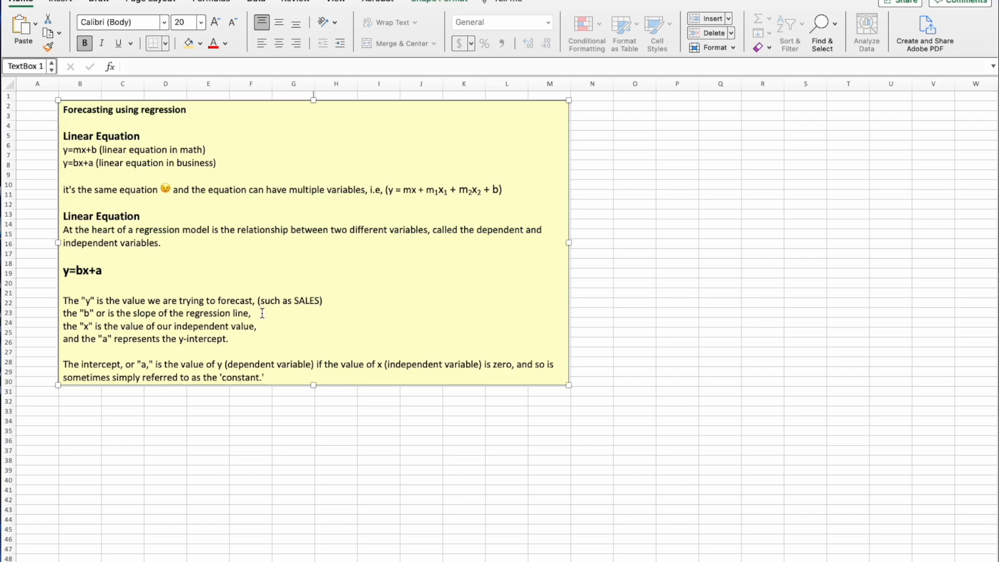
- Review the notes on y=mx+b and on linear equations with multiple variables
{"action": "left_click", "coordinate": [83, 149]}
{"action": "left_click_drag", "start_coordinate": [290, 190], "coordinate": [361, 192]}
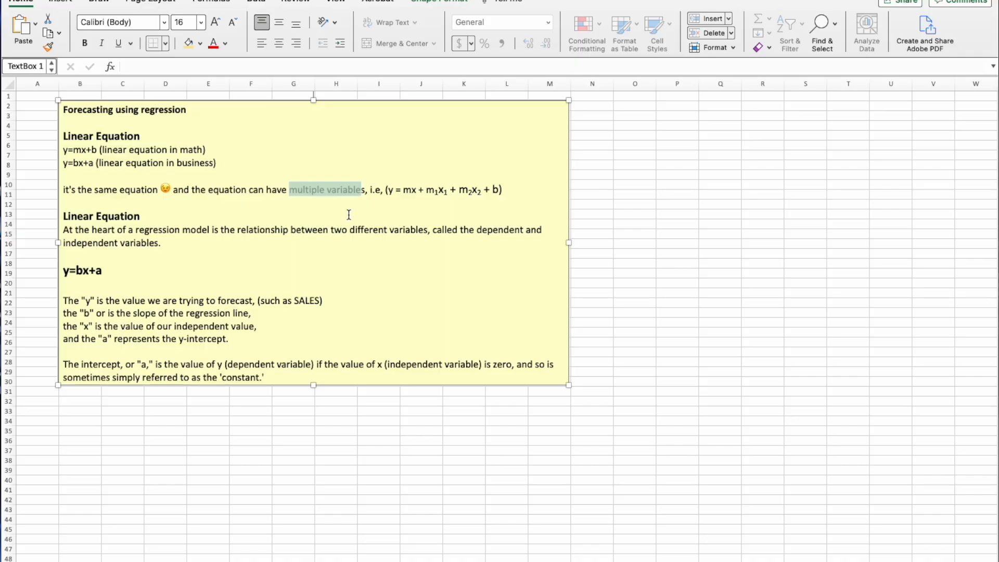
{"action": "left_click", "coordinate": [391, 211]}
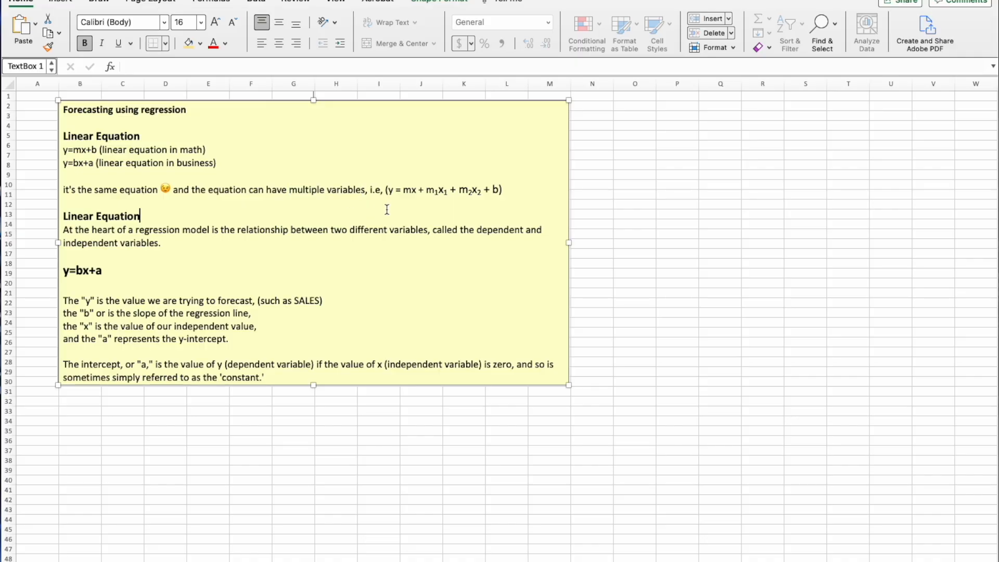
{"action": "left_click_drag", "start_coordinate": [388, 191], "coordinate": [411, 193]}
{"action": "left_click", "coordinate": [407, 215]}
{"action": "left_click_drag", "start_coordinate": [505, 190], "coordinate": [386, 189]}
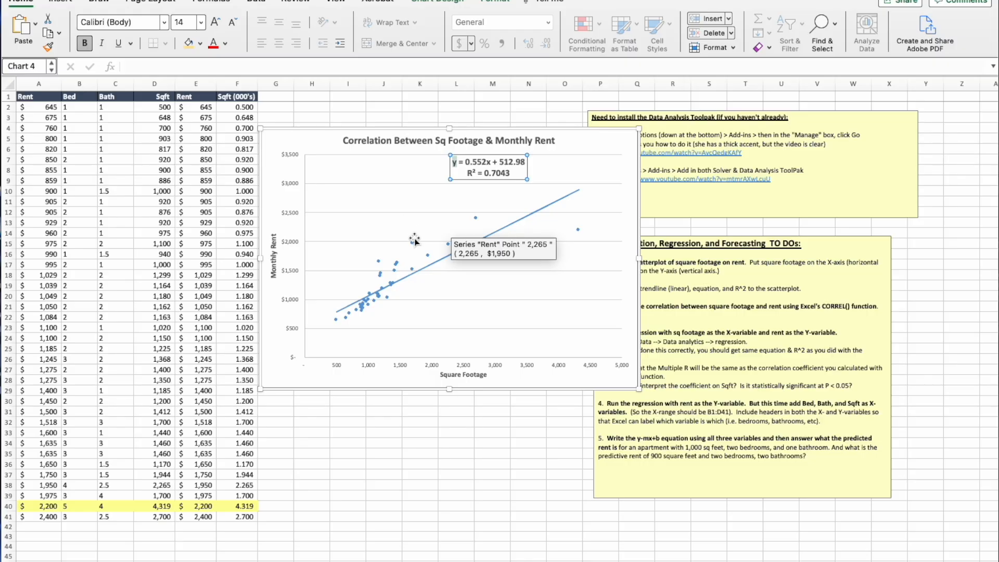
{"action": "left_click", "coordinate": [416, 271]}
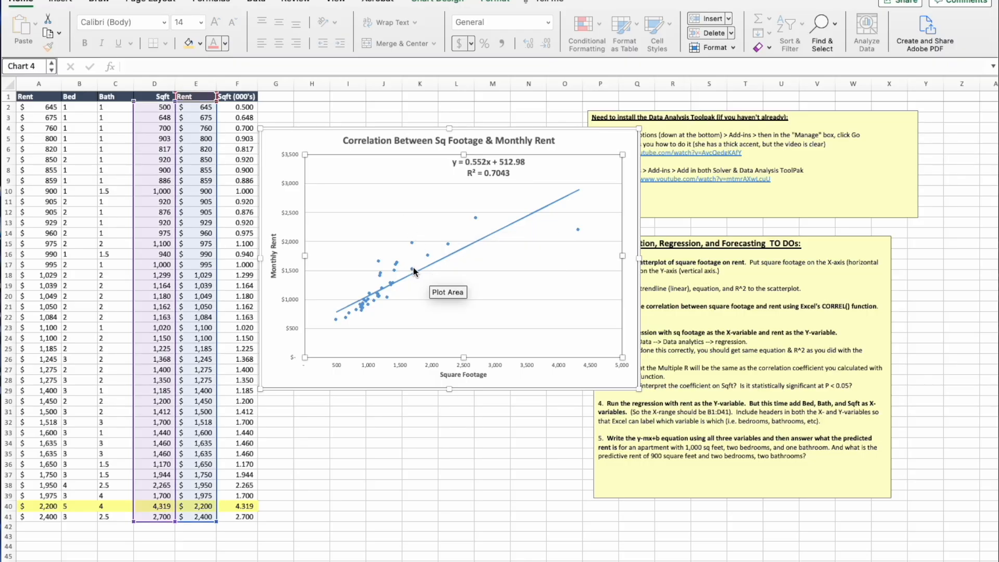
{"action": "left_click", "coordinate": [412, 270]}
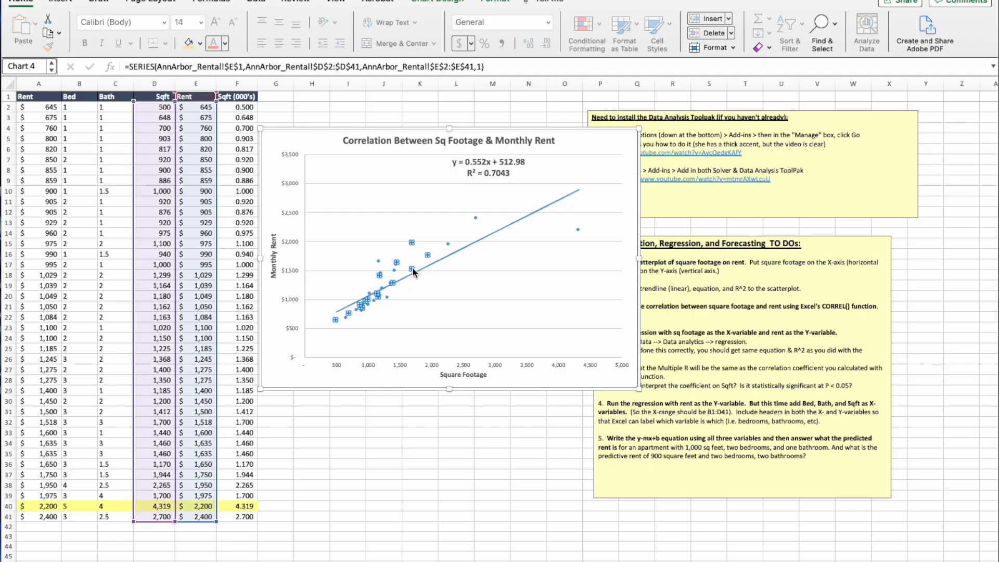
{"action": "right_click", "coordinate": [412, 271]}
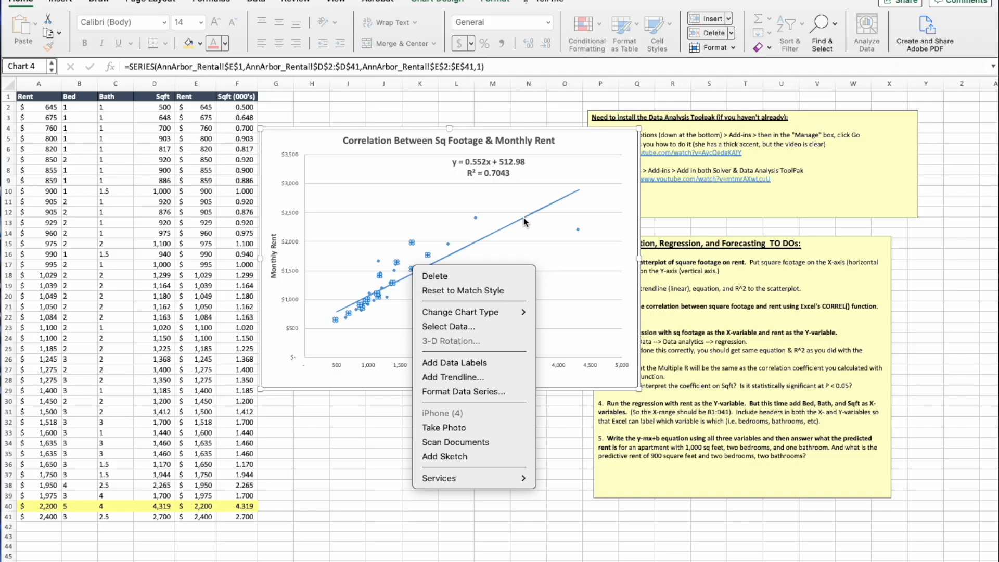
{"action": "left_click", "coordinate": [456, 193]}
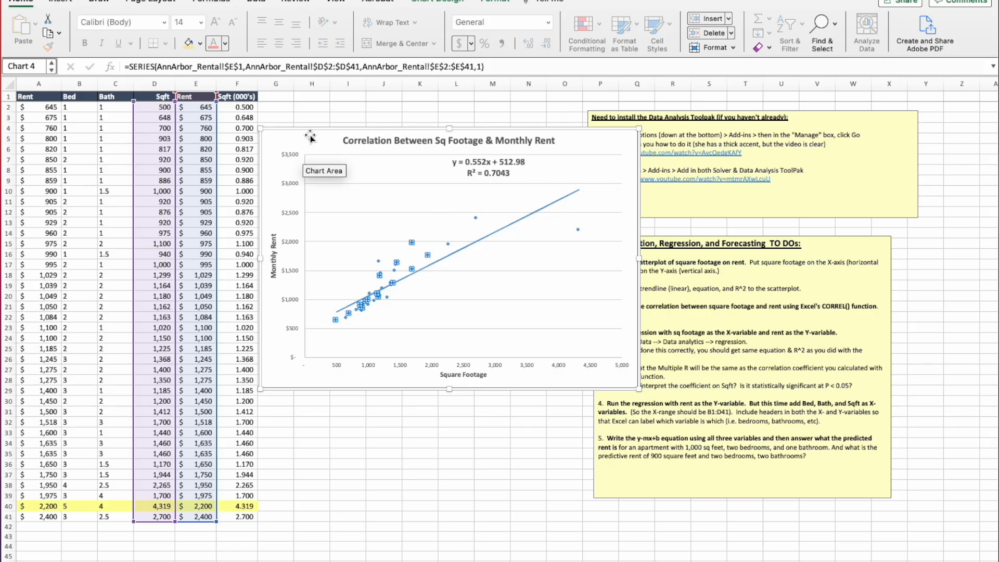
- Shrink the scatter chart to clear the yellow instruction boxes and move it down so its top sits at about row 17
{"action": "left_click_drag", "start_coordinate": [639, 128], "coordinate": [586, 158]}
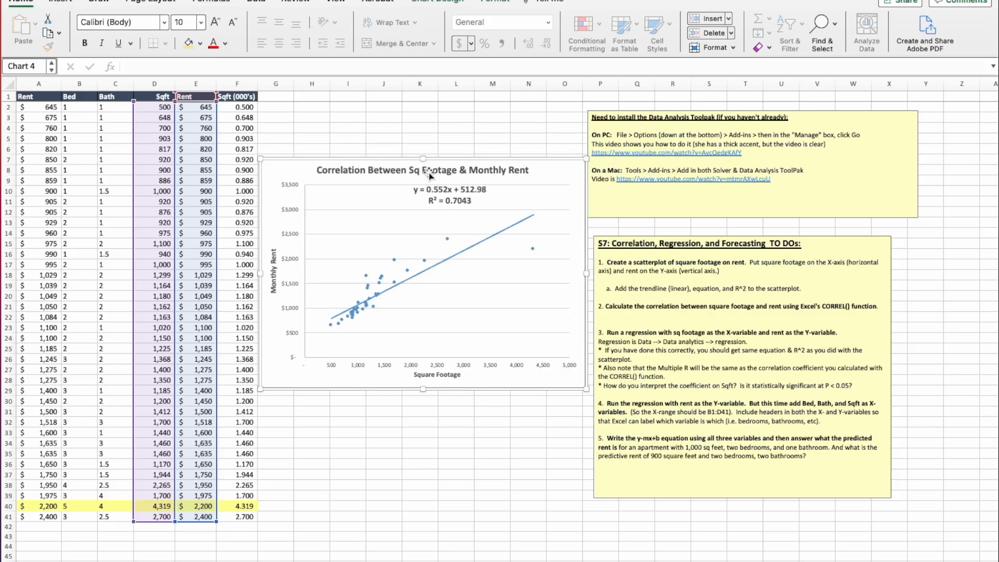
{"action": "left_click_drag", "start_coordinate": [415, 157], "coordinate": [414, 265]}
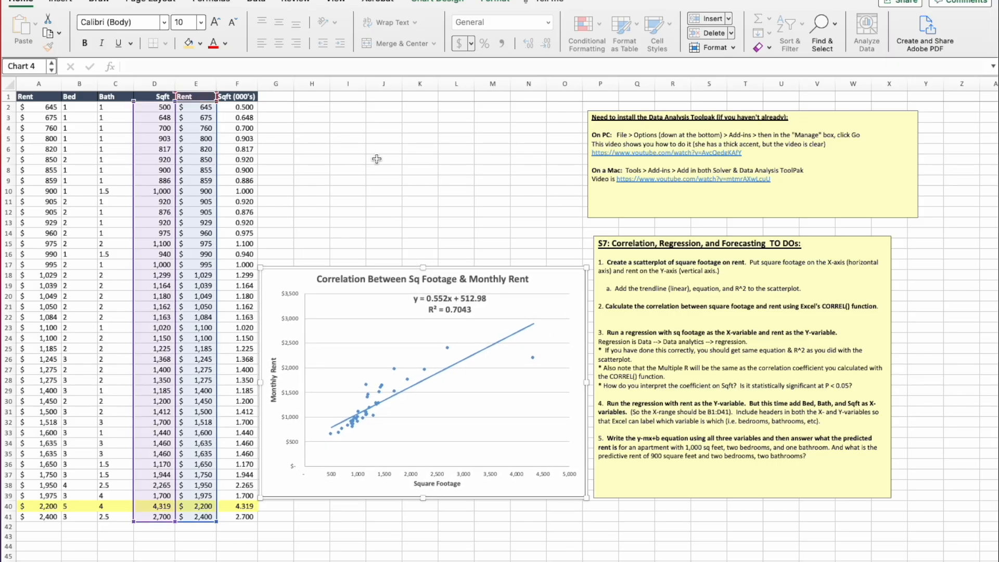
- Calculate the correlation between square footage and rent in cell I3 with =CORREL(D2:D41,E2:E41)
{"action": "left_click", "coordinate": [363, 146]}
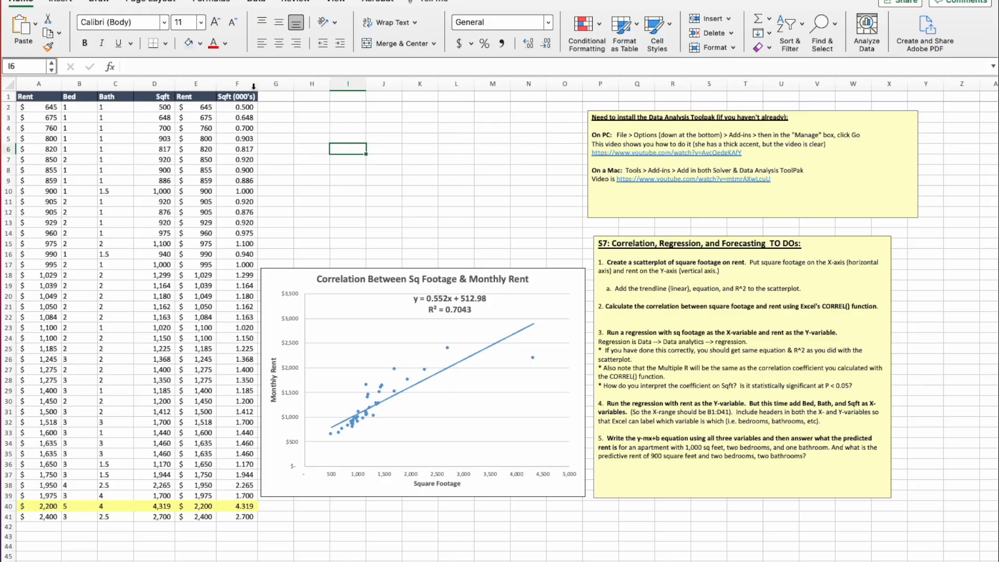
{"action": "left_click", "coordinate": [342, 117]}
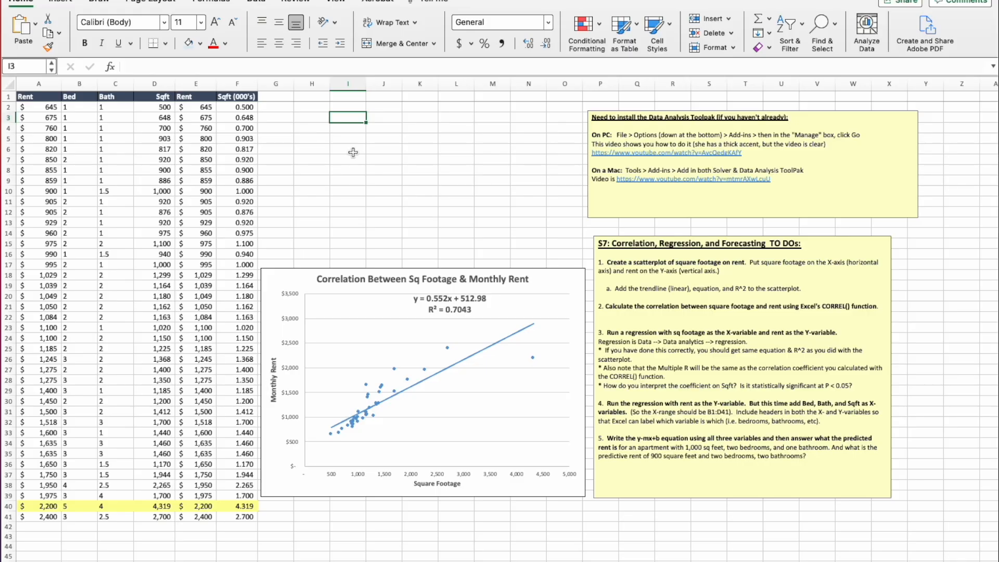
{"action": "type", "text": "="}
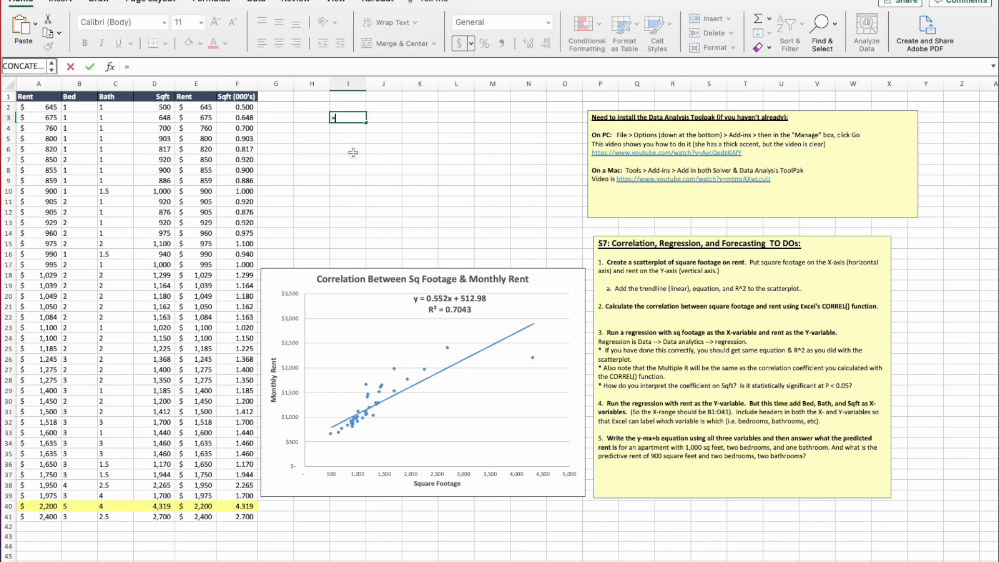
{"action": "type", "text": "corr"}
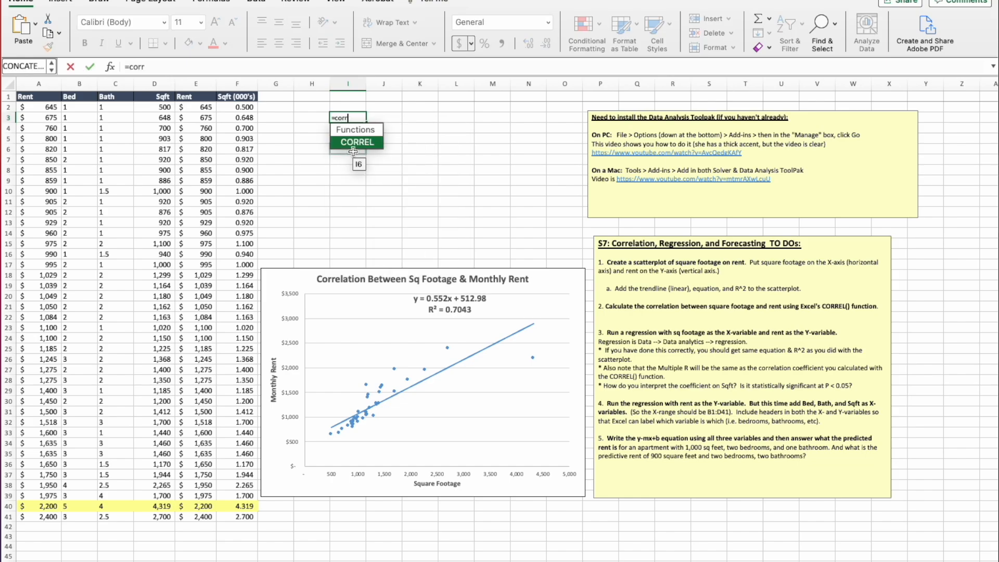
{"action": "left_click", "coordinate": [358, 142]}
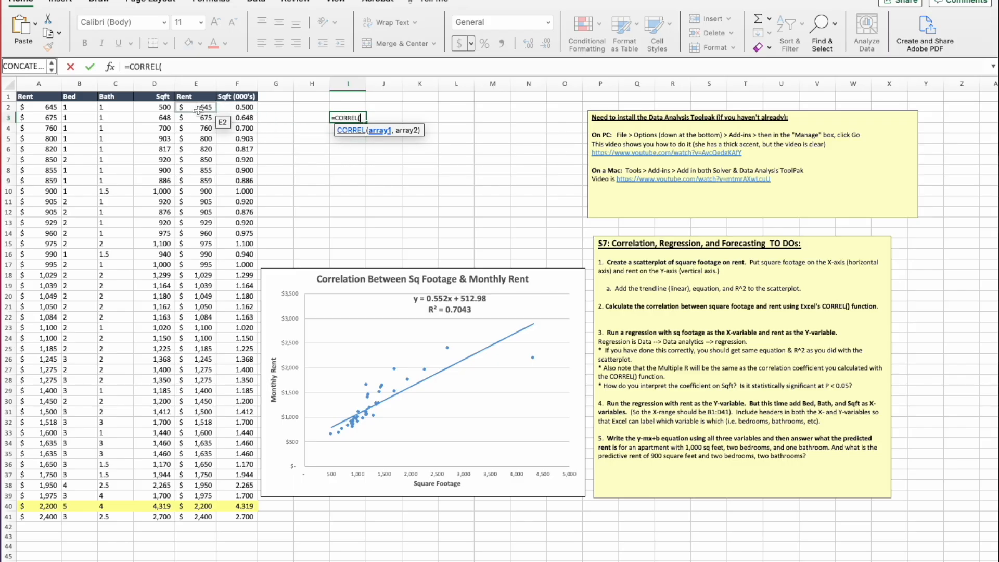
{"action": "left_click", "coordinate": [150, 107]}
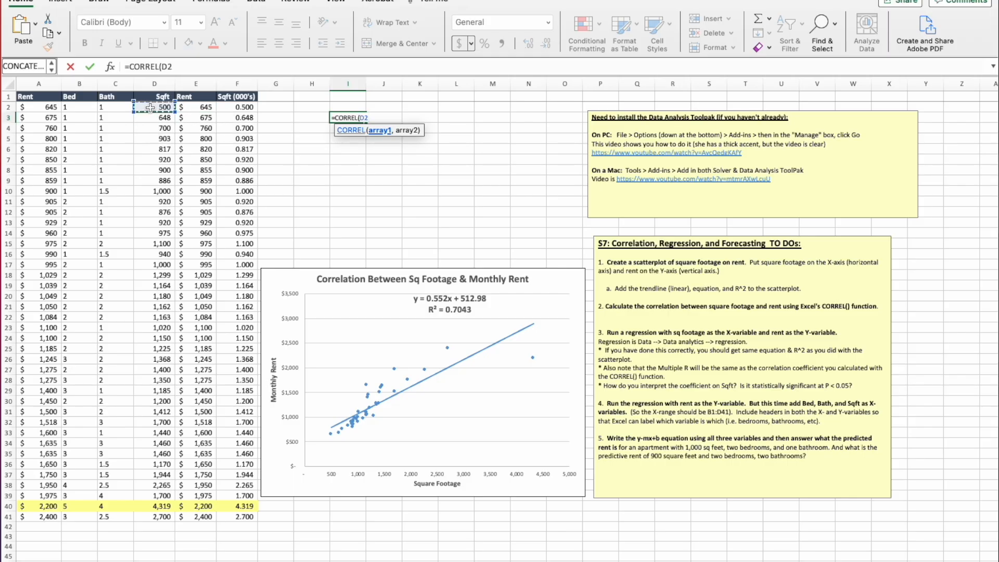
{"action": "key", "text": "ctrl+shift+Down"}
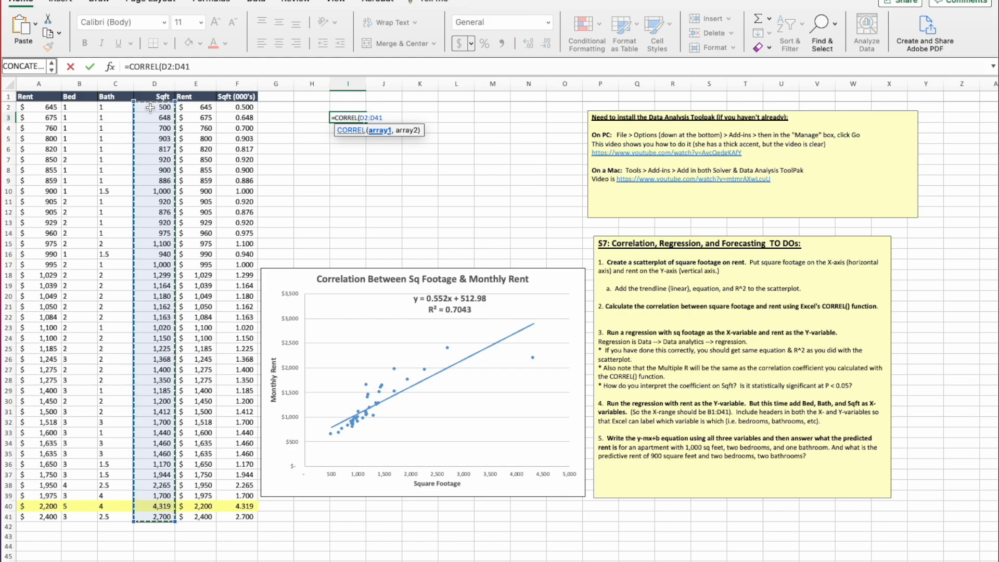
{"action": "type", "text": ","}
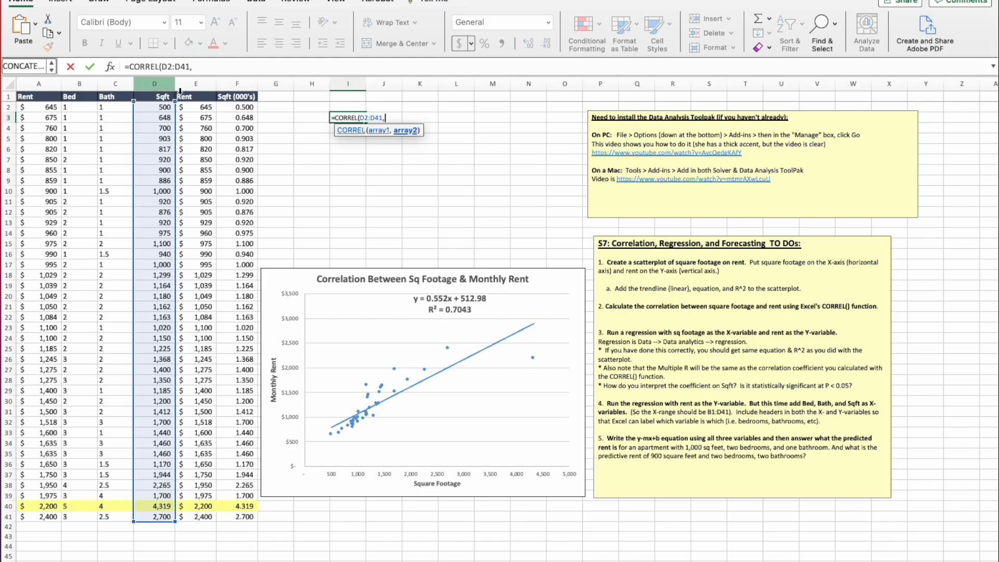
{"action": "left_click", "coordinate": [210, 106]}
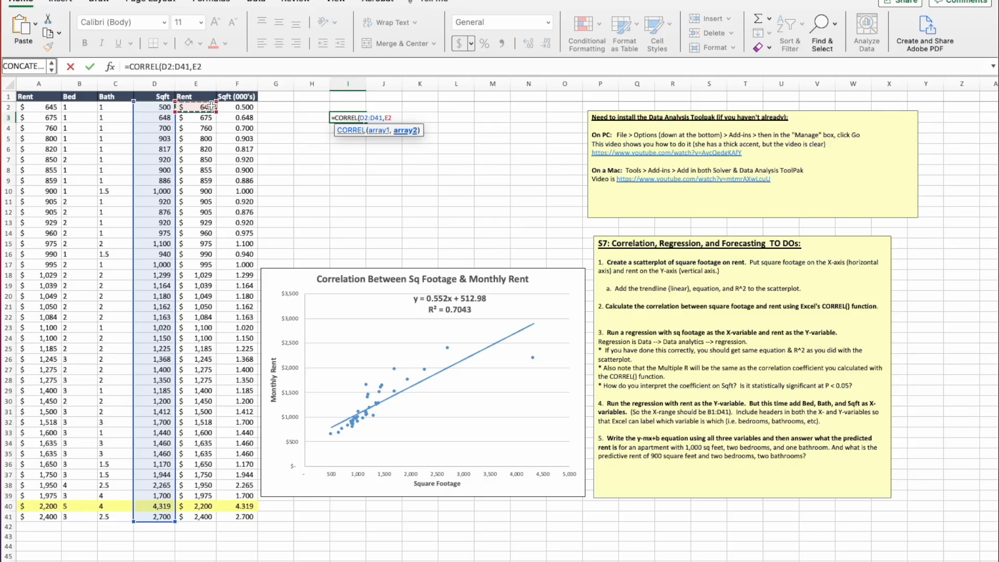
{"action": "key", "text": "ctrl+shift+Down"}
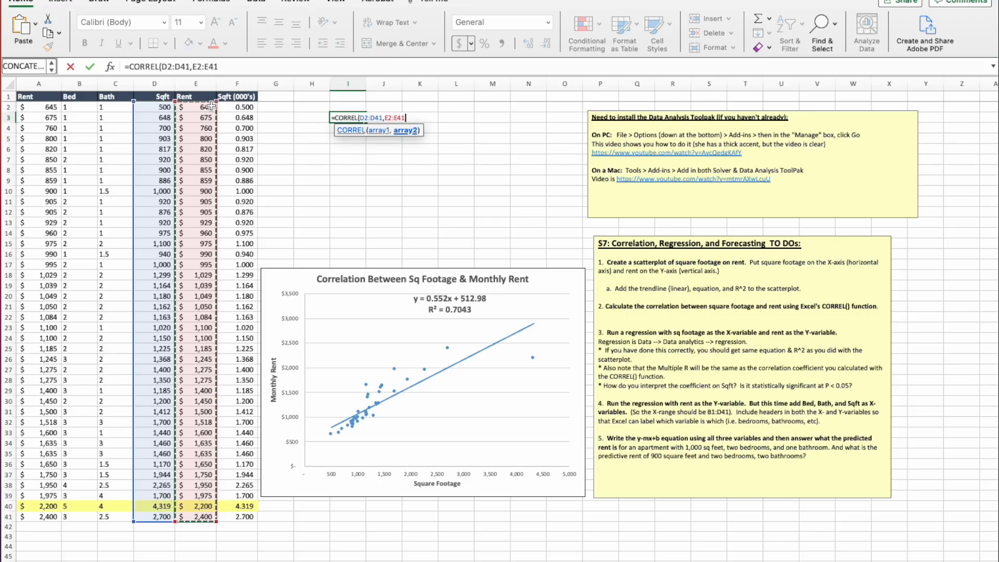
{"action": "type", "text": ")"}
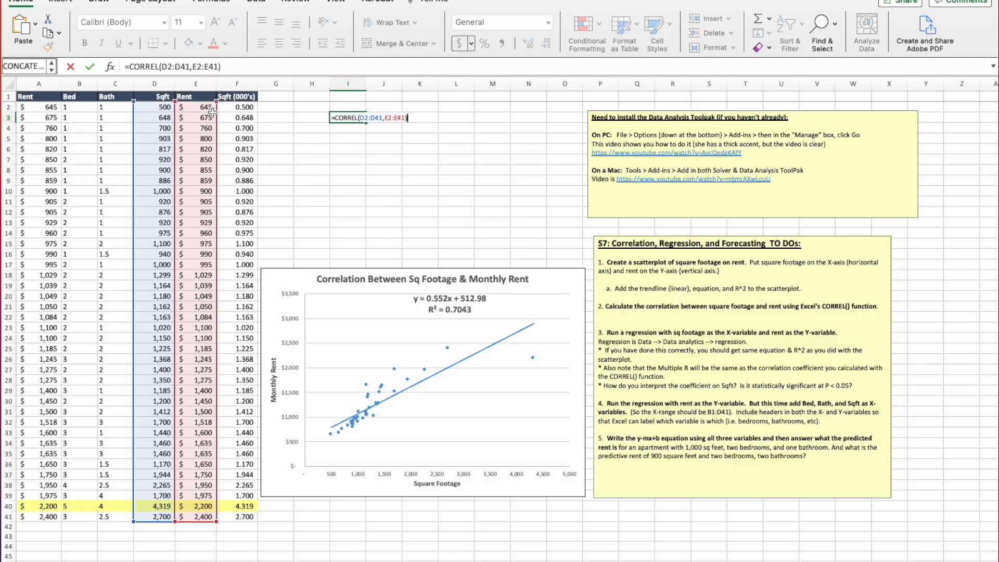
{"action": "key", "text": "Return"}
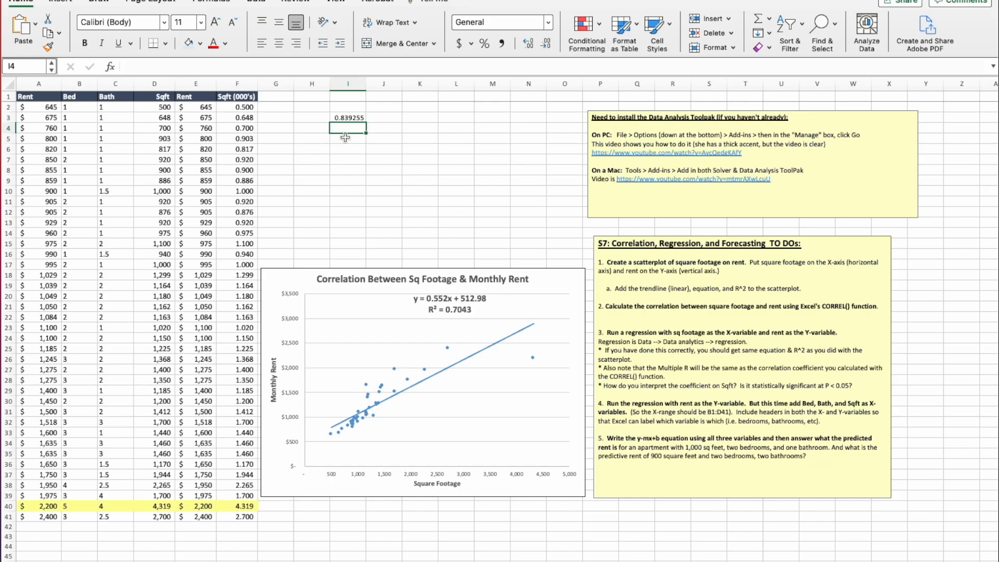
- Label the coefficient "Correlation" in H3 and widen column H slightly to fit the label
{"action": "left_click", "coordinate": [349, 117]}
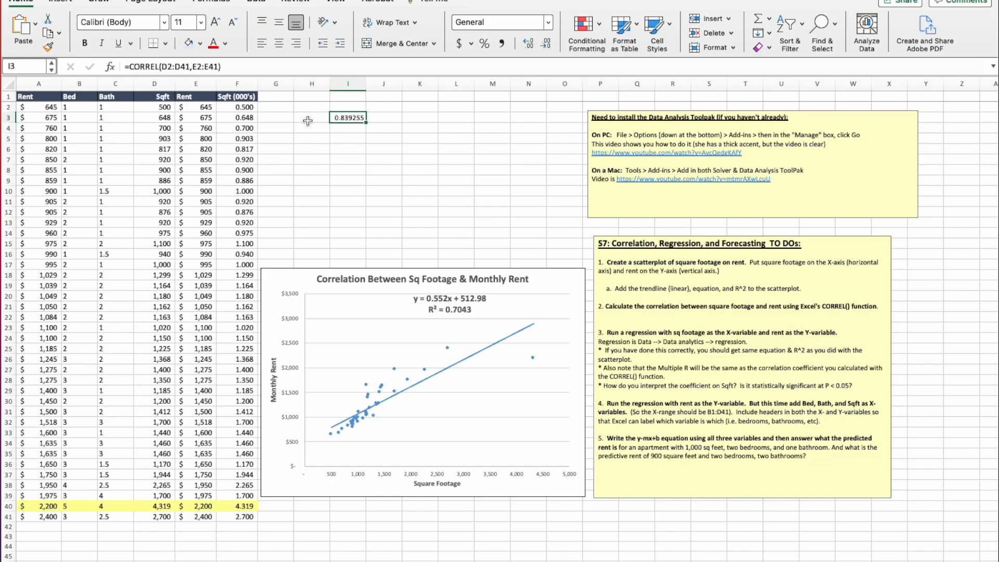
{"action": "left_click", "coordinate": [308, 120]}
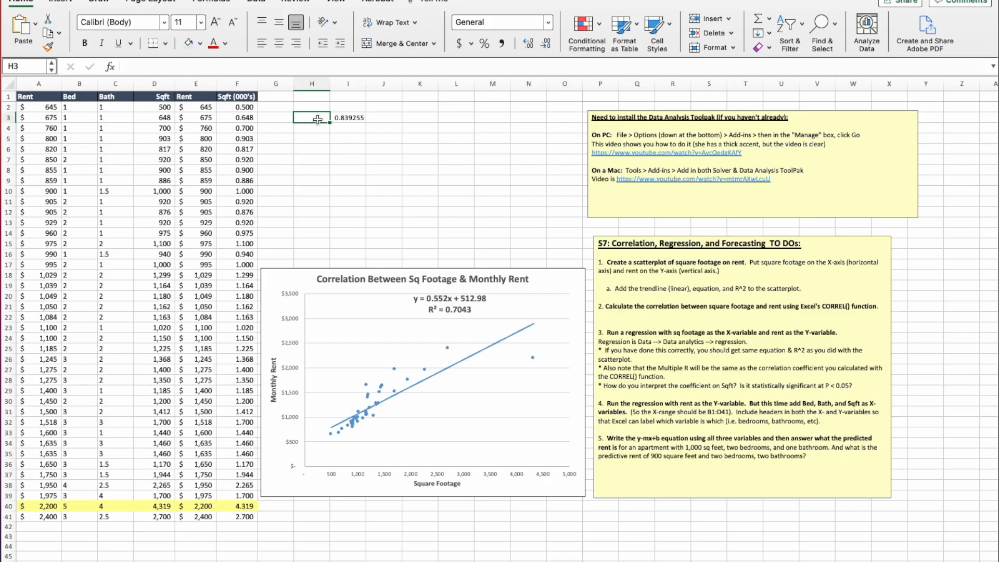
{"action": "type", "text": "Correla"}
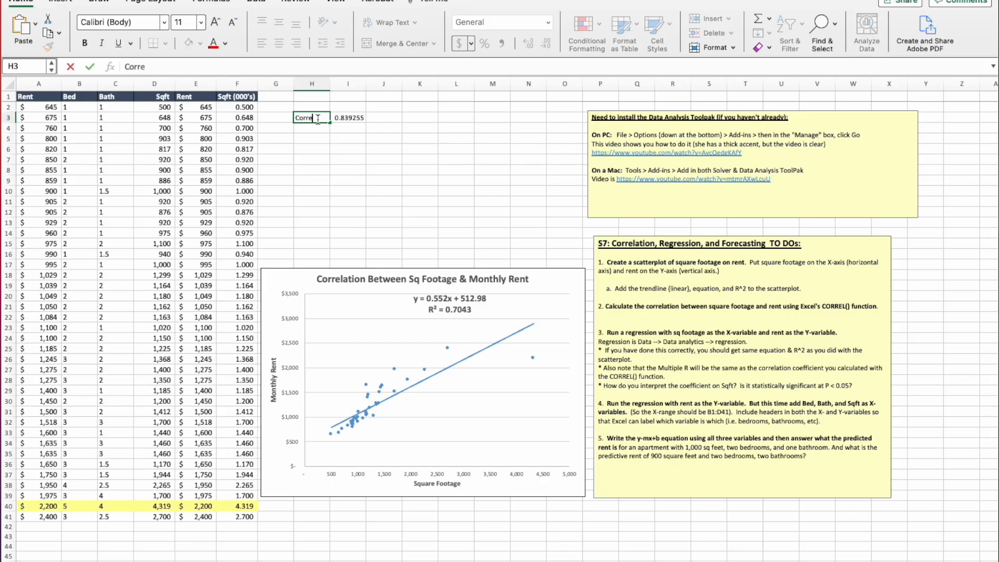
{"action": "type", "text": "tion"}
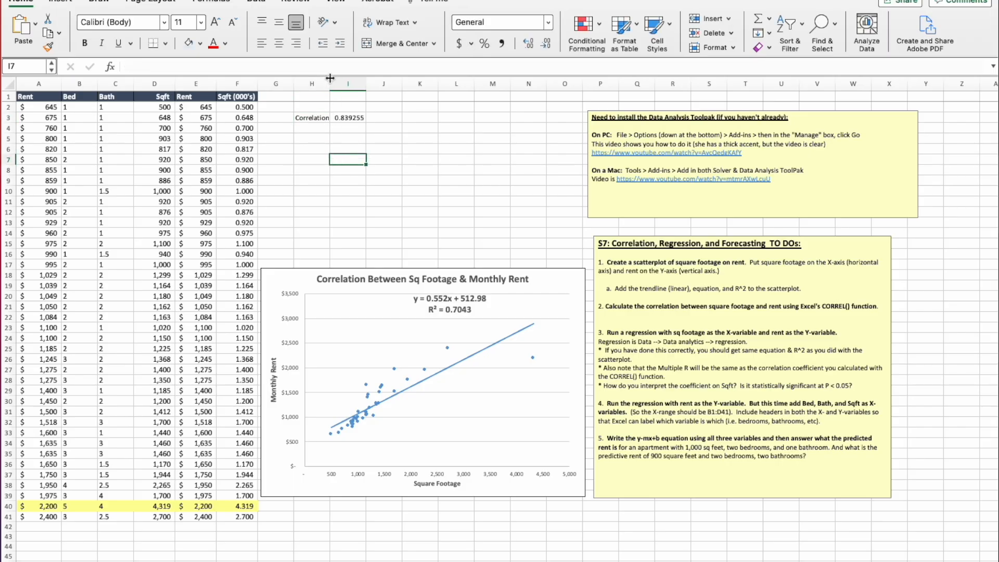
{"action": "left_click_drag", "start_coordinate": [330, 78], "coordinate": [335, 80]}
- Add the label "R^2" in H4 and square the correlation in I4 with =I3^2
{"action": "left_click", "coordinate": [312, 126]}
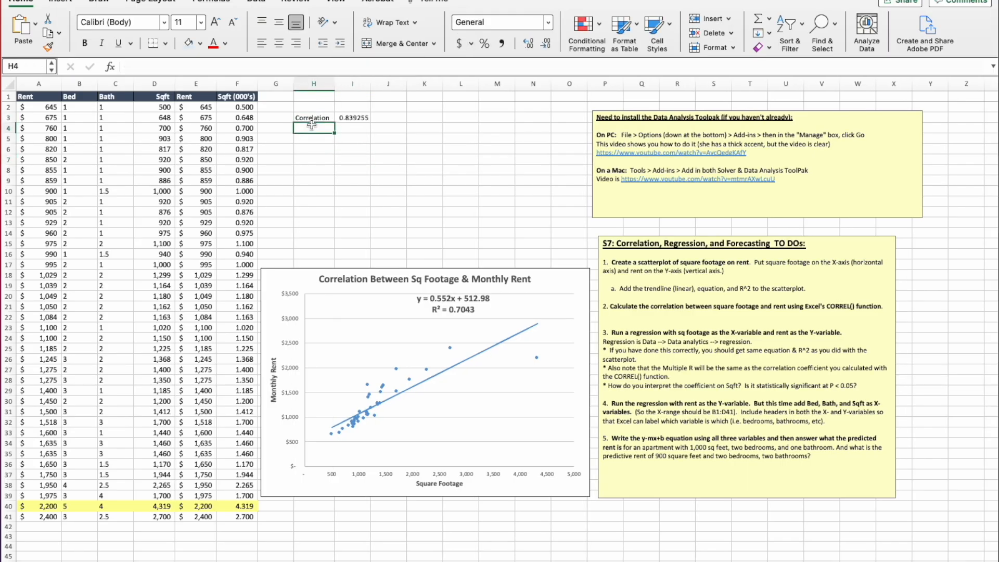
{"action": "type", "text": "R"}
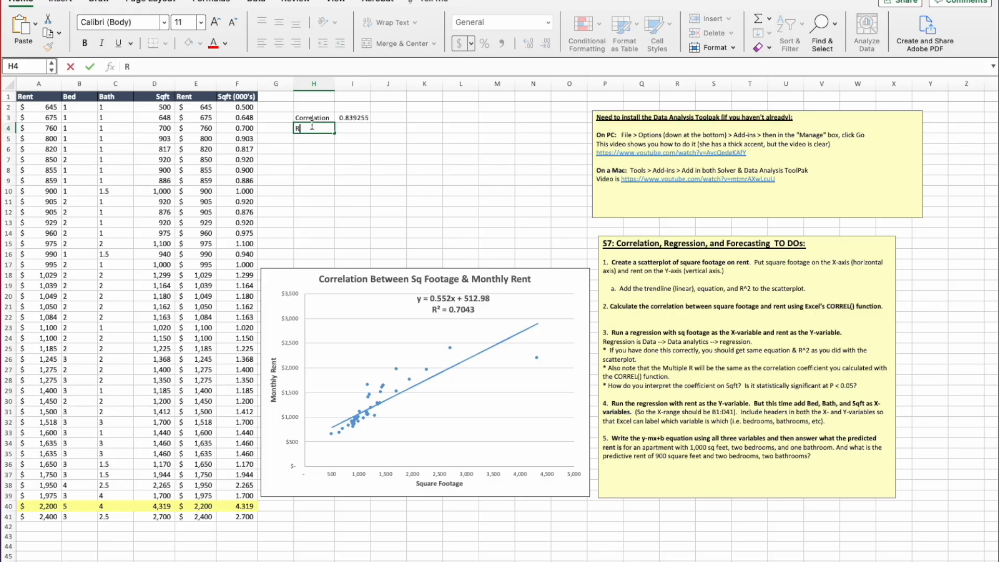
{"action": "type", "text": "^2"}
{"action": "left_click", "coordinate": [338, 158]}
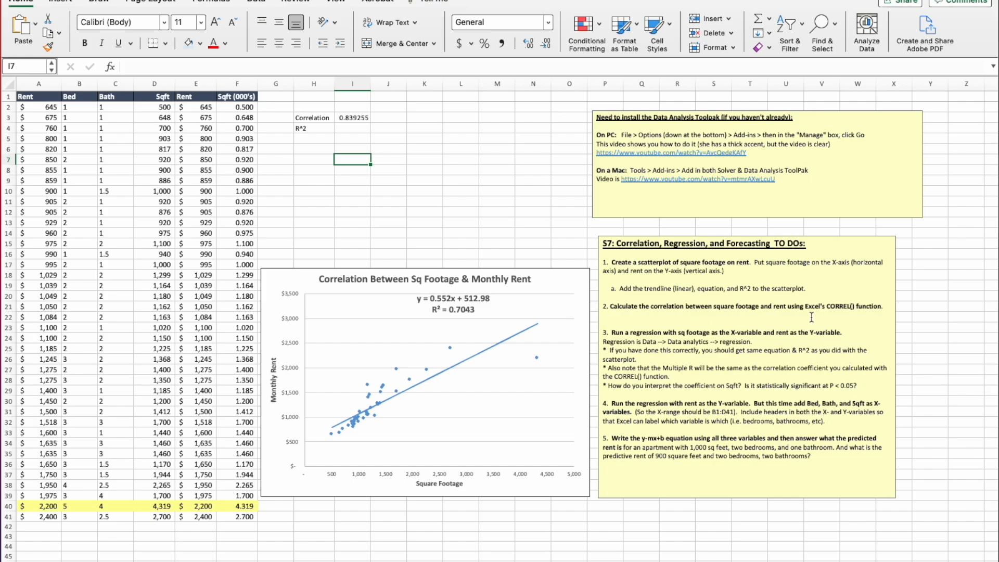
{"action": "left_click", "coordinate": [352, 130]}
{"action": "type", "text": "="}
{"action": "left_click", "coordinate": [356, 115]}
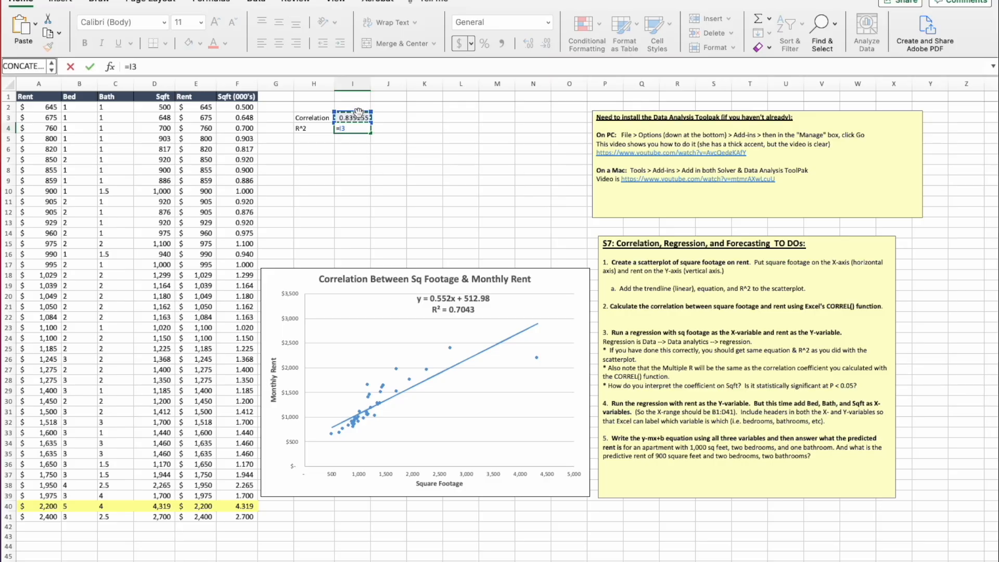
{"action": "type", "text": "^2"}
{"action": "key", "text": "Return"}
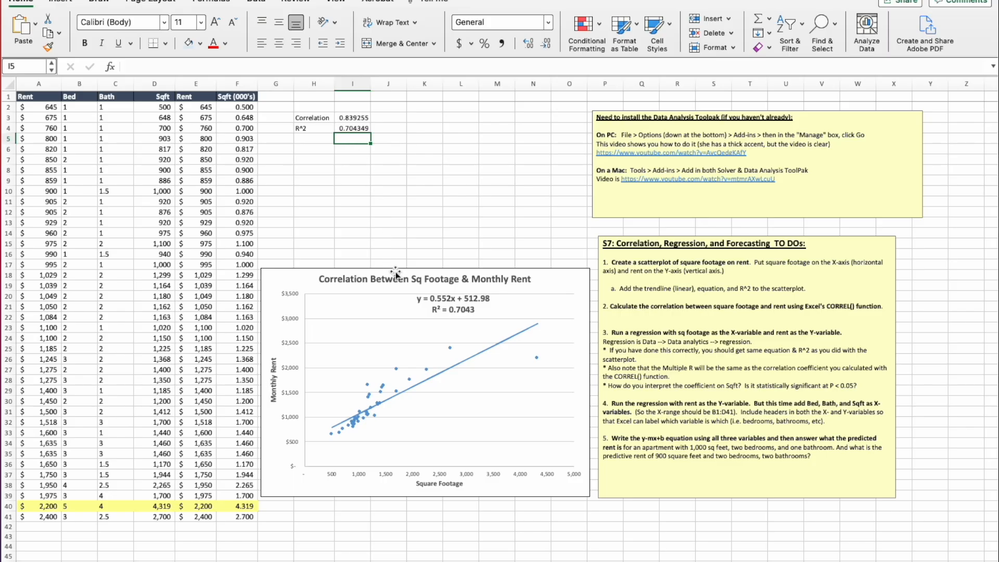
- Compare the calculated R^2 in I4 with the R-squared value on the chart's trendline label
{"action": "left_click", "coordinate": [449, 312]}
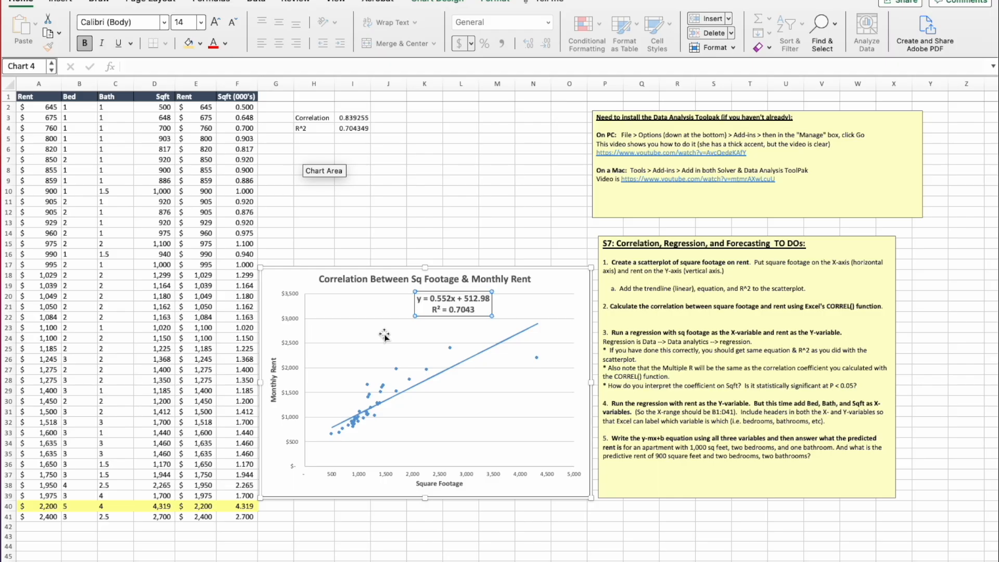
{"action": "left_click", "coordinate": [424, 180]}
{"action": "left_click", "coordinate": [354, 128]}
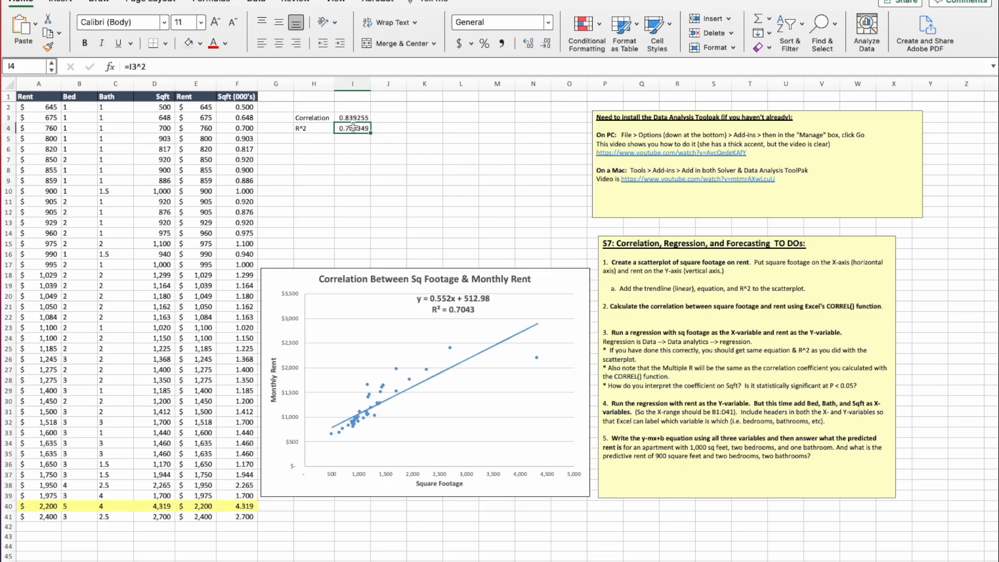
{"action": "left_click", "coordinate": [347, 118]}
{"action": "left_click", "coordinate": [345, 129]}
- Write the general line equation "y=mx+b" in cell H6
{"action": "left_click", "coordinate": [318, 148]}
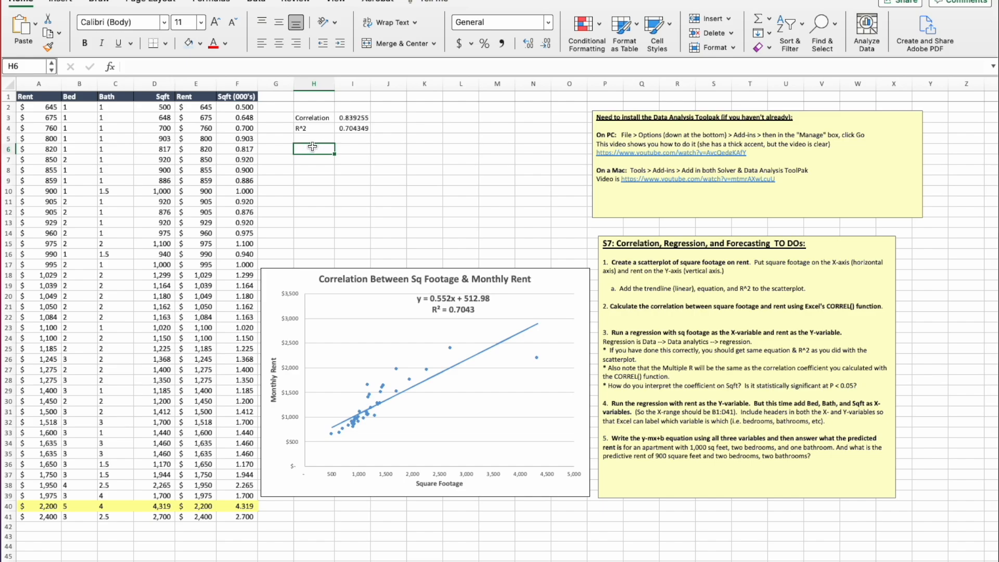
{"action": "type", "text": "y=m"}
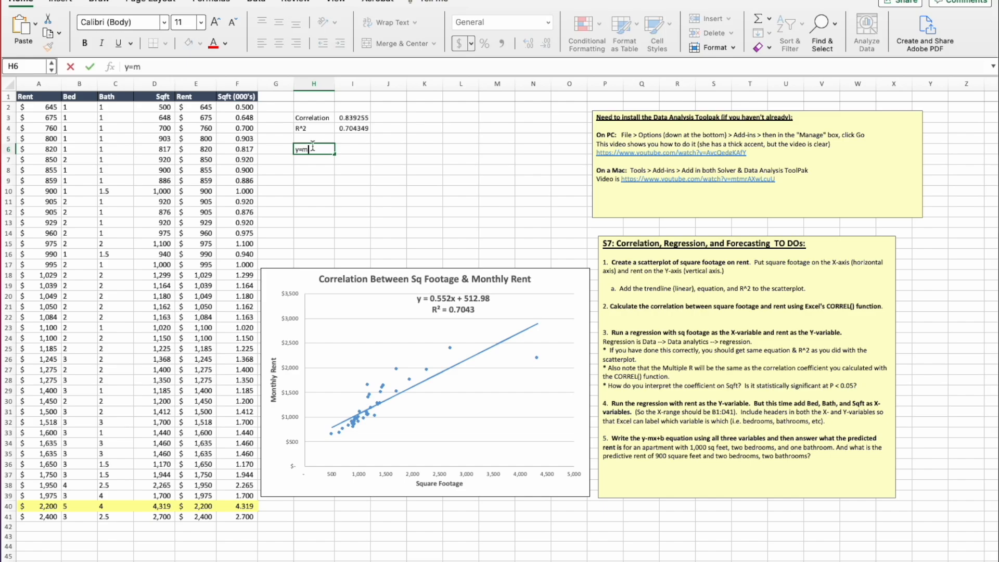
{"action": "type", "text": "x+b"}
- Write the rent equation "Rent = ($0.552 * Square Footage)+$512.98" in cell H7
{"action": "left_click", "coordinate": [316, 159]}
{"action": "type", "text": "Rent ="}
{"action": "type", "text": "$0.55"}
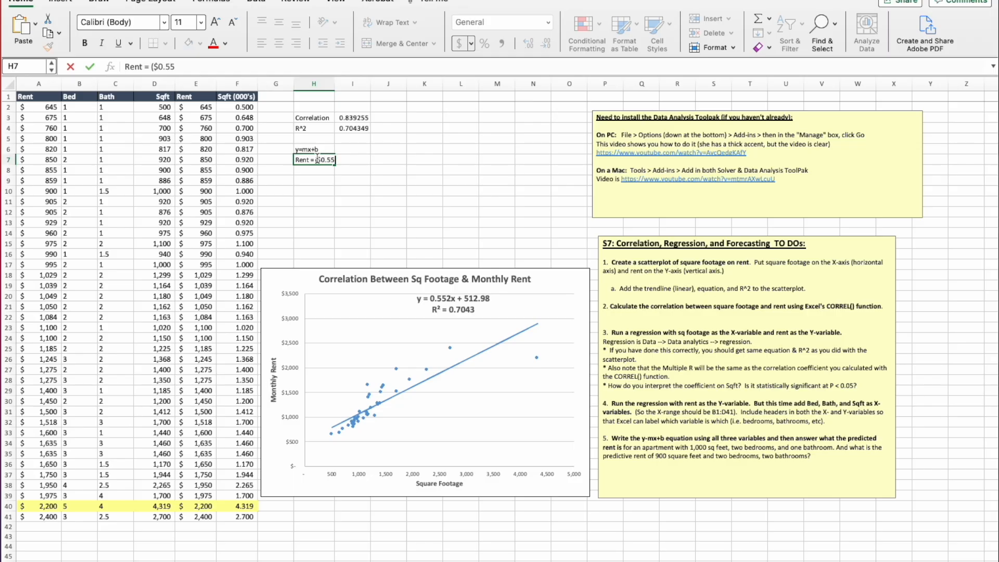
{"action": "type", "text": "2 * Square Fottage)"}
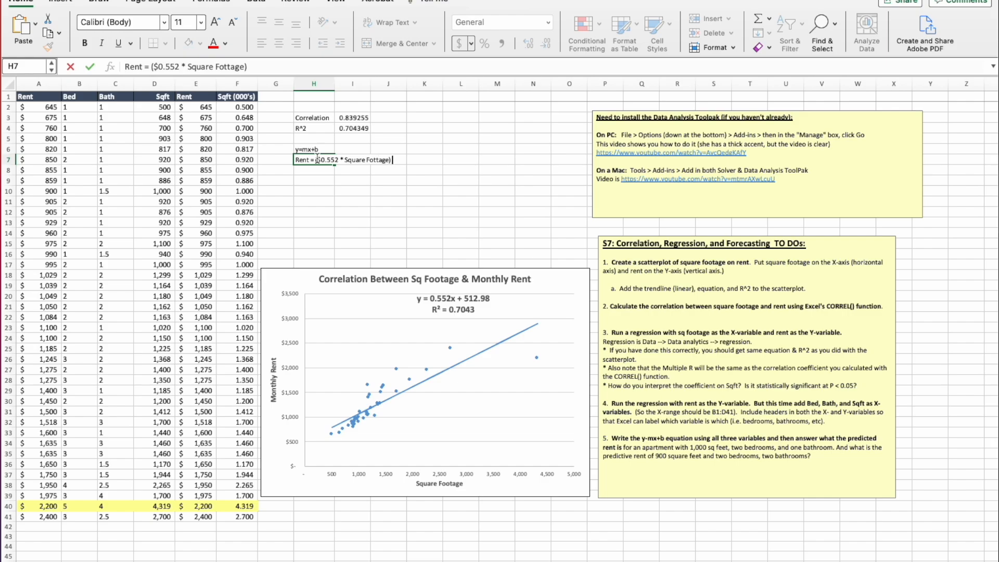
{"action": "key", "text": "BackSpace"}
{"action": "key", "text": "BackSpace"}
{"action": "key", "text": "BackSpace"}
{"action": "key", "text": "BackSpace"}
{"action": "key", "text": "BackSpace"}
{"action": "key", "text": "BackSpace"}
{"action": "type", "text": "otage)"}
{"action": "type", "text": "$512.98)"}
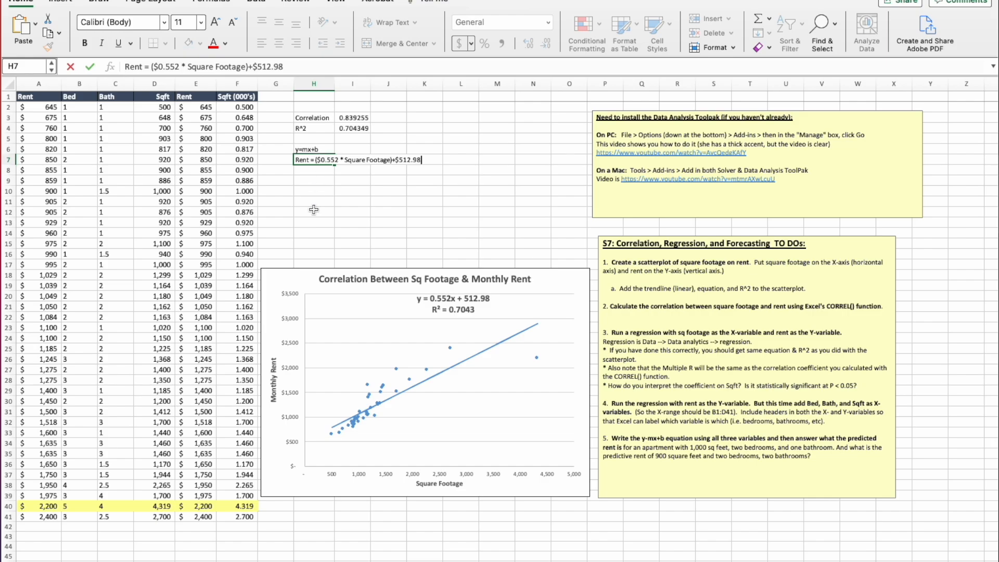
{"action": "left_click", "coordinate": [313, 192]}
- Enter the headers "Rent", "Price per Sq Foot", "Square Footage" and "Base Rate/Fixed Cost" across H9 to K9
{"action": "left_click", "coordinate": [312, 181]}
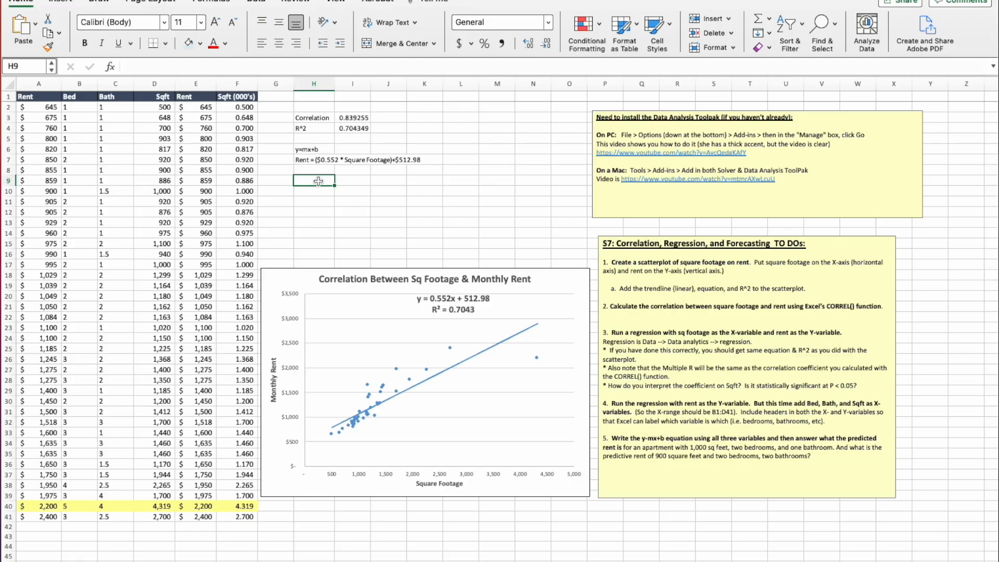
{"action": "type", "text": "Rent"}
{"action": "key", "text": "Tab"}
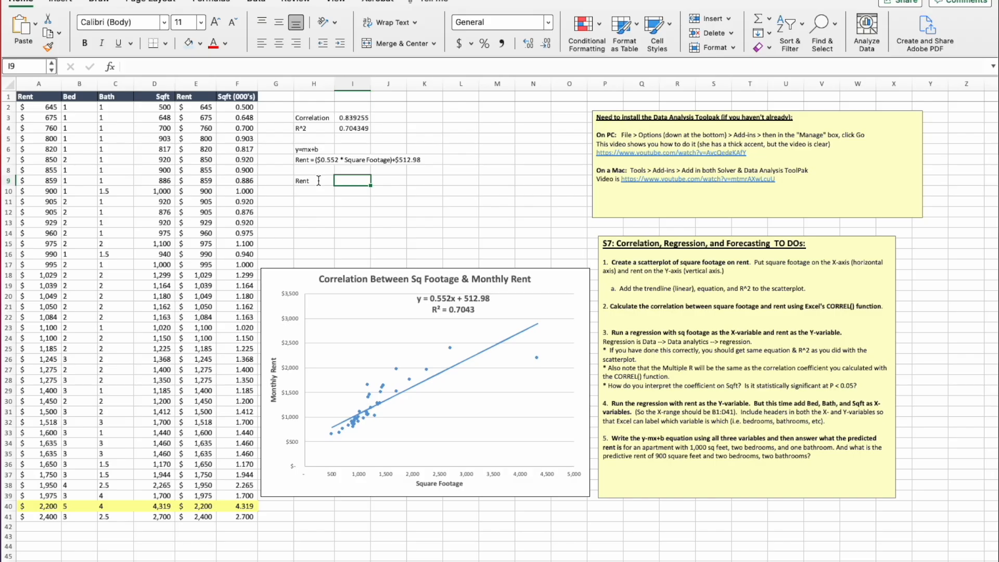
{"action": "type", "text": "Pr"}
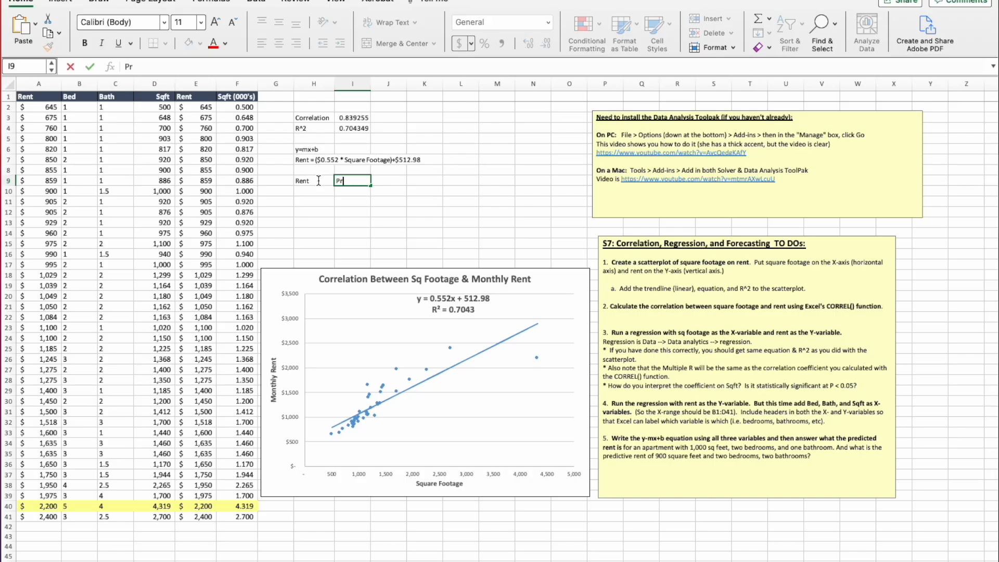
{"action": "type", "text": "ice per Sq Foot"}
{"action": "key", "text": "Tab"}
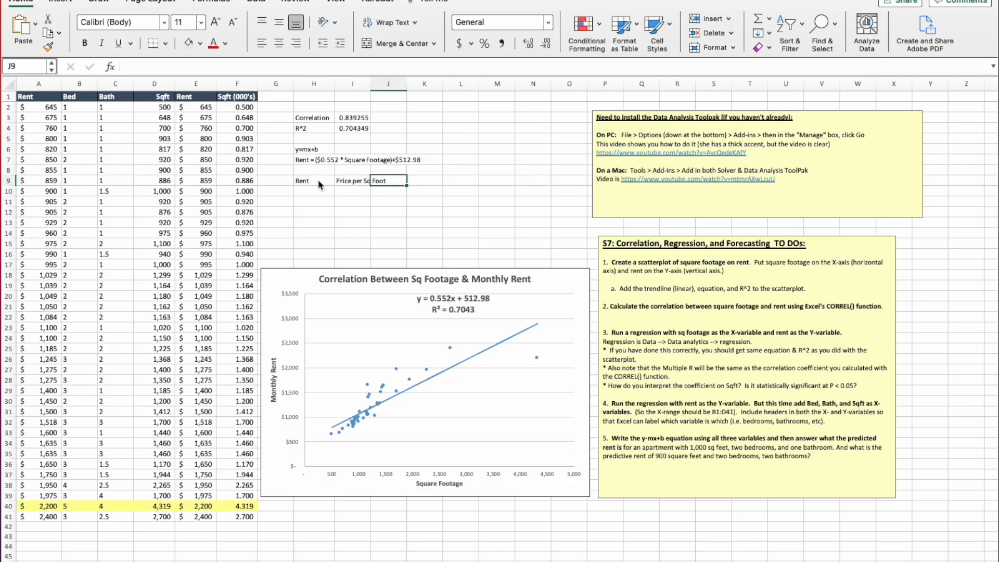
{"action": "type", "text": "Square Footage"}
{"action": "key", "text": "Tab"}
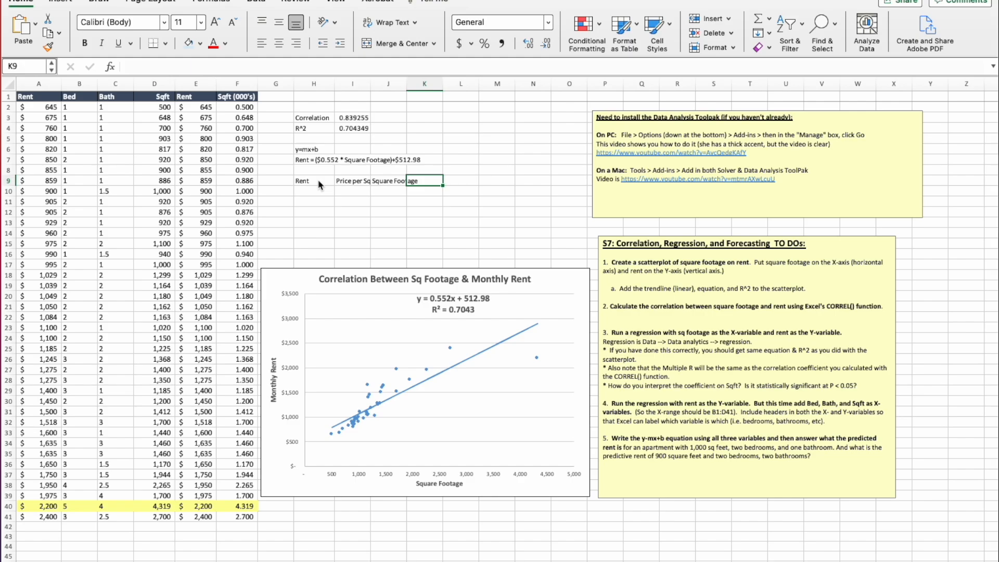
{"action": "type", "text": "Base Rate/"}
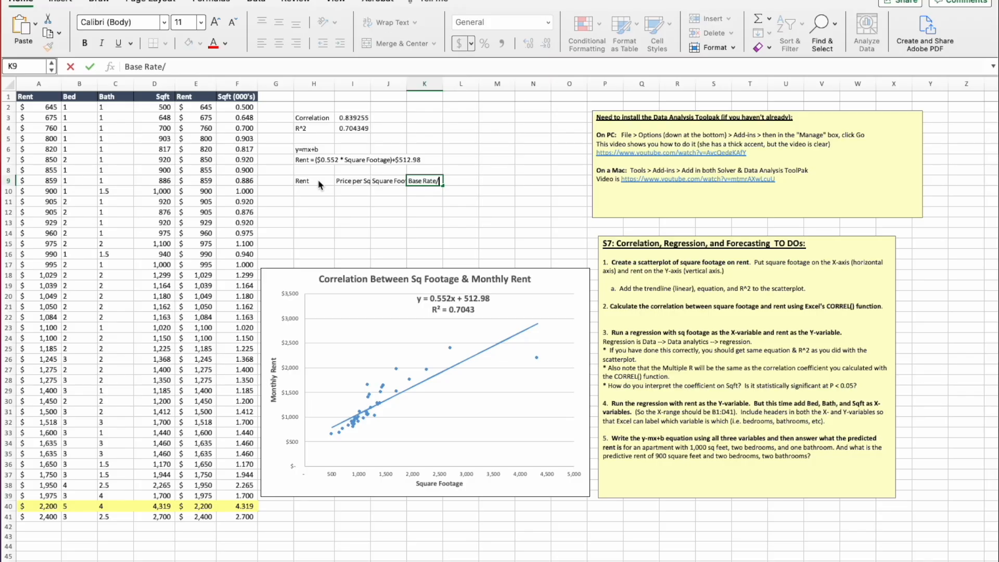
{"action": "type", "text": "Fixed Cost"}
- Widen columns I to K so the row 9 headers no longer overlap
{"action": "left_click", "coordinate": [353, 201]}
{"action": "left_click_drag", "start_coordinate": [373, 84], "coordinate": [495, 86]}
{"action": "left_click", "coordinate": [318, 189]}
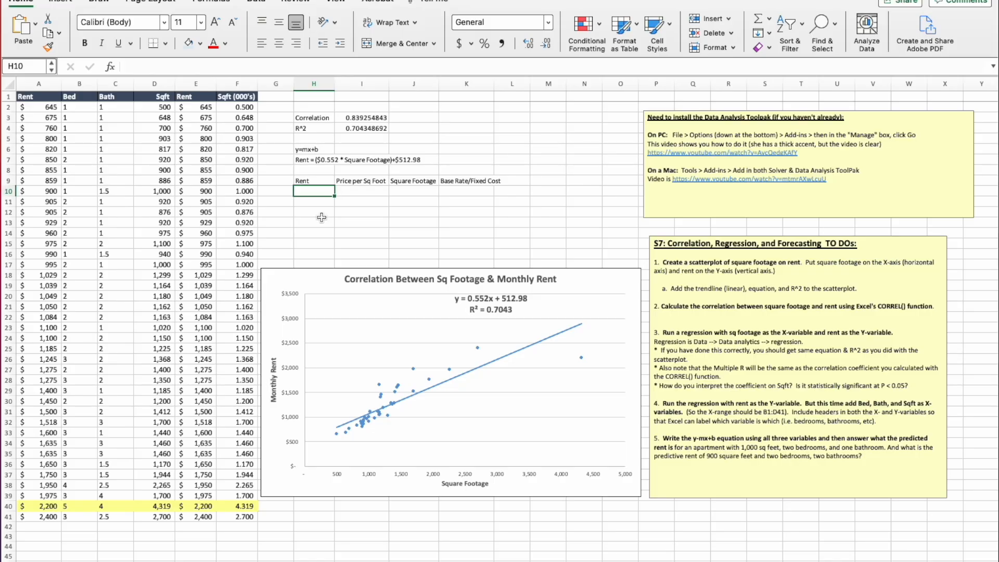
- Enter 0.552 as the price per square foot in I10 and apply the dollar Accounting format
{"action": "left_click", "coordinate": [362, 192]}
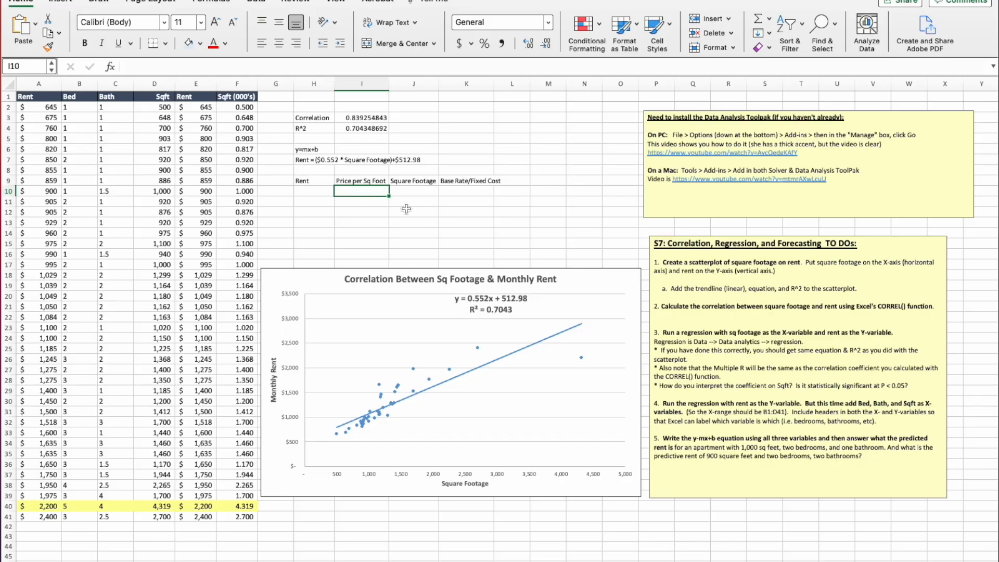
{"action": "type", "text": "0.552"}
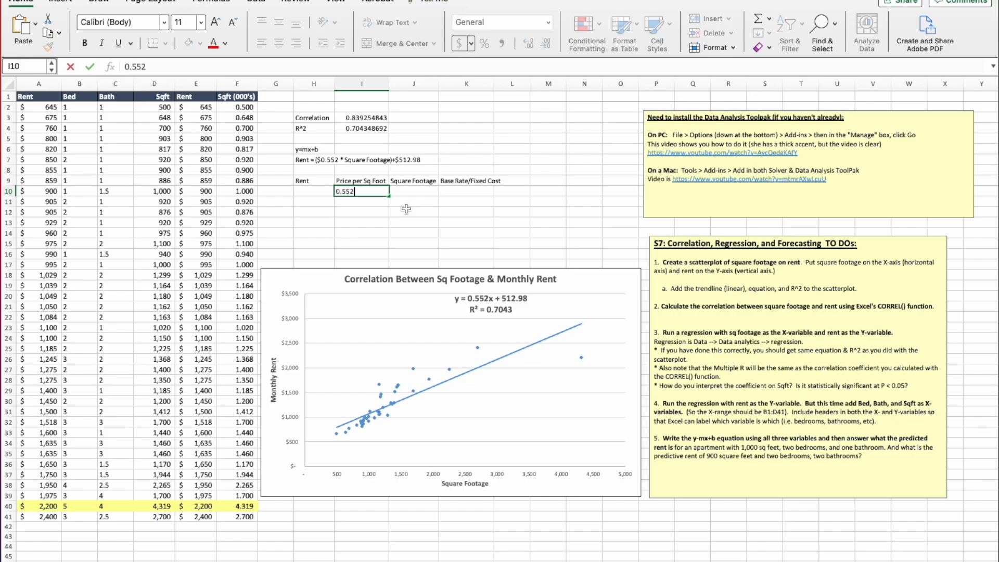
{"action": "left_click", "coordinate": [380, 222]}
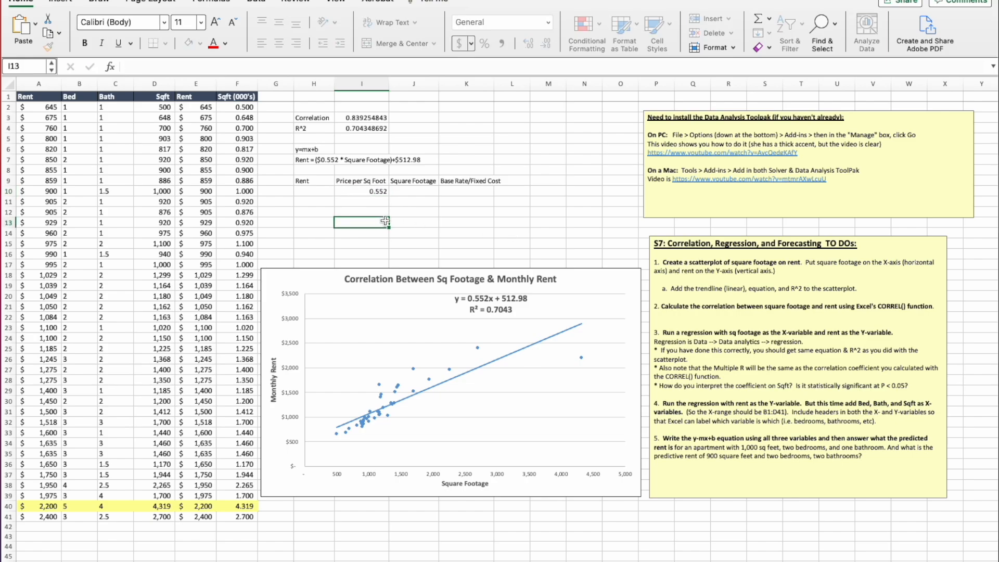
{"action": "left_click", "coordinate": [367, 190]}
{"action": "left_click", "coordinate": [459, 43]}
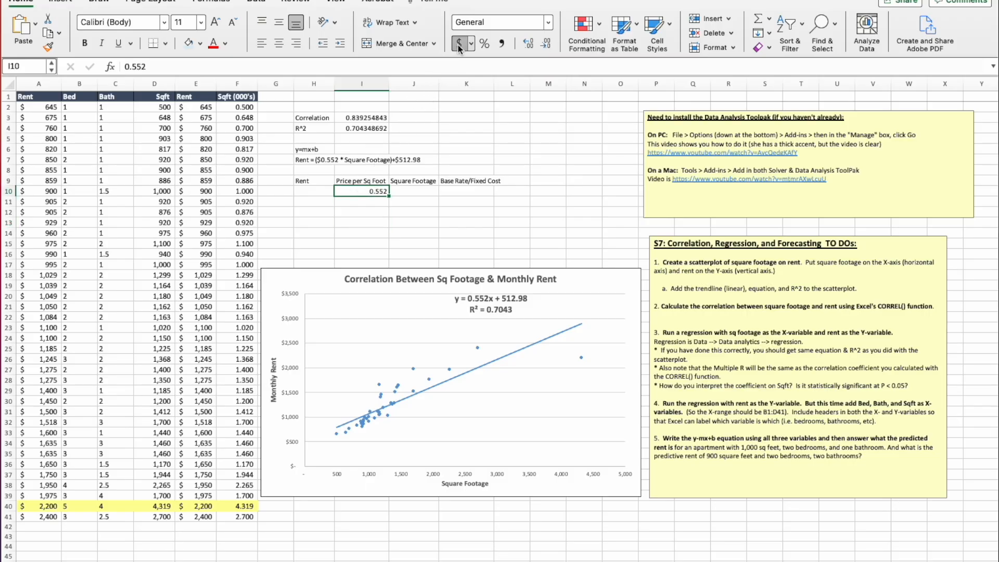
- Enter a square footage of 800 in J10 and a base rate of 512.98 in K10, formatting K10 as dollars
{"action": "left_click", "coordinate": [421, 190]}
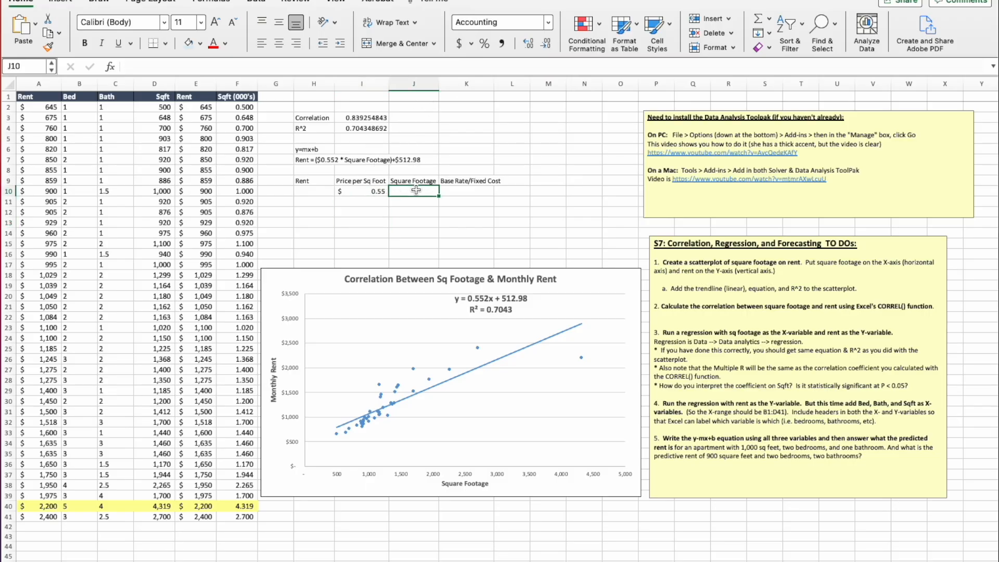
{"action": "type", "text": "800"}
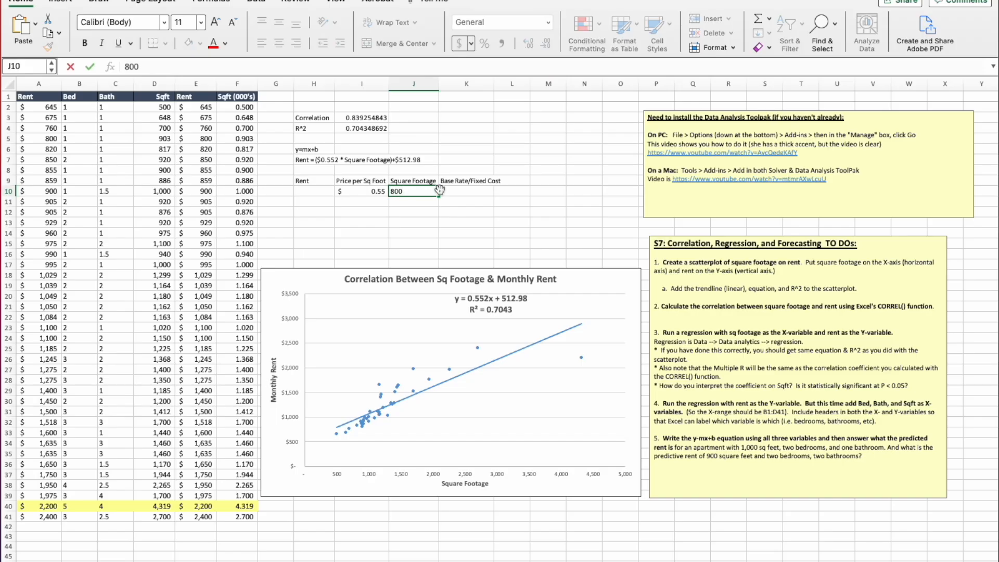
{"action": "left_click", "coordinate": [453, 192]}
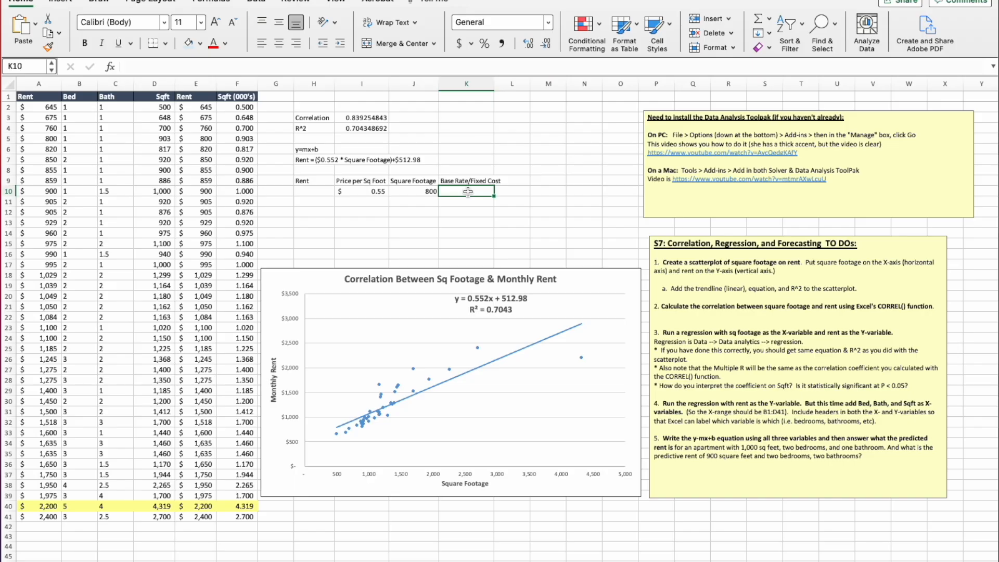
{"action": "type", "text": "512.98"}
{"action": "key", "text": "Return"}
{"action": "left_click", "coordinate": [471, 189]}
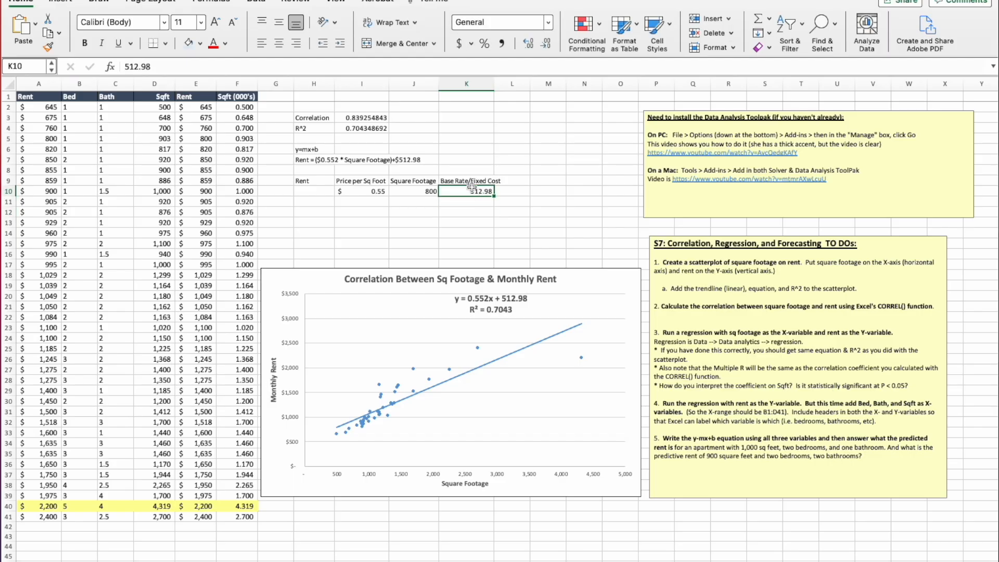
{"action": "left_click", "coordinate": [459, 44]}
- Calculate the predicted rent in H10 with the formula =(J10*I10)+K10
{"action": "left_click", "coordinate": [313, 191]}
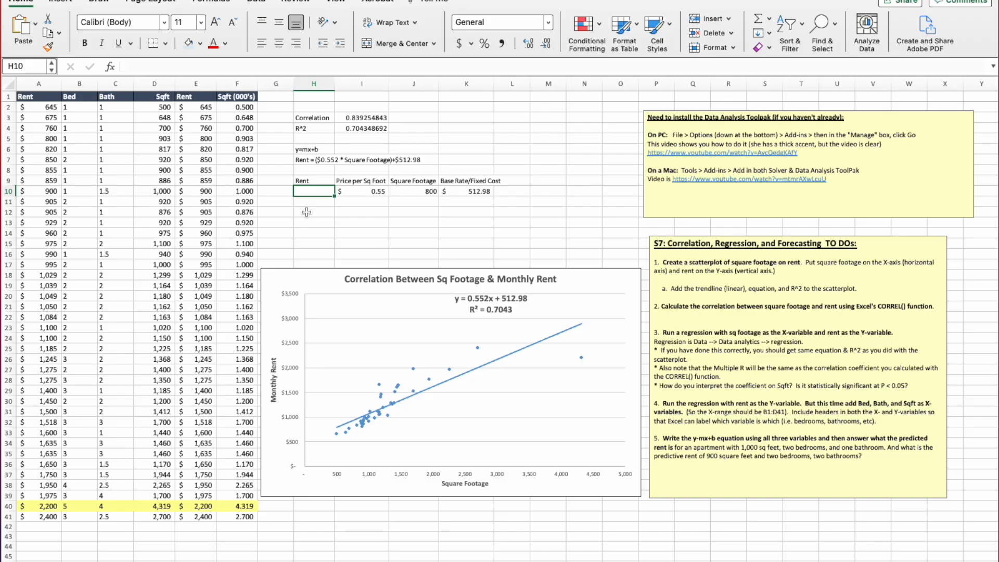
{"action": "type", "text": "="}
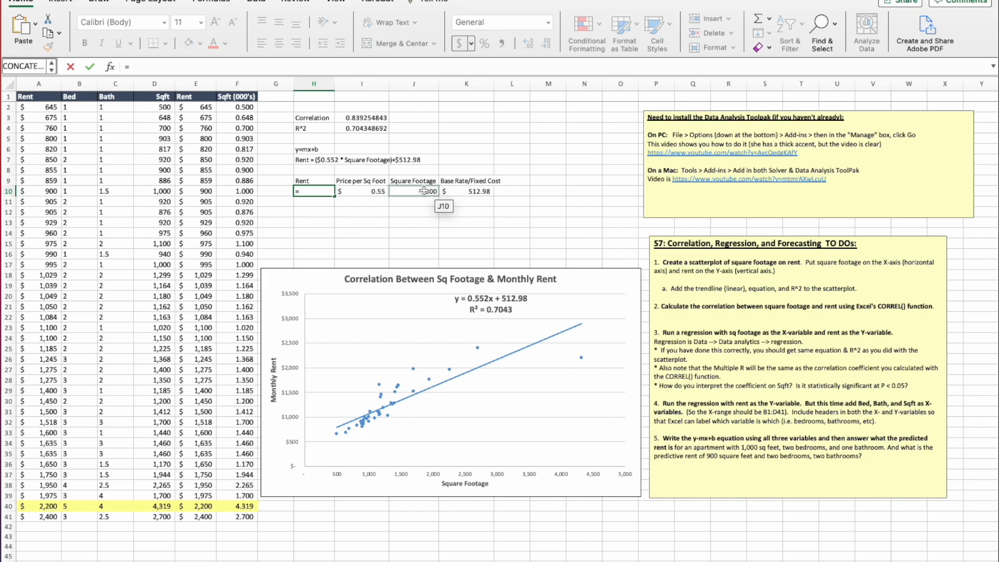
{"action": "type", "text": "("}
{"action": "left_click", "coordinate": [427, 191]}
{"action": "type", "text": "*"}
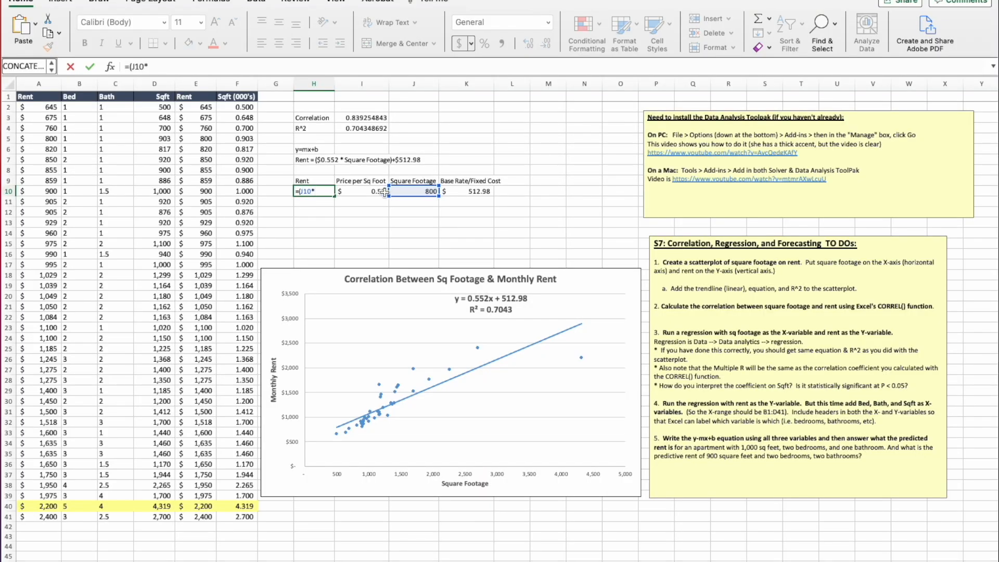
{"action": "left_click", "coordinate": [384, 191]}
{"action": "type", "text": ")"}
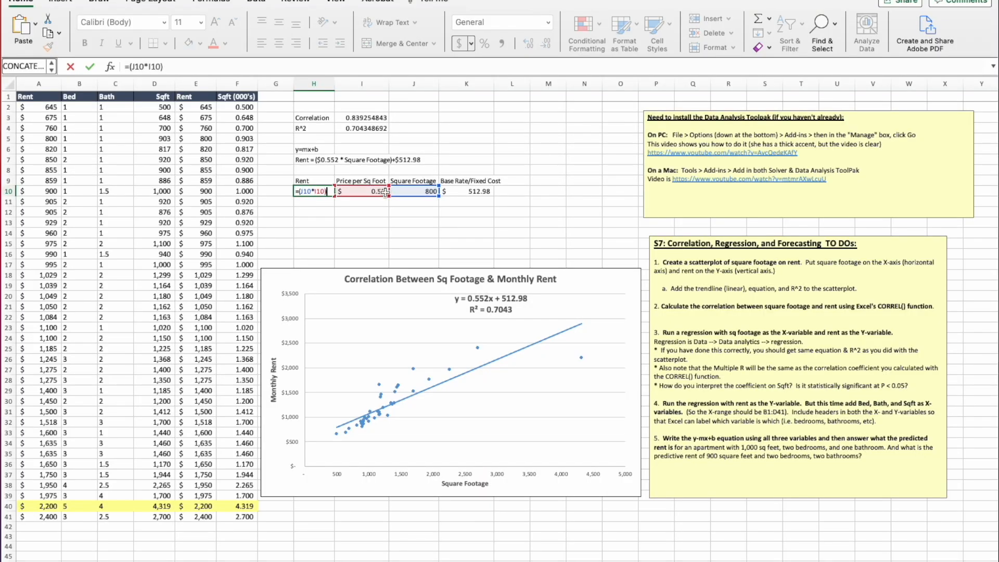
{"action": "type", "text": "+"}
{"action": "left_click", "coordinate": [479, 188]}
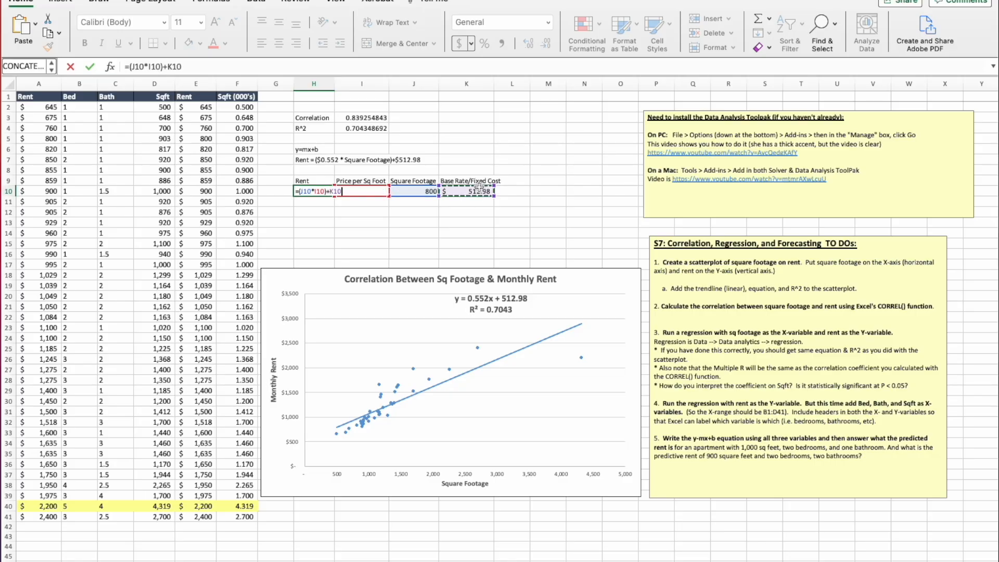
{"action": "key", "text": "Return"}
{"action": "left_click", "coordinate": [481, 247]}
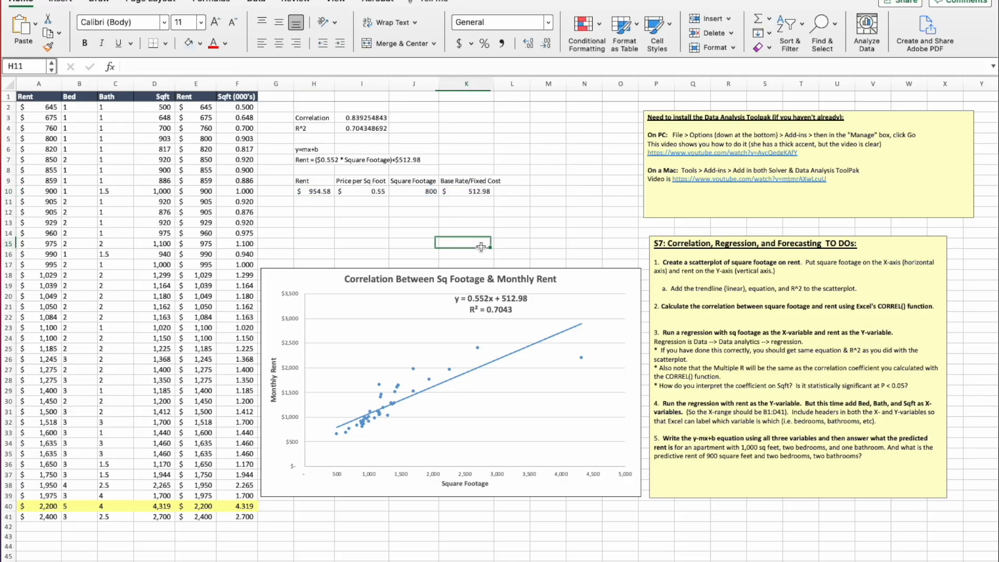
- Copy the price per square foot in I10 and the base rate in K10 down to row 12
{"action": "left_click", "coordinate": [379, 191]}
{"action": "left_click_drag", "start_coordinate": [391, 197], "coordinate": [385, 218]}
{"action": "left_click", "coordinate": [465, 192]}
{"action": "left_click_drag", "start_coordinate": [495, 195], "coordinate": [493, 215]}
{"action": "left_click", "coordinate": [414, 243]}
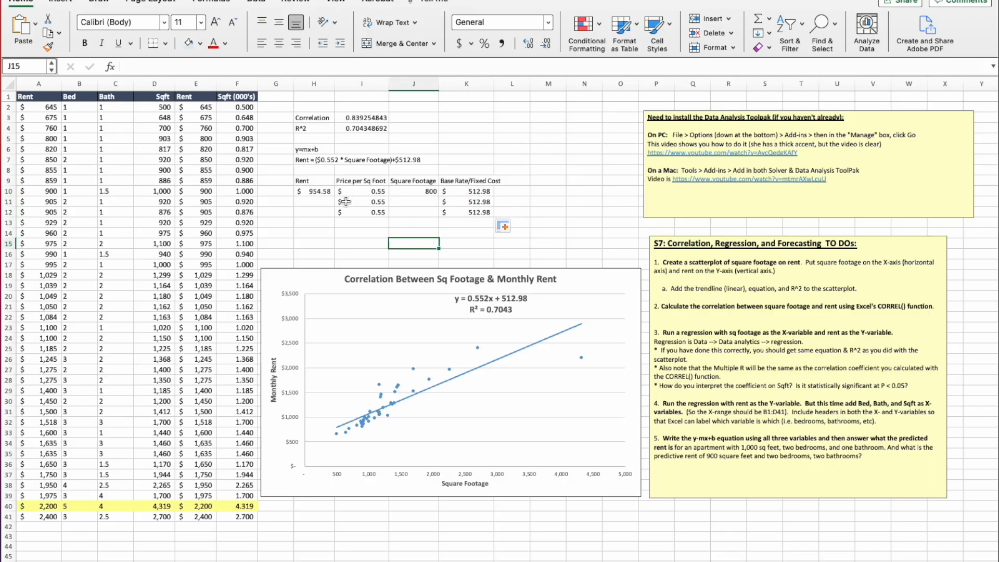
- Copy the rent formula from H10 down to H12 and check the copied formulas
{"action": "left_click", "coordinate": [331, 192]}
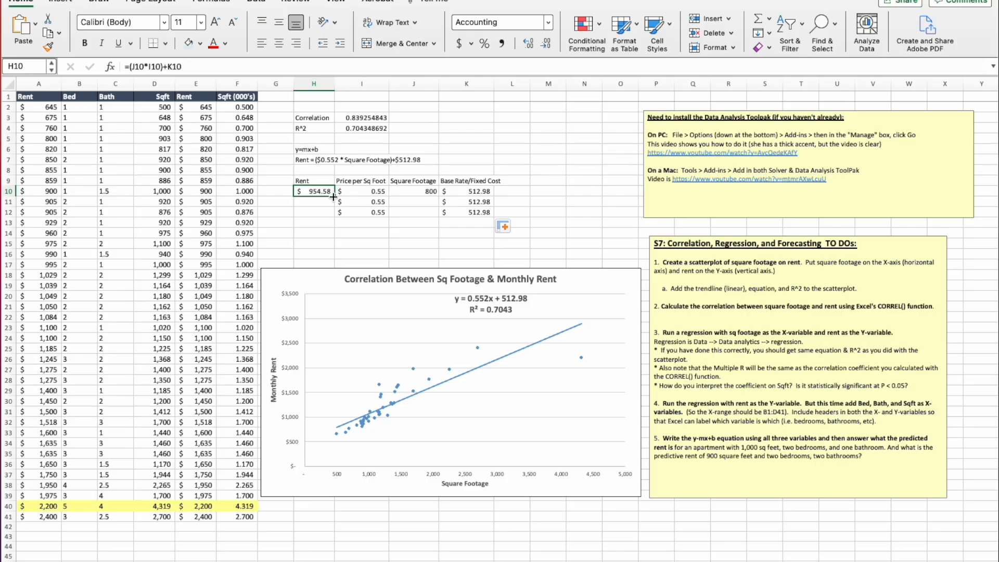
{"action": "left_click_drag", "start_coordinate": [334, 197], "coordinate": [331, 216]}
{"action": "left_click", "coordinate": [336, 245]}
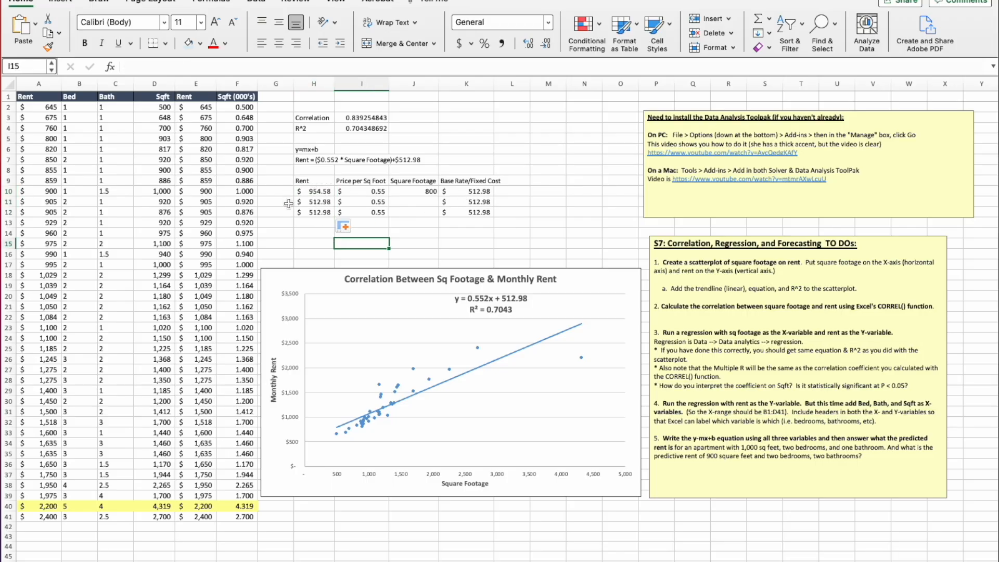
{"action": "left_click", "coordinate": [320, 201]}
{"action": "left_click", "coordinate": [312, 213]}
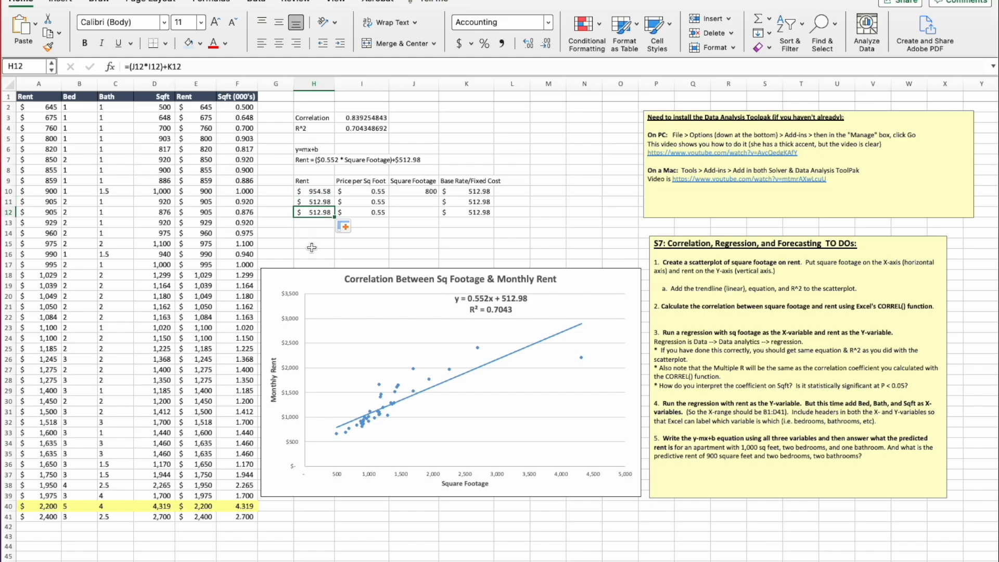
- Enter square footages of 1000 in J11 and 1200 in J12
{"action": "left_click", "coordinate": [412, 202]}
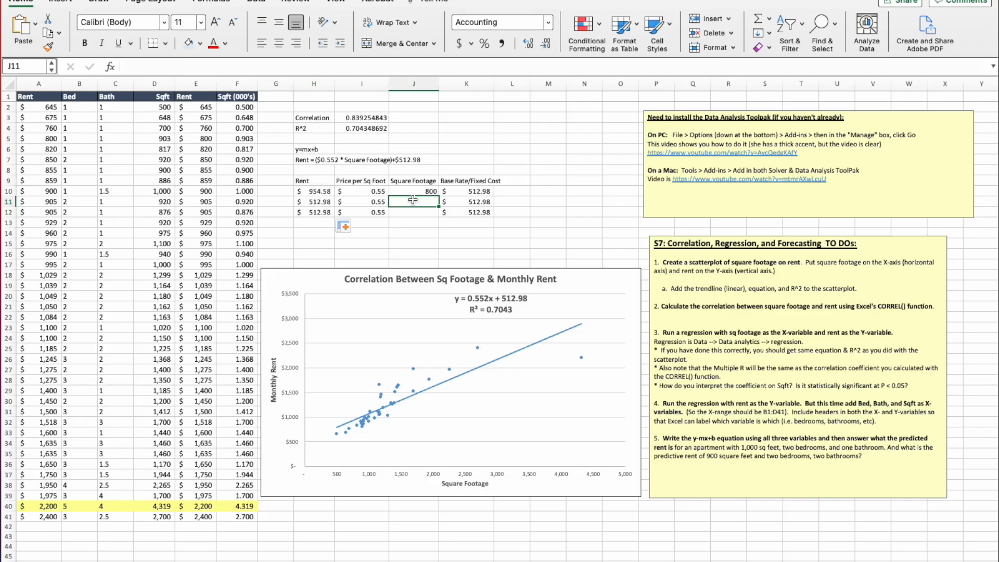
{"action": "type", "text": "1000"}
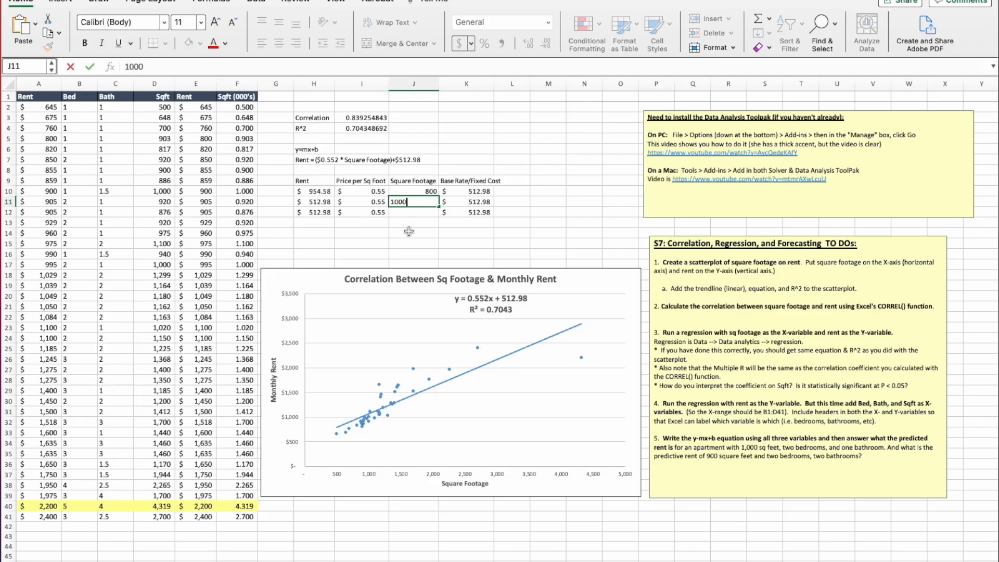
{"action": "key", "text": "Return"}
{"action": "type", "text": "1"}
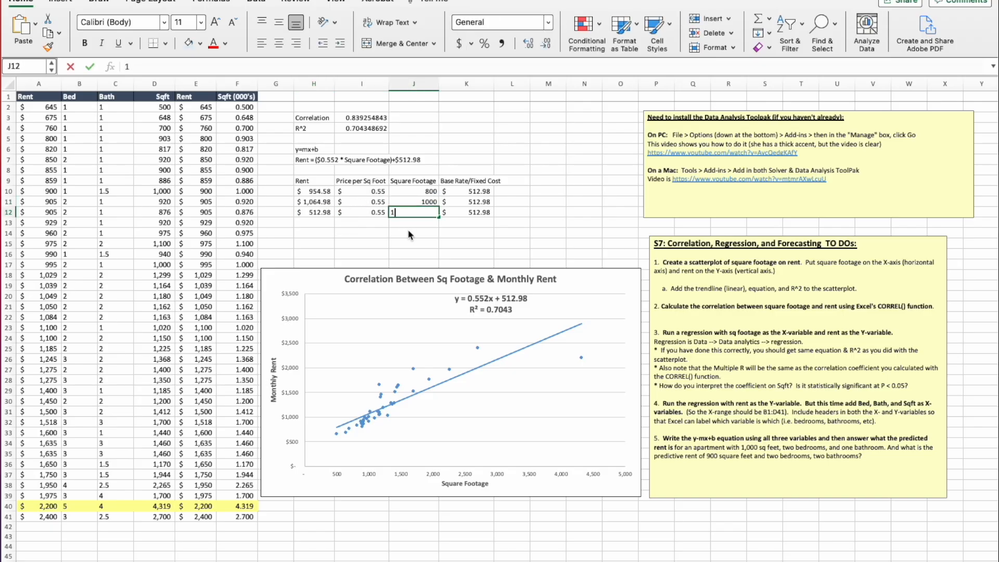
{"action": "type", "text": "200"}
{"action": "key", "text": "Return"}
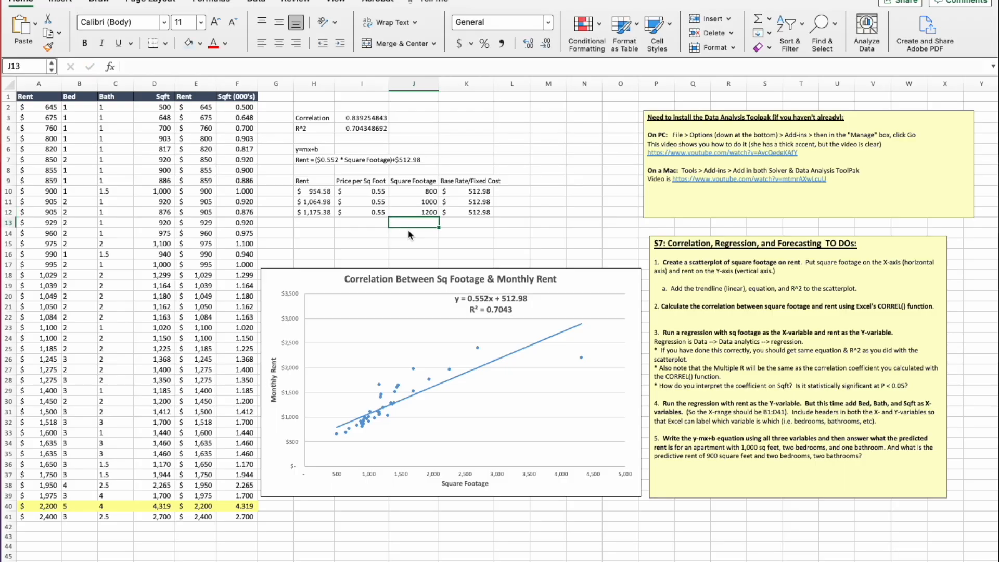
- Compare each square footage in rows 10 to 12 with its predicted rent and inspect the formula in H10
{"action": "left_click", "coordinate": [422, 193]}
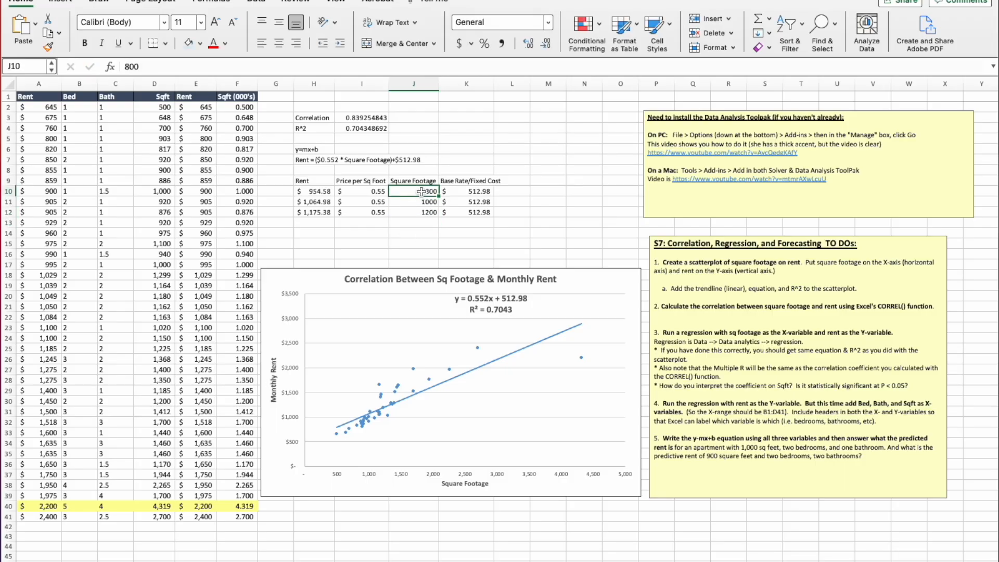
{"action": "left_click", "coordinate": [321, 192]}
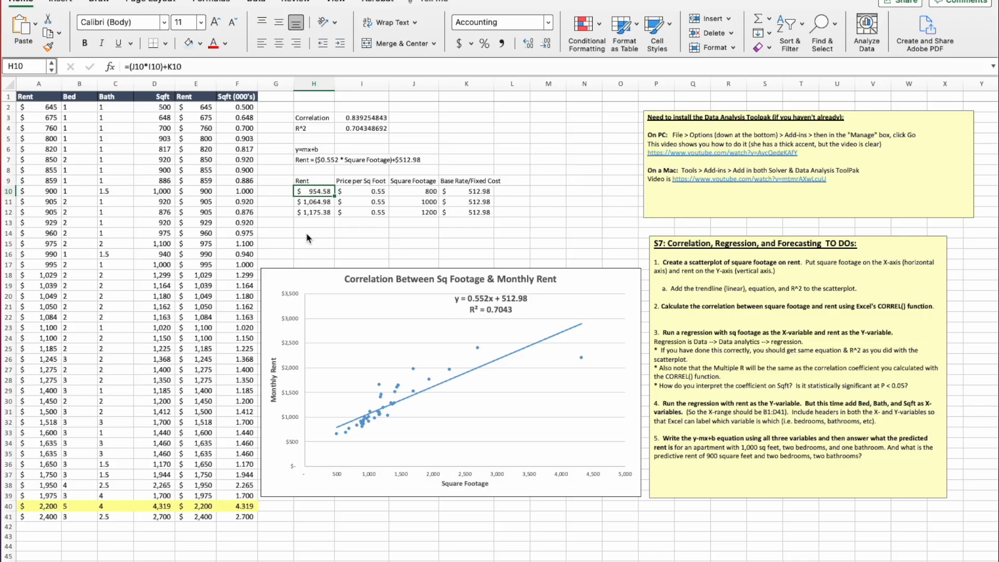
{"action": "left_click", "coordinate": [430, 202]}
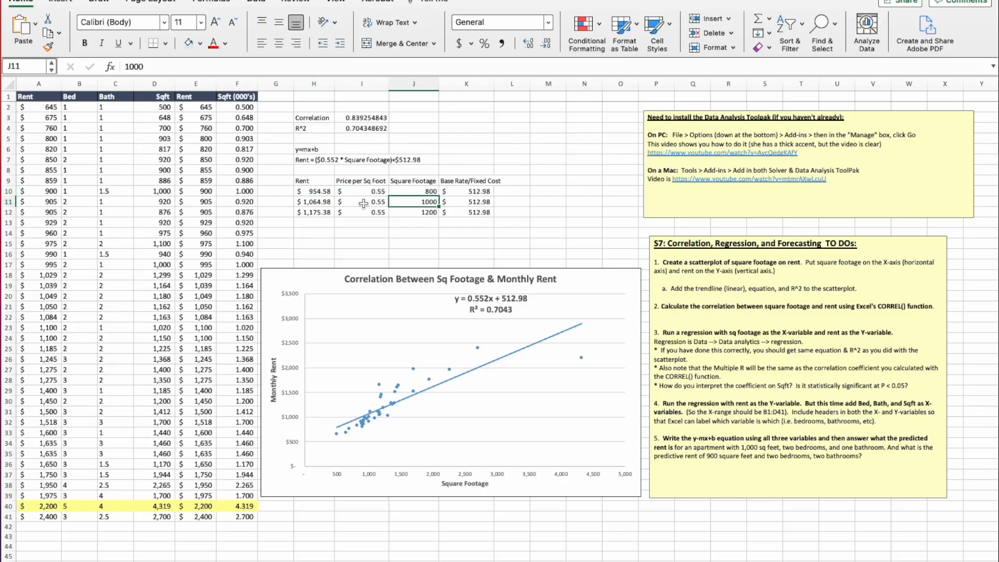
{"action": "left_click", "coordinate": [323, 203]}
{"action": "left_click", "coordinate": [422, 213]}
{"action": "left_click", "coordinate": [315, 214]}
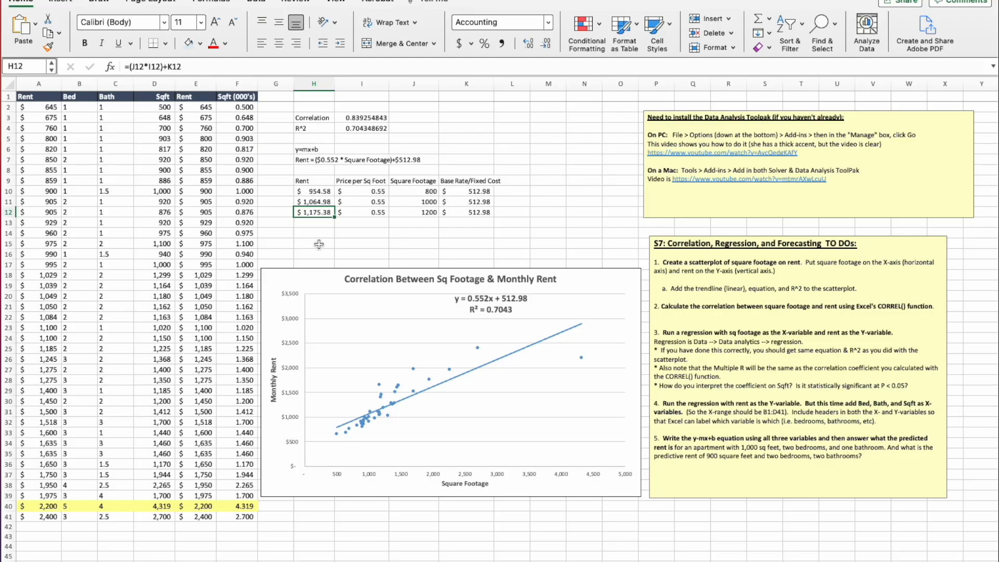
{"action": "left_click", "coordinate": [318, 193]}
{"action": "double_click", "coordinate": [318, 193]}
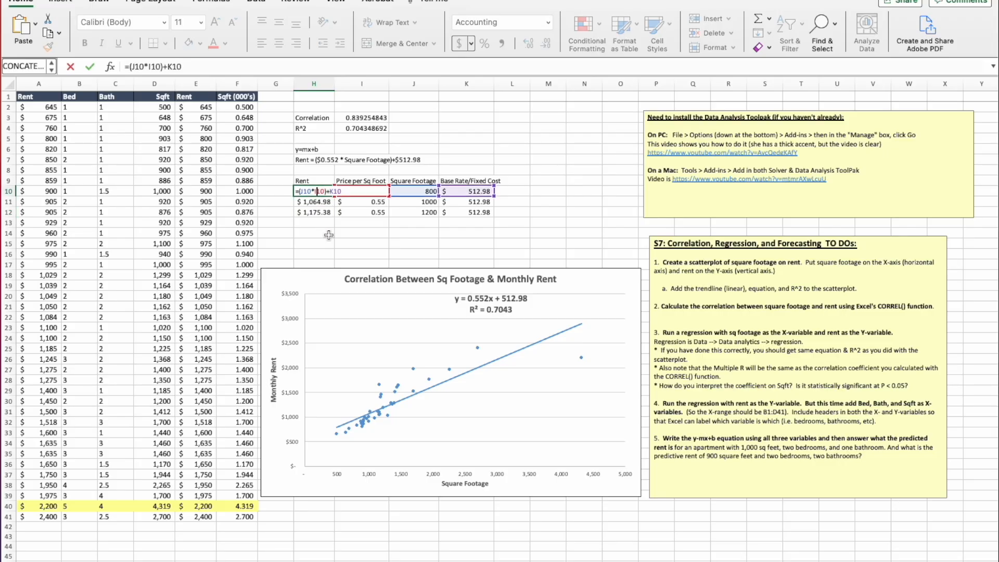
{"action": "key", "text": "Escape"}
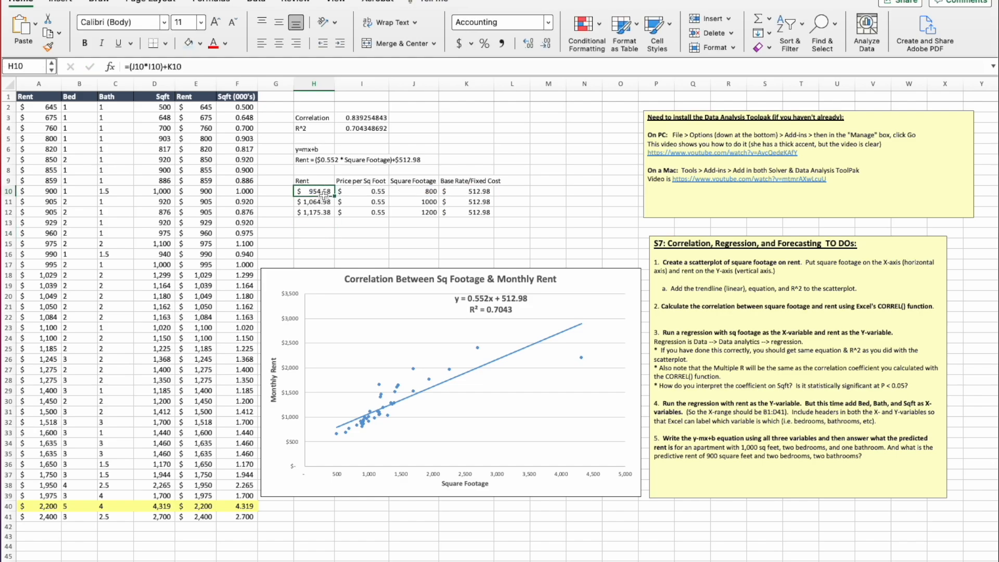
- Clear H10 and rebuild its rent formula as =(I10*J10)+K10
{"action": "key", "text": "Delete"}
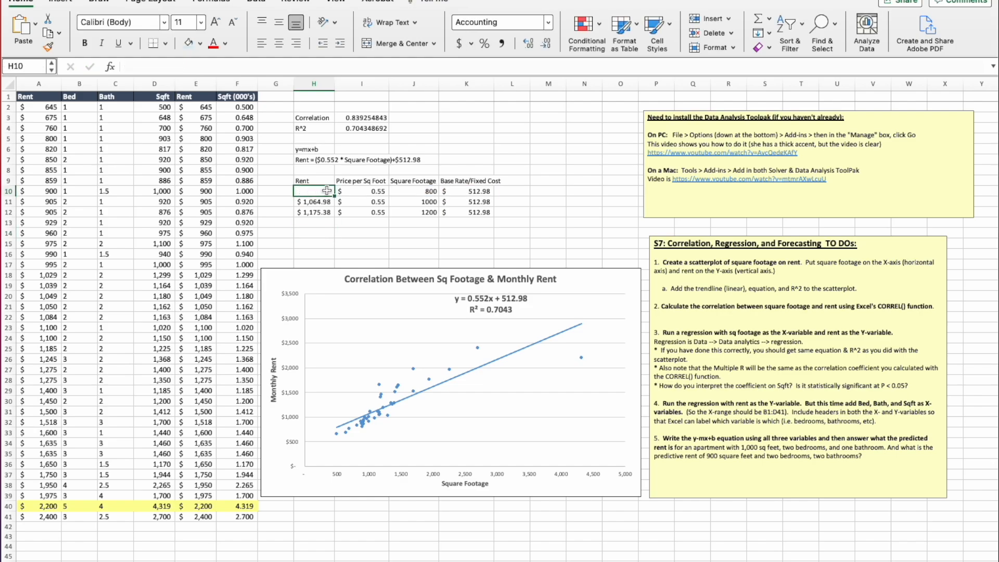
{"action": "type", "text": "="}
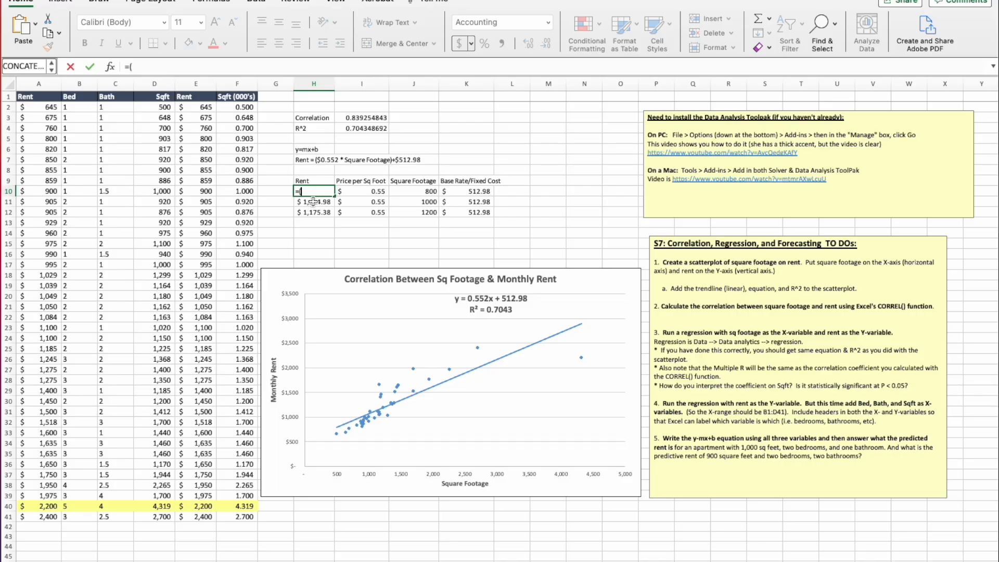
{"action": "type", "text": "("}
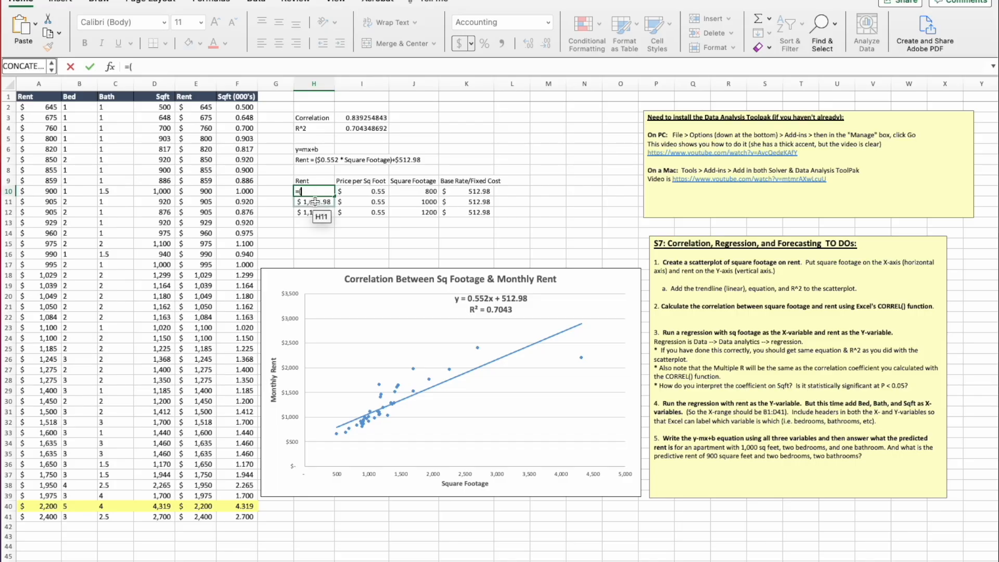
{"action": "left_click", "coordinate": [377, 191]}
{"action": "type", "text": "*"}
{"action": "left_click", "coordinate": [422, 191]}
{"action": "type", "text": ")"}
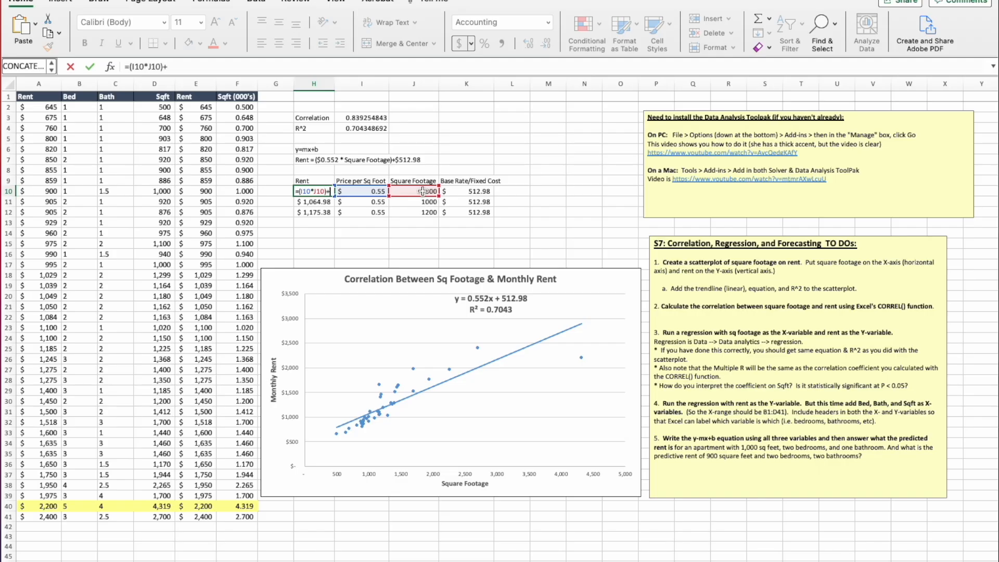
{"action": "type", "text": "+"}
{"action": "left_click", "coordinate": [482, 191]}
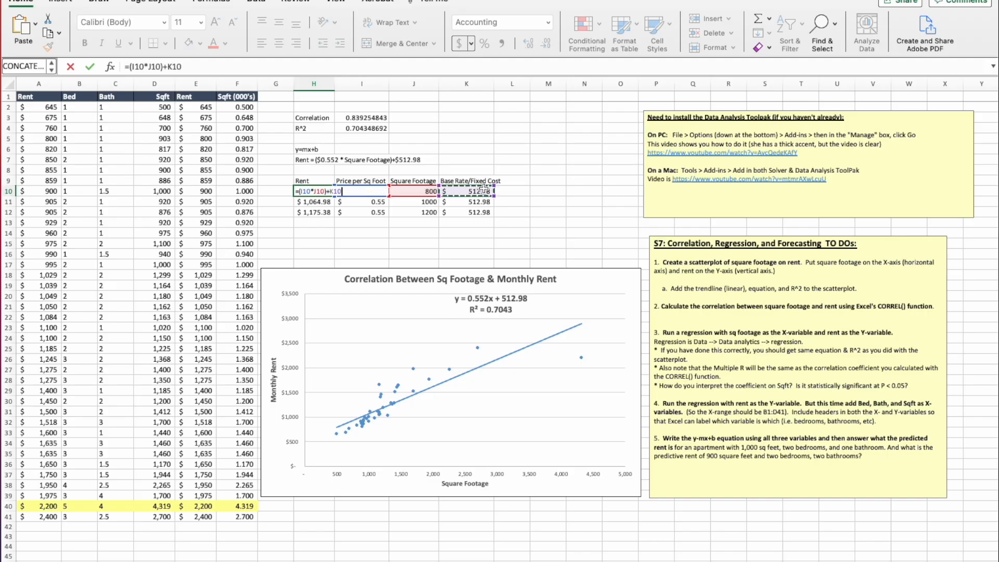
{"action": "key", "text": "Return"}
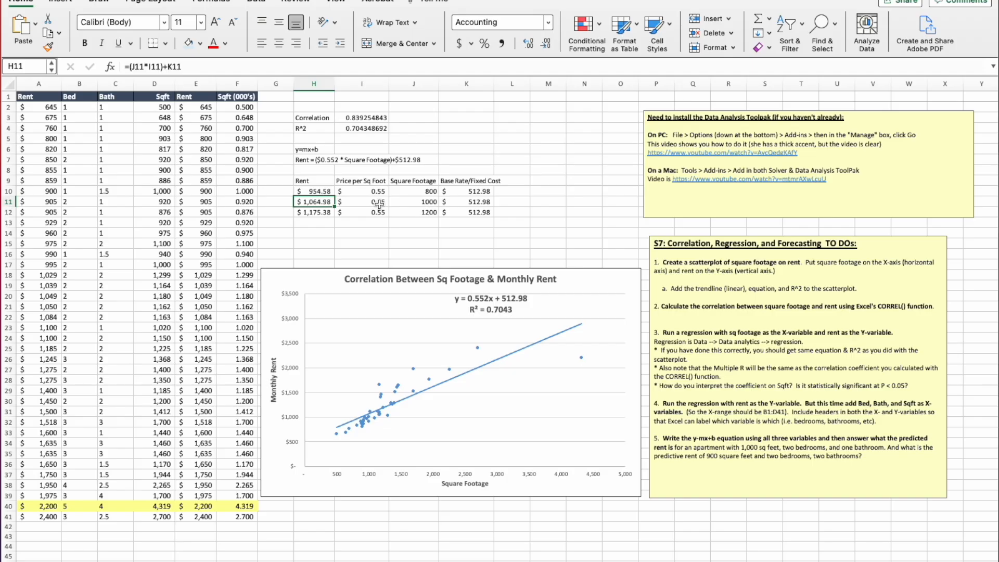
- Examine the outlier point on the scatter chart against its square footage in row 40 and the trendline equation
{"action": "left_click", "coordinate": [582, 360]}
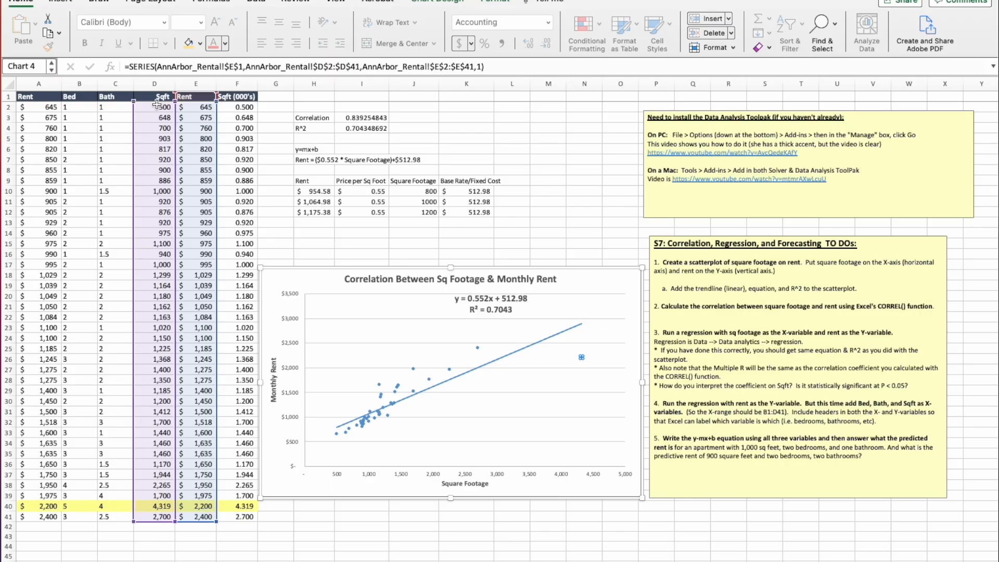
{"action": "left_click", "coordinate": [156, 506]}
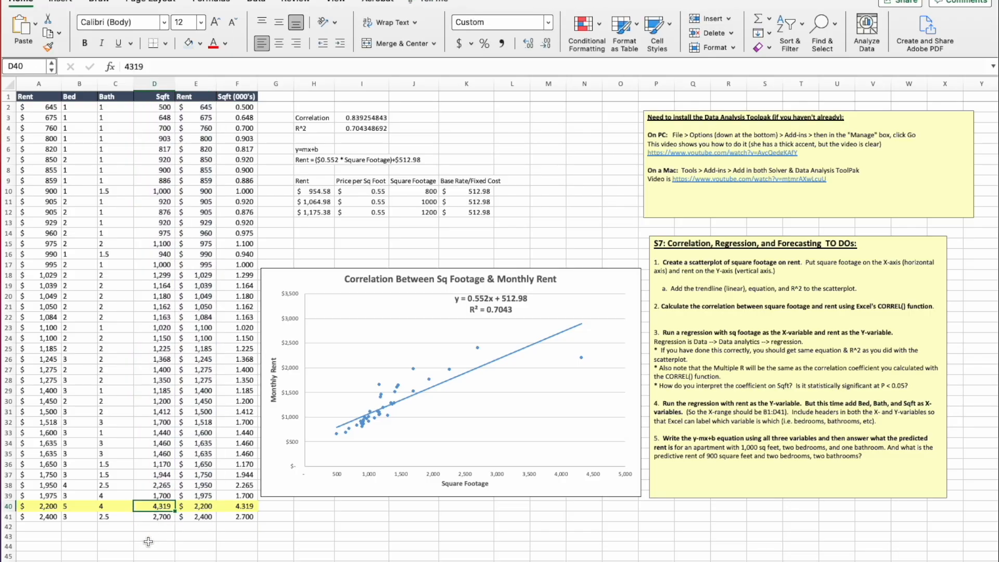
{"action": "key", "text": "Right"}
{"action": "left_click", "coordinate": [162, 506]}
{"action": "left_click", "coordinate": [473, 312]}
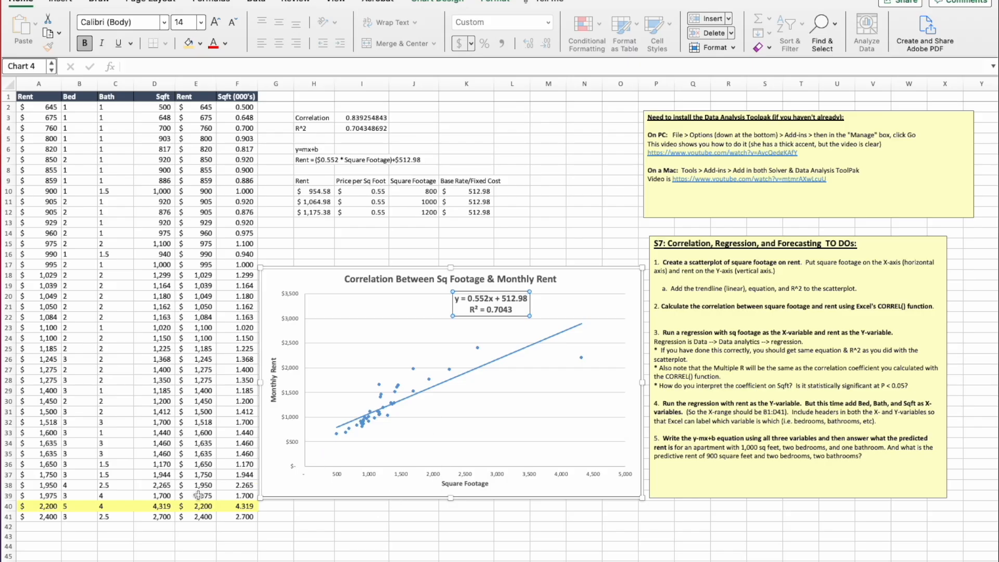
- Clear the outlier's square footage and rent in D40:E40 and remove the outdated trendline equation label from the chart
{"action": "left_click_drag", "start_coordinate": [187, 507], "coordinate": [170, 507]}
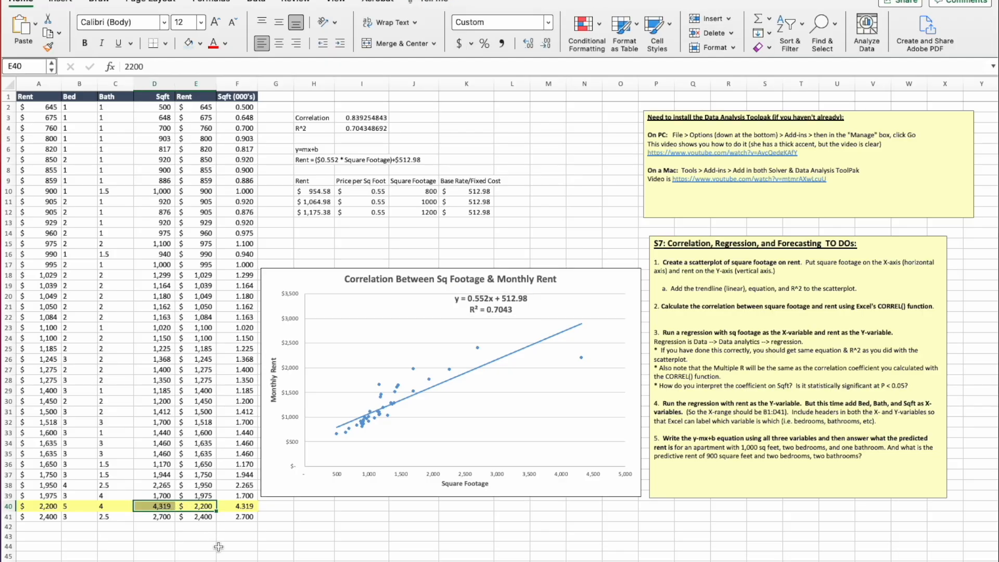
{"action": "key", "text": "Delete"}
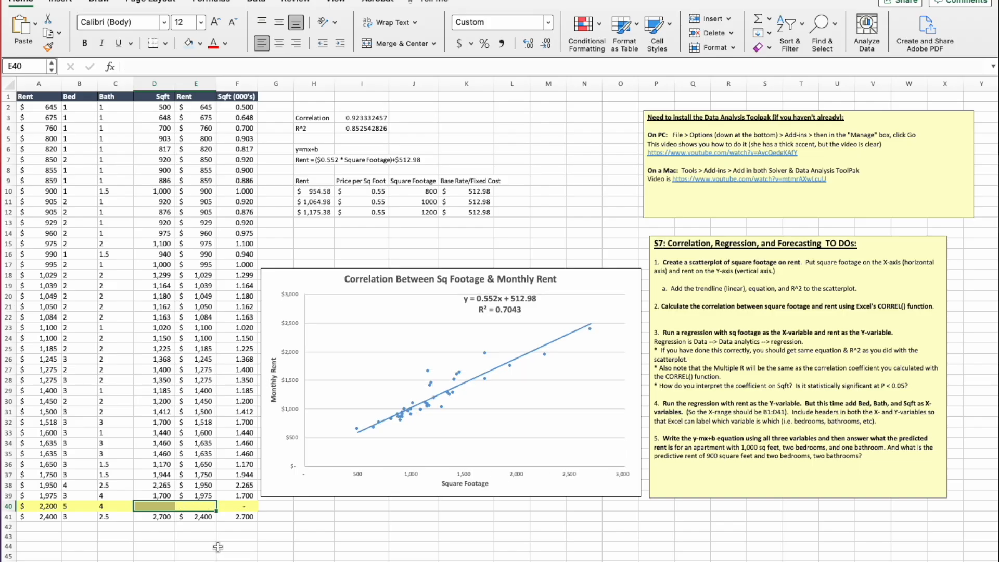
{"action": "left_click", "coordinate": [505, 305]}
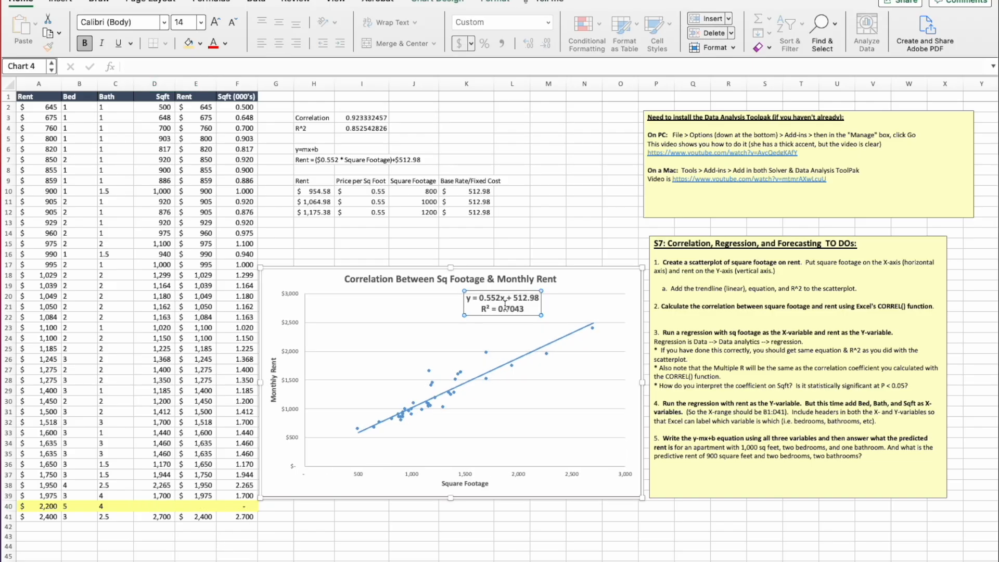
{"action": "key", "text": "Escape"}
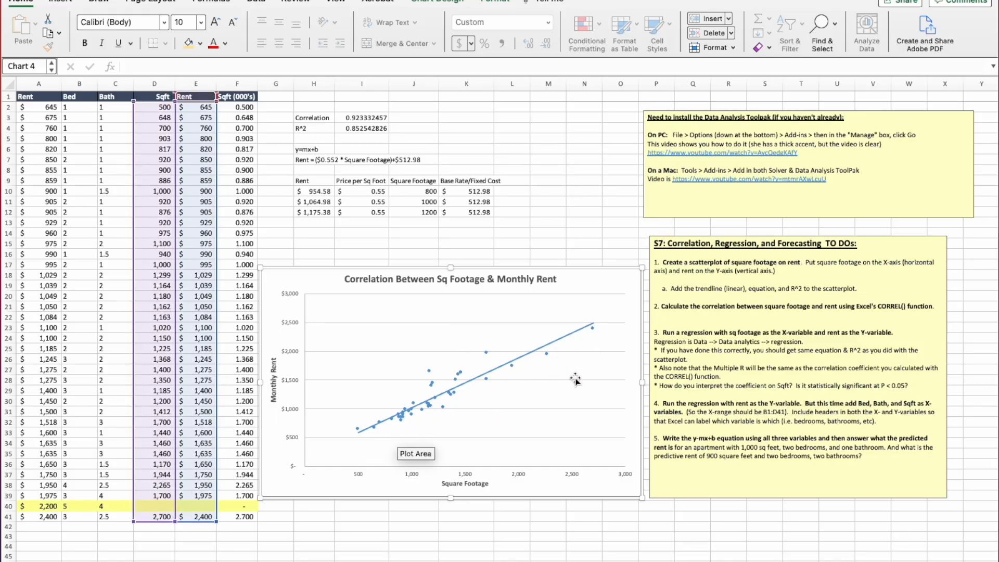
- Display the linear trendline's equation and R-squared value on the scatter chart
{"action": "right_click", "coordinate": [556, 346]}
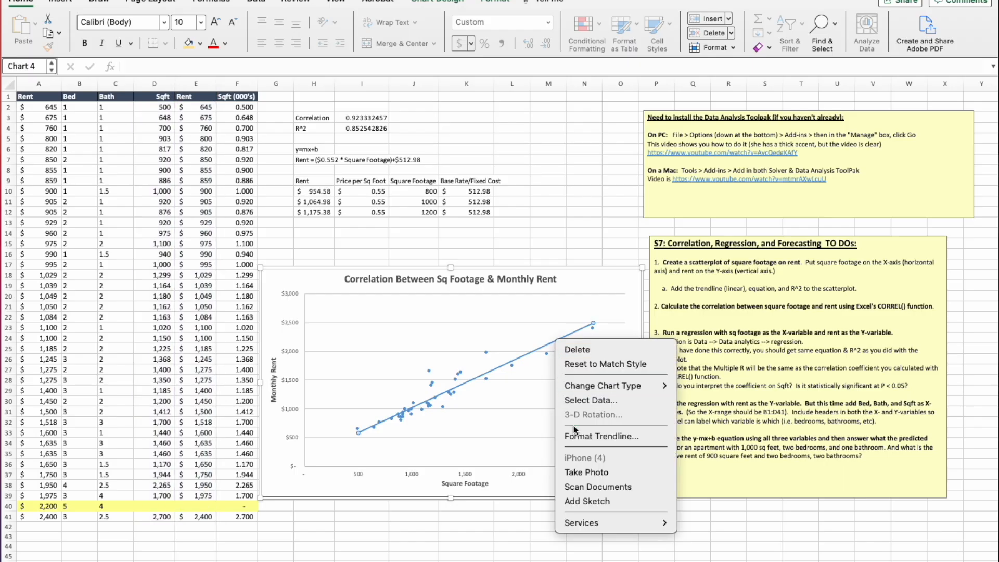
{"action": "left_click", "coordinate": [591, 438]}
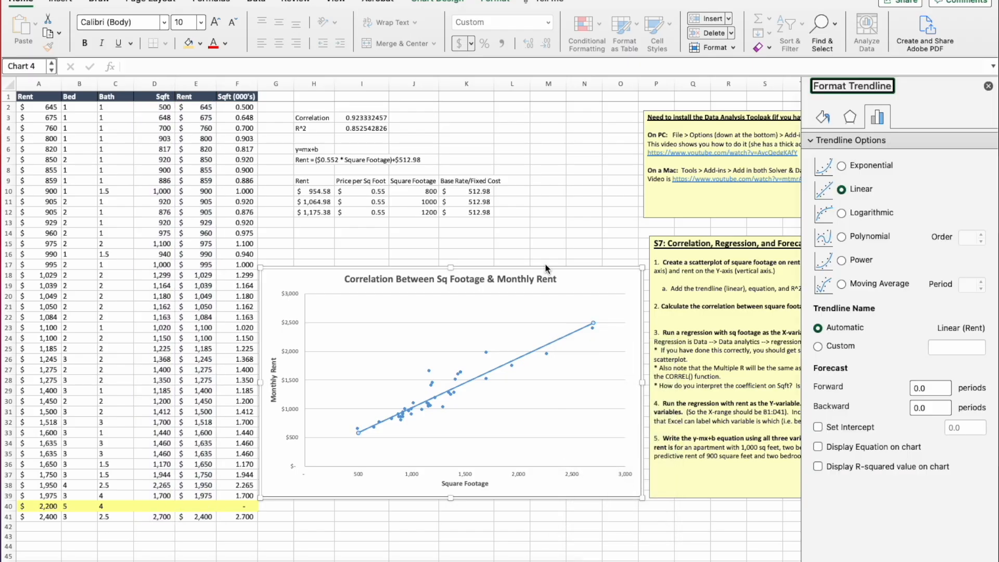
{"action": "left_click", "coordinate": [818, 448]}
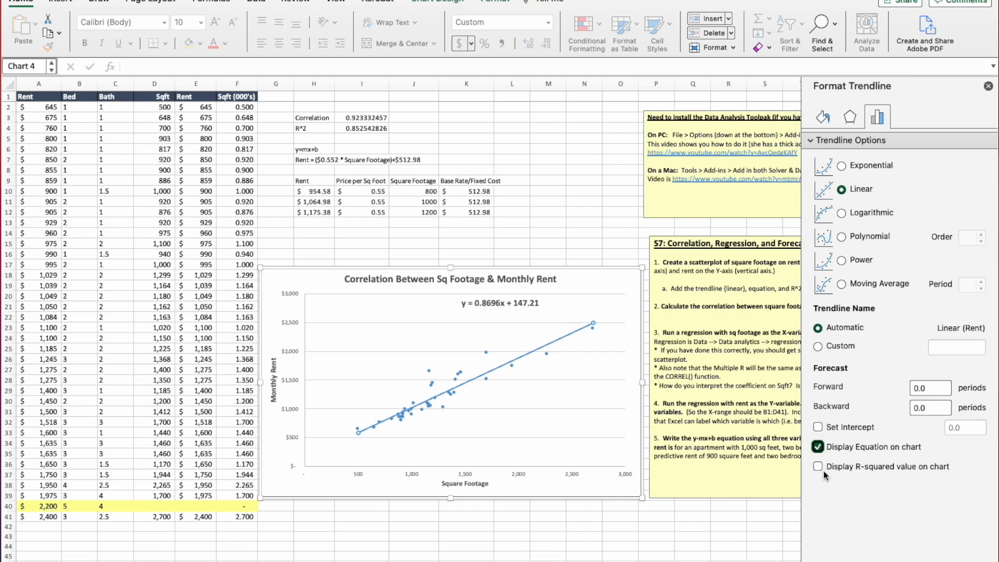
{"action": "left_click", "coordinate": [820, 467]}
{"action": "left_click", "coordinate": [549, 323]}
{"action": "left_click", "coordinate": [523, 311]}
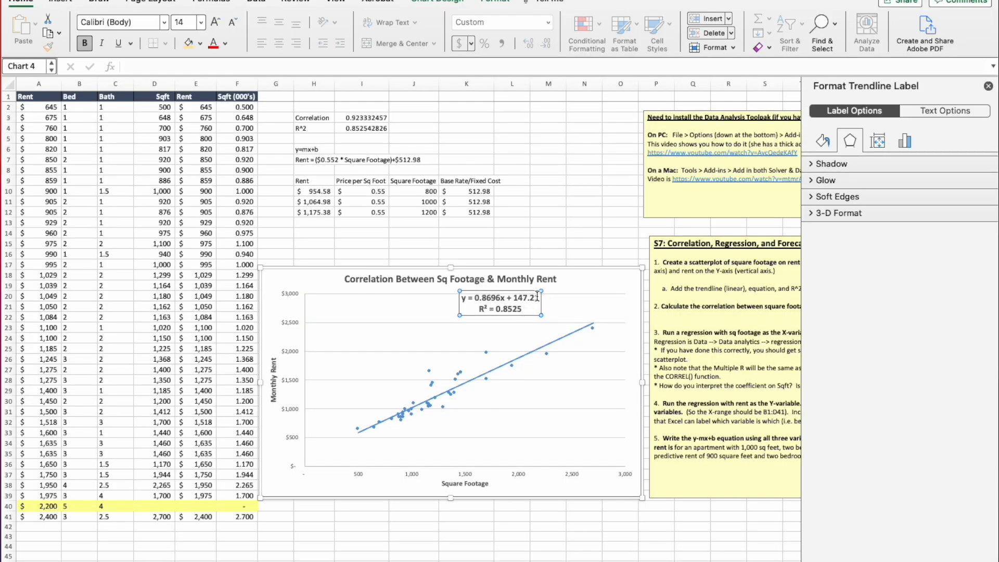
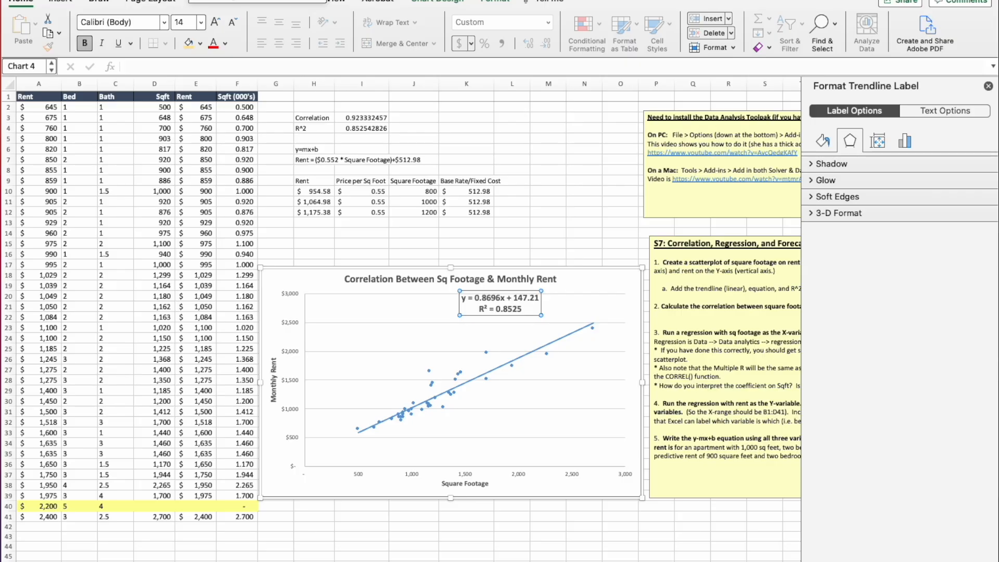
- Undo the trendline label changes and the clearing of the outlier's values in D40:E40
{"action": "key", "text": "super+z"}
{"action": "key", "text": "super+z"}
{"action": "key", "text": "super+z"}
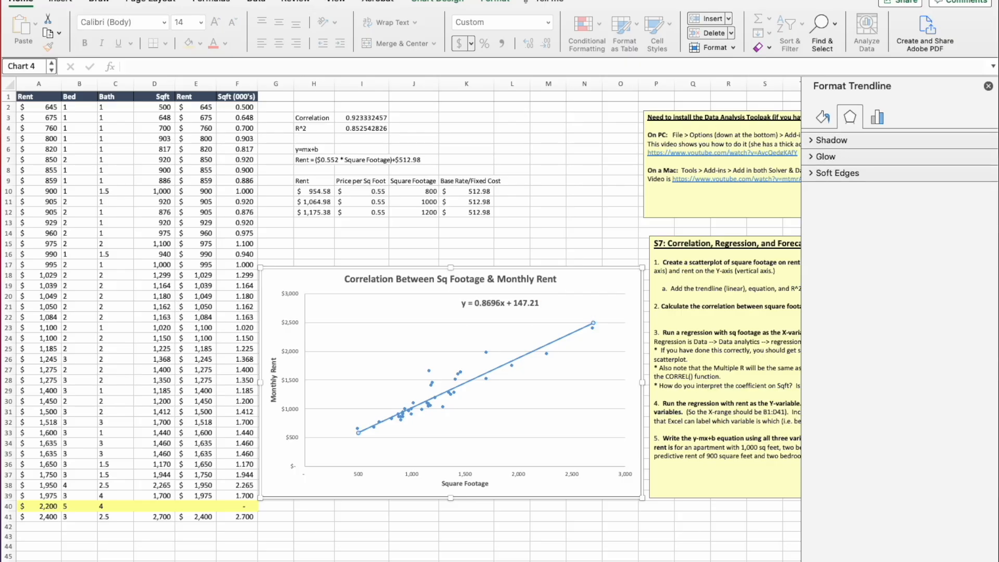
{"action": "key", "text": "super+z"}
{"action": "key", "text": "super+z"}
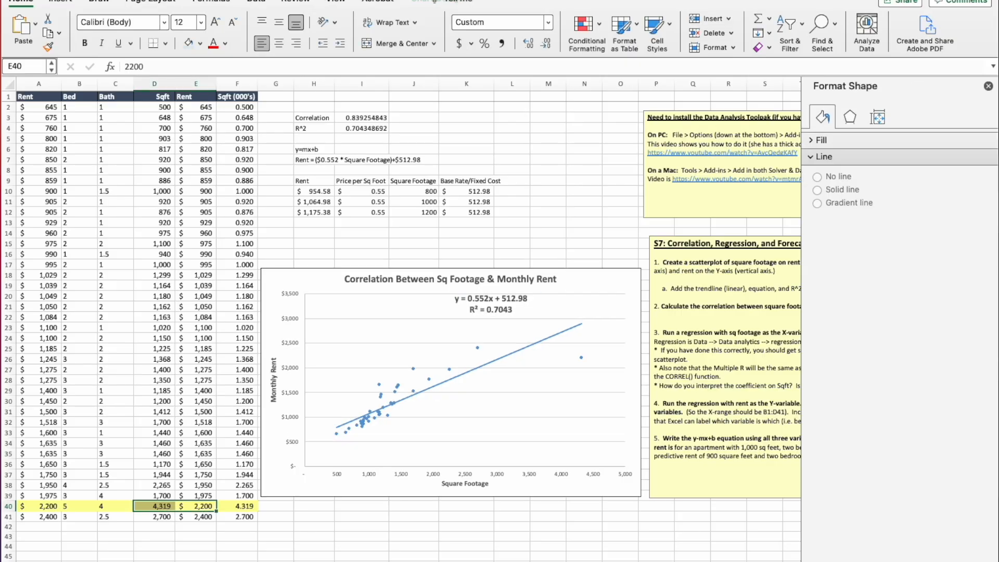
{"action": "left_click", "coordinate": [279, 518]}
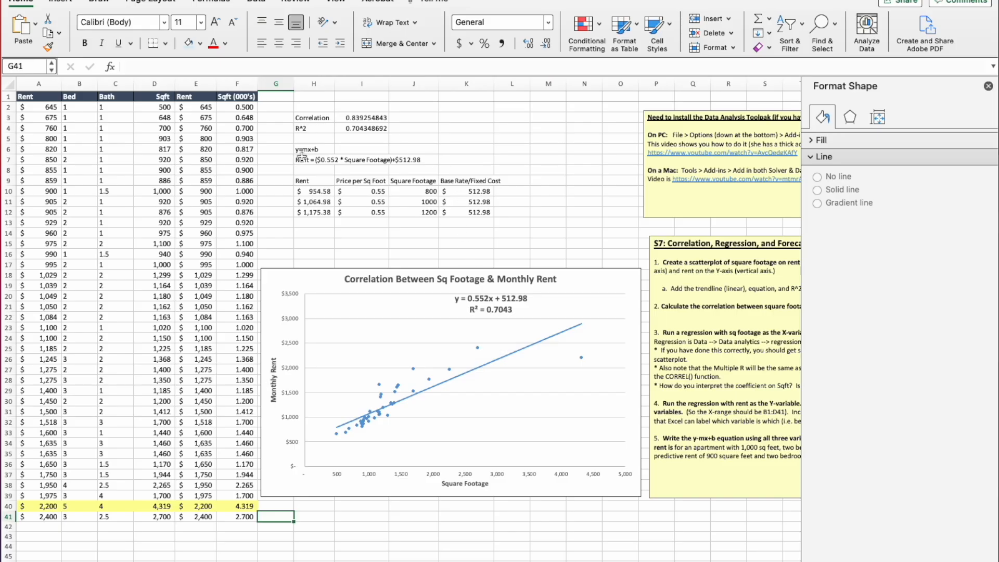
- Format the header cells H9:K9 with a light blue fill and all borders, and widen column K to fit its header
{"action": "left_click_drag", "start_coordinate": [328, 191], "coordinate": [461, 181]}
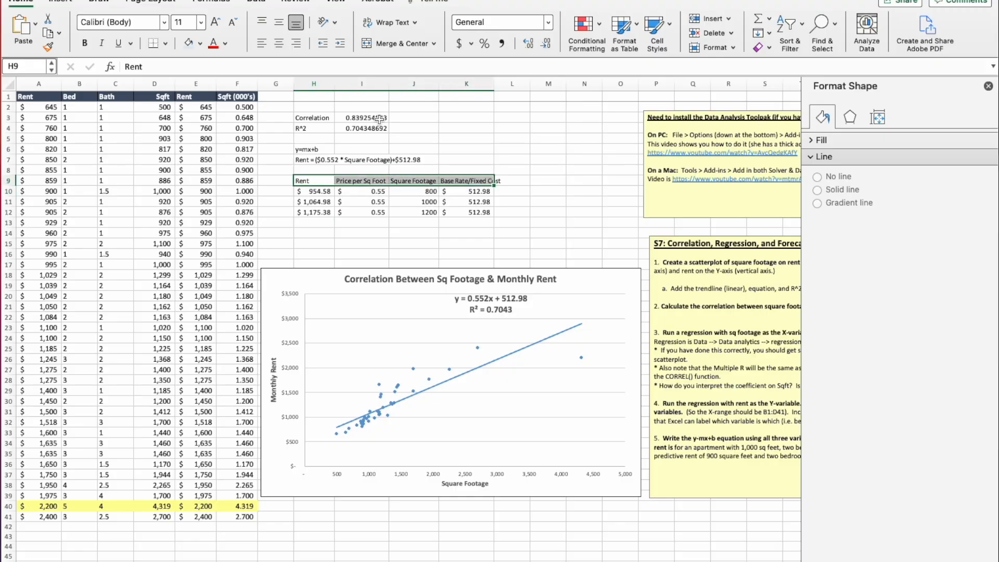
{"action": "left_click", "coordinate": [199, 44]}
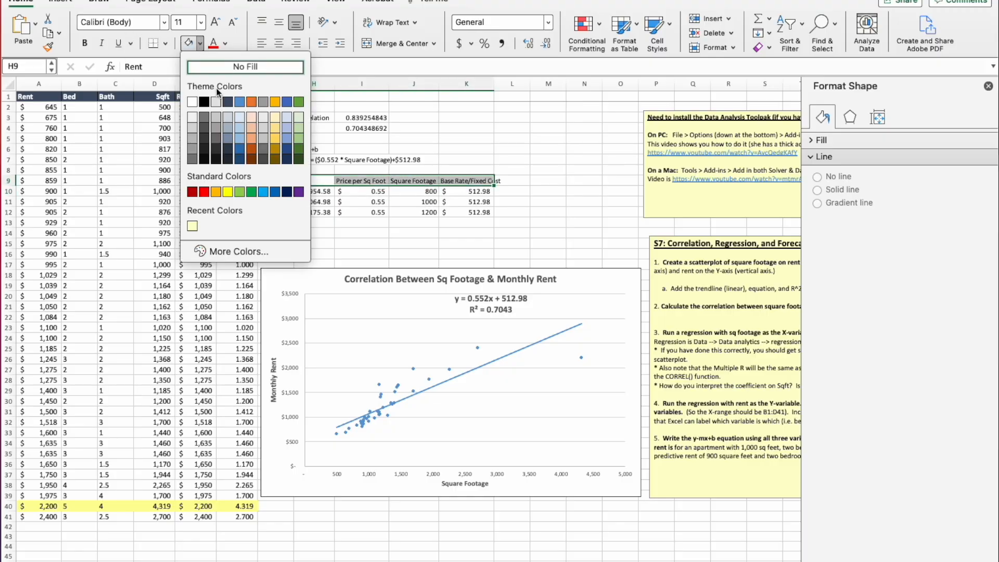
{"action": "left_click", "coordinate": [238, 118]}
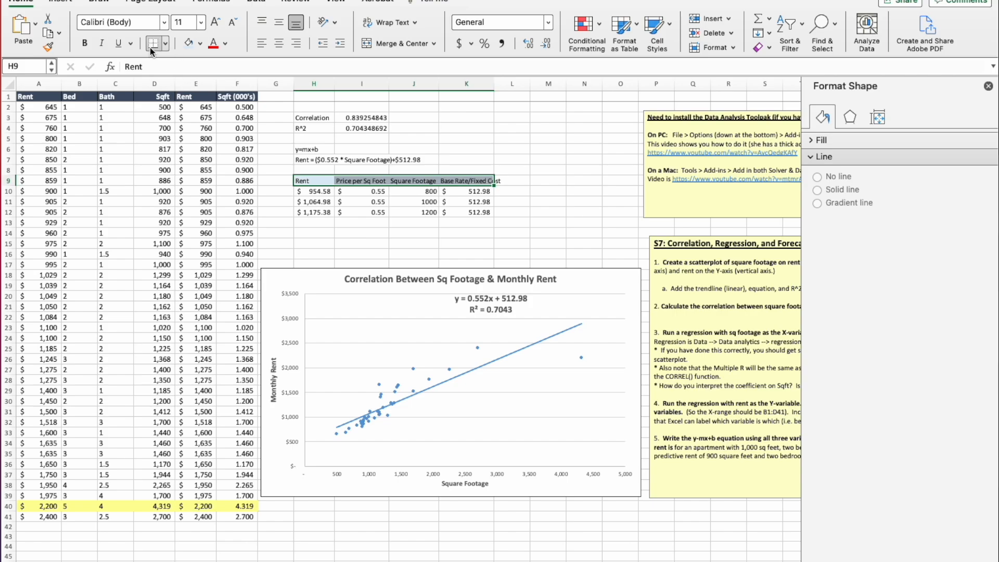
{"action": "left_click", "coordinate": [164, 46]}
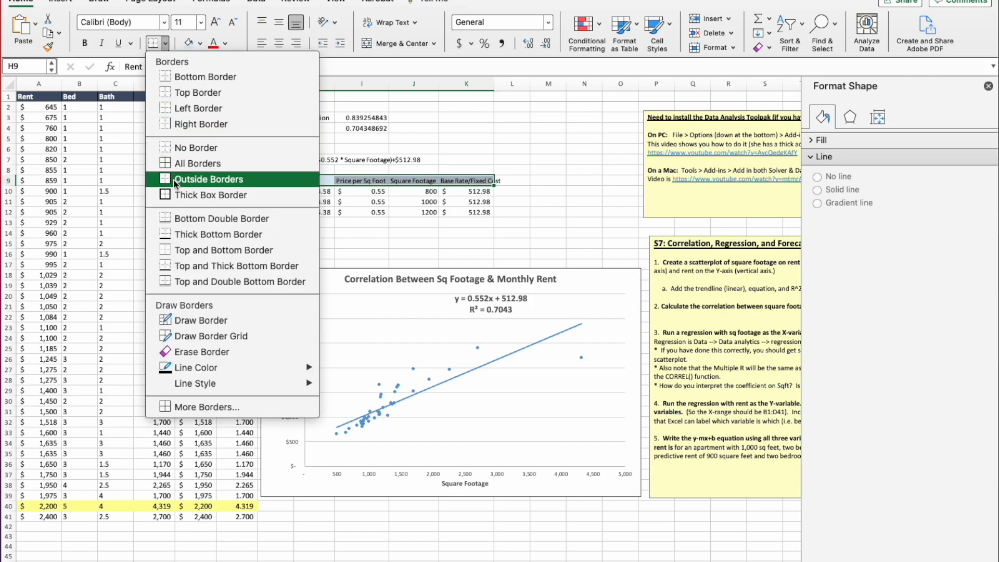
{"action": "left_click", "coordinate": [177, 164]}
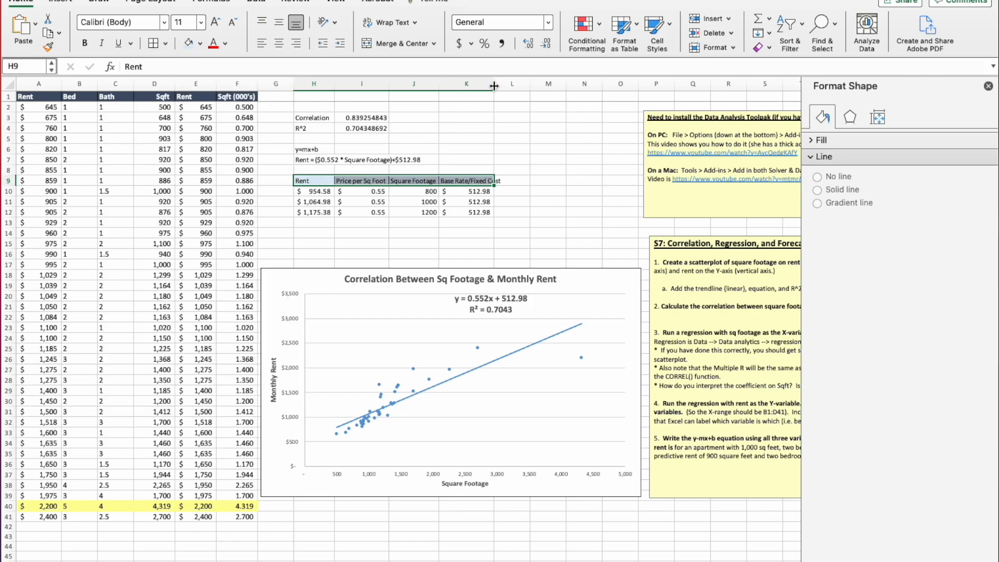
{"action": "left_click_drag", "start_coordinate": [495, 84], "coordinate": [507, 84]}
{"action": "left_click", "coordinate": [401, 245]}
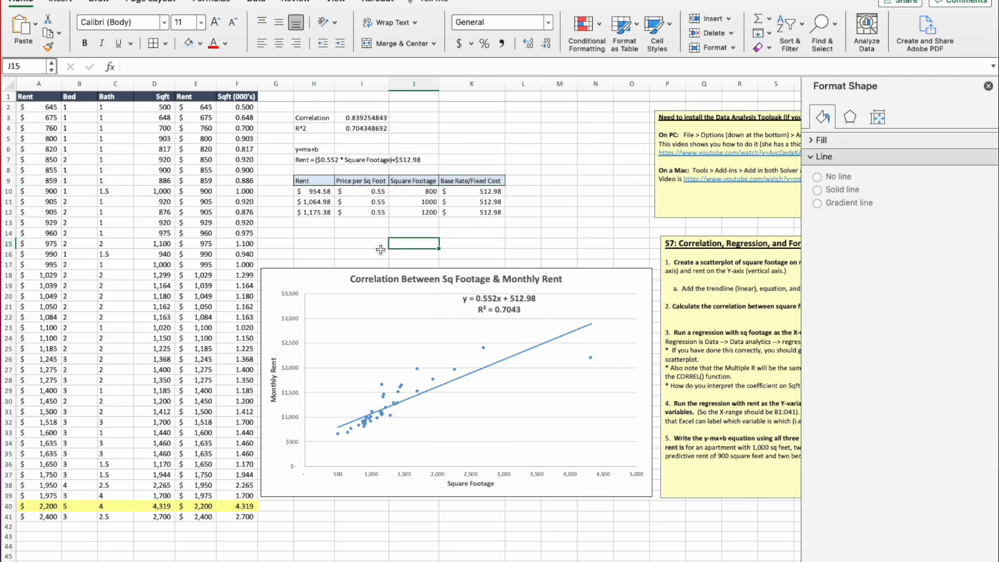
- Fill the correlation and R^2 values in I3:I4 with the recently used light yellow
{"action": "left_click", "coordinate": [352, 119]}
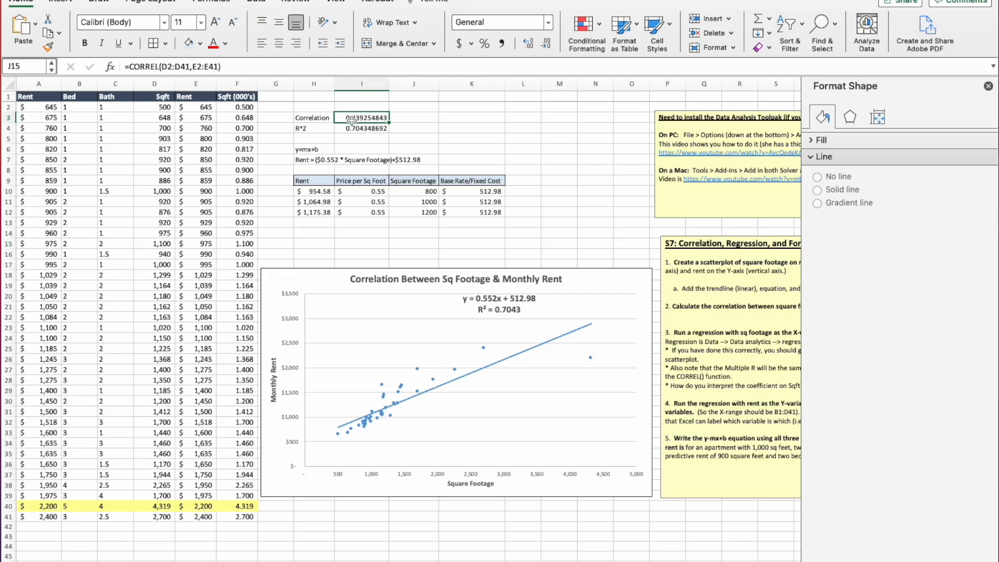
{"action": "left_click_drag", "start_coordinate": [352, 119], "coordinate": [351, 130]}
{"action": "left_click", "coordinate": [201, 44]}
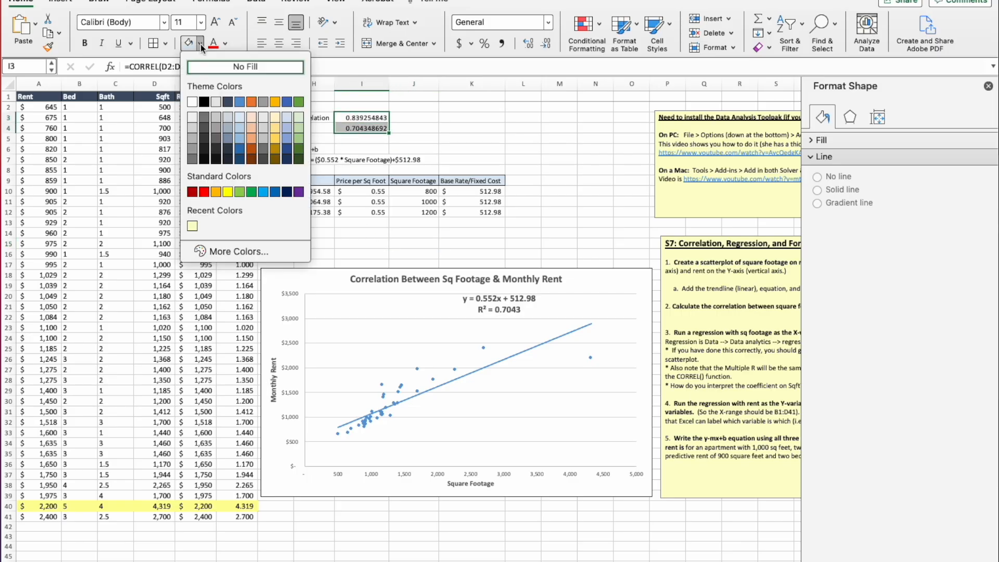
{"action": "left_click", "coordinate": [198, 228]}
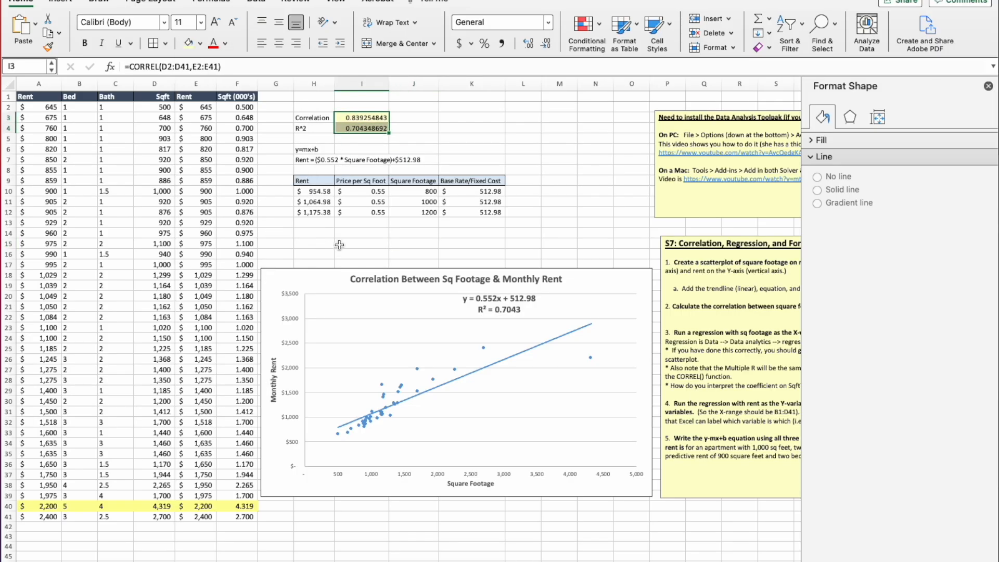
{"action": "left_click", "coordinate": [362, 232]}
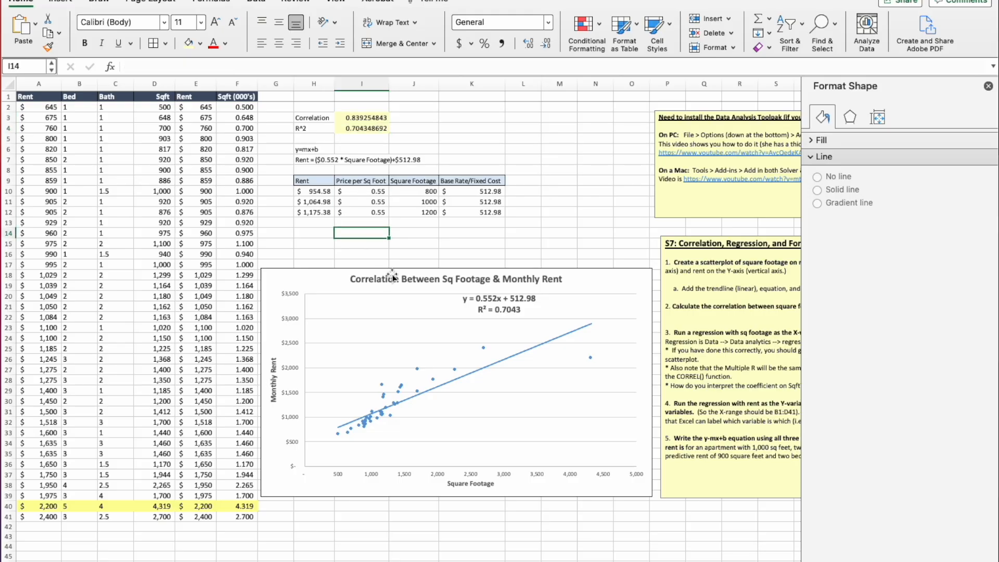
{"action": "left_click", "coordinate": [363, 119]}
{"action": "left_click", "coordinate": [510, 142]}
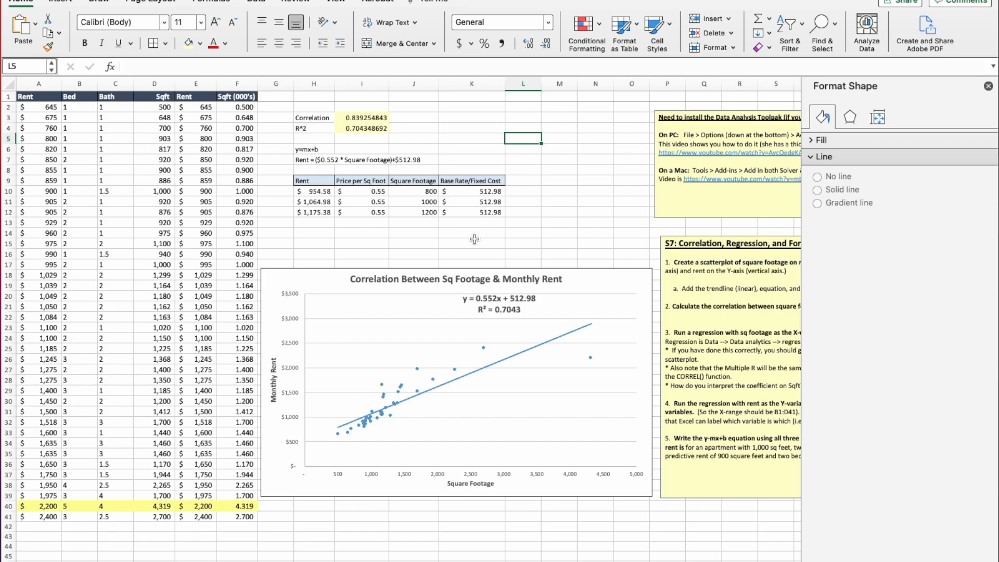
- Close the shape formatting options and start the Regression tool from Data Analysis
{"action": "left_click", "coordinate": [988, 86]}
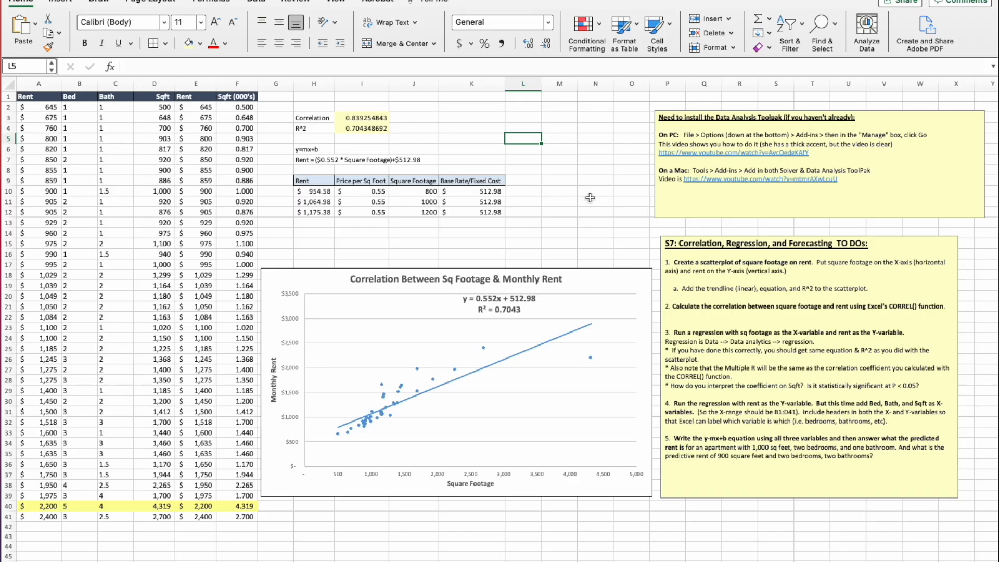
{"action": "left_click", "coordinate": [259, 7]}
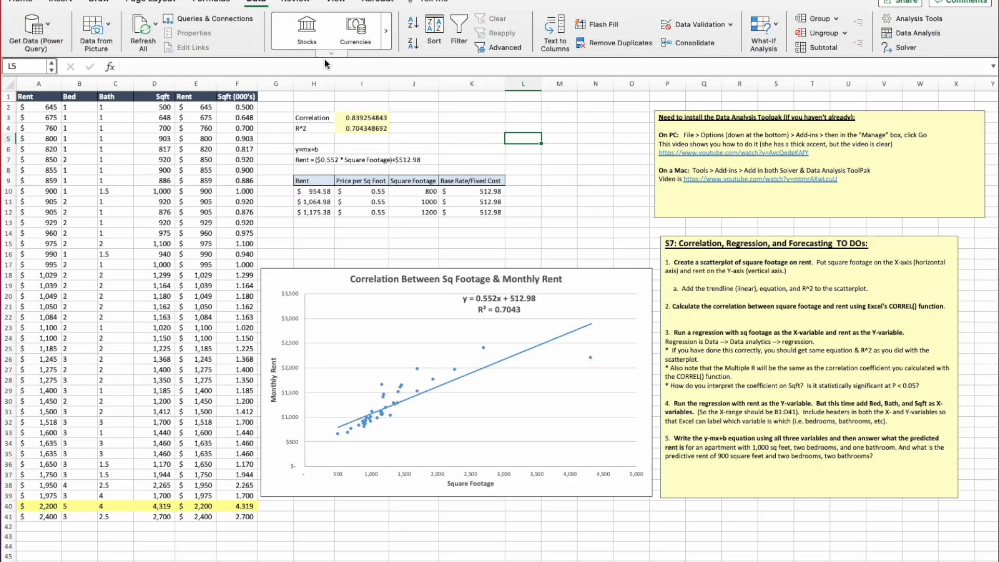
{"action": "left_click", "coordinate": [918, 33]}
{"action": "scroll", "coordinate": [434, 186], "scroll_direction": "up", "scroll_amount": 5}
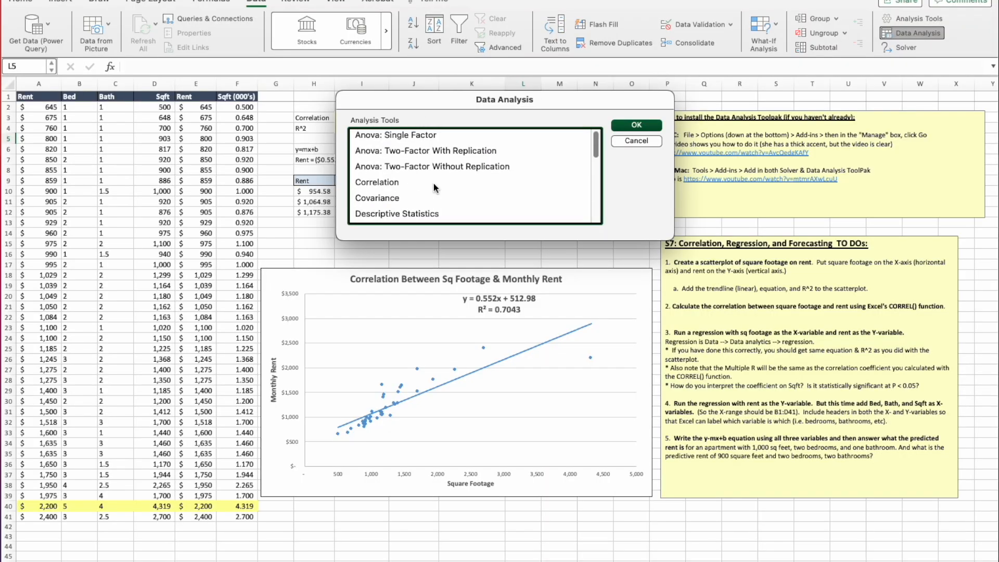
{"action": "scroll", "coordinate": [436, 186], "scroll_direction": "down", "scroll_amount": 5}
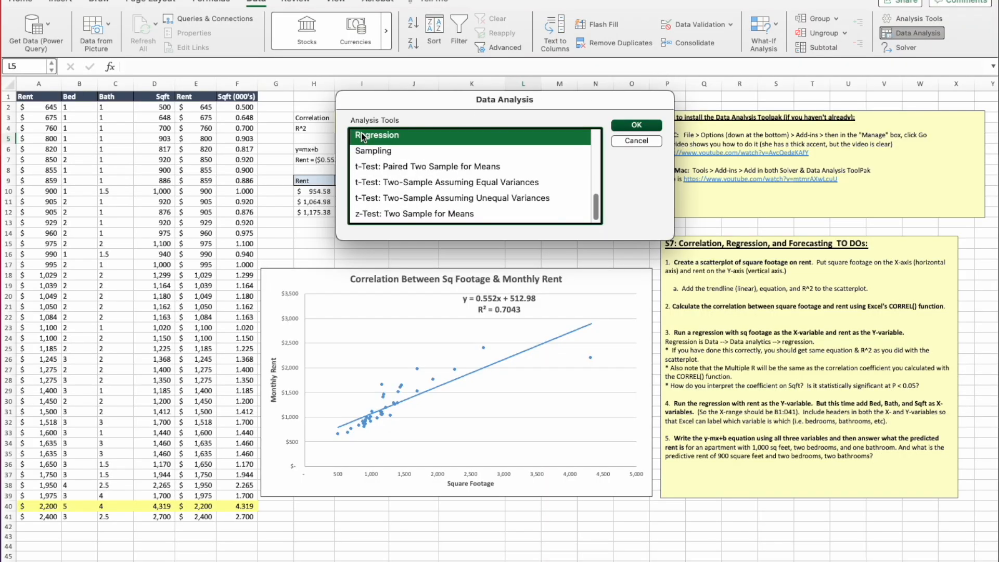
{"action": "left_click", "coordinate": [637, 125]}
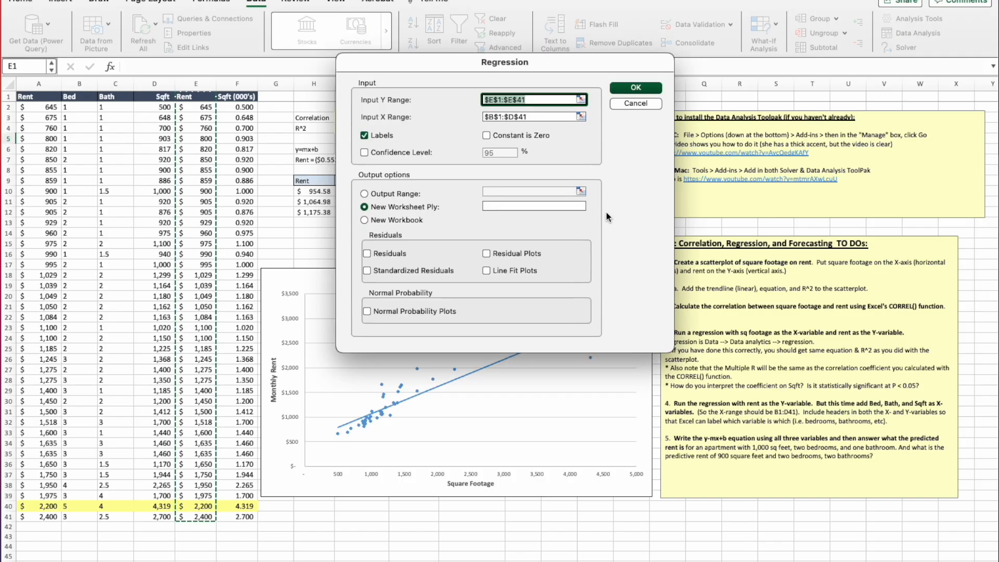
- Clear the previous Y and X input ranges and turn off Labels in the regression settings
{"action": "key", "text": "BackSpace"}
{"action": "key", "text": "Tab"}
{"action": "key", "text": "BackSpace"}
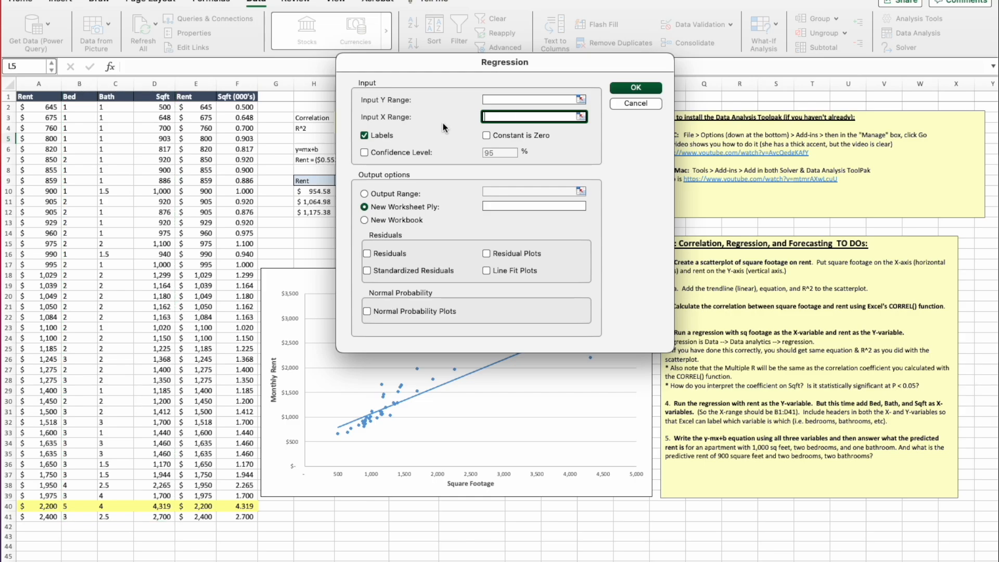
{"action": "left_click", "coordinate": [364, 136]}
- Set the regression's input Y range to the rent column with its header, $E$1:$E$41
{"action": "left_click", "coordinate": [523, 100]}
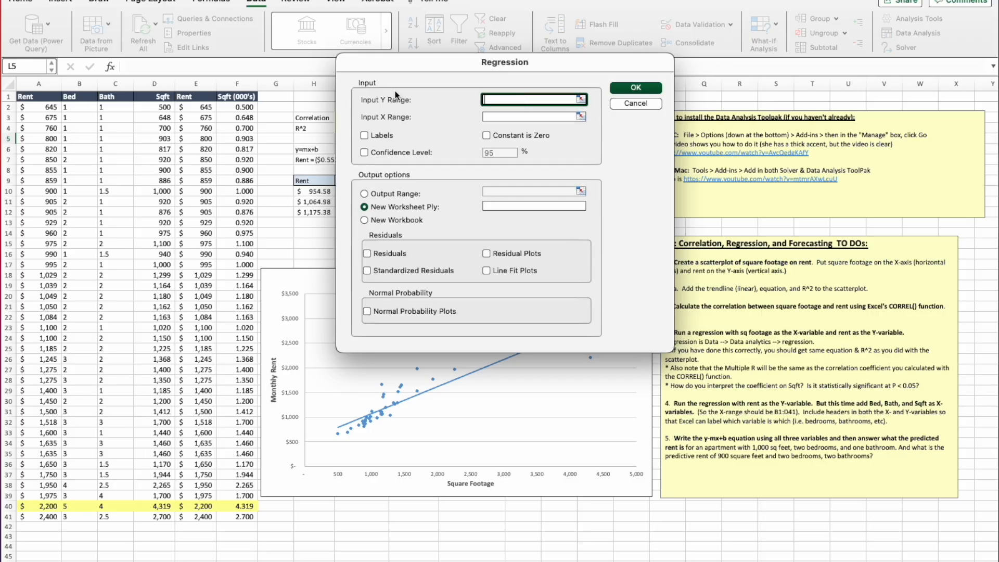
{"action": "left_click", "coordinate": [200, 97]}
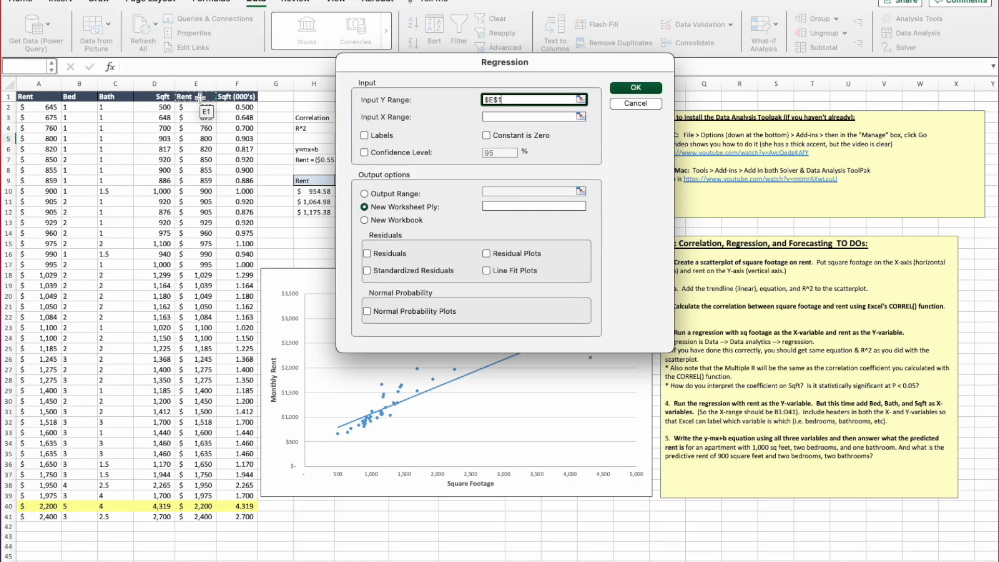
{"action": "key", "text": "ctrl+shift+Down"}
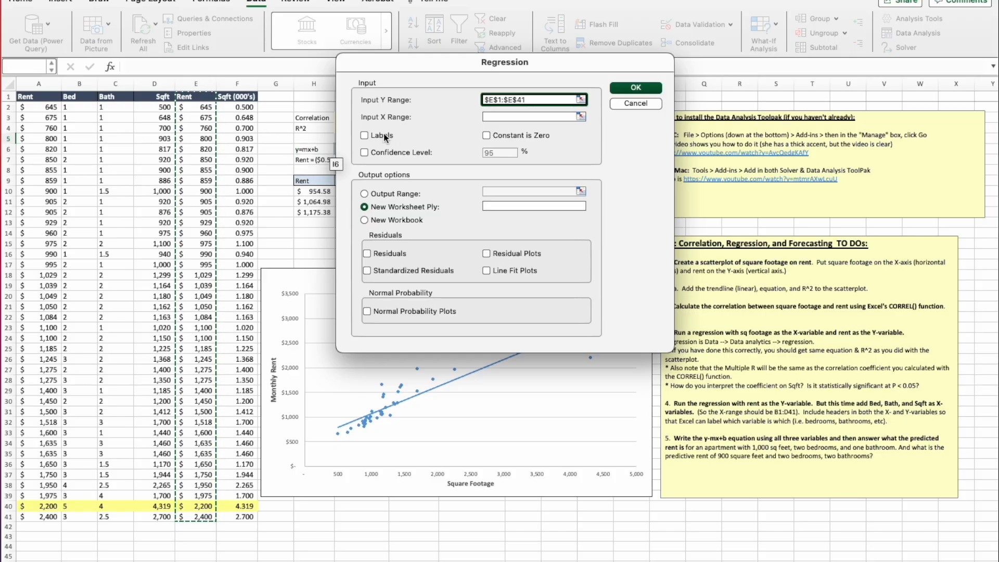
- Start the regression's input X range at the Sqft header cell, $D$1
{"action": "left_click", "coordinate": [500, 115]}
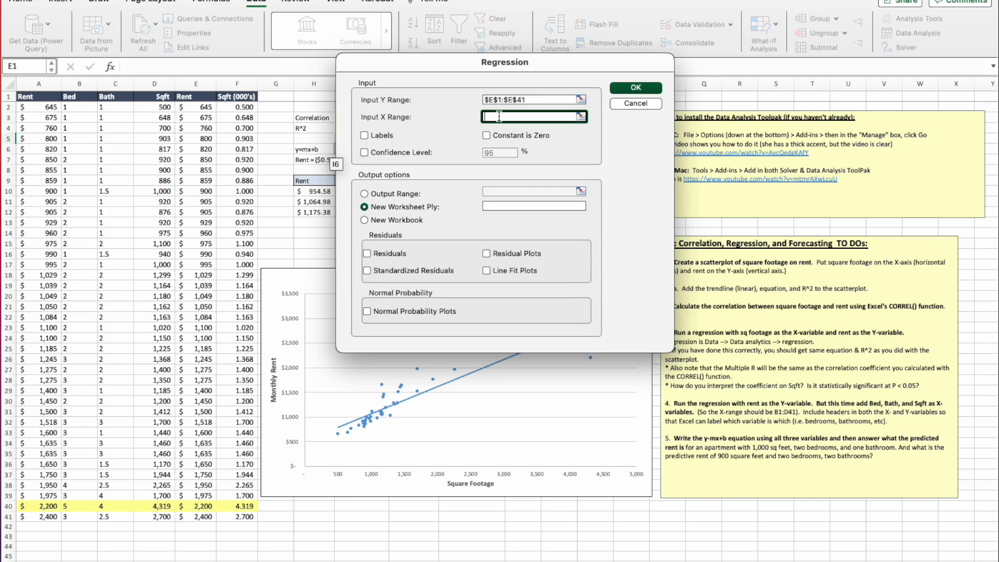
{"action": "left_click", "coordinate": [152, 100]}
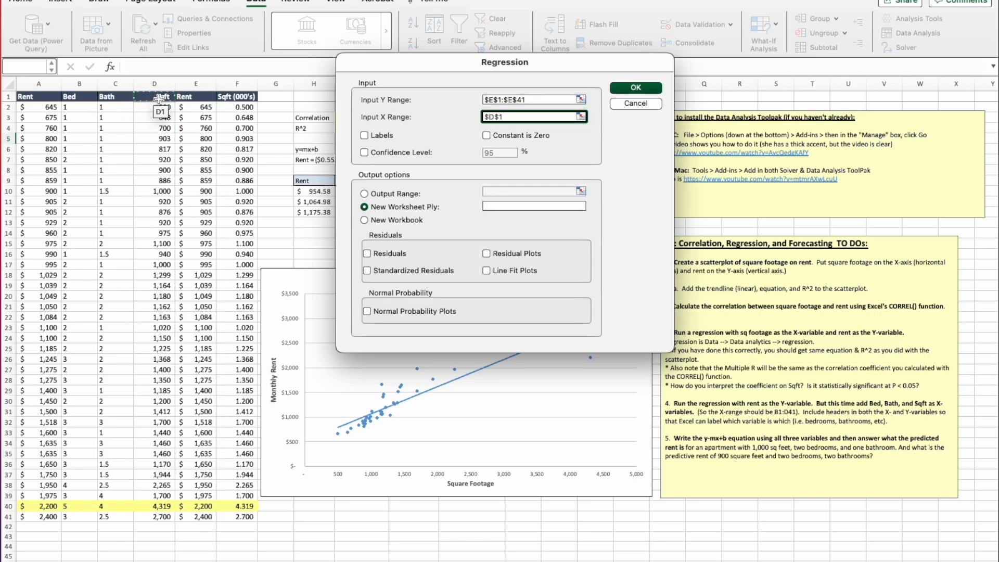
- Set the regression's X range to $D$1:$D$41, include labels, and run it with output to a new worksheet
{"action": "key", "text": "ctrl+shift+Down"}
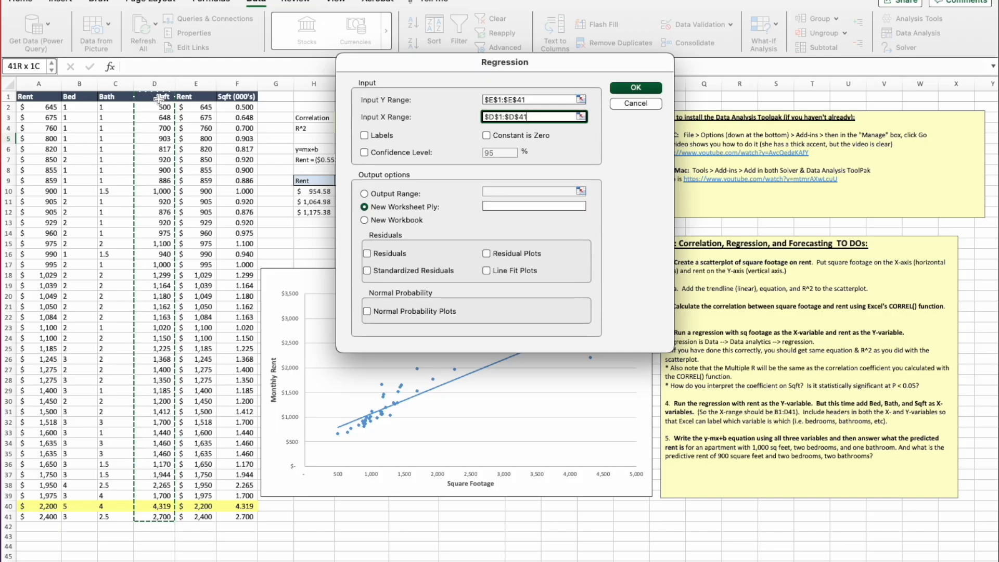
{"action": "left_click_drag", "start_coordinate": [158, 99], "coordinate": [159, 99]}
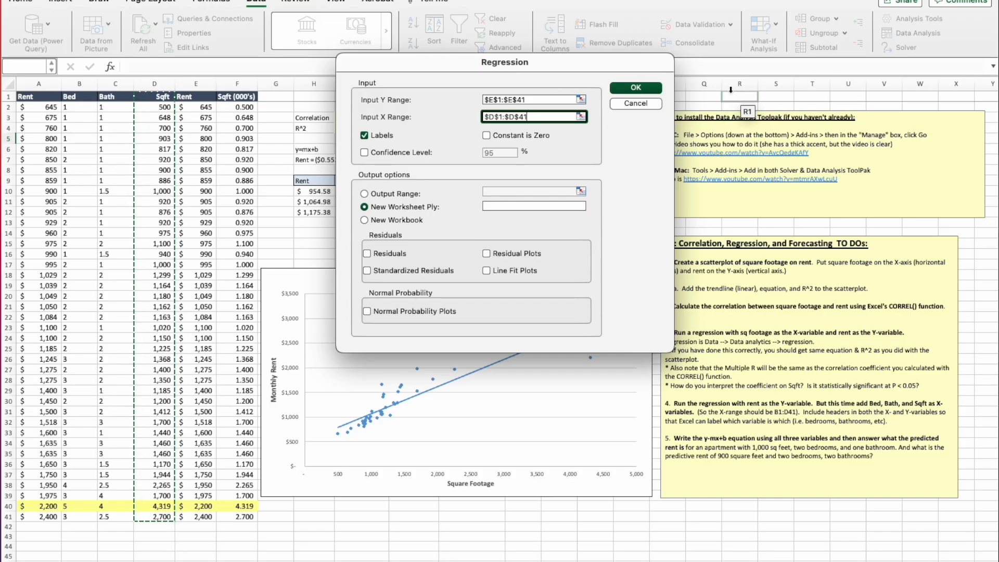
{"action": "left_click", "coordinate": [626, 90]}
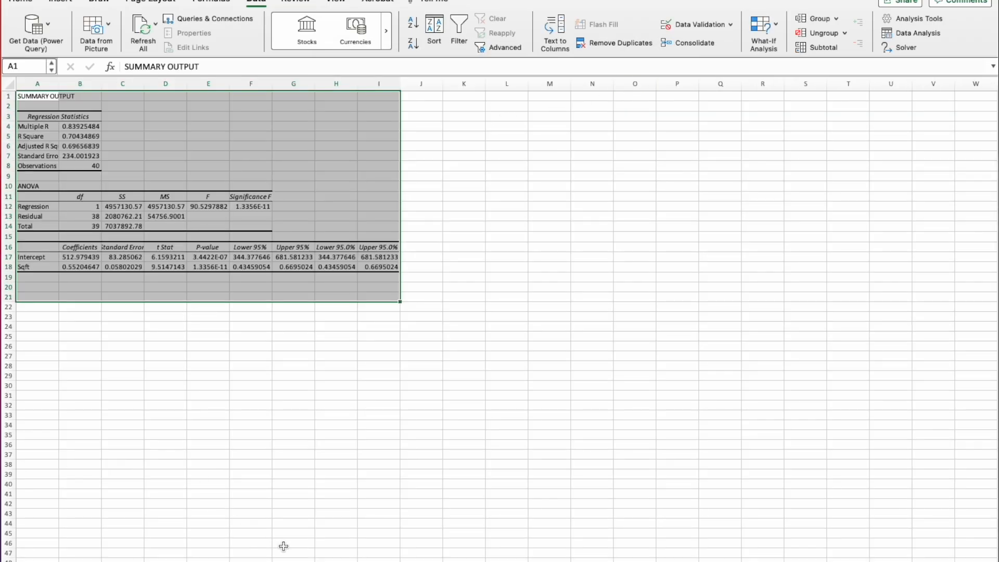
- Copy the regression summary output A1:I18 and paste it at cell H43 of the rent data sheet, below the scatterplot
{"action": "left_click", "coordinate": [204, 356]}
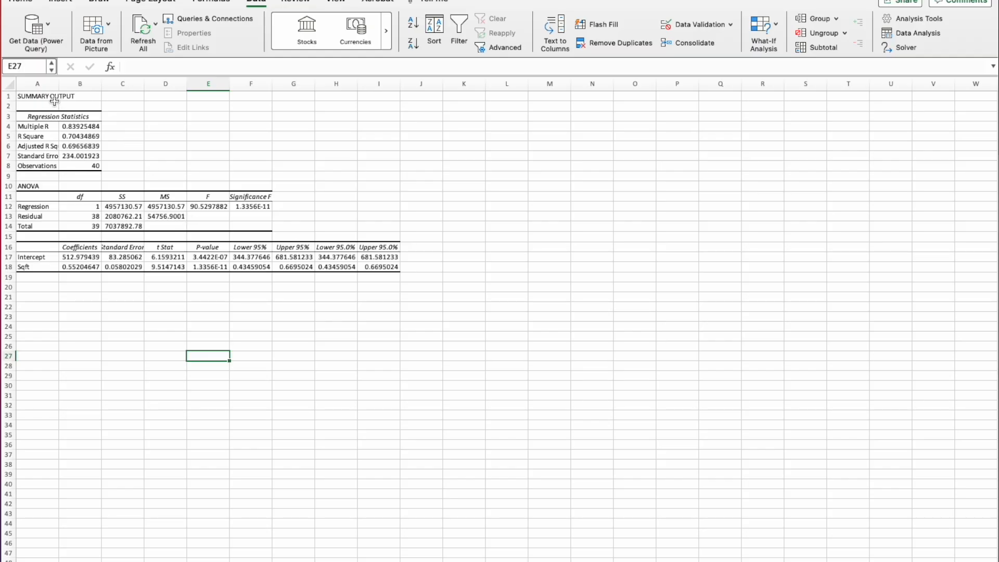
{"action": "left_click_drag", "start_coordinate": [47, 99], "coordinate": [381, 267]}
{"action": "key", "text": "super+c"}
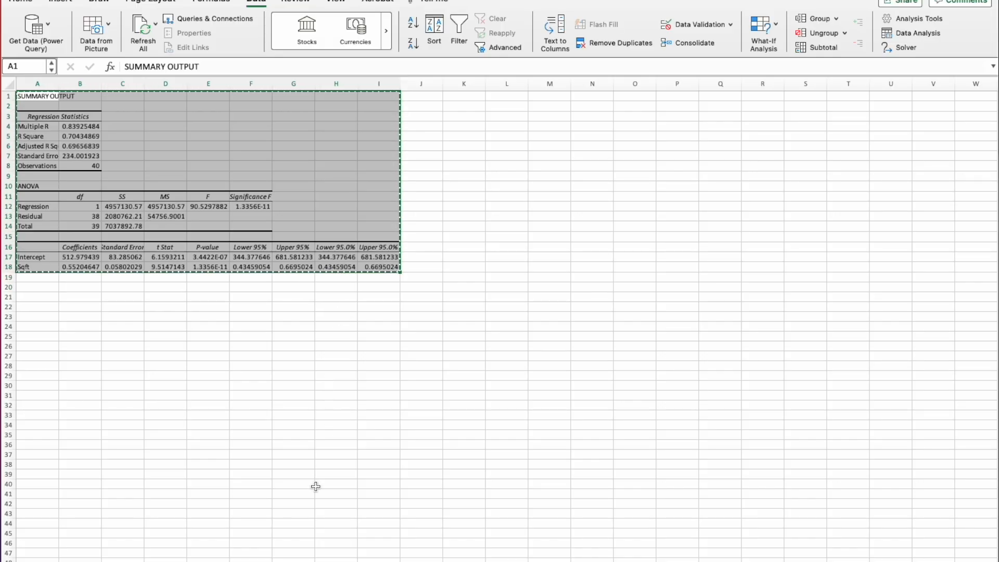
{"action": "left_click", "coordinate": [364, 561]}
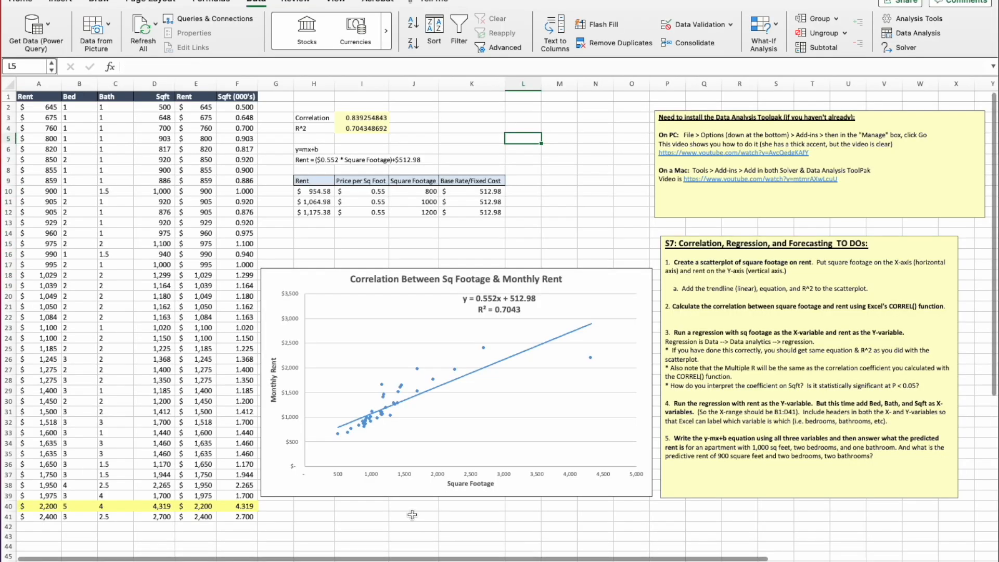
{"action": "scroll", "coordinate": [412, 514], "scroll_direction": "down", "scroll_amount": 5}
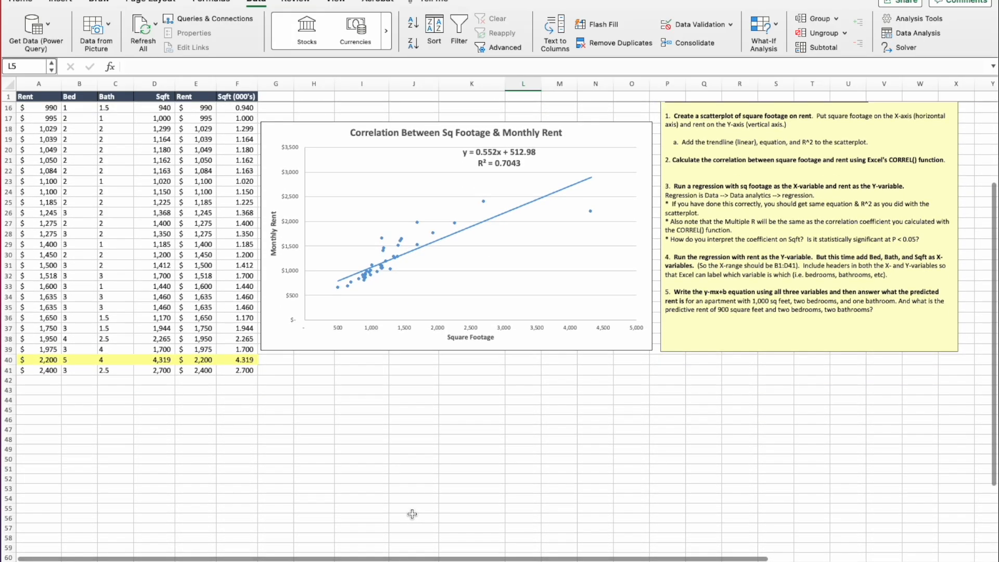
{"action": "left_click", "coordinate": [296, 382]}
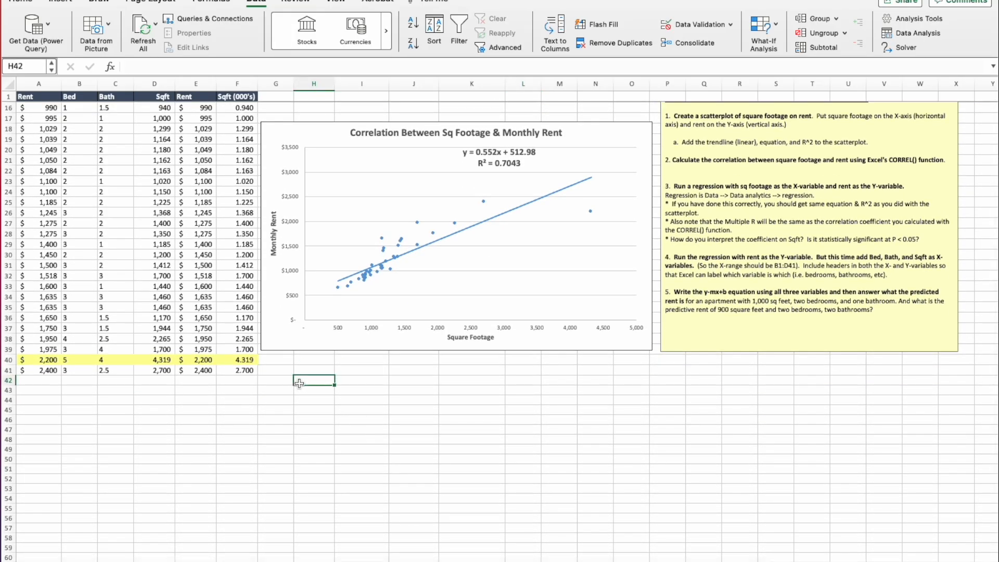
{"action": "left_click", "coordinate": [241, 368]}
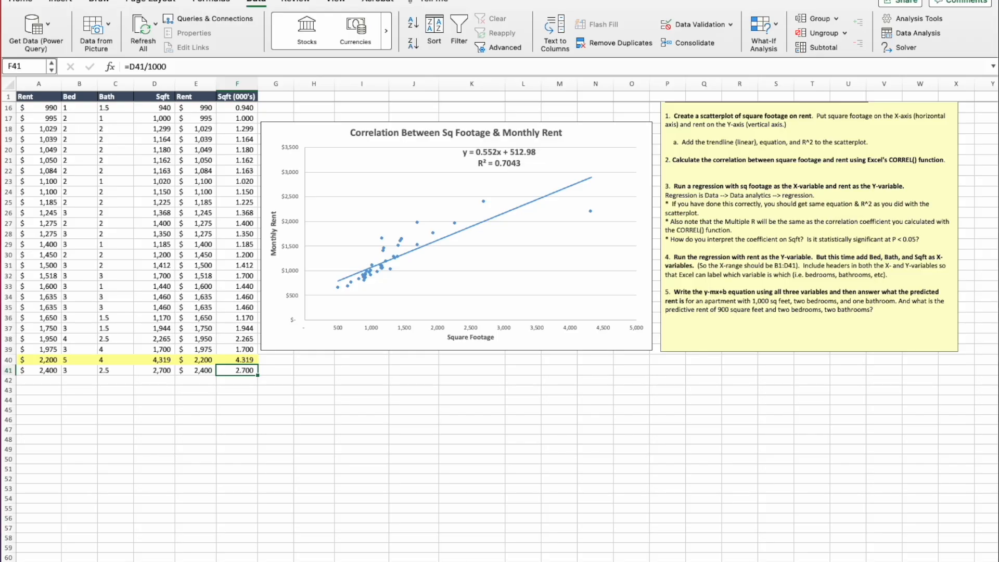
{"action": "left_click", "coordinate": [285, 387]}
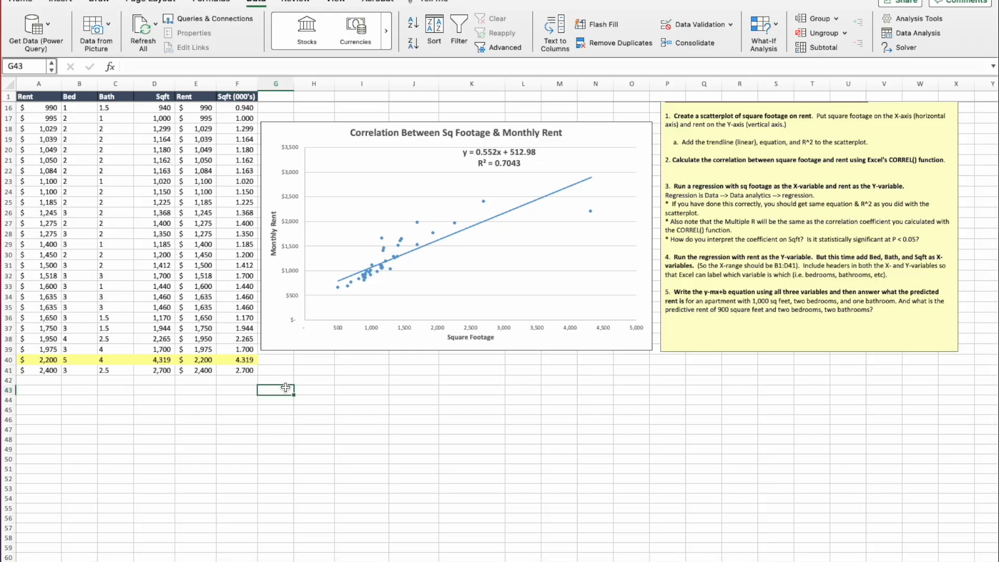
{"action": "left_click", "coordinate": [311, 390]}
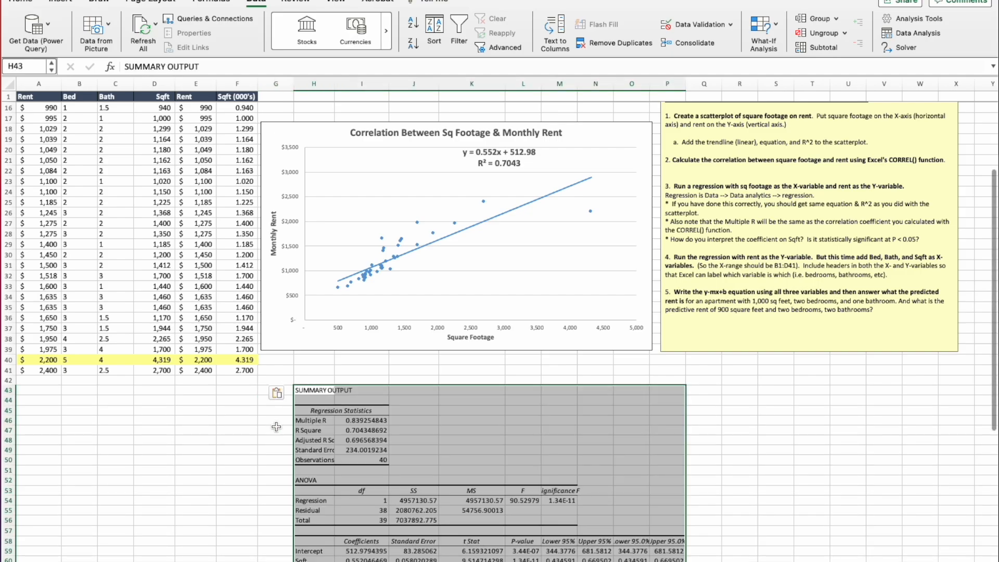
{"action": "left_click", "coordinate": [278, 429]}
{"action": "scroll", "coordinate": [280, 426], "scroll_direction": "down", "scroll_amount": 3}
{"action": "scroll", "coordinate": [280, 427], "scroll_direction": "down", "scroll_amount": 3}
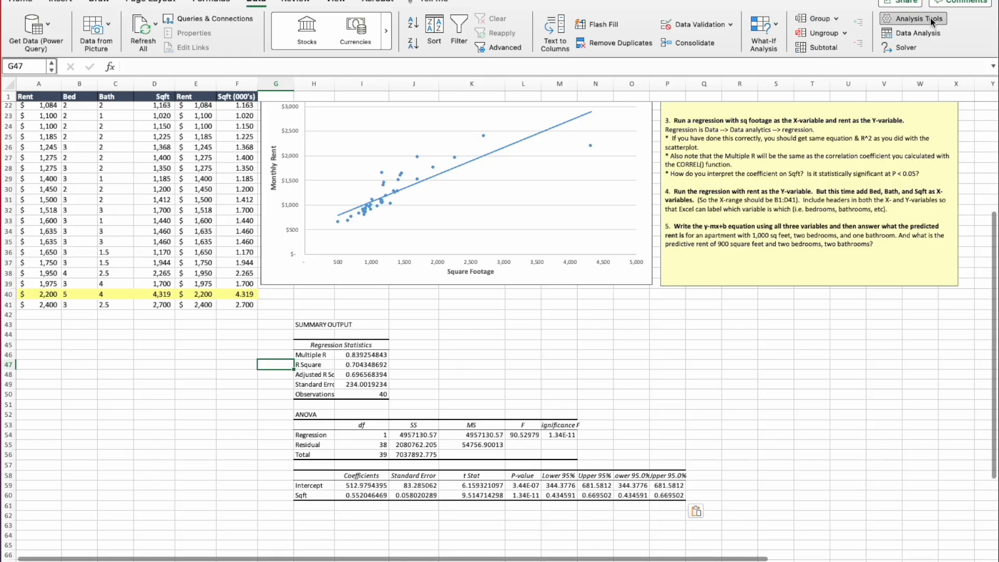
- Reopen the Regression settings to review the Y and X input ranges, and close them without rerunning the analysis
{"action": "left_click", "coordinate": [907, 29]}
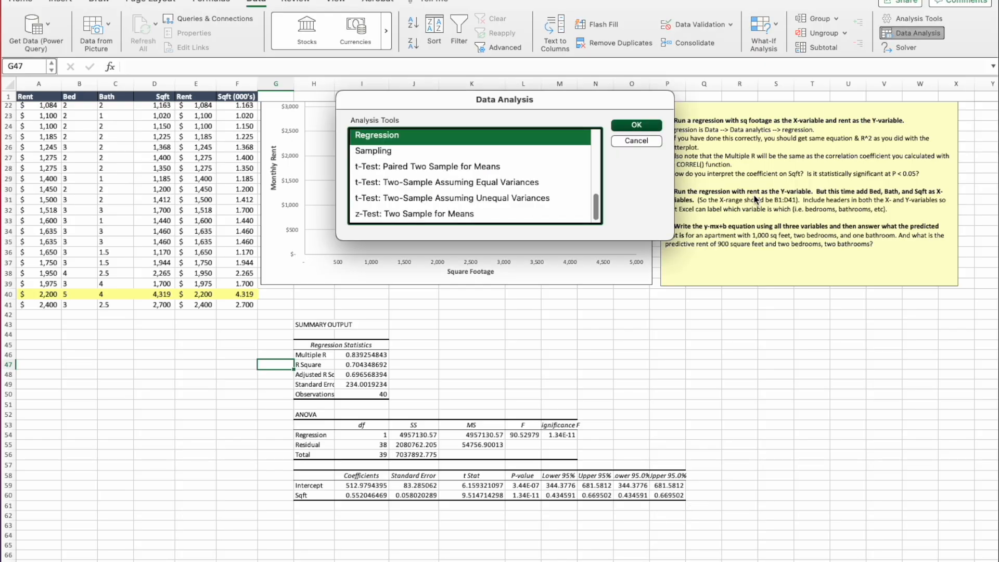
{"action": "left_click", "coordinate": [624, 124]}
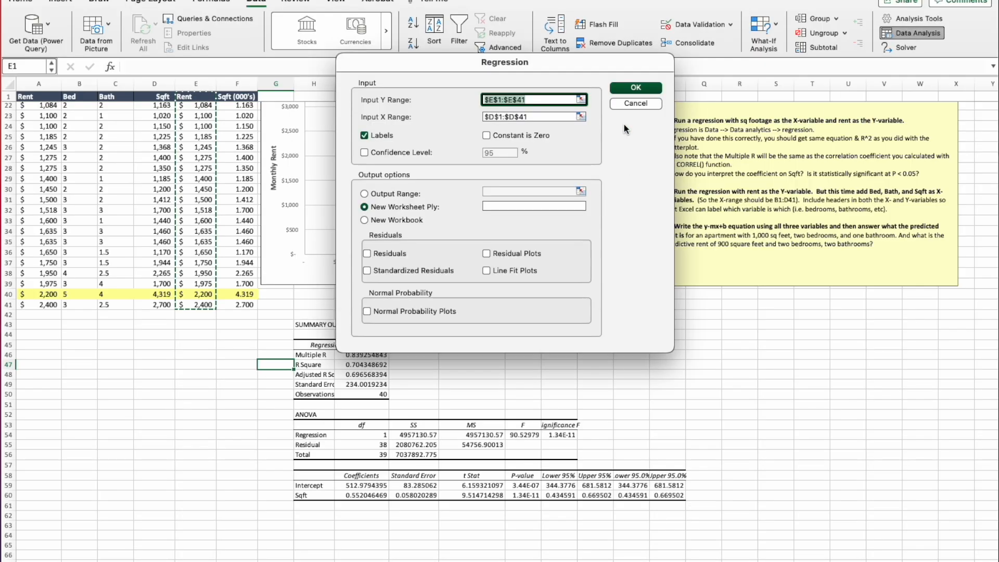
{"action": "left_click", "coordinate": [528, 101]}
{"action": "left_click_drag", "start_coordinate": [527, 100], "coordinate": [485, 99]}
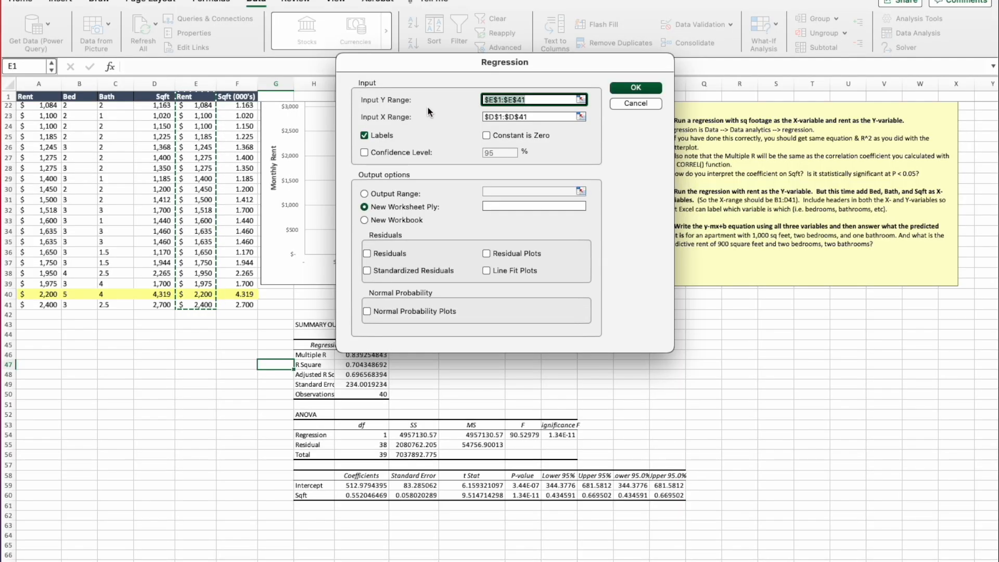
{"action": "left_click", "coordinate": [487, 117]}
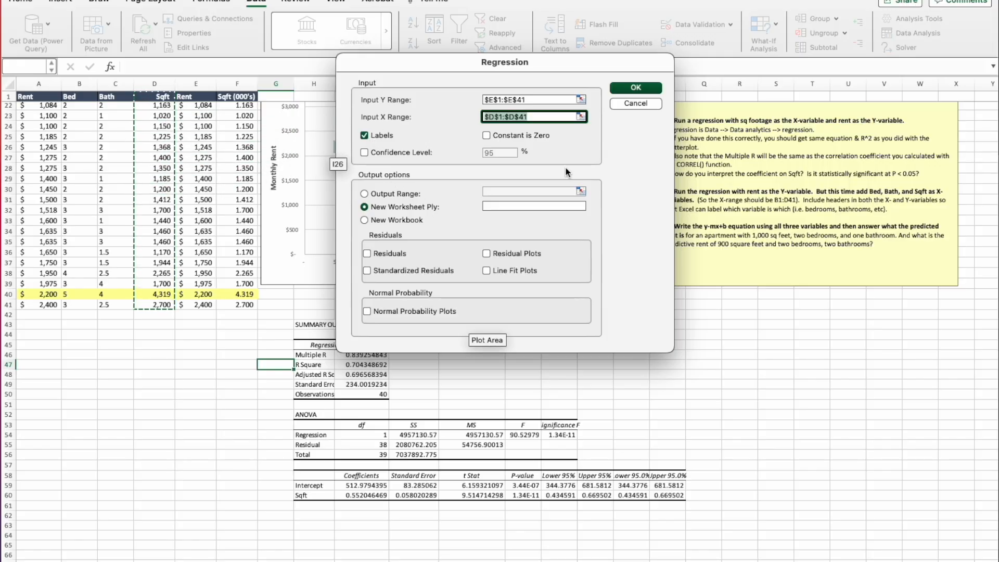
{"action": "left_click", "coordinate": [637, 103]}
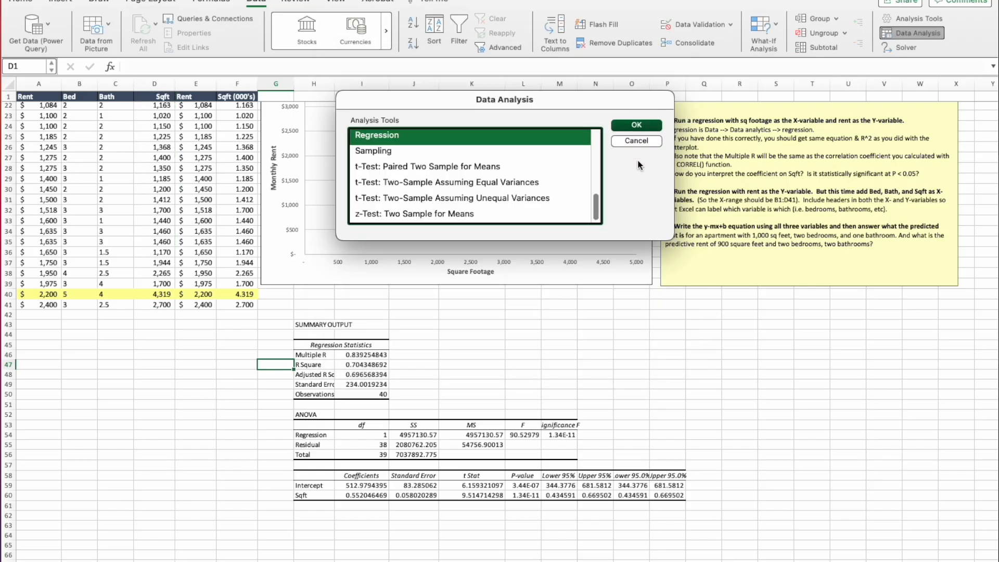
{"action": "left_click", "coordinate": [636, 141]}
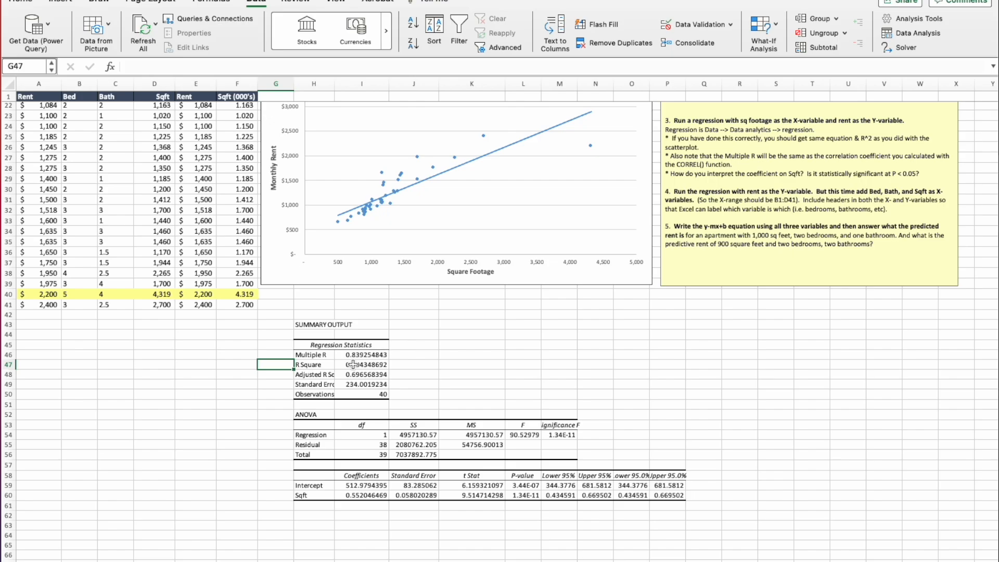
- Label the Multiple R value "Correlation" in J46 and the R Square value "R Sqaure" in J47
{"action": "left_click", "coordinate": [366, 354]}
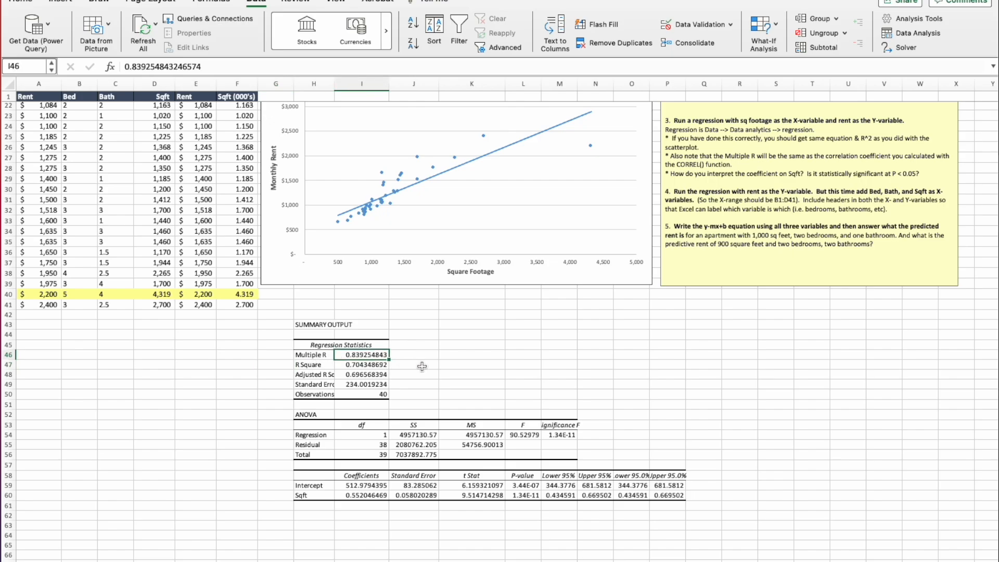
{"action": "left_click", "coordinate": [421, 358]}
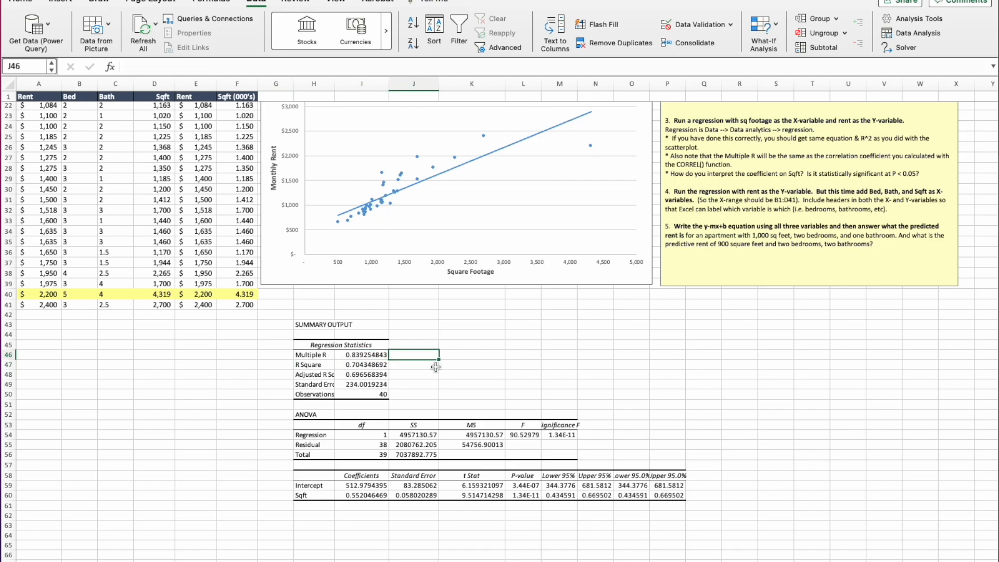
{"action": "type", "text": "Correlation"}
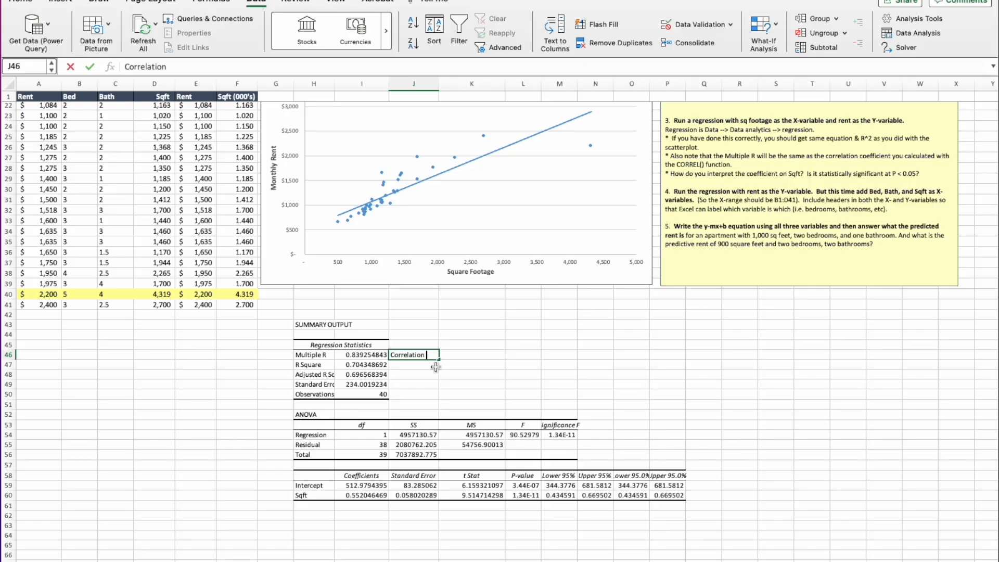
{"action": "left_click", "coordinate": [422, 368]}
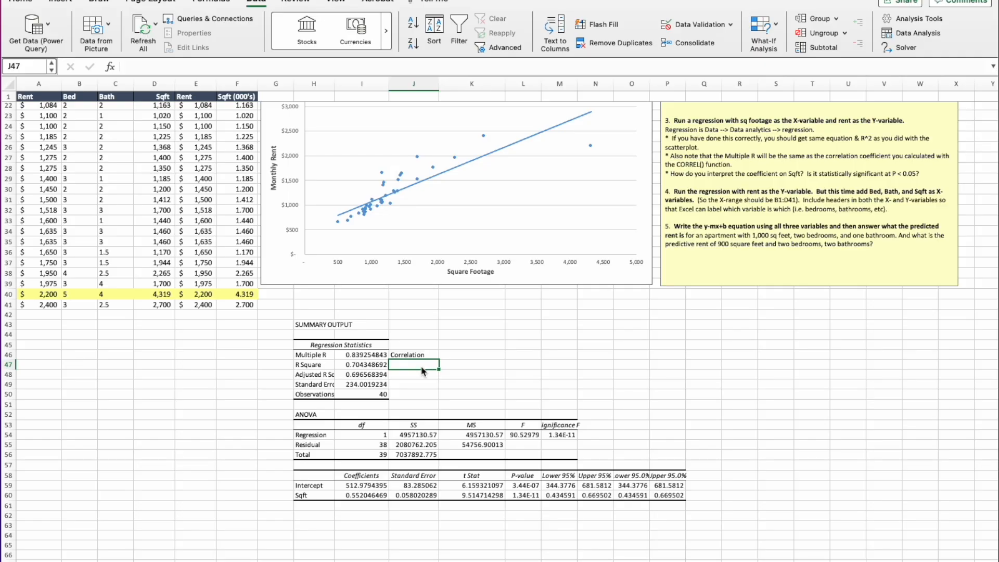
{"action": "type", "text": "R Sqaure"}
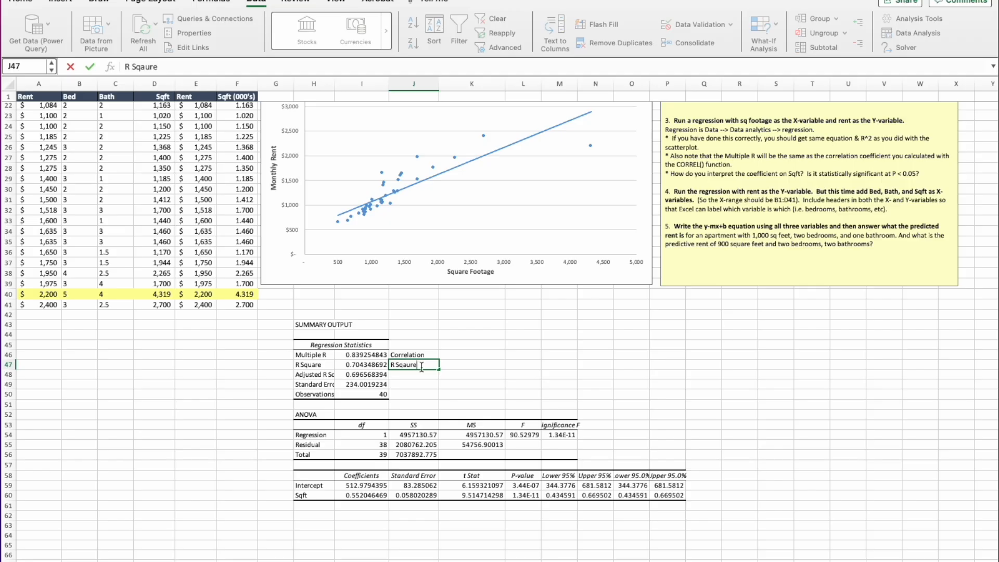
{"action": "left_click", "coordinate": [407, 403]}
- Compare the Multiple R and R Square values in the summary output with the correlation and R^2 calculated in I3 and I4
{"action": "left_click", "coordinate": [362, 354]}
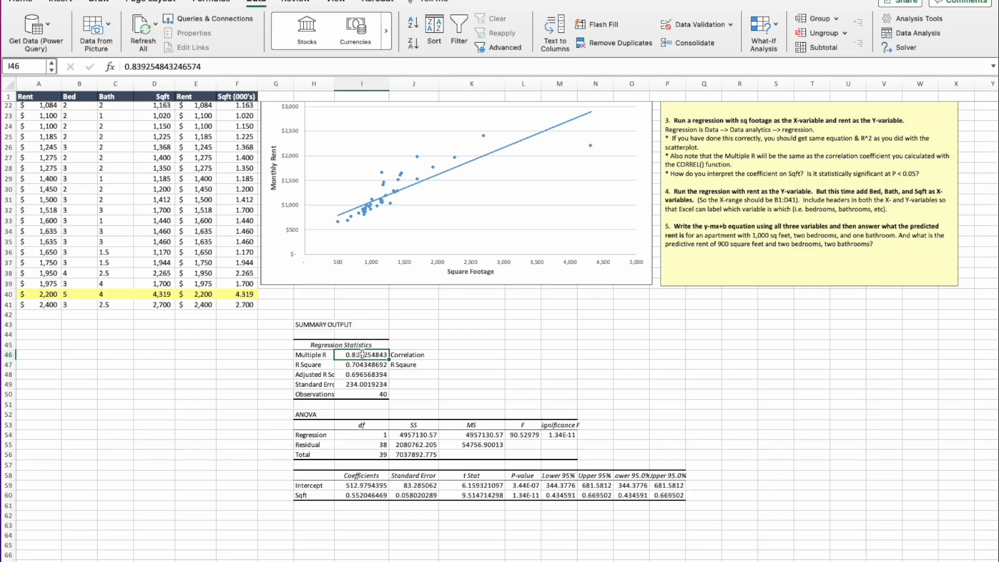
{"action": "scroll", "coordinate": [363, 354], "scroll_direction": "up", "scroll_amount": 10}
{"action": "left_click", "coordinate": [373, 119]}
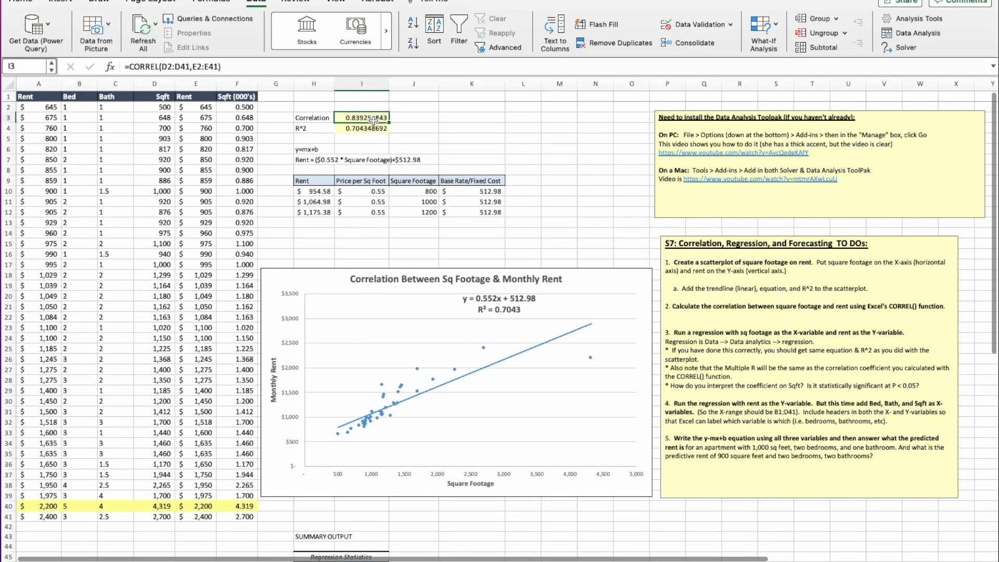
{"action": "scroll", "coordinate": [356, 416], "scroll_direction": "down", "scroll_amount": 6}
{"action": "left_click", "coordinate": [356, 416]}
{"action": "scroll", "coordinate": [386, 204], "scroll_direction": "up", "scroll_amount": 6}
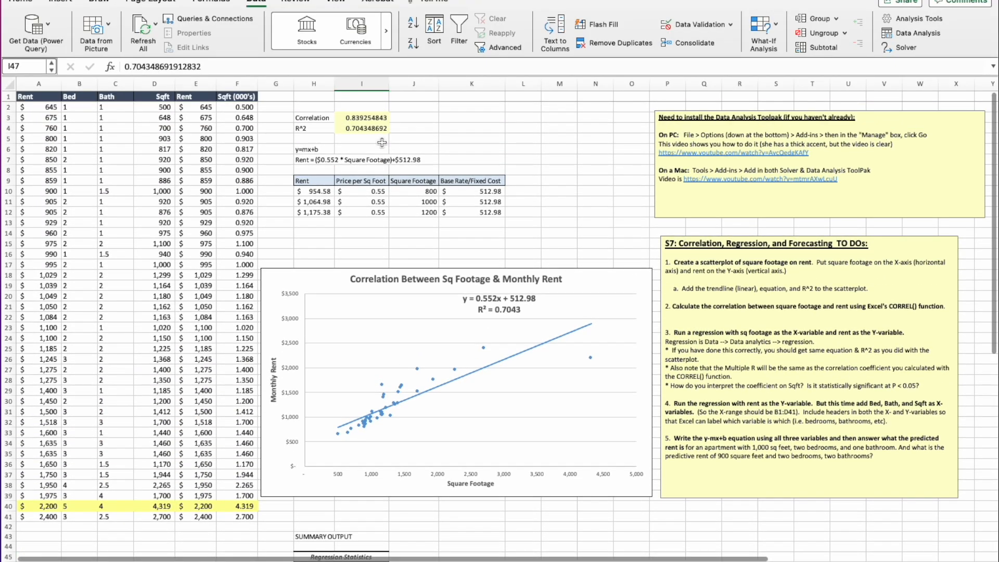
{"action": "left_click", "coordinate": [371, 128]}
{"action": "scroll", "coordinate": [366, 189], "scroll_direction": "down", "scroll_amount": 4}
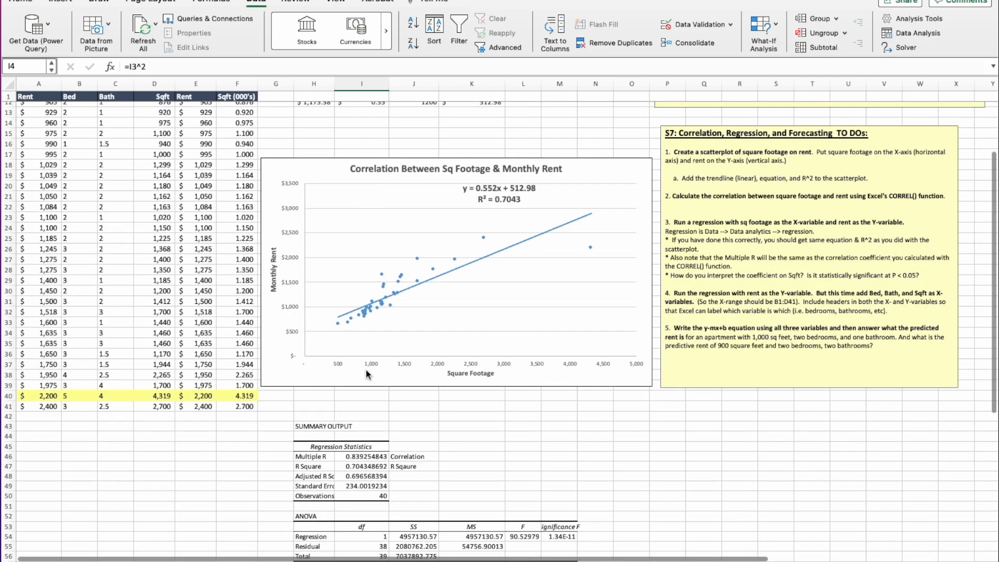
- Highlight the Multiple R and R Square values in I46 and I47 with the light yellow fill
{"action": "left_click", "coordinate": [360, 457]}
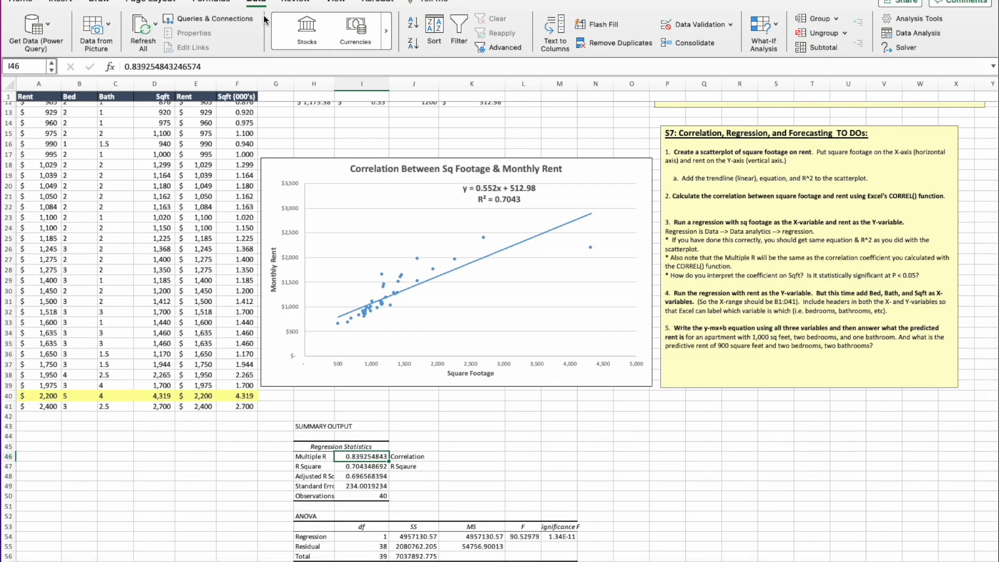
{"action": "left_click", "coordinate": [26, 3]}
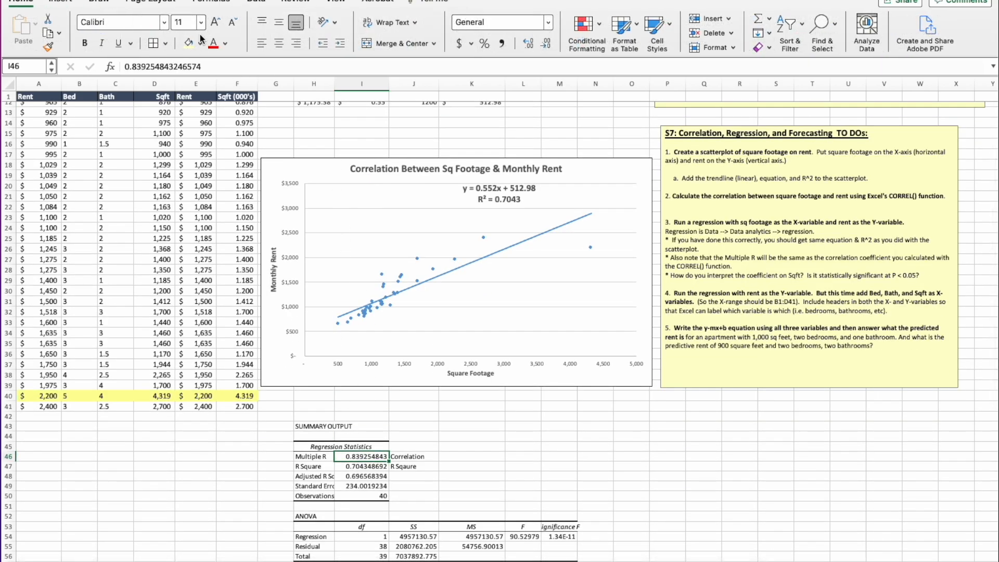
{"action": "left_click", "coordinate": [352, 467]}
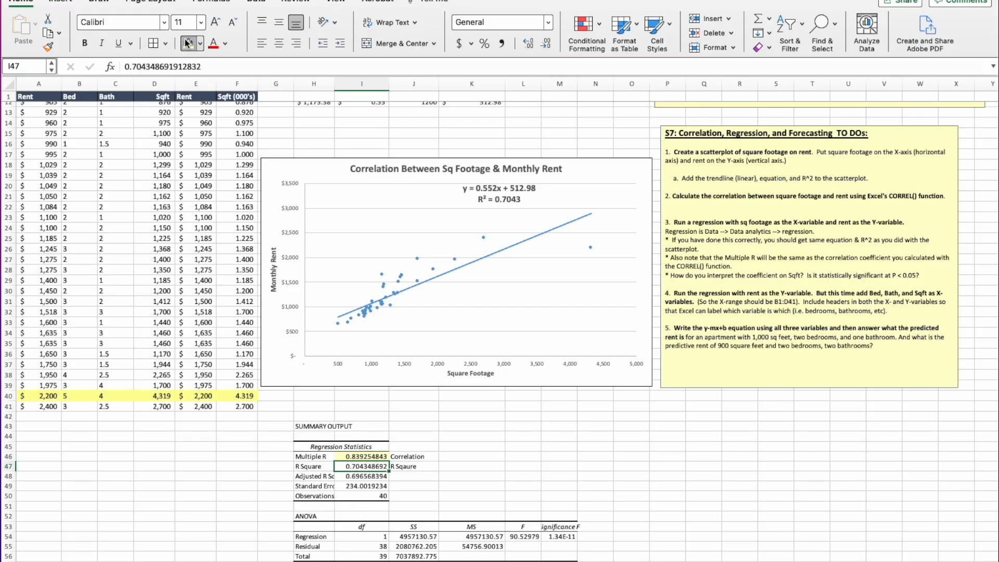
- Compare the Intercept coefficient with the base rate and the chart's trendline equation, and highlight it in I59 with the light yellow fill
{"action": "scroll", "coordinate": [270, 484], "scroll_direction": "down", "scroll_amount": 2}
{"action": "scroll", "coordinate": [270, 484], "scroll_direction": "down", "scroll_amount": 5}
{"action": "left_click", "coordinate": [357, 449]}
{"action": "scroll", "coordinate": [365, 481], "scroll_direction": "up", "scroll_amount": 12}
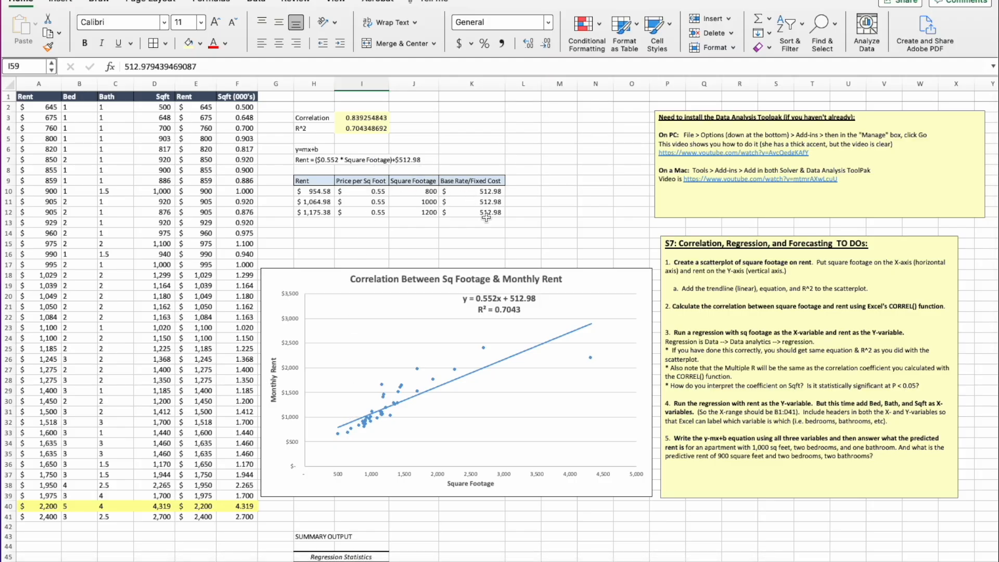
{"action": "left_click", "coordinate": [517, 300]}
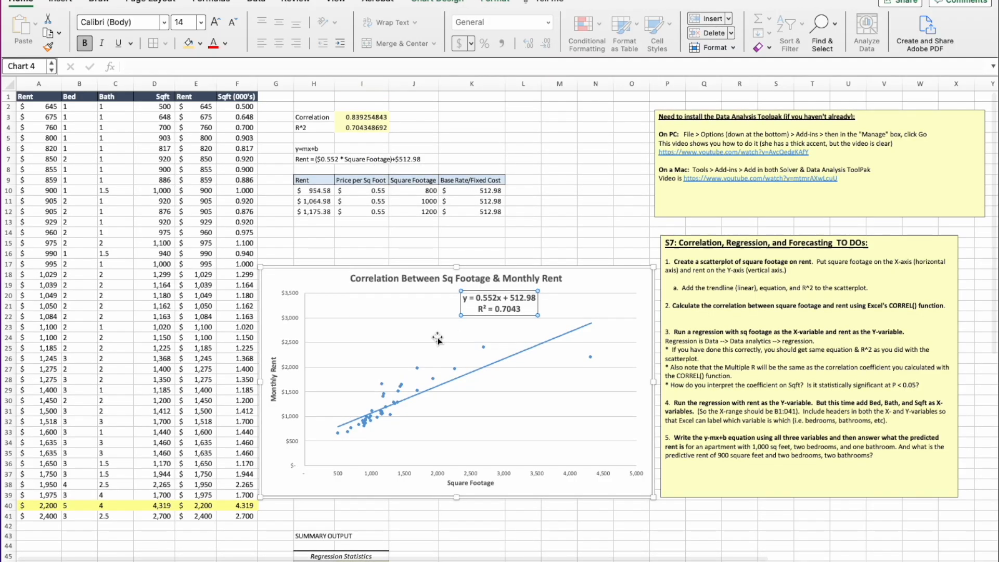
{"action": "scroll", "coordinate": [448, 338], "scroll_direction": "down", "scroll_amount": 6}
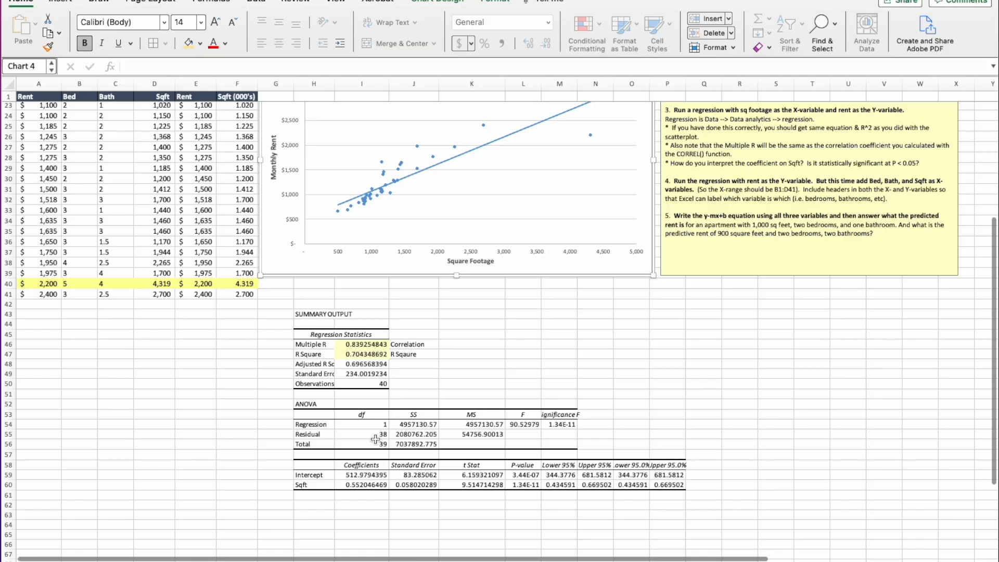
{"action": "left_click", "coordinate": [359, 475]}
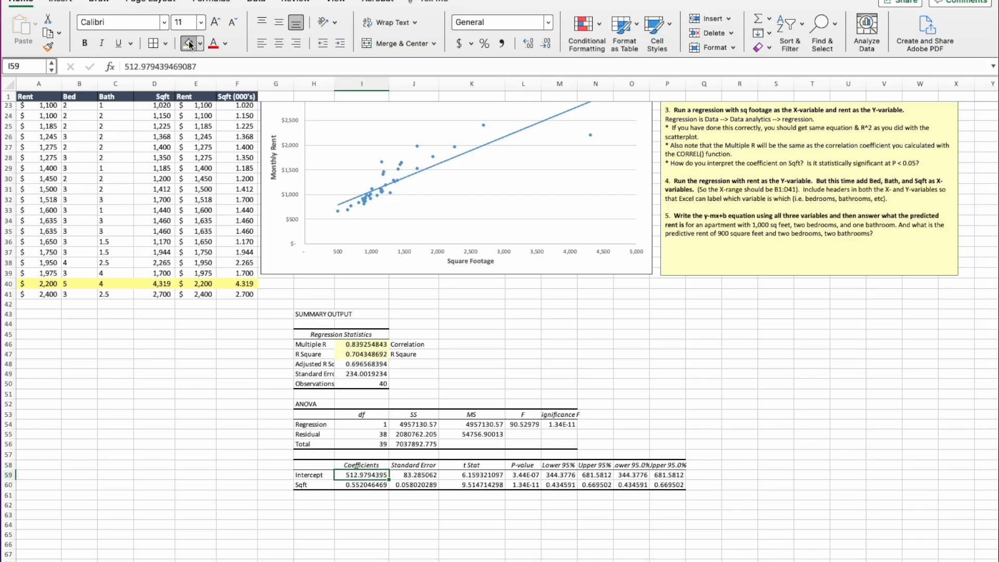
- Compare the Sqft coefficient with the price per square foot and trendline slope, and highlight it in I60 with the light yellow fill
{"action": "left_click", "coordinate": [353, 486]}
{"action": "scroll", "coordinate": [352, 499], "scroll_direction": "up", "scroll_amount": 6}
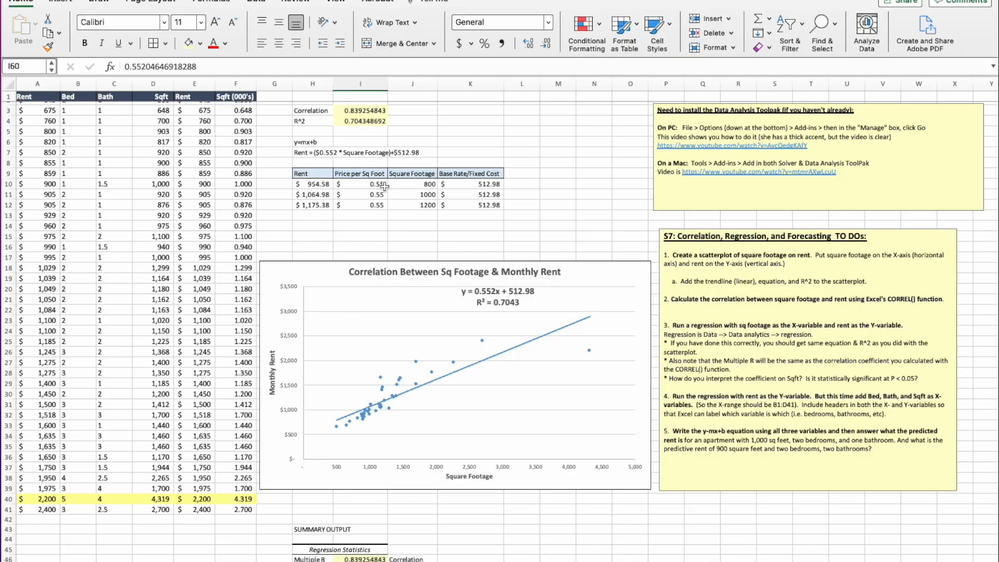
{"action": "scroll", "coordinate": [388, 218], "scroll_direction": "down", "scroll_amount": 6}
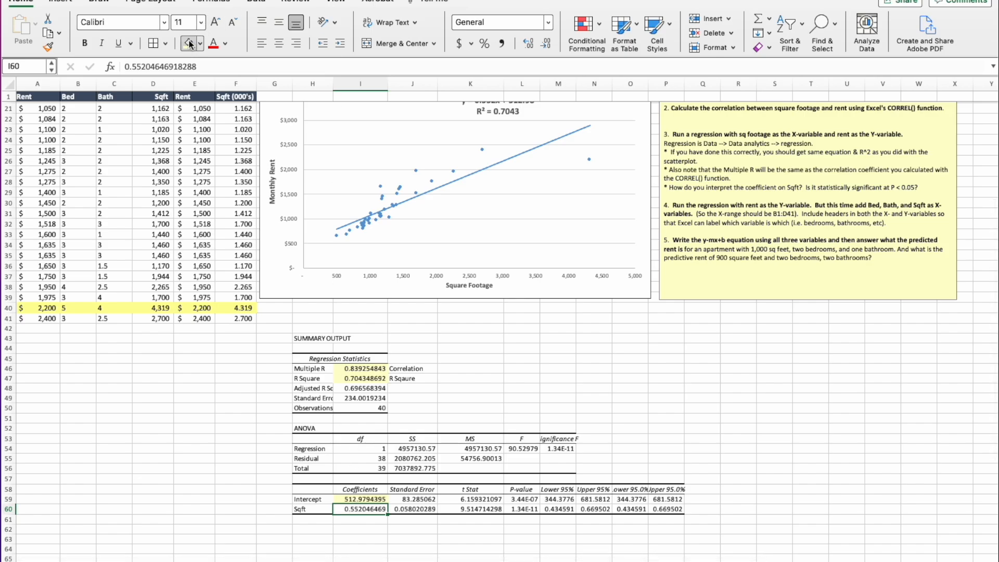
{"action": "left_click", "coordinate": [245, 459]}
{"action": "scroll", "coordinate": [245, 462], "scroll_direction": "down", "scroll_amount": 4}
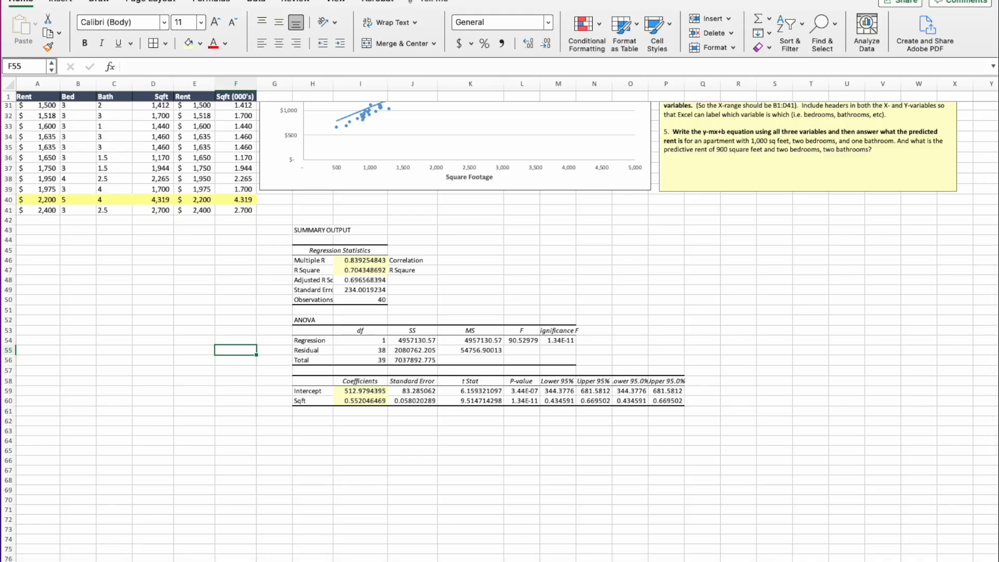
- Label H63 "Y-Intercept" and link I63 to the Intercept coefficient with =I59
{"action": "left_click", "coordinate": [319, 435]}
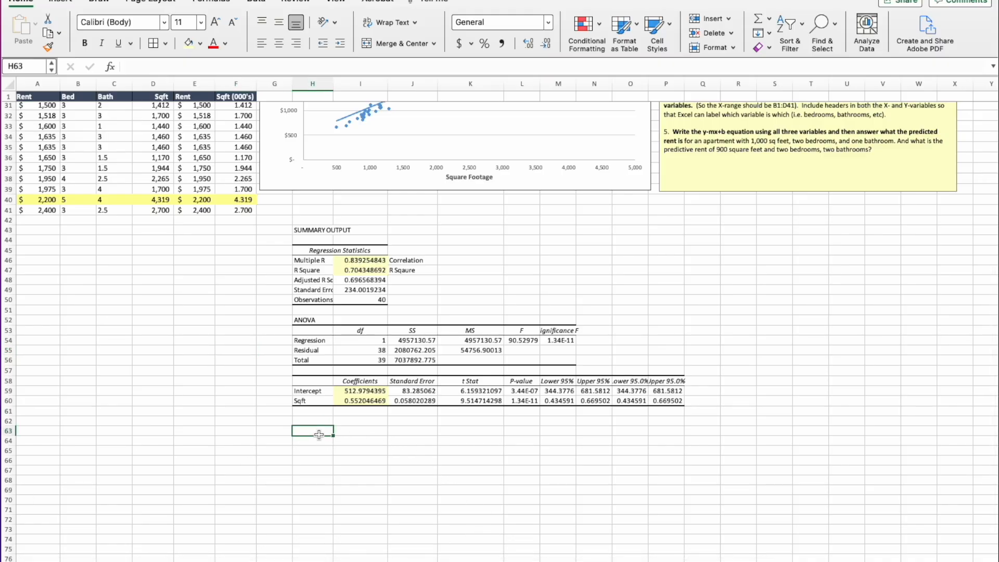
{"action": "type", "text": "y-Intercept"}
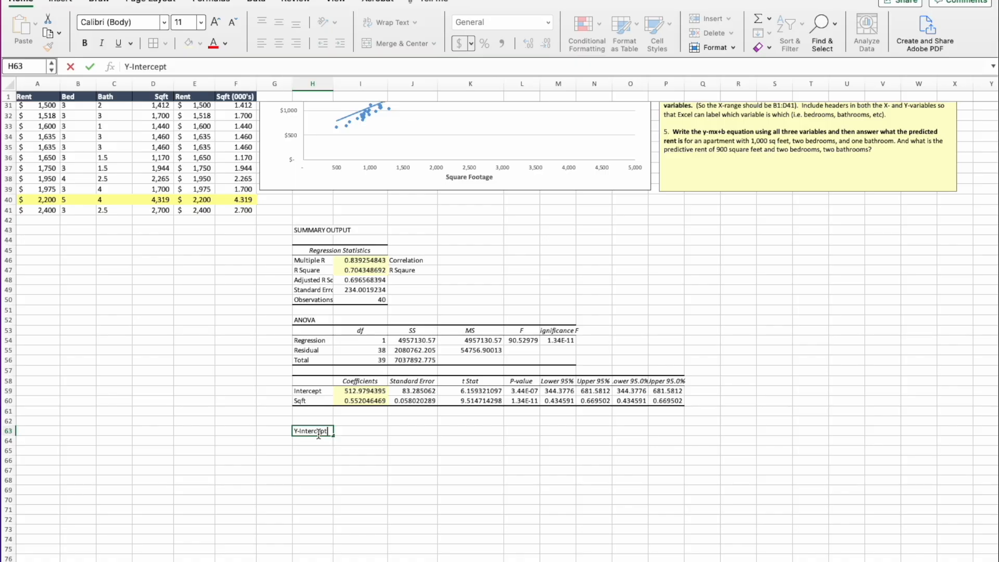
{"action": "key", "text": "Tab"}
{"action": "type", "text": "="}
{"action": "left_click", "coordinate": [364, 391]}
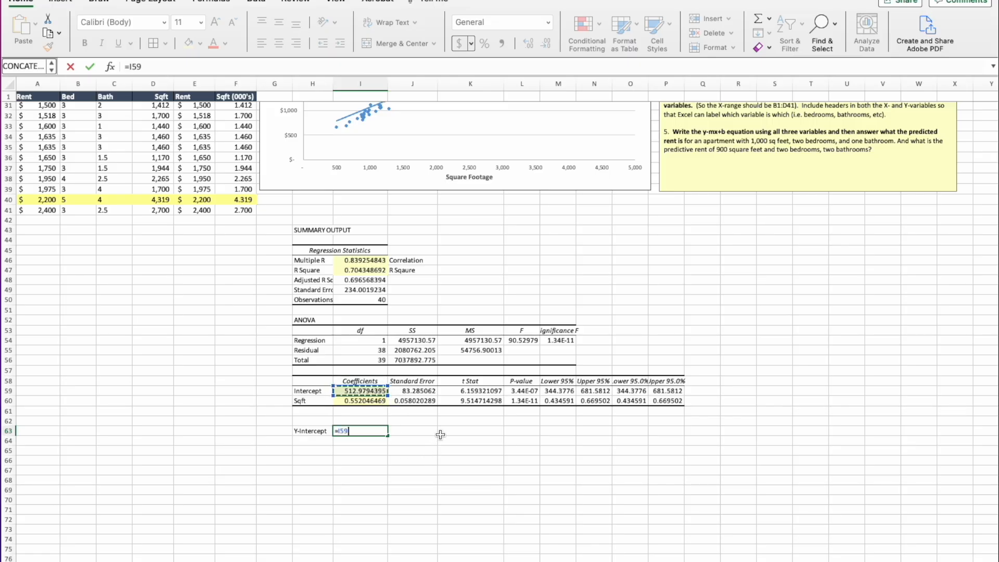
{"action": "key", "text": "Return"}
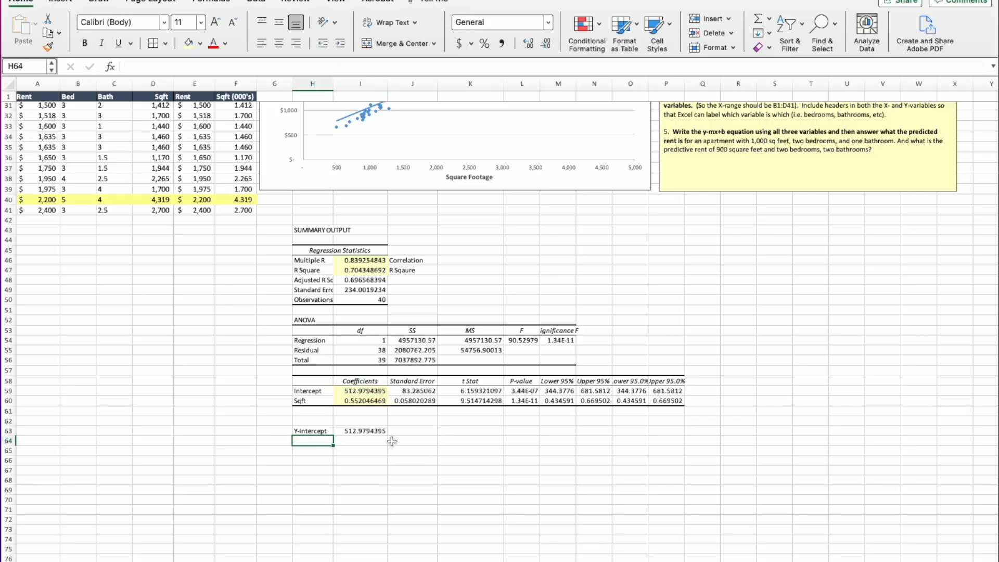
{"action": "left_click", "coordinate": [364, 432]}
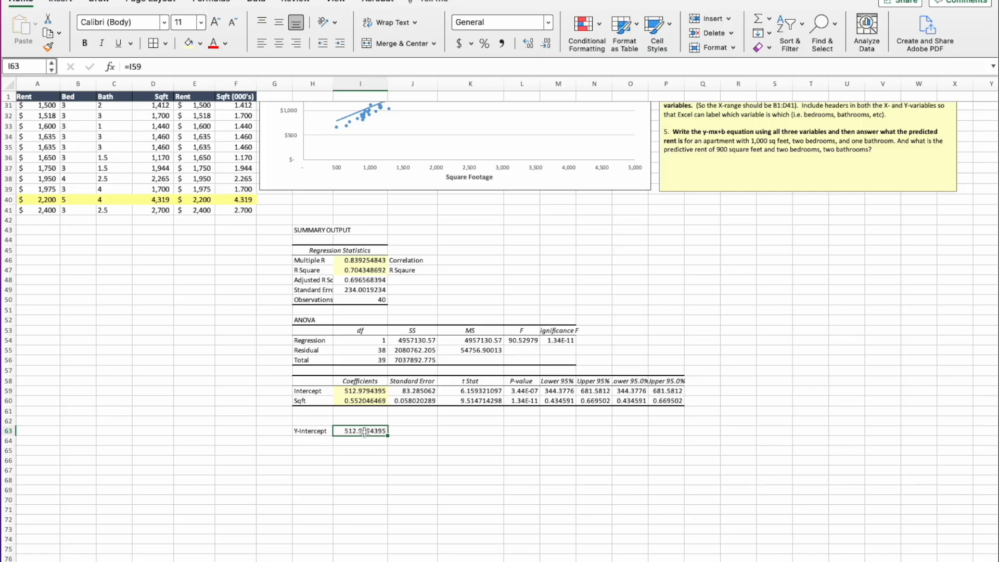
- Label H64 "Sq footage" and link I64 to the Sqft coefficient with =I60
{"action": "left_click", "coordinate": [331, 443]}
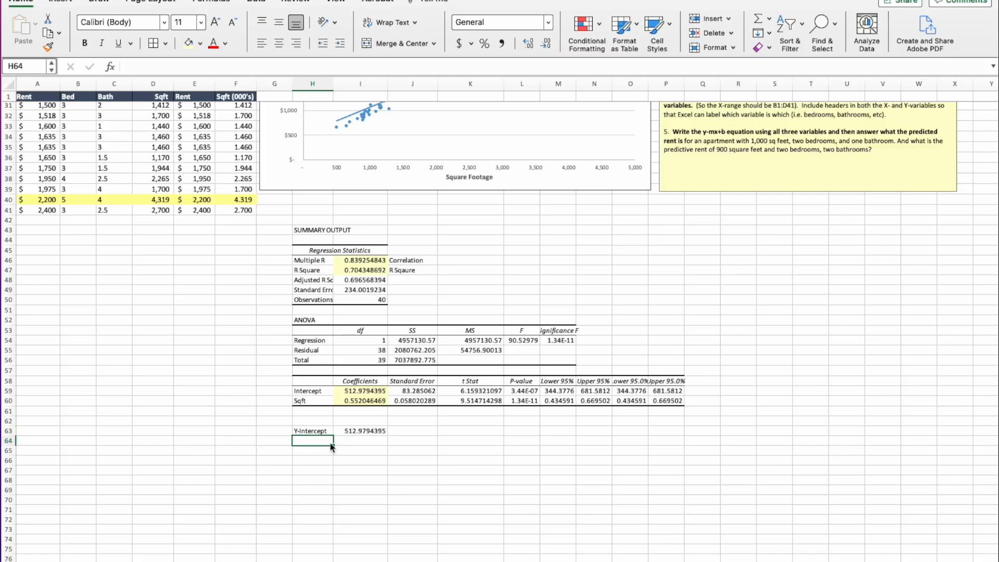
{"action": "type", "text": "Swa"}
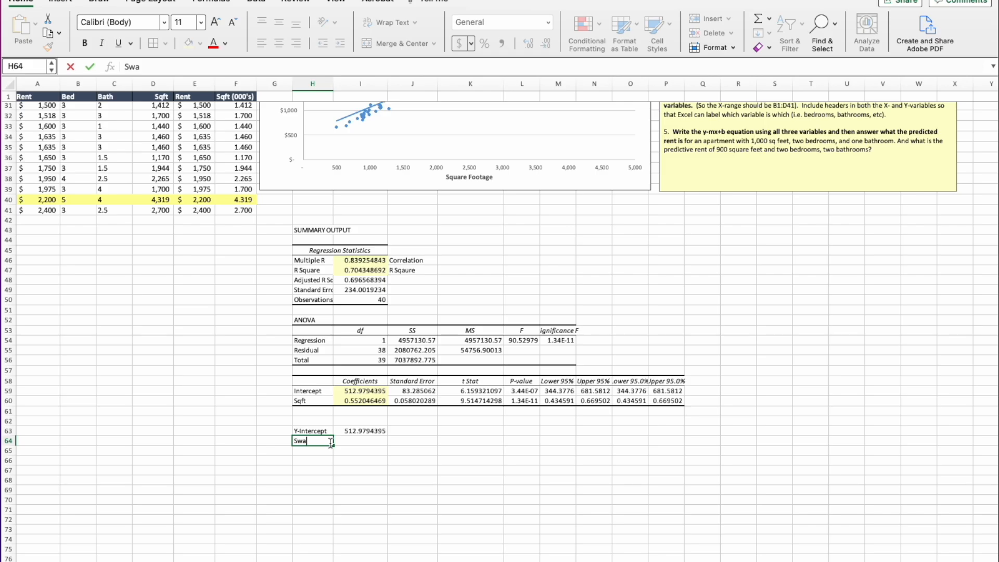
{"action": "key", "text": "BackSpace"}
{"action": "key", "text": "BackSpace"}
{"action": "key", "text": "Tab"}
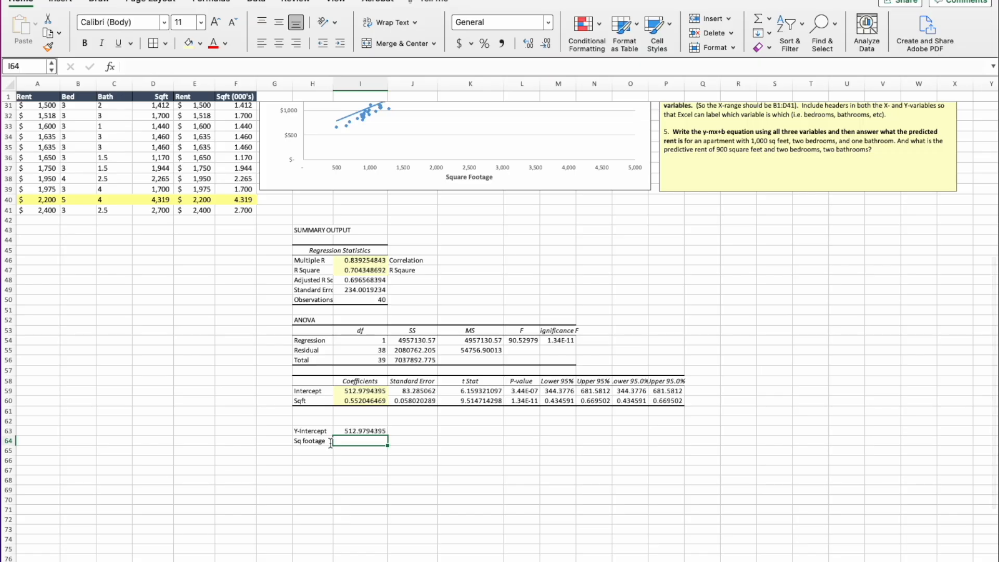
{"action": "type", "text": "="}
{"action": "left_click", "coordinate": [364, 401]}
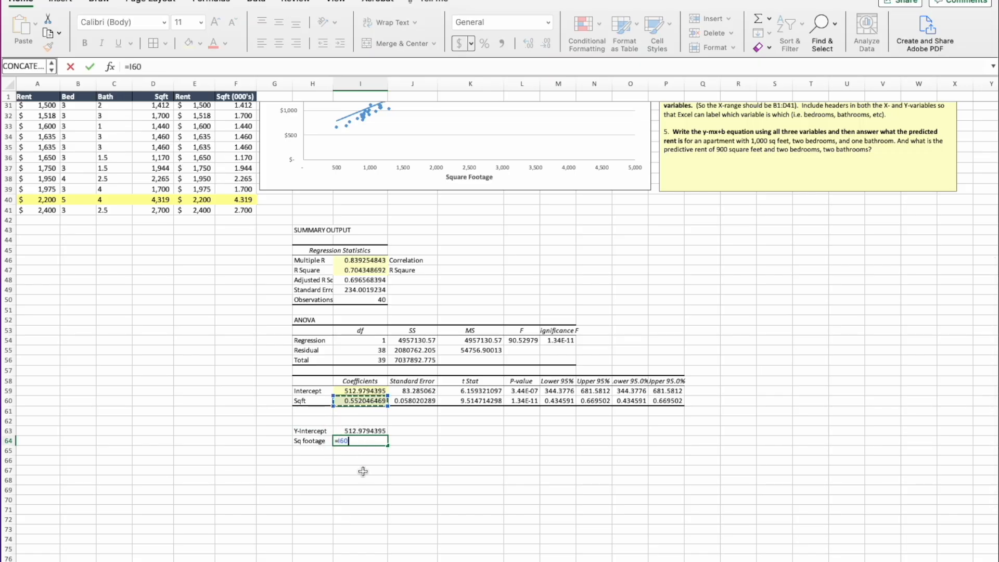
{"action": "key", "text": "Return"}
- Label H65 "Predictive Rent" and widen column H so the label fits
{"action": "left_click", "coordinate": [314, 452]}
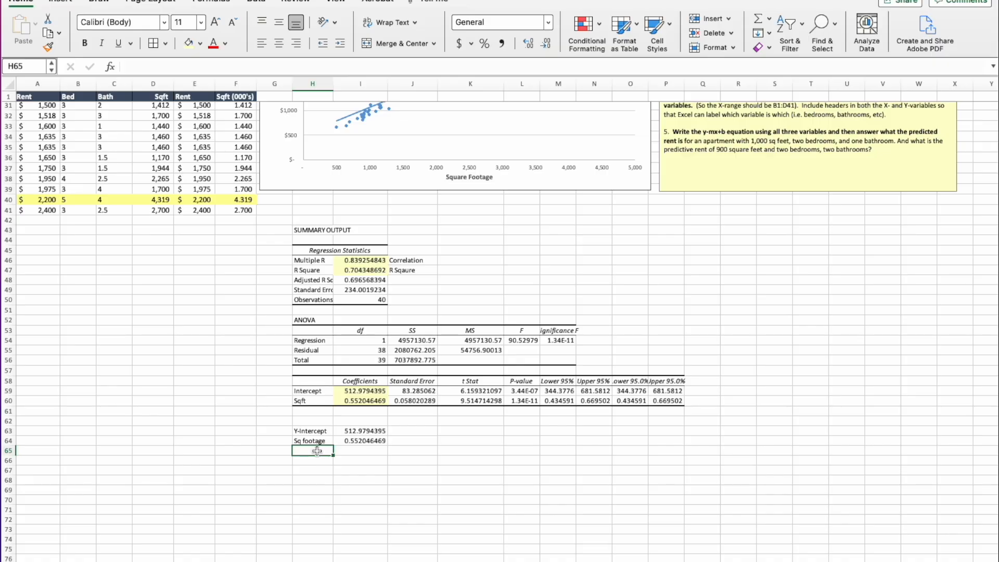
{"action": "type", "text": "Predic"}
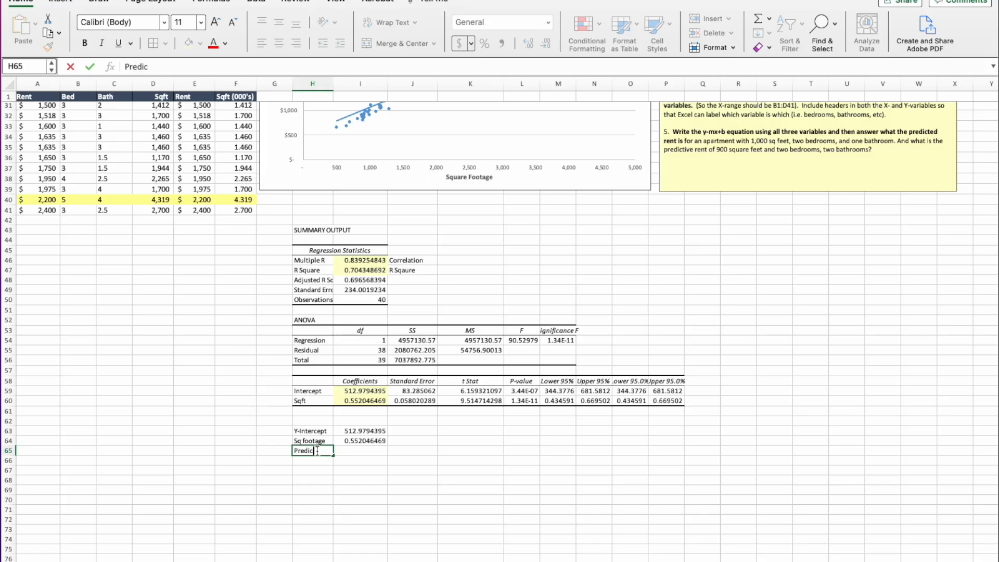
{"action": "type", "text": "tive Rent"}
{"action": "left_click_drag", "start_coordinate": [332, 86], "coordinate": [340, 86]}
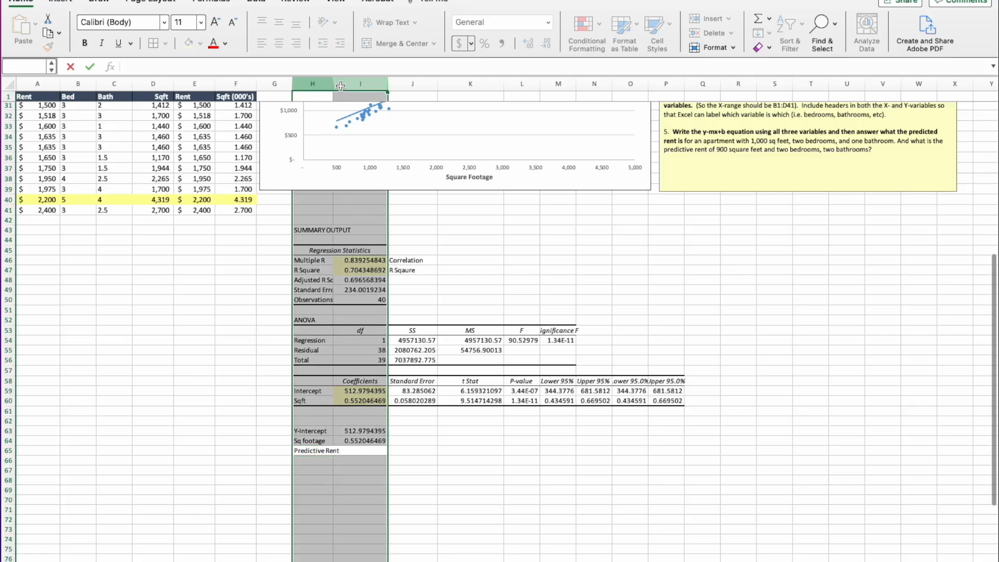
{"action": "left_click", "coordinate": [153, 470]}
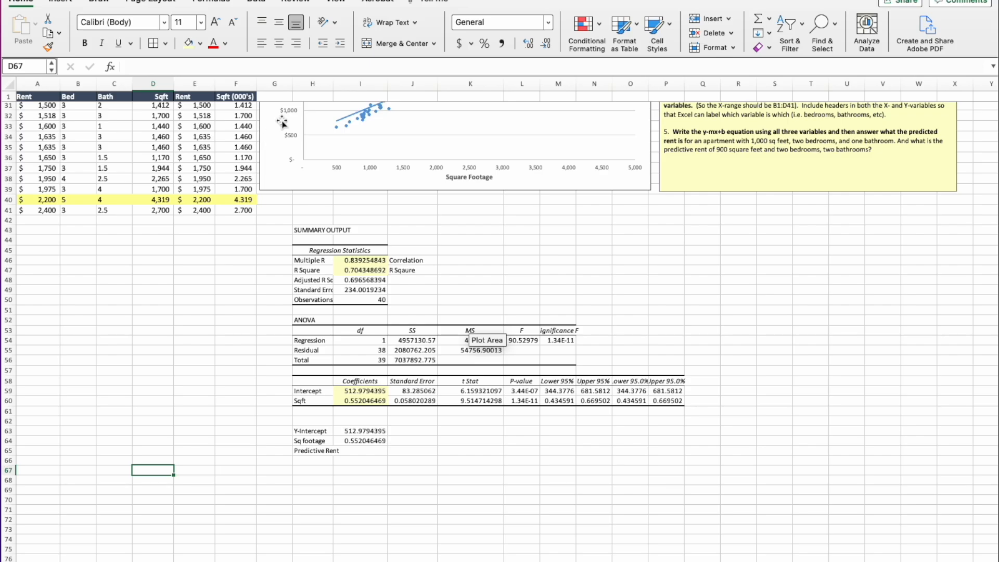
{"action": "left_click_drag", "start_coordinate": [340, 82], "coordinate": [351, 84]}
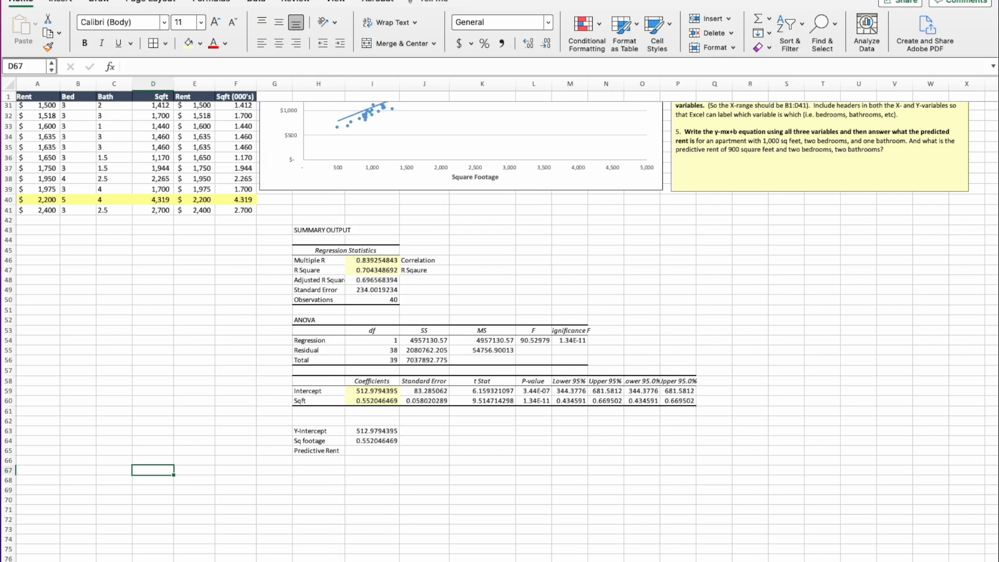
- Enter 1200 as the square footage in J64, beside the Sq footage coefficient
{"action": "left_click", "coordinate": [376, 452]}
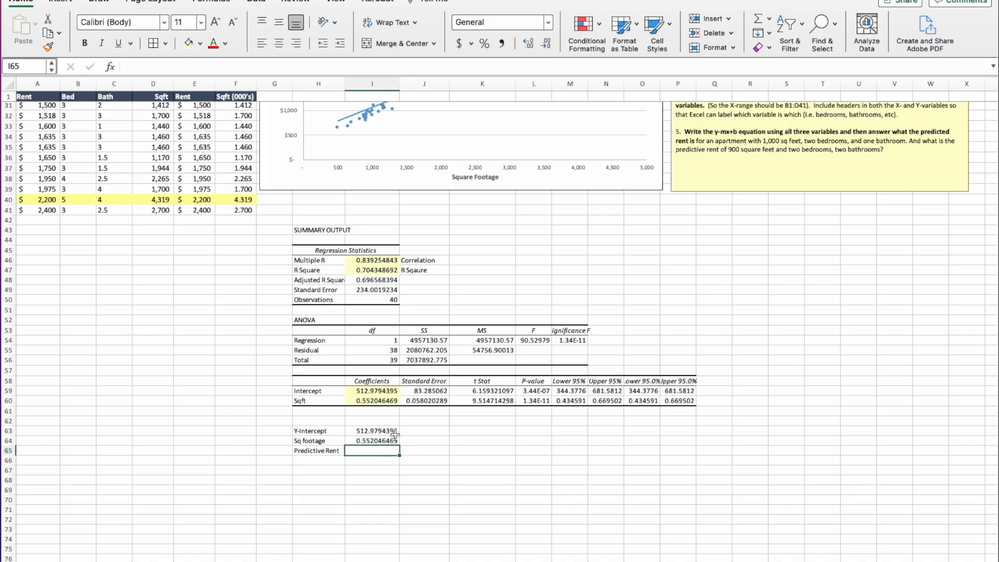
{"action": "left_click", "coordinate": [436, 440]}
{"action": "type", "text": "1200"}
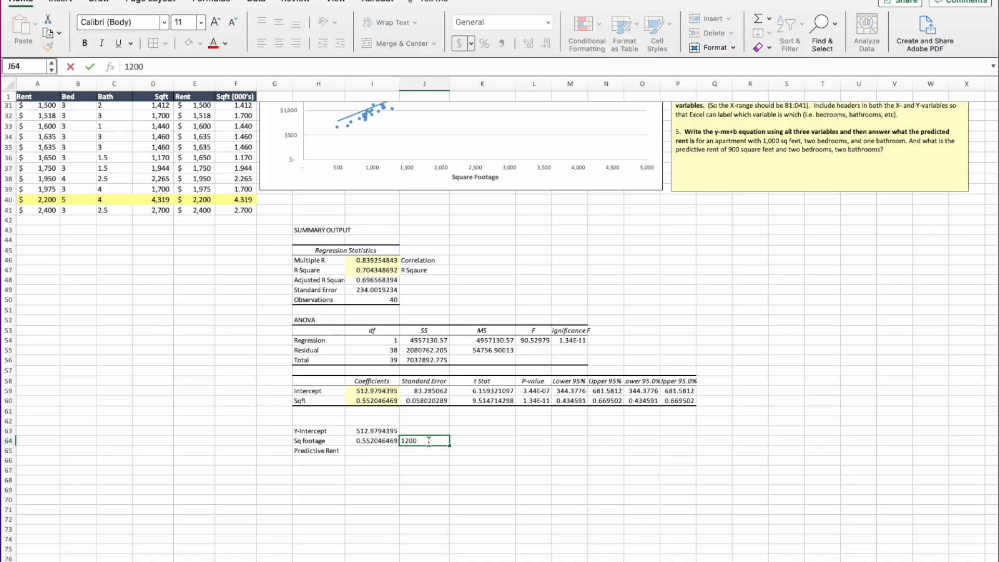
{"action": "left_click", "coordinate": [426, 470]}
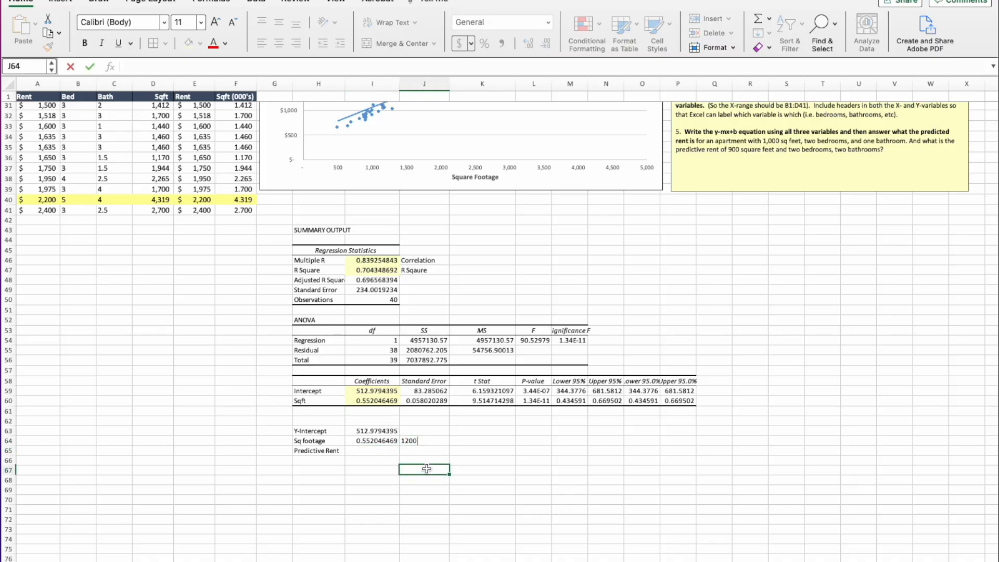
- Format the Y-Intercept and Sq footage values in I63:I64 as Accounting with a dollar sign
{"action": "left_click", "coordinate": [382, 431]}
{"action": "left_click_drag", "start_coordinate": [382, 431], "coordinate": [381, 442]}
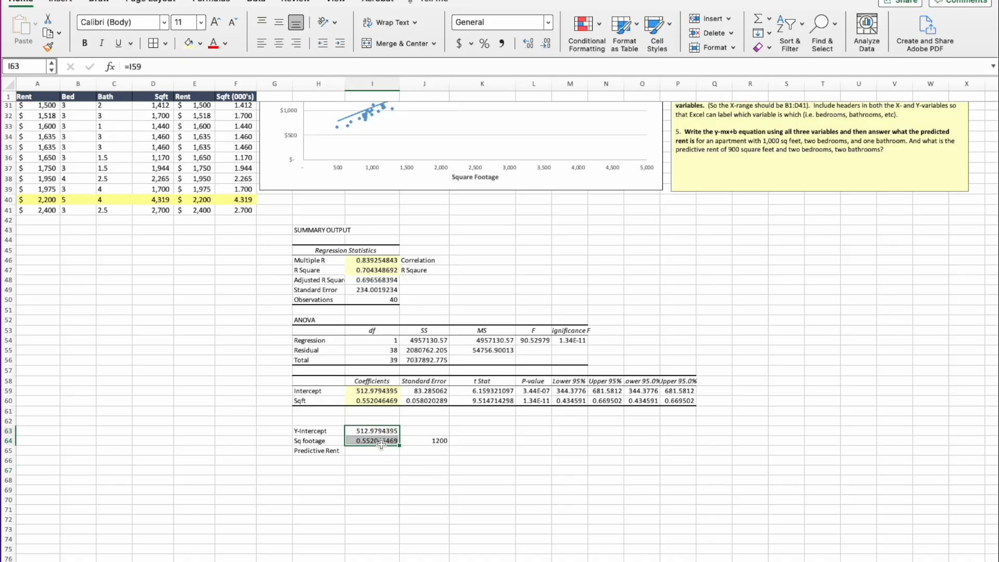
{"action": "left_click", "coordinate": [457, 45]}
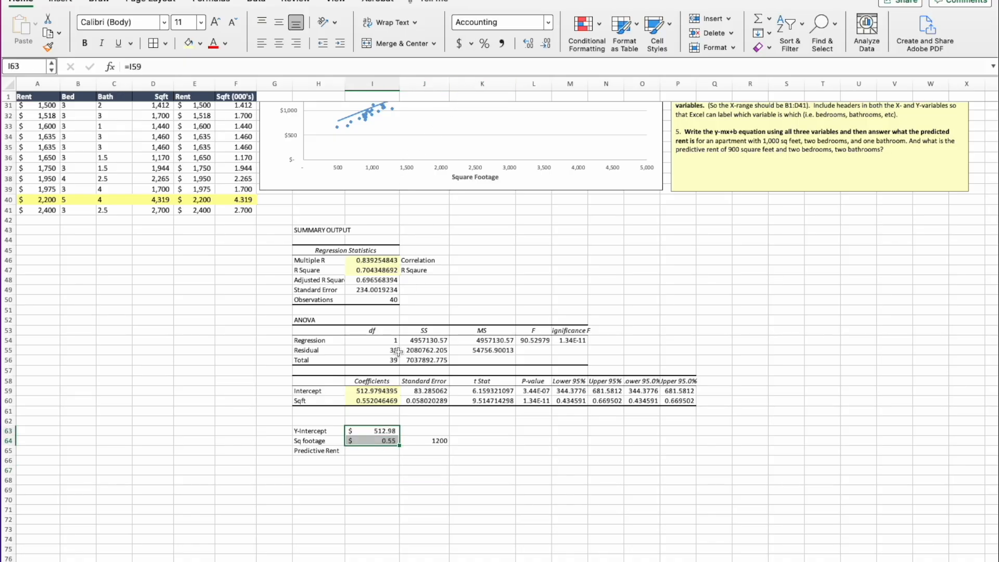
{"action": "left_click", "coordinate": [425, 471]}
- Multiply the square footage by its coefficient in K64 with =J64*I64
{"action": "left_click", "coordinate": [495, 442]}
{"action": "type", "text": "="}
{"action": "left_click", "coordinate": [441, 440]}
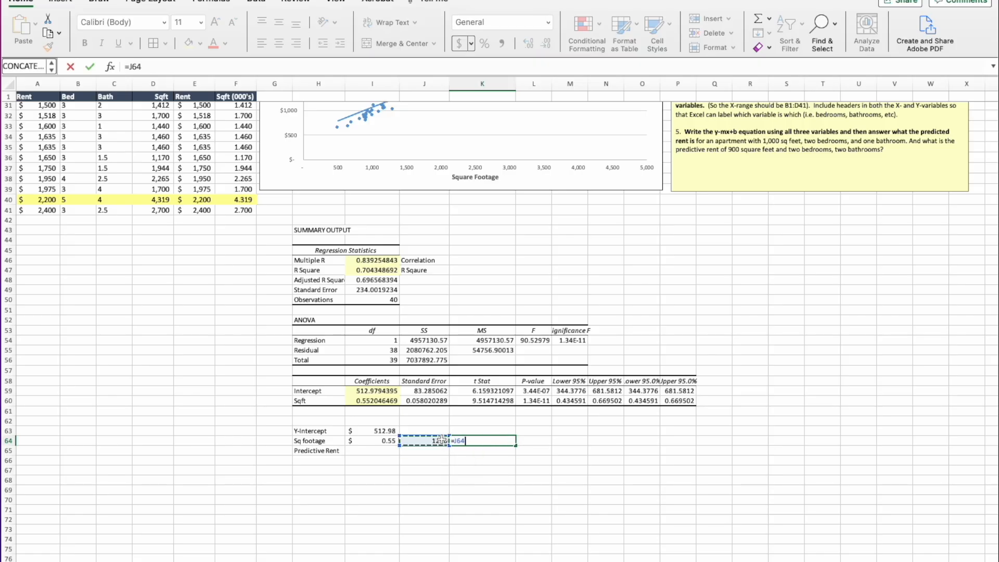
{"action": "type", "text": "*"}
{"action": "left_click", "coordinate": [377, 443]}
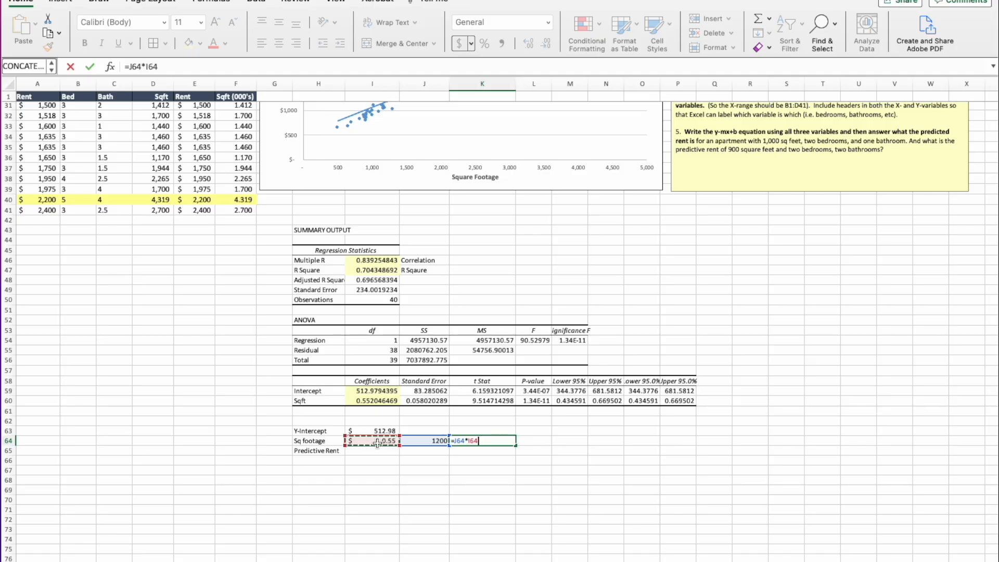
{"action": "key", "text": "Return"}
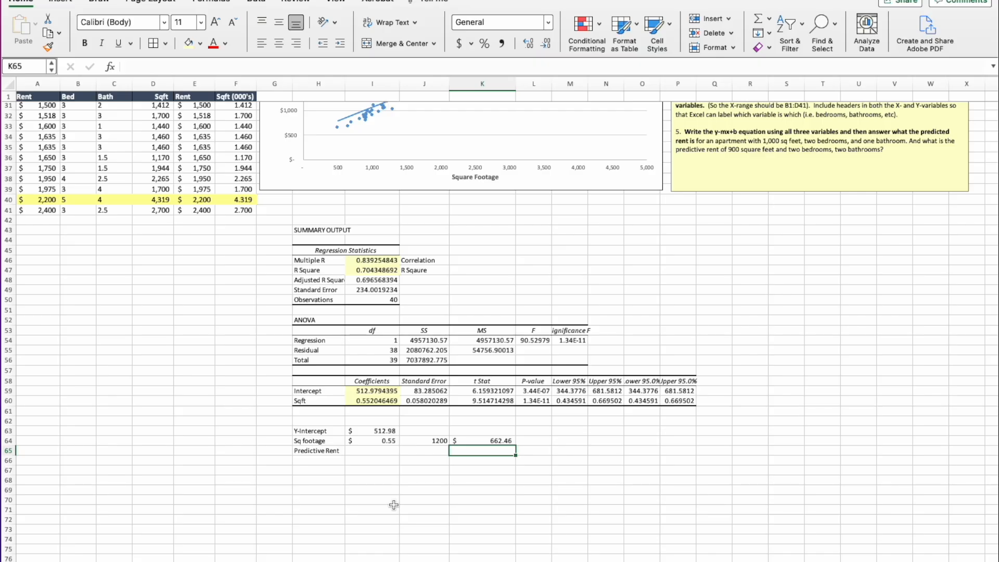
- Calculate the predictive rent in I65 by adding the intercept and the square footage amount with =I63+K64
{"action": "left_click", "coordinate": [381, 451]}
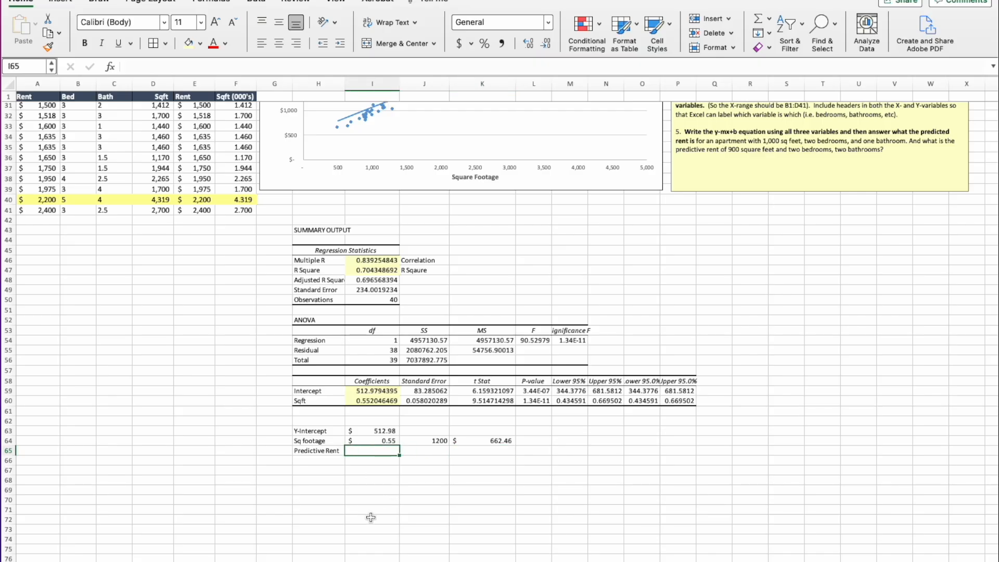
{"action": "type", "text": "="}
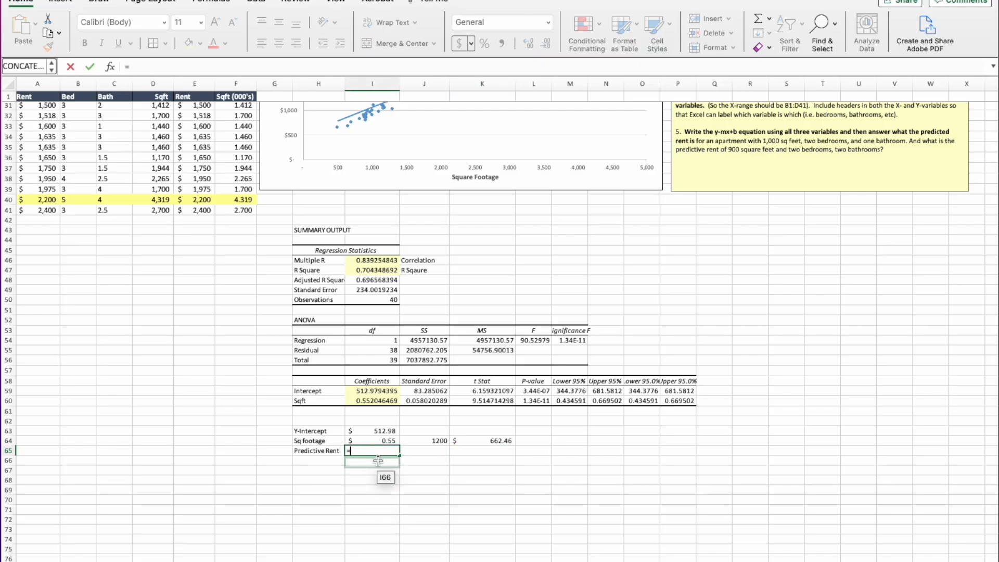
{"action": "left_click", "coordinate": [381, 431]}
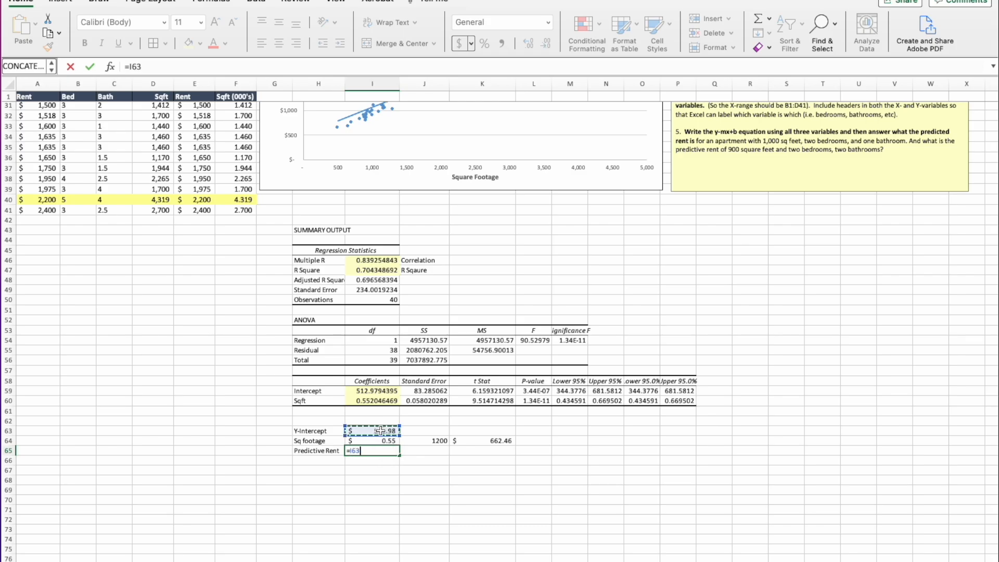
{"action": "type", "text": "+"}
{"action": "left_click", "coordinate": [495, 442]}
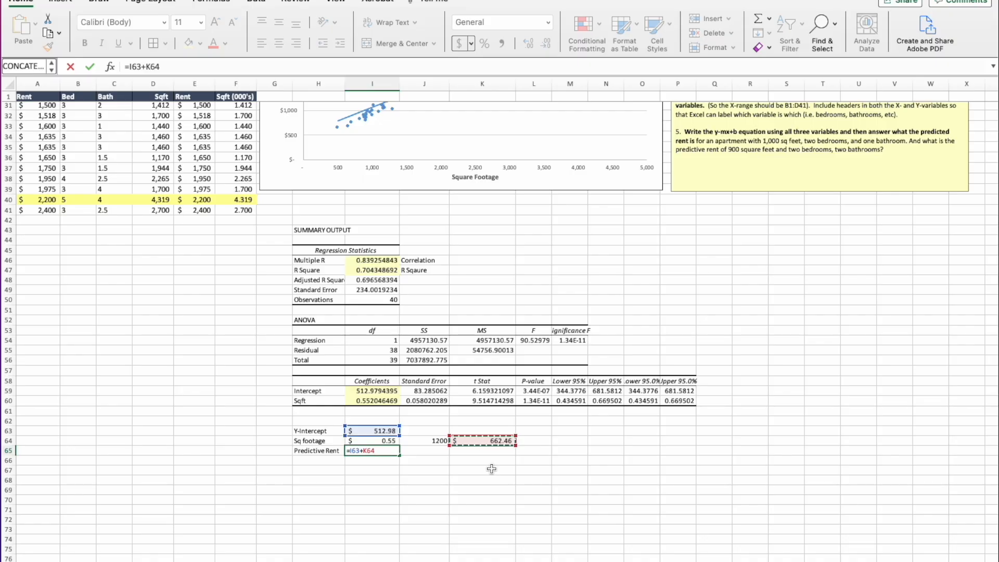
{"action": "key", "text": "Return"}
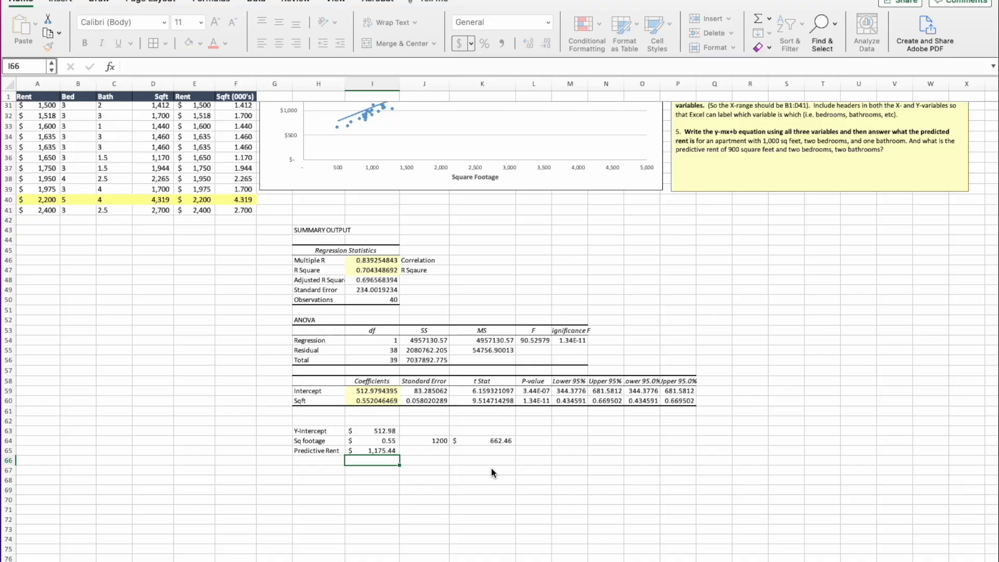
{"action": "left_click", "coordinate": [434, 491]}
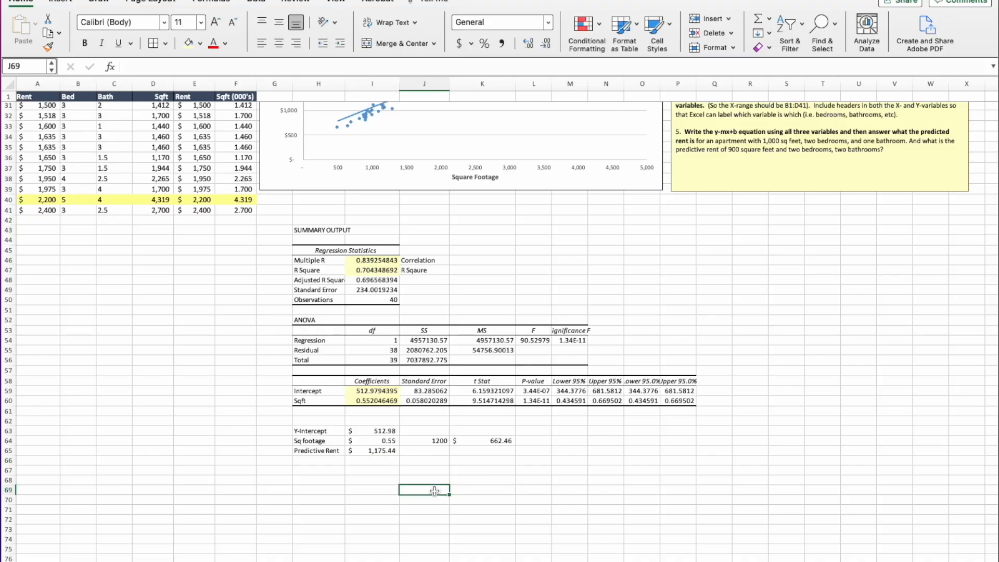
- Compare the predictive rent in I65 with the rent calculated for 1200 square feet in H12
{"action": "left_click", "coordinate": [392, 451]}
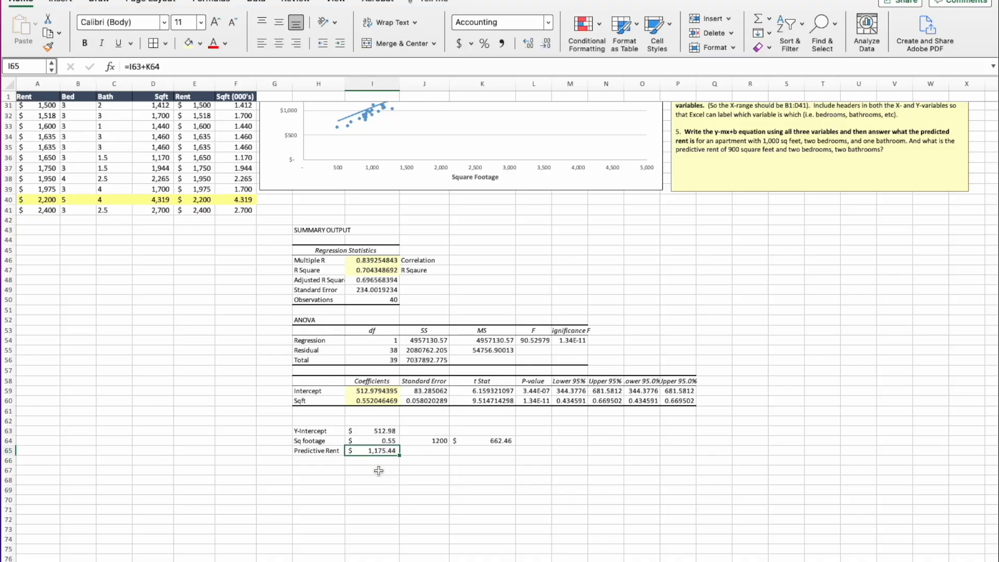
{"action": "scroll", "coordinate": [382, 470], "scroll_direction": "up", "scroll_amount": 9}
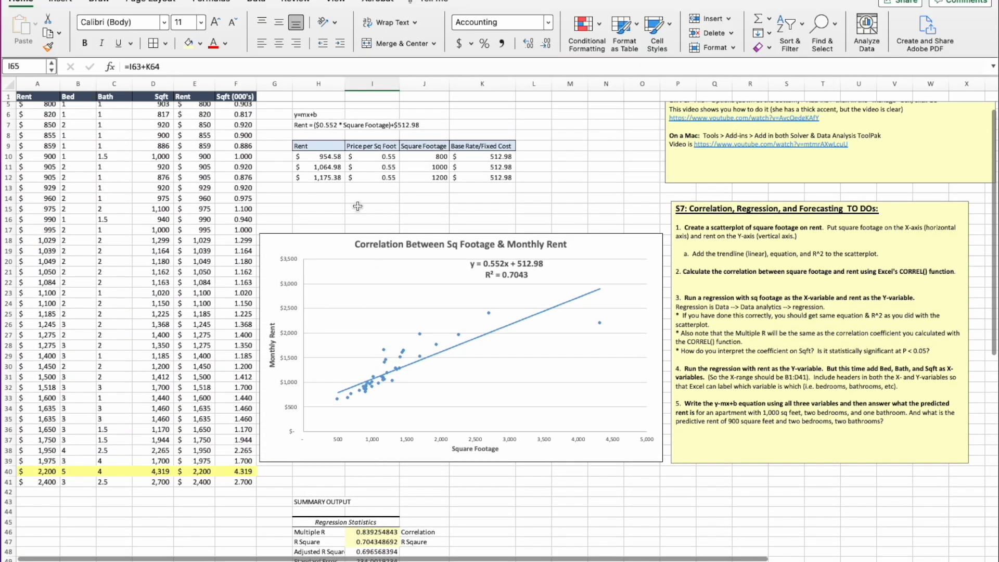
{"action": "left_click", "coordinate": [411, 180]}
{"action": "left_click", "coordinate": [331, 181]}
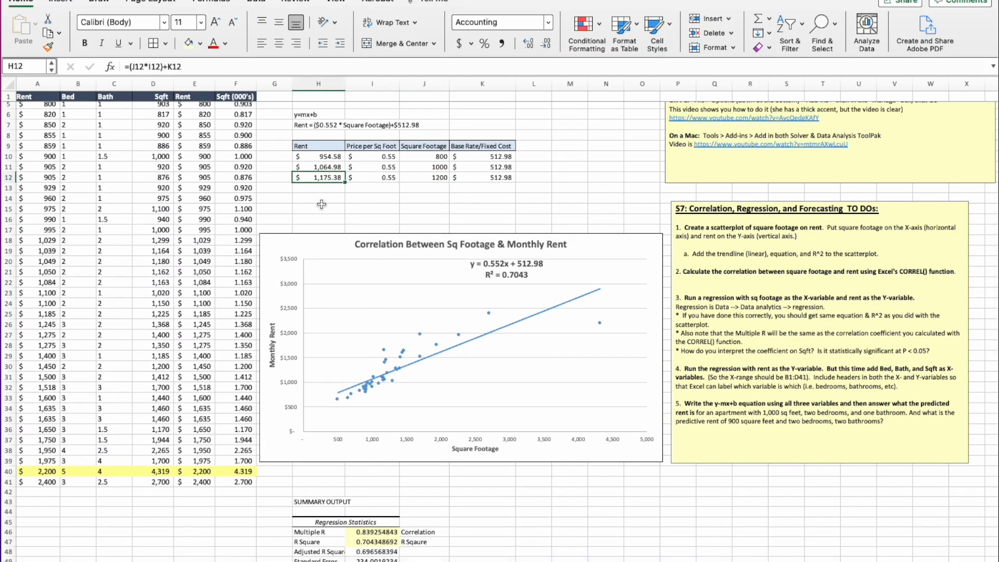
{"action": "scroll", "coordinate": [321, 204], "scroll_direction": "down", "scroll_amount": 8}
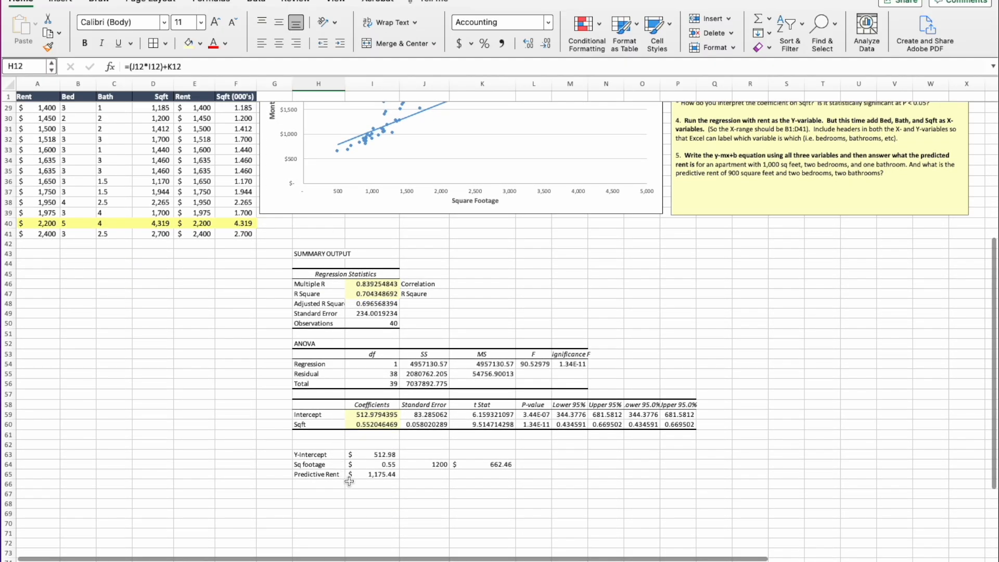
- Compare the inputs behind the predictive rent in I65 with the price per square foot used in I12
{"action": "left_click", "coordinate": [386, 479]}
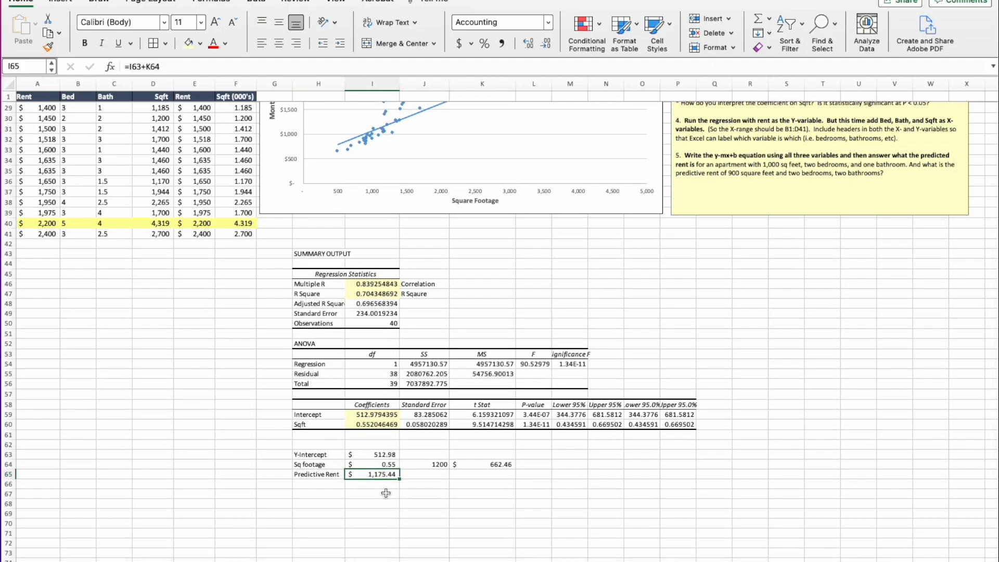
{"action": "left_click", "coordinate": [382, 425]}
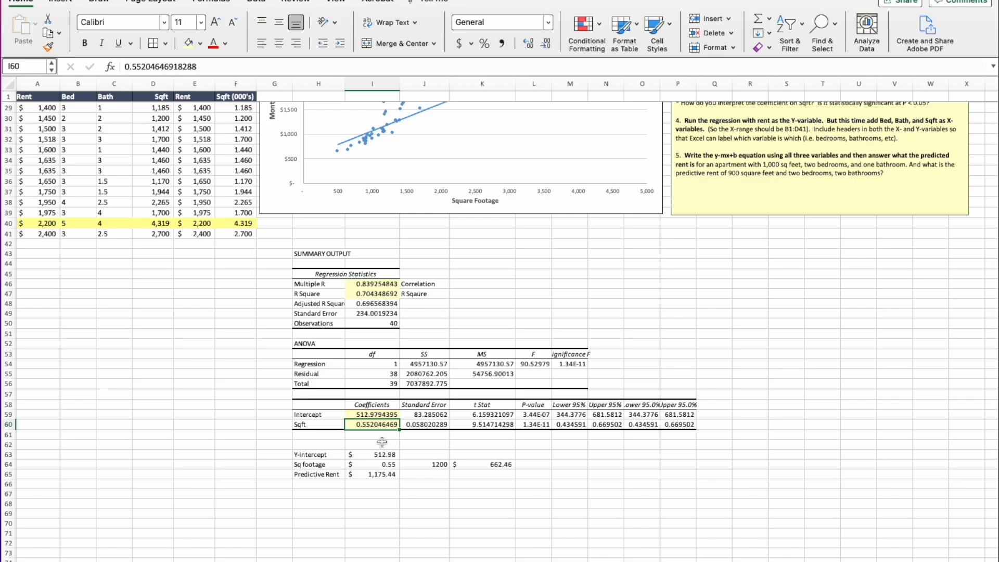
{"action": "left_click", "coordinate": [439, 469]}
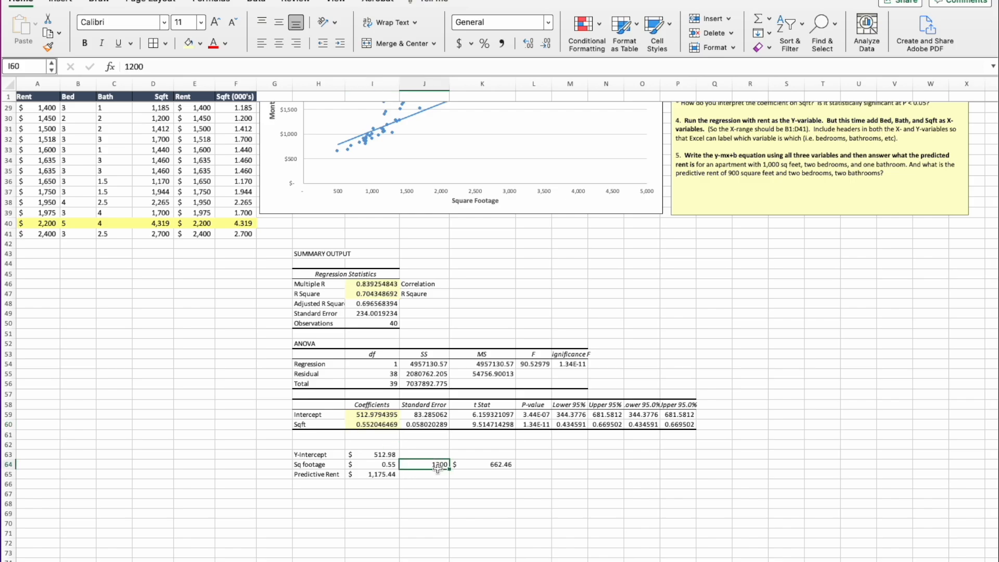
{"action": "left_click", "coordinate": [489, 466]}
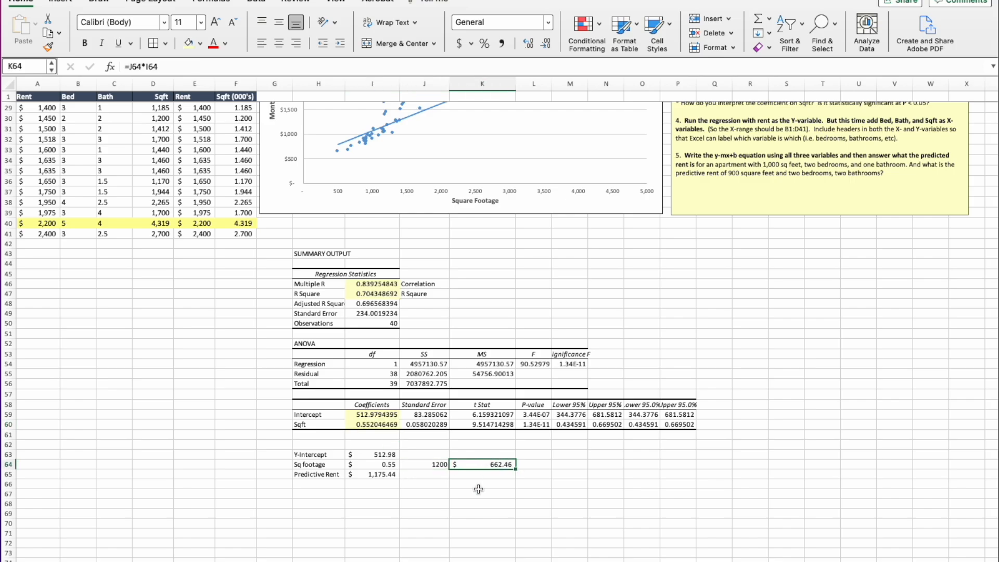
{"action": "scroll", "coordinate": [477, 492], "scroll_direction": "up", "scroll_amount": 9}
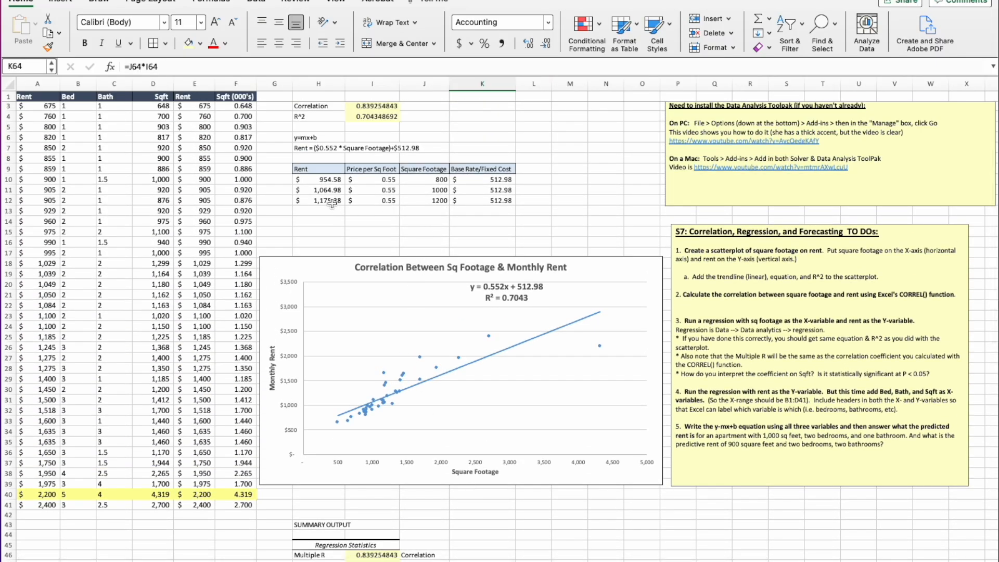
{"action": "left_click", "coordinate": [380, 202]}
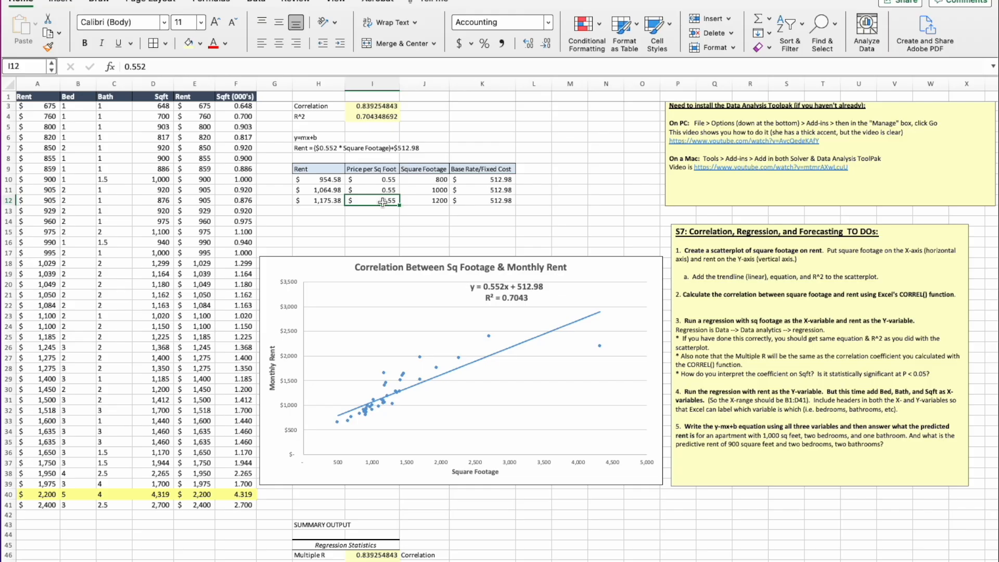
- Replace the Sq footage coefficient in I64 with the rounded value 0.552
{"action": "scroll", "coordinate": [383, 202], "scroll_direction": "down", "scroll_amount": 10}
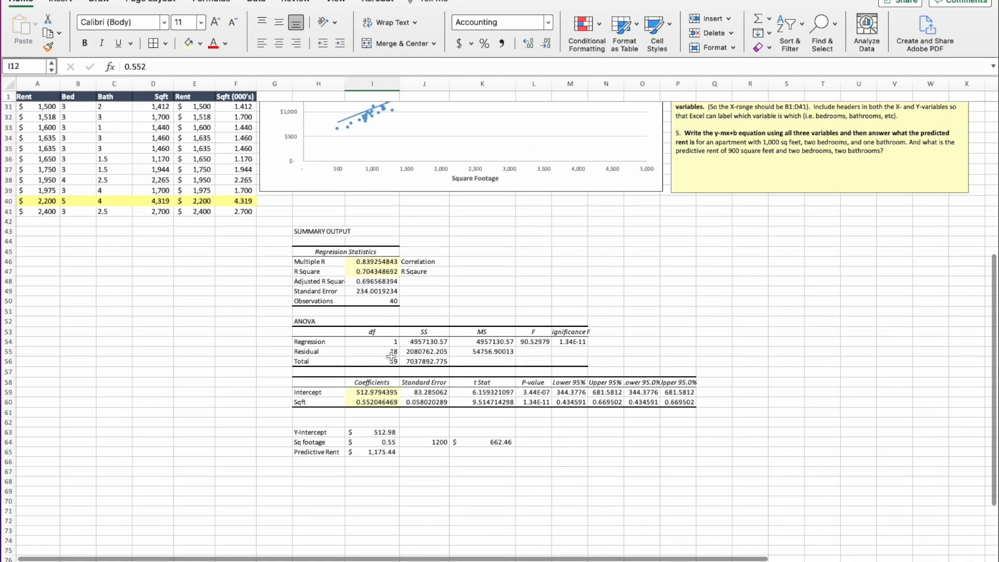
{"action": "left_click", "coordinate": [385, 442]}
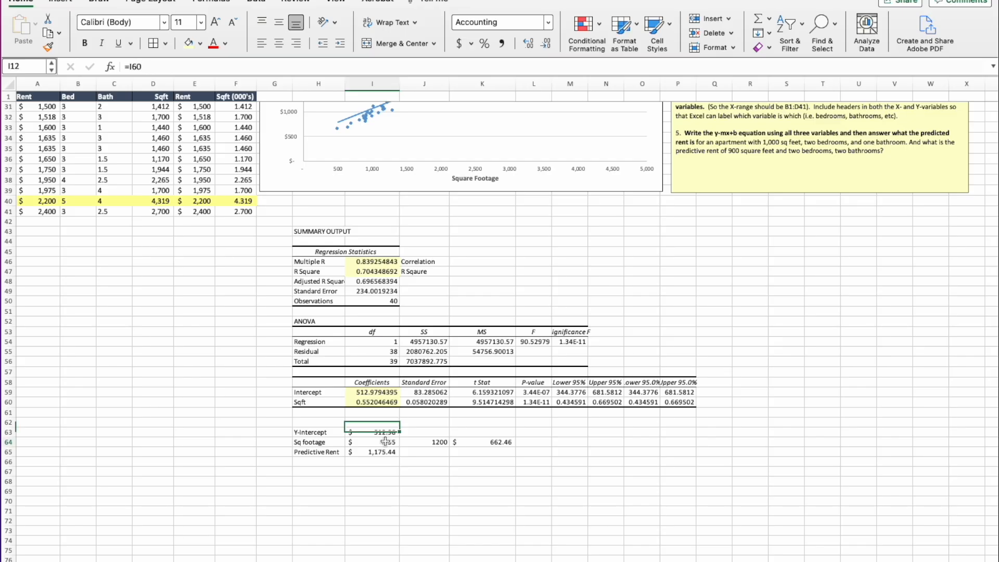
{"action": "type", "text": "00"}
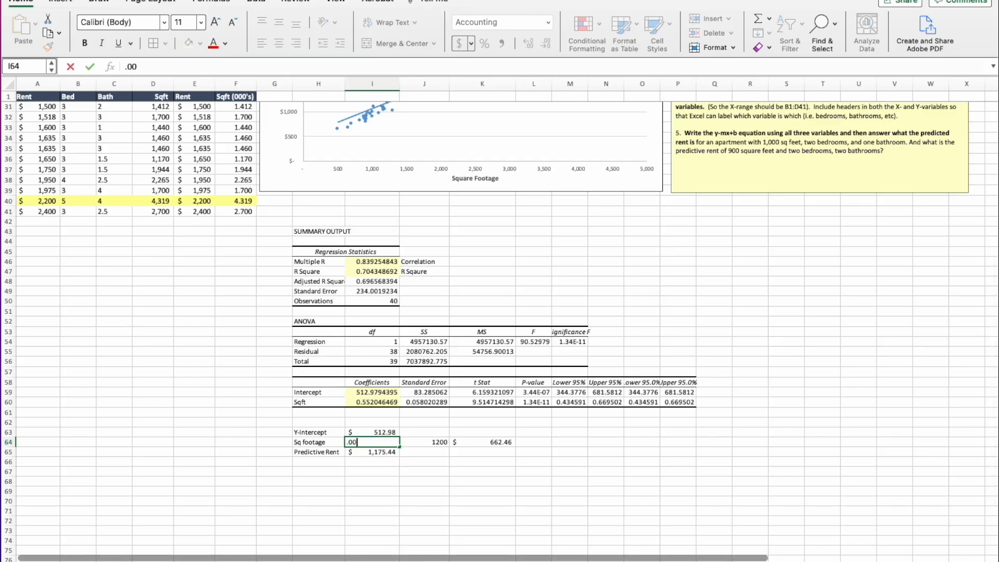
{"action": "key", "text": "BackSpace"}
{"action": "type", "text": "552"}
{"action": "key", "text": "BackSpace"}
{"action": "key", "text": "BackSpace"}
{"action": "key", "text": "BackSpace"}
{"action": "key", "text": "BackSpace"}
{"action": "type", "text": "552"}
{"action": "key", "text": "Return"}
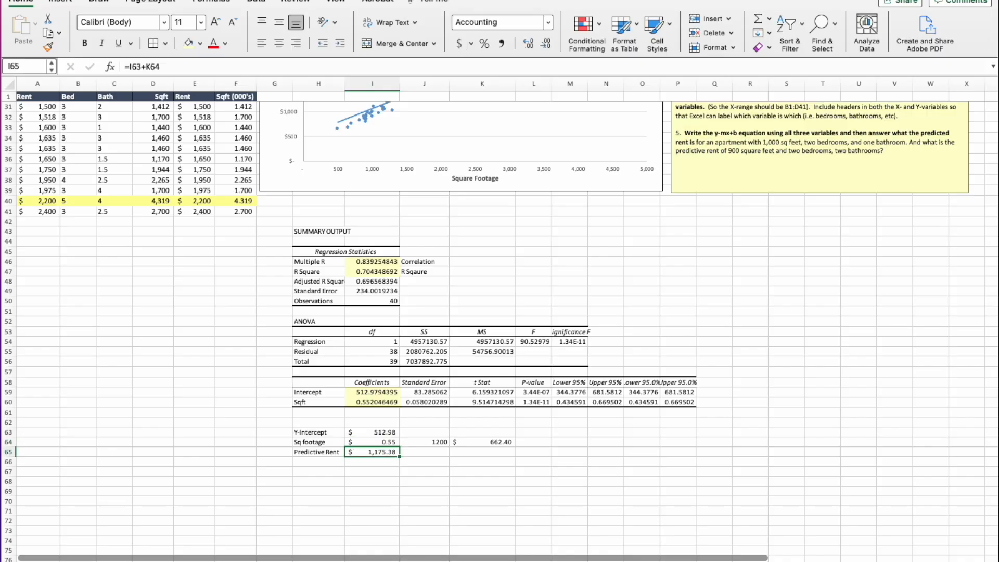
- Link the Sq footage coefficient in I64 back to the regression's Sqft coefficient with =I60, and check the predictive rent in I65
{"action": "left_click", "coordinate": [436, 443]}
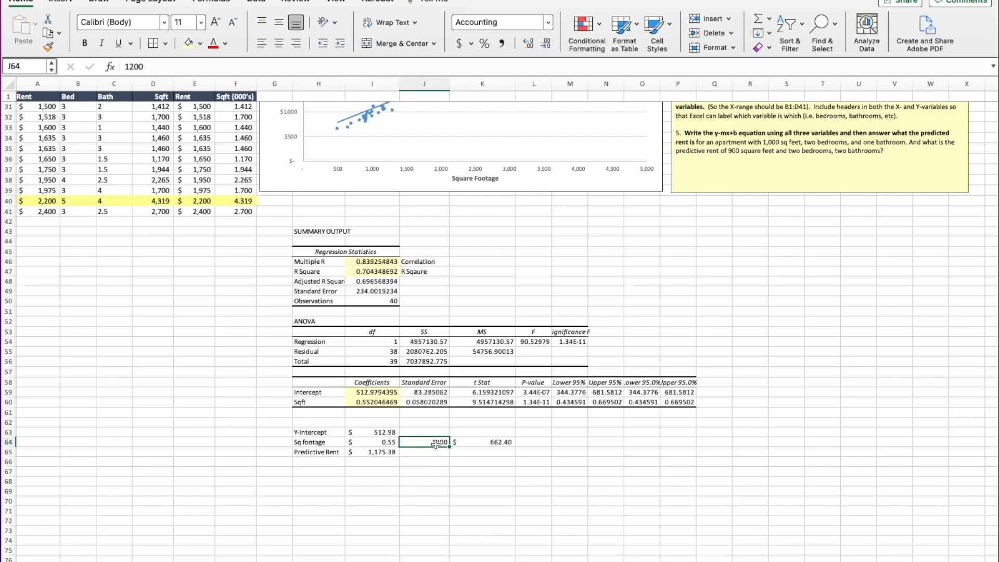
{"action": "left_click", "coordinate": [365, 402]}
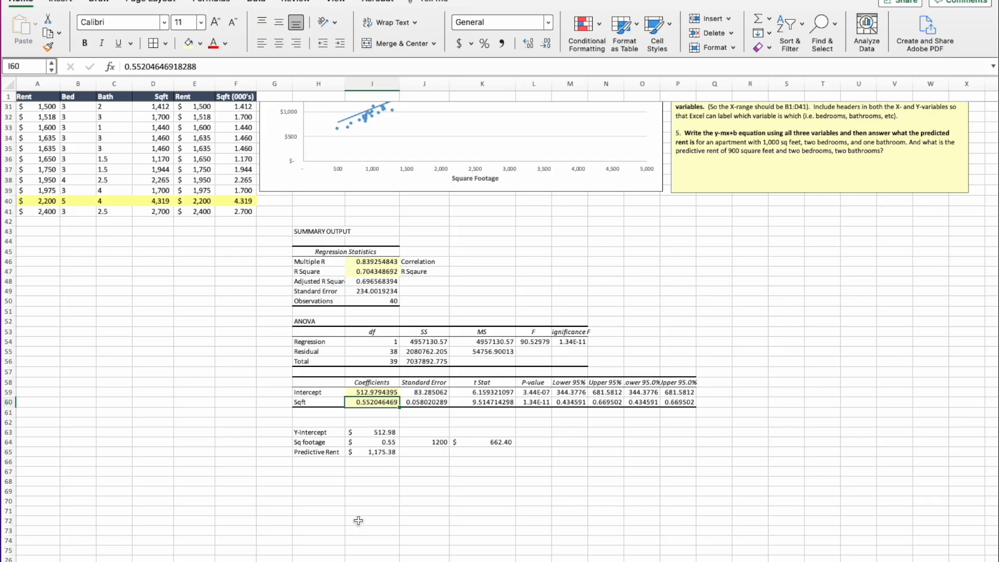
{"action": "left_click", "coordinate": [390, 443]}
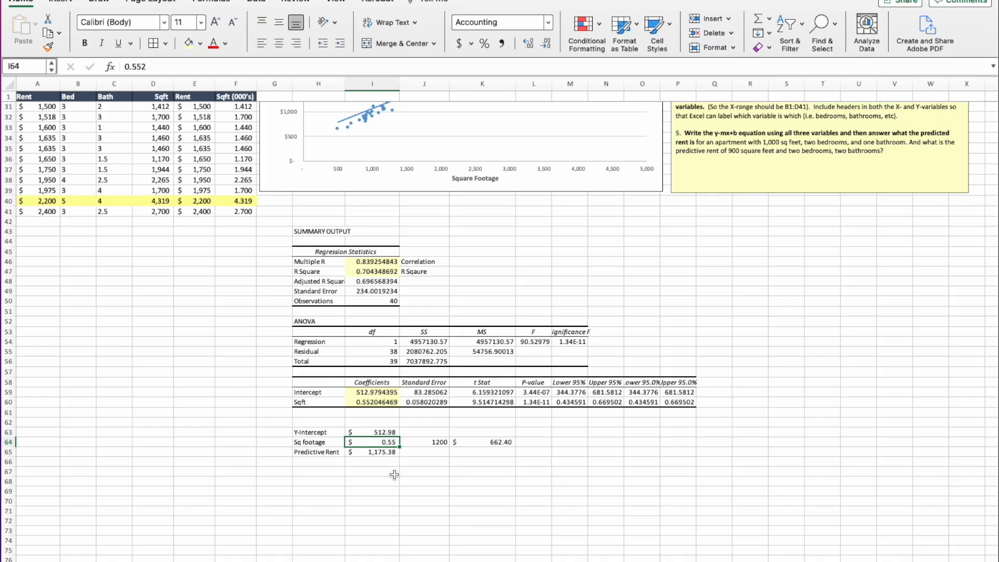
{"action": "type", "text": "=I60"}
{"action": "key", "text": "Return"}
{"action": "left_click", "coordinate": [392, 476]}
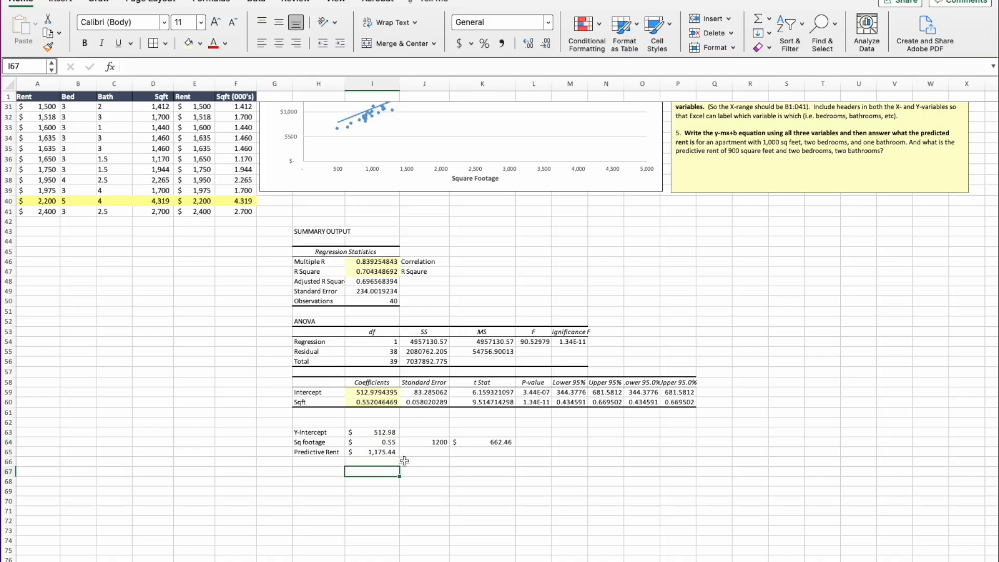
{"action": "left_click", "coordinate": [394, 453]}
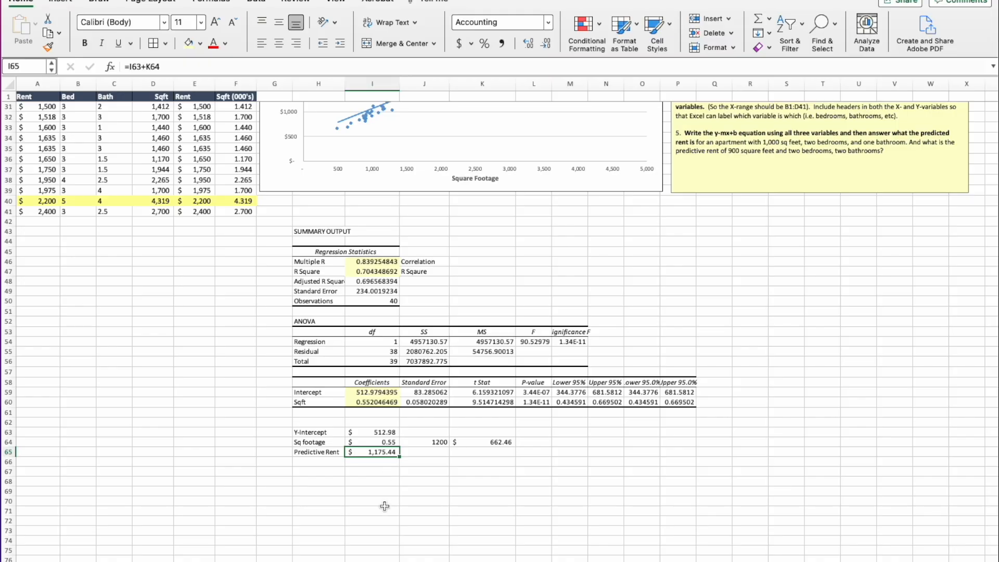
- Examine the Multiple R and R Square values in the regression output and compare R Square with the scatterplot's R²
{"action": "scroll", "coordinate": [382, 505], "scroll_direction": "up", "scroll_amount": 3}
{"action": "scroll", "coordinate": [382, 505], "scroll_direction": "up", "scroll_amount": 3}
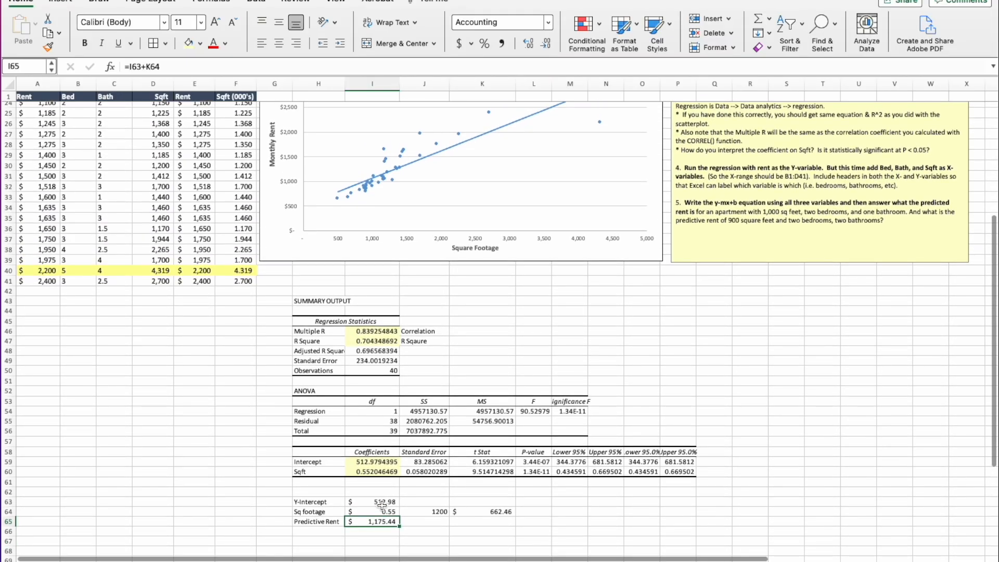
{"action": "scroll", "coordinate": [372, 458], "scroll_direction": "down", "scroll_amount": 5}
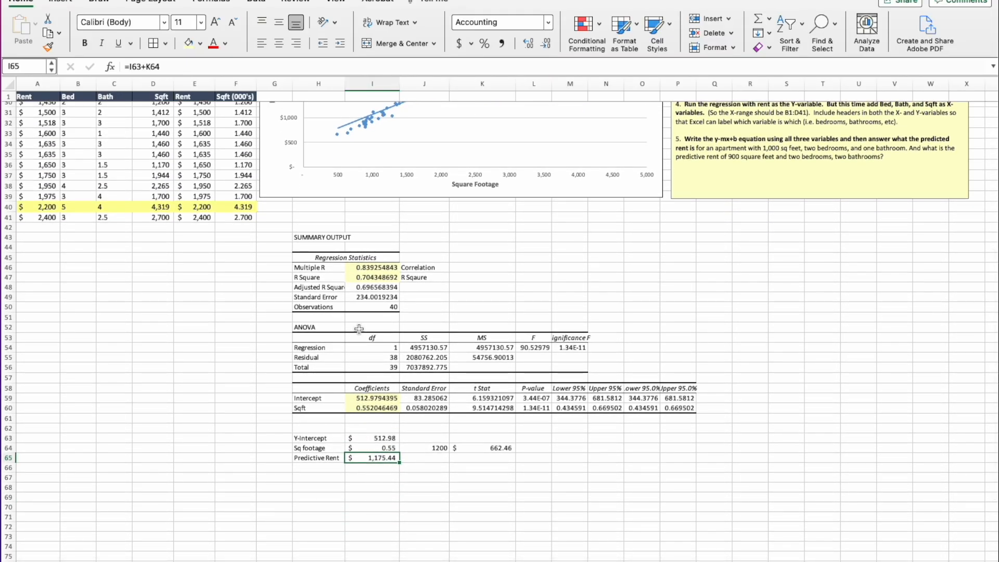
{"action": "left_click", "coordinate": [366, 268]}
{"action": "left_click", "coordinate": [416, 267]}
{"action": "left_click", "coordinate": [379, 280]}
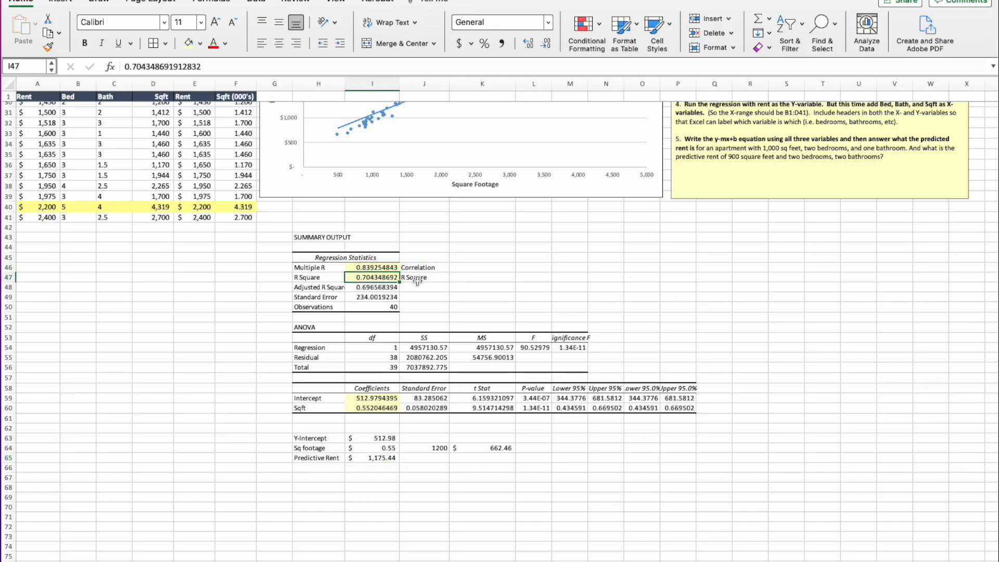
{"action": "left_click", "coordinate": [419, 282]}
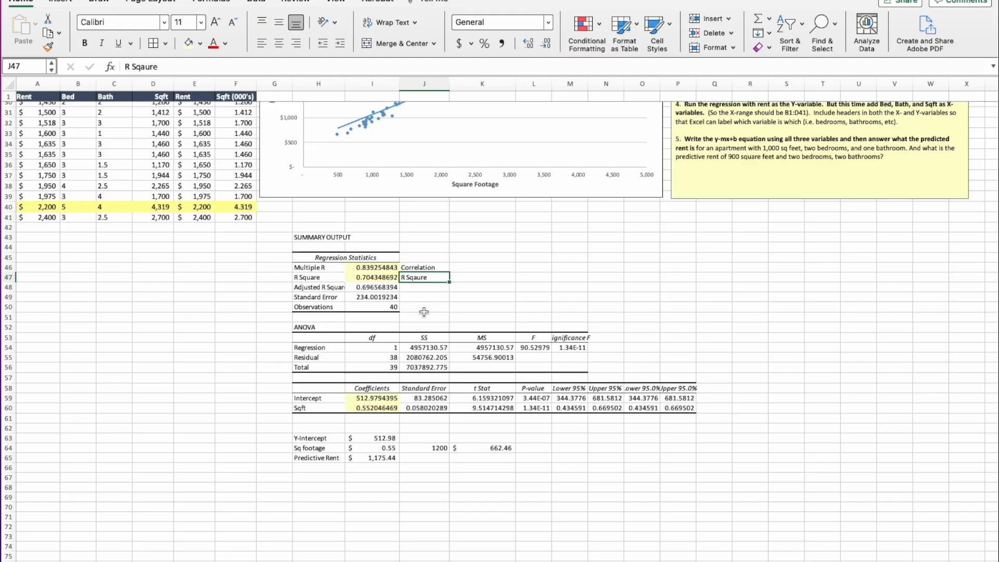
{"action": "left_click", "coordinate": [380, 278]}
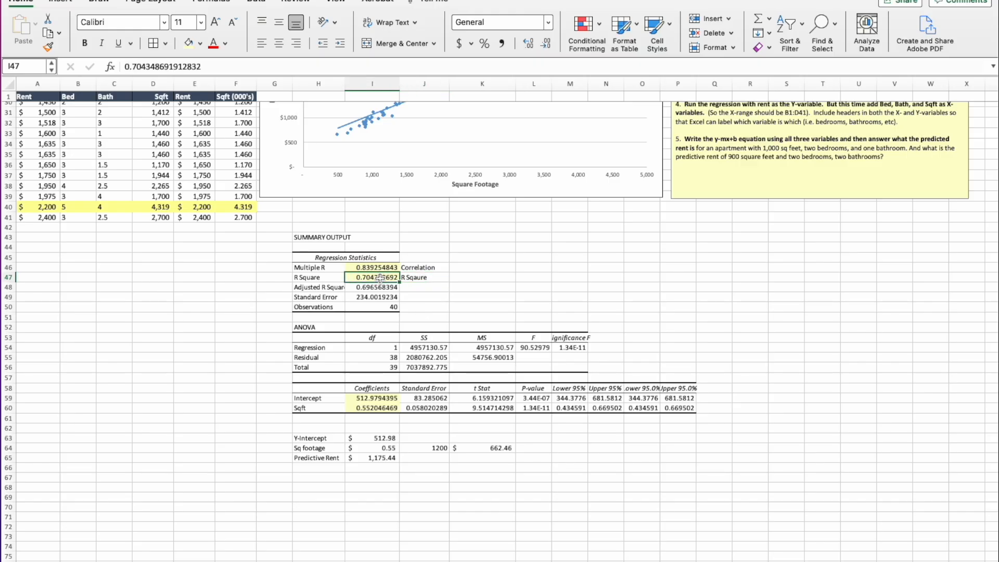
{"action": "scroll", "coordinate": [380, 279], "scroll_direction": "up", "scroll_amount": 3}
{"action": "scroll", "coordinate": [383, 278], "scroll_direction": "down", "scroll_amount": 3}
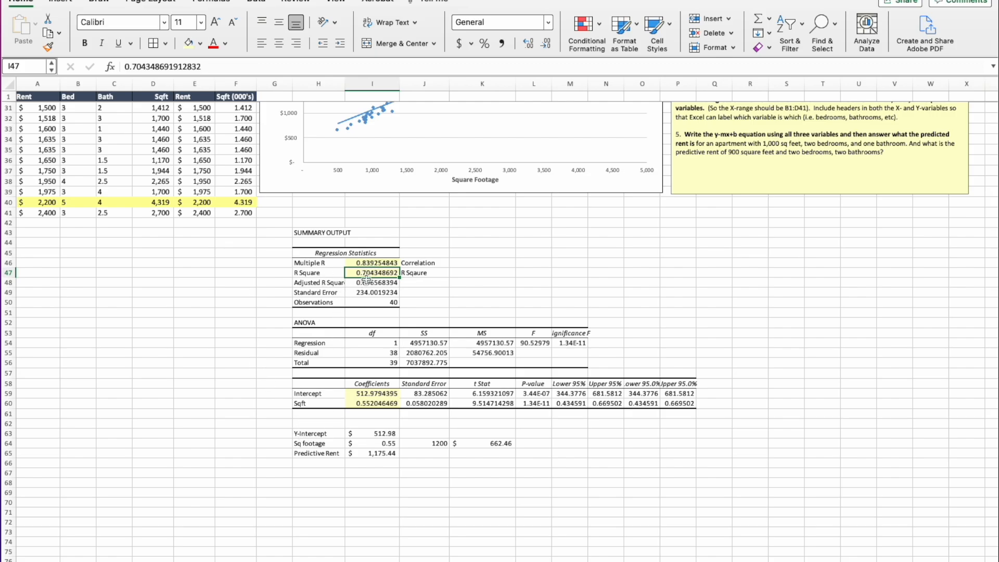
{"action": "scroll", "coordinate": [358, 264], "scroll_direction": "up", "scroll_amount": 6}
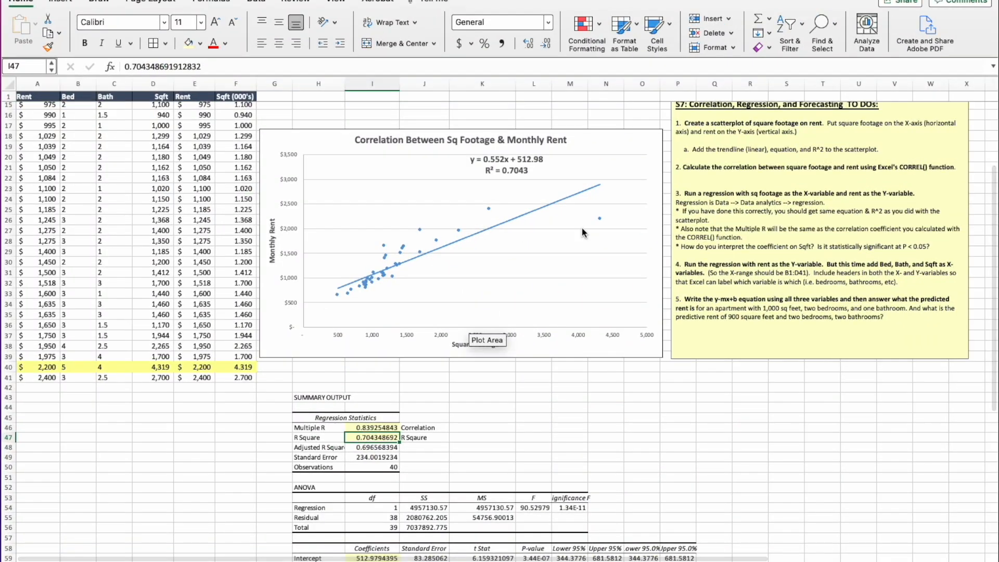
{"action": "scroll", "coordinate": [379, 375], "scroll_direction": "down", "scroll_amount": 6}
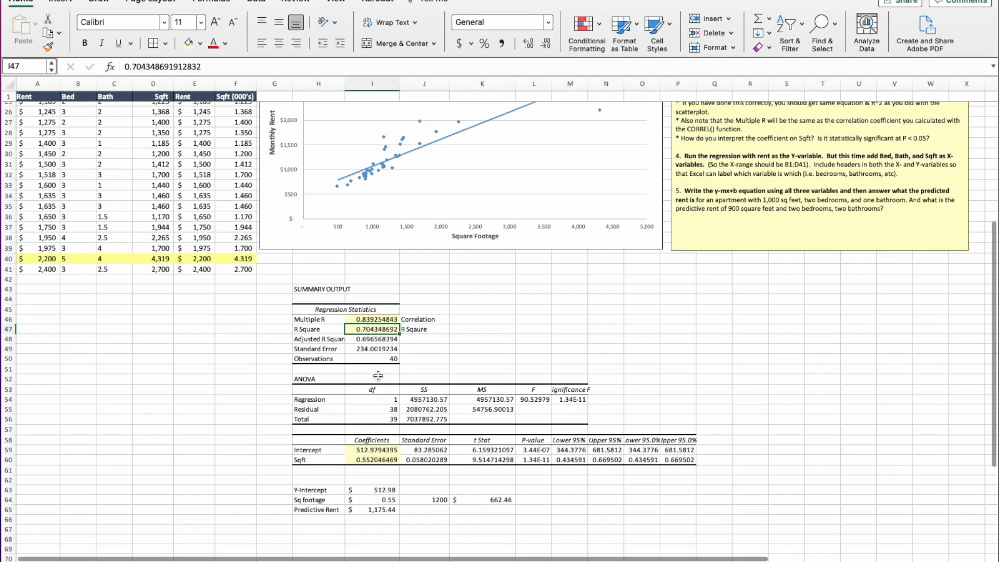
{"action": "scroll", "coordinate": [379, 375], "scroll_direction": "down", "scroll_amount": 1}
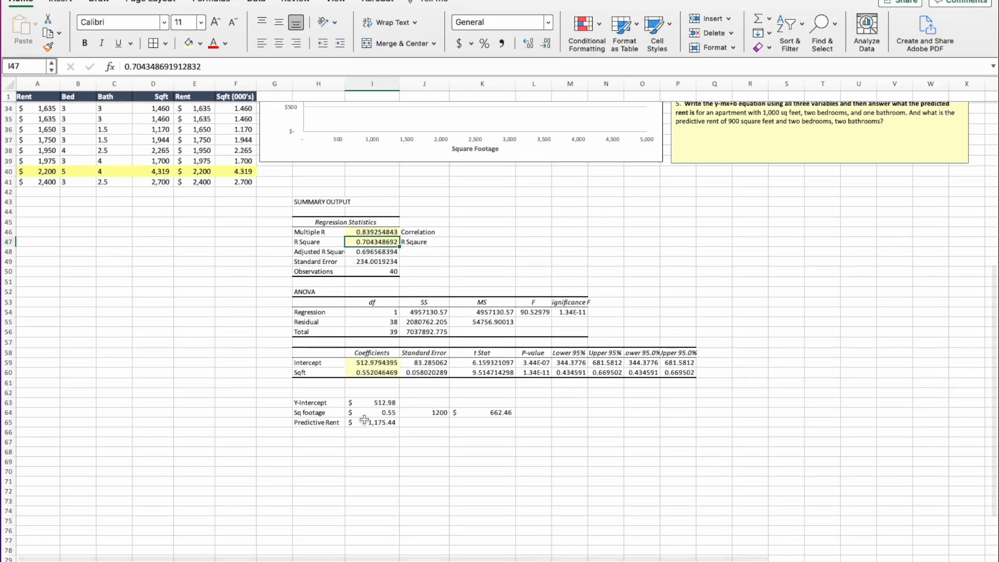
- Review the predictive rent formula in I65 and the square footage it uses in J64
{"action": "left_click", "coordinate": [377, 422]}
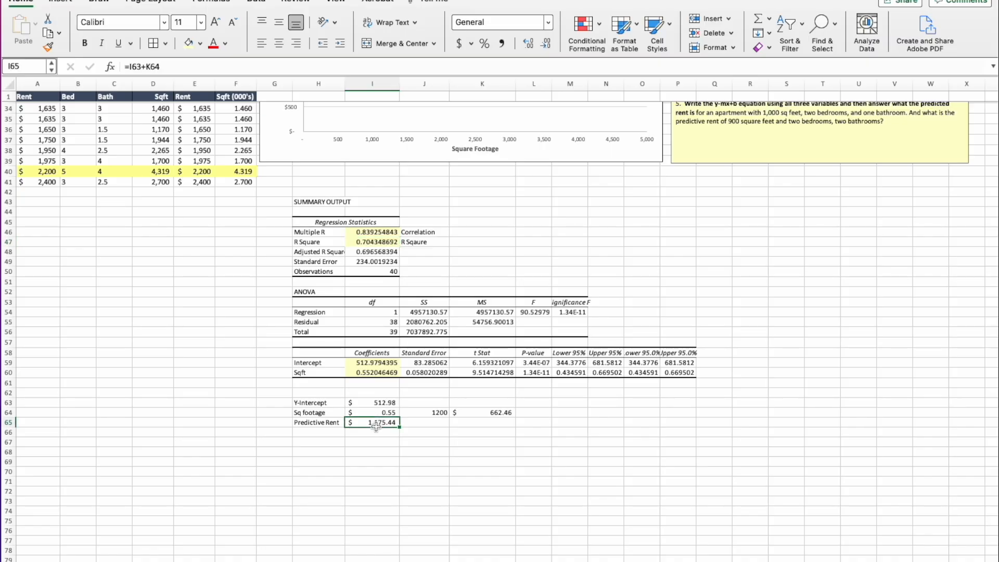
{"action": "left_click", "coordinate": [433, 414]}
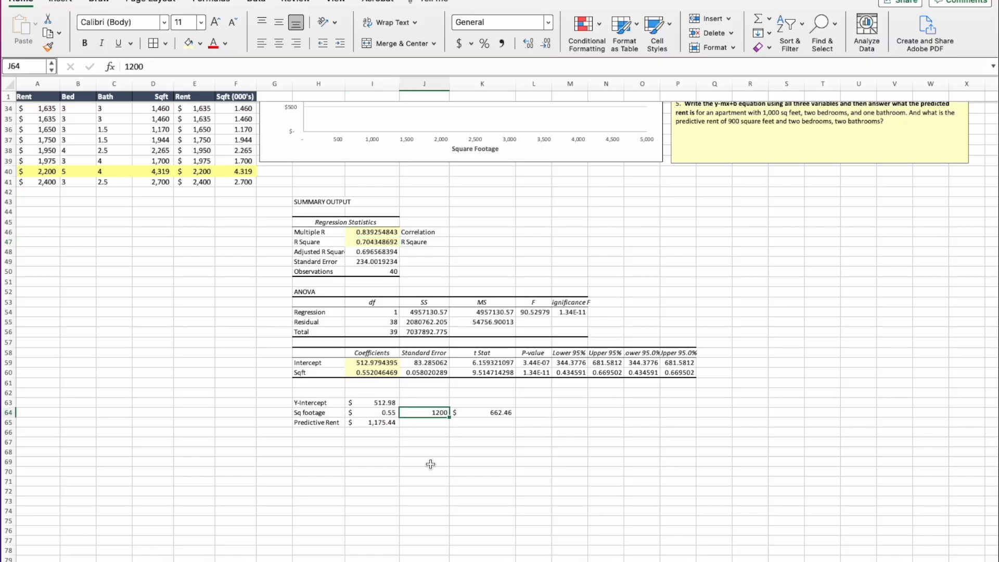
{"action": "left_click", "coordinate": [383, 423]}
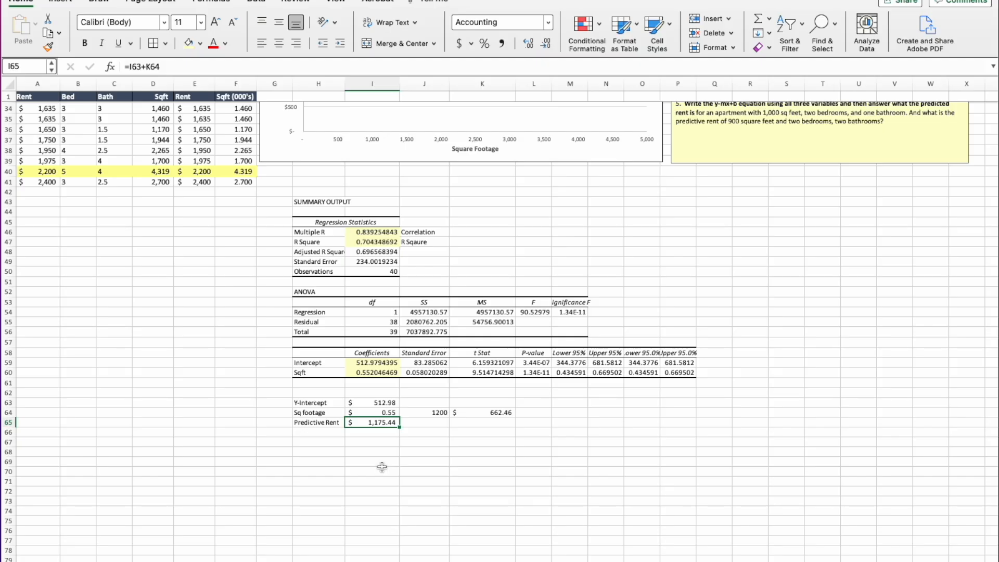
- Review the to-do for the multiple regression and identify the Bed, Bath and Sqft columns as its X-variables
{"action": "scroll", "coordinate": [382, 467], "scroll_direction": "up", "scroll_amount": 10}
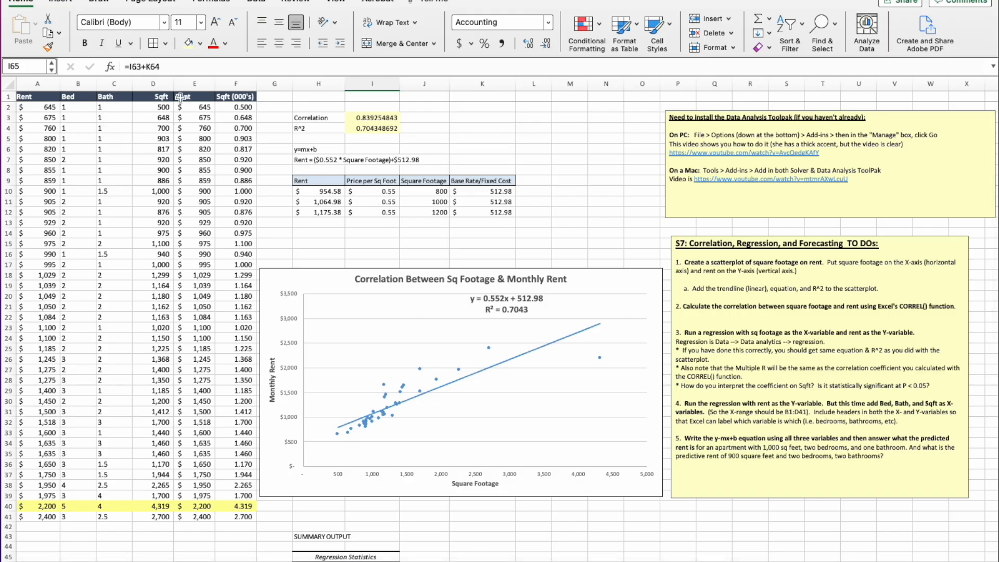
{"action": "scroll", "coordinate": [173, 384], "scroll_direction": "down", "scroll_amount": 5}
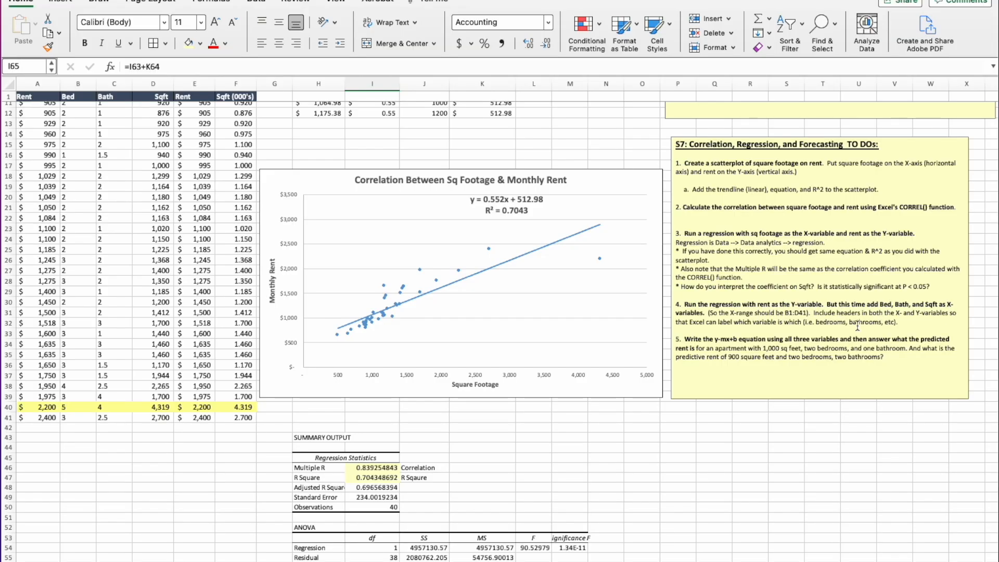
{"action": "scroll", "coordinate": [470, 457], "scroll_direction": "up", "scroll_amount": 5}
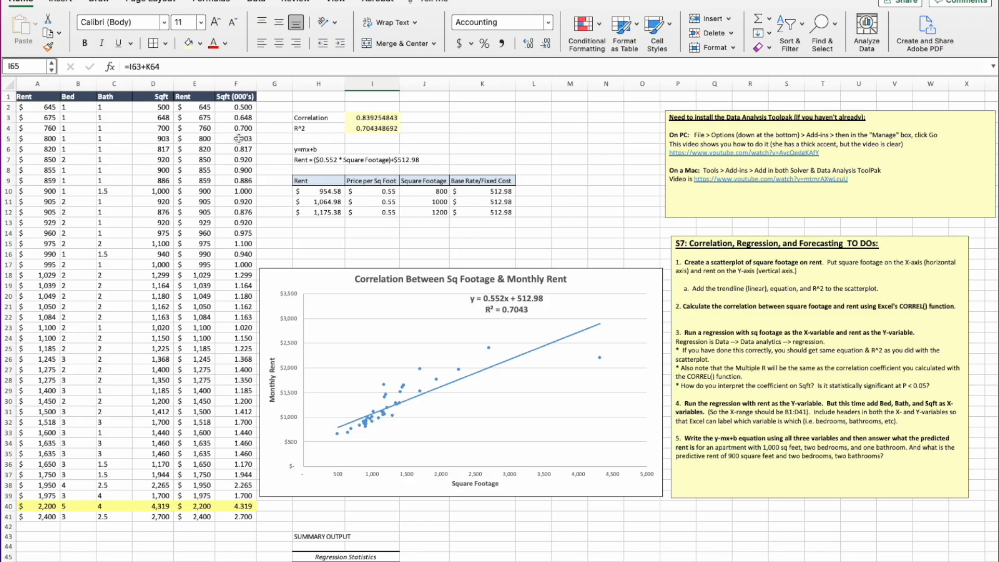
{"action": "left_click_drag", "start_coordinate": [165, 98], "coordinate": [189, 100]}
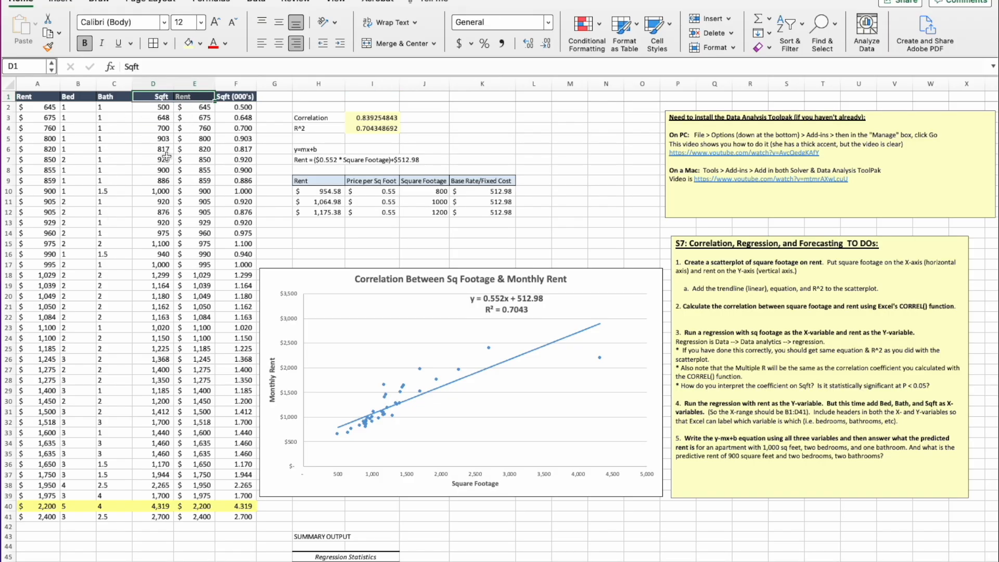
{"action": "left_click", "coordinate": [141, 151]}
{"action": "left_click_drag", "start_coordinate": [77, 98], "coordinate": [158, 99]}
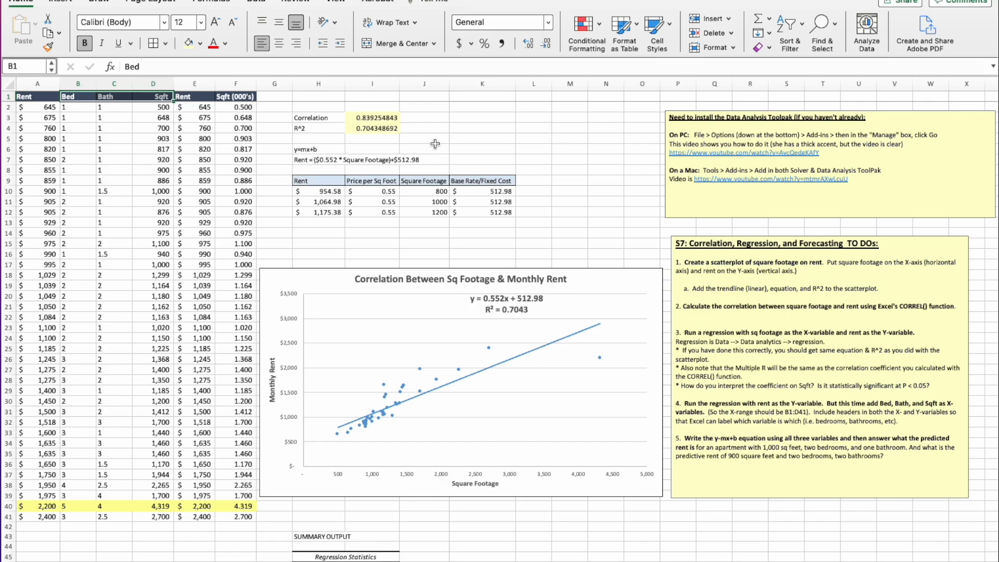
- Open the Regression tool from the data analysis tools
{"action": "left_click", "coordinate": [258, 3]}
{"action": "left_click", "coordinate": [914, 32]}
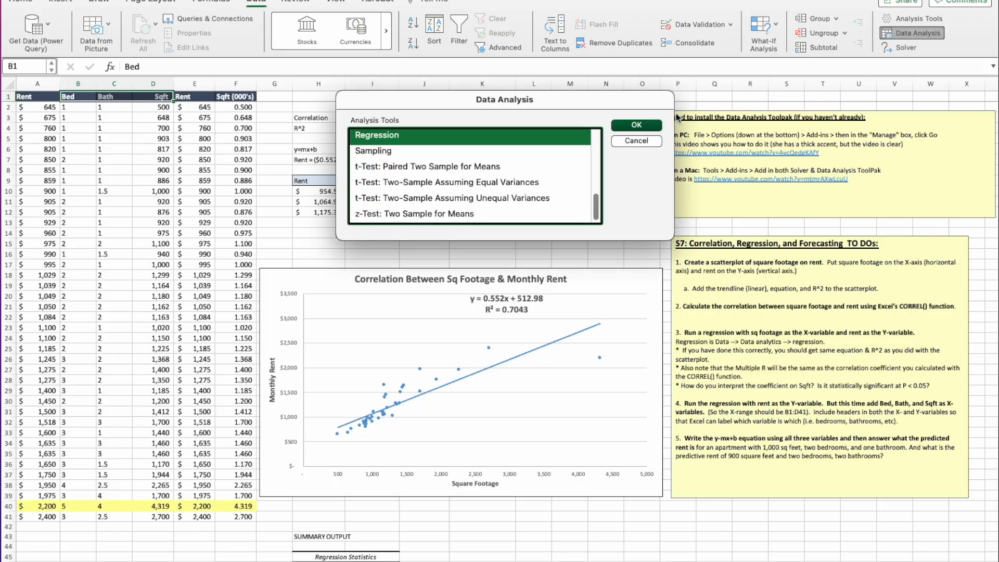
{"action": "left_click", "coordinate": [639, 126]}
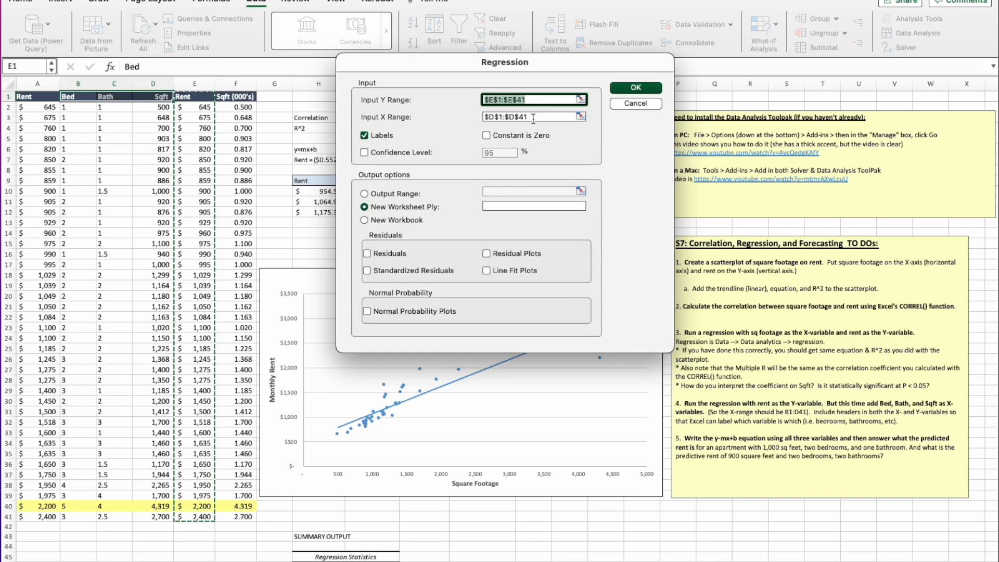
{"action": "left_click_drag", "start_coordinate": [533, 119], "coordinate": [479, 120]}
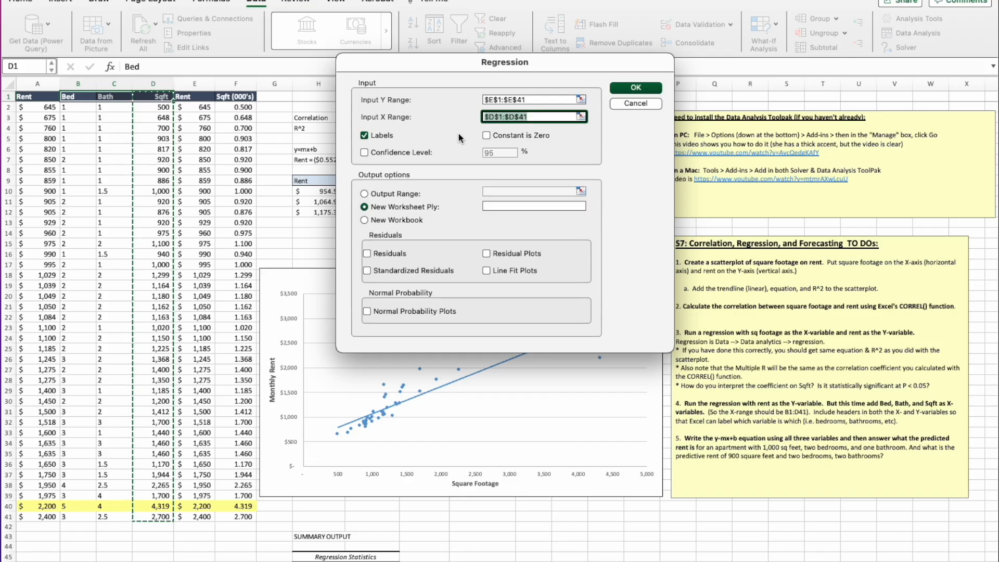
{"action": "left_click", "coordinate": [493, 117]}
{"action": "key", "text": "BackSpace"}
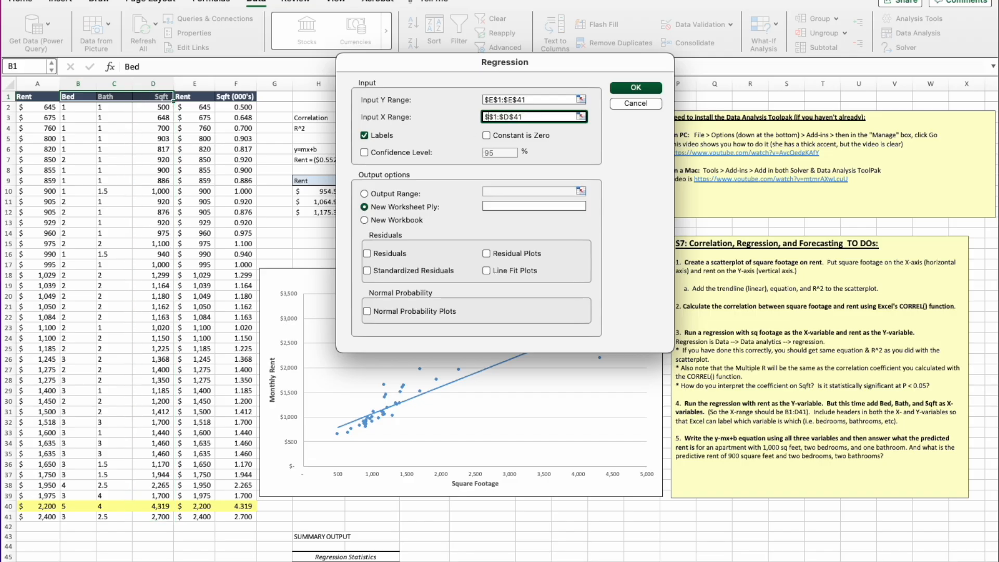
{"action": "type", "text": "B"}
- Replace the regression's X range with $B$1:$D$41, covering Bed, Bath and Sqft with headers, and run it to a new worksheet
{"action": "left_click_drag", "start_coordinate": [539, 118], "coordinate": [486, 118]}
{"action": "key", "text": "BackSpace"}
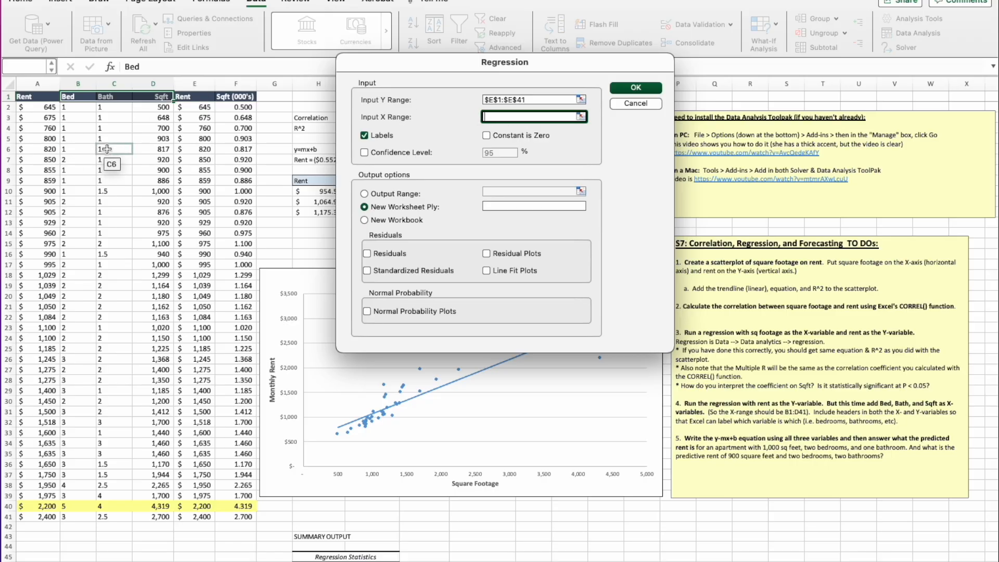
{"action": "left_click", "coordinate": [78, 97]}
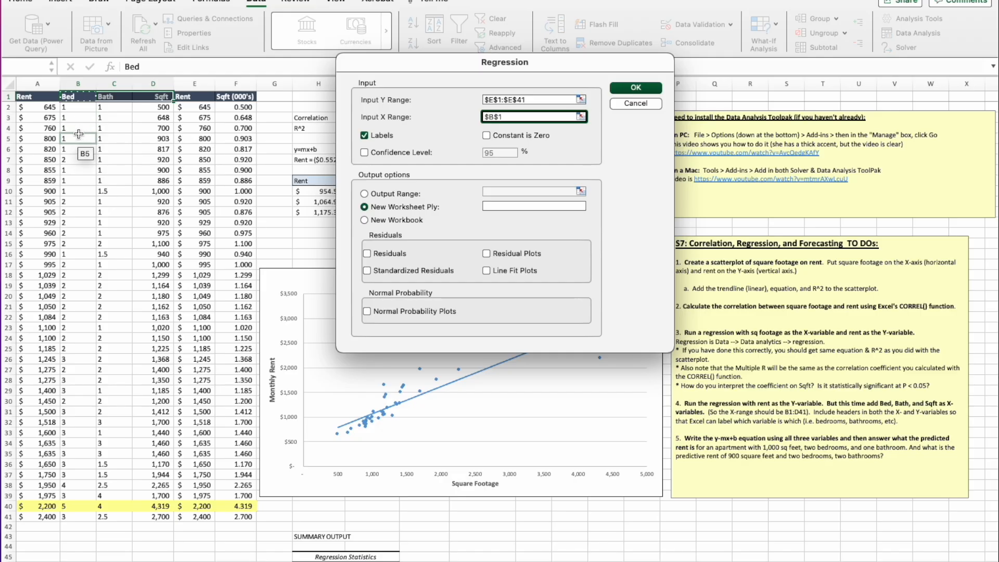
{"action": "key", "text": "shift+Right"}
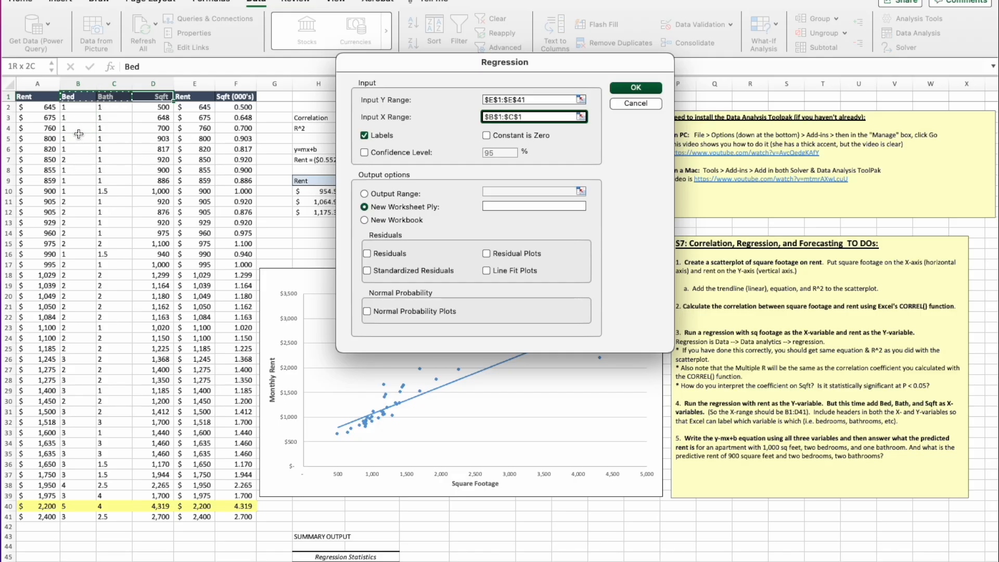
{"action": "key", "text": "shift+Right"}
{"action": "key", "text": "ctrl+shift+Down"}
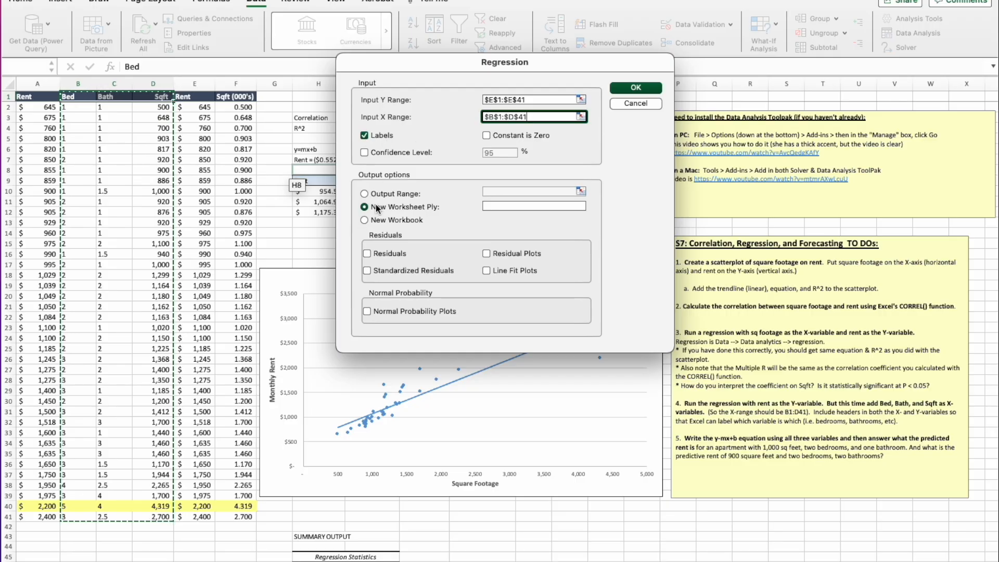
{"action": "left_click", "coordinate": [632, 89]}
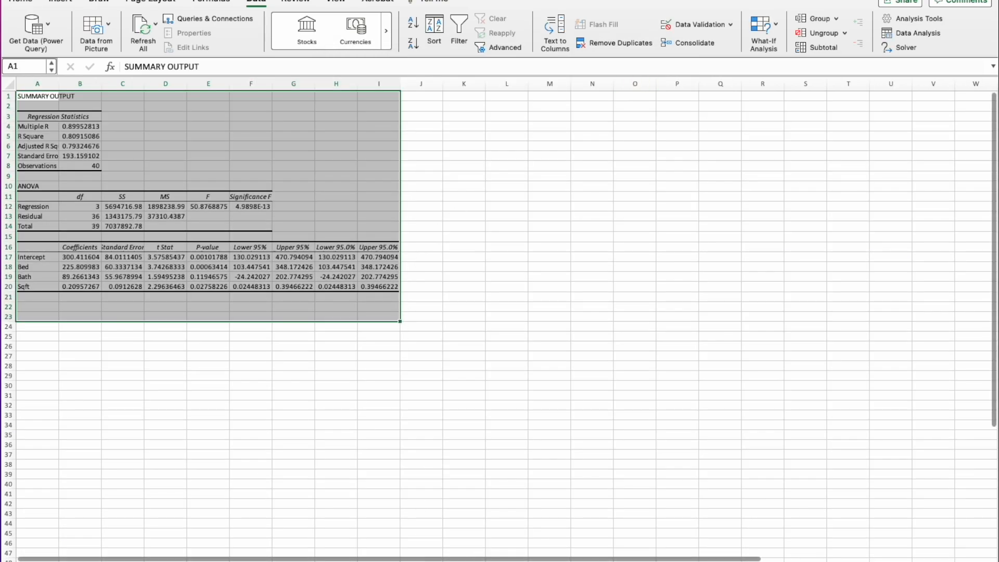
{"action": "left_click", "coordinate": [388, 484]}
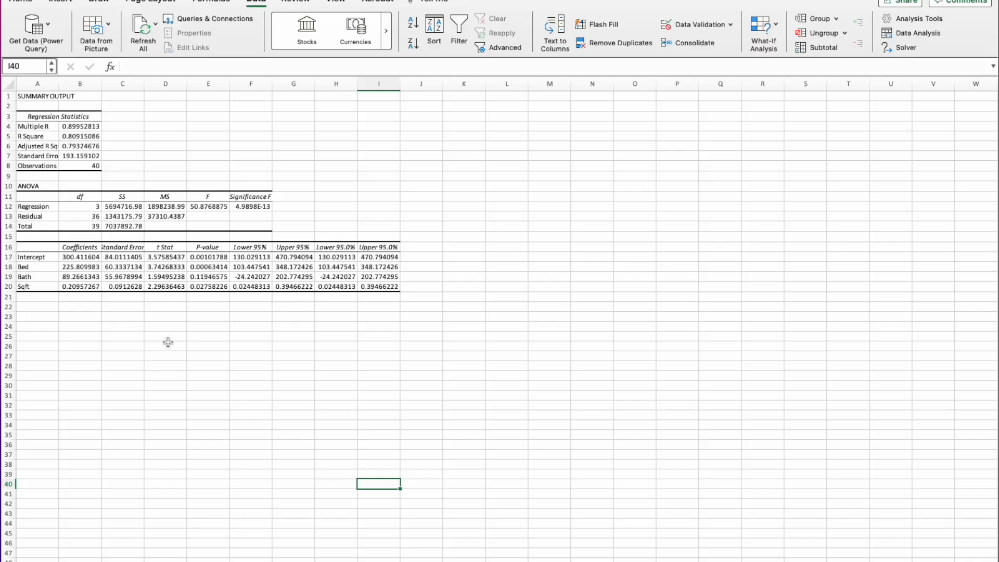
- Label the Multiple R value "Correlation" in C4 and the R Square value "R Sqaure" in C5
{"action": "left_click", "coordinate": [84, 128]}
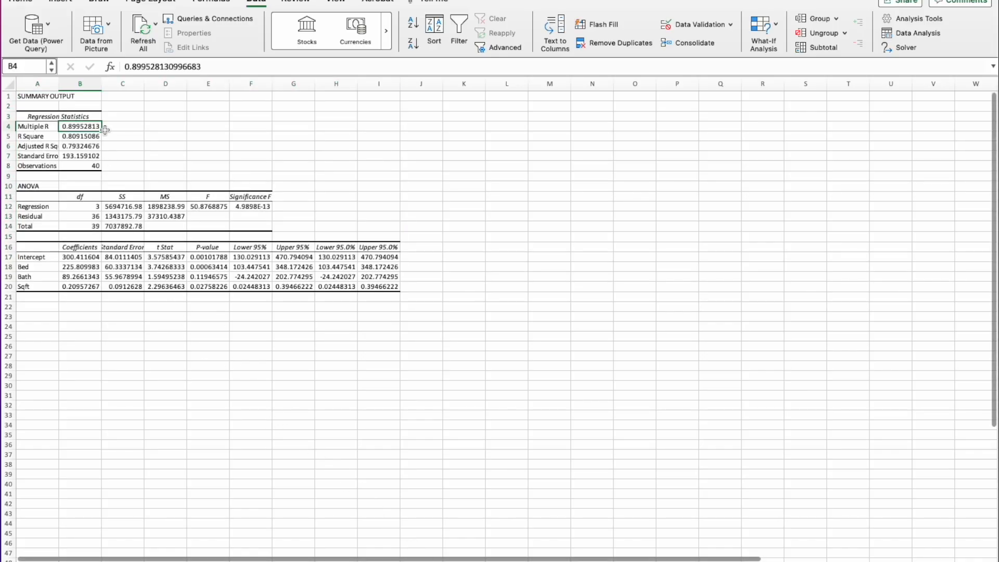
{"action": "left_click", "coordinate": [118, 128]}
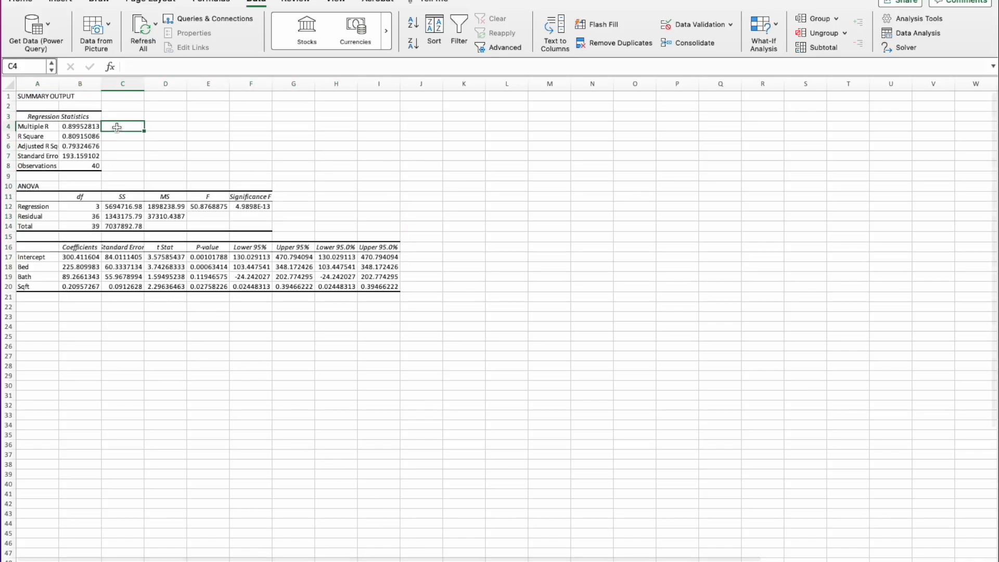
{"action": "type", "text": "Correlat"}
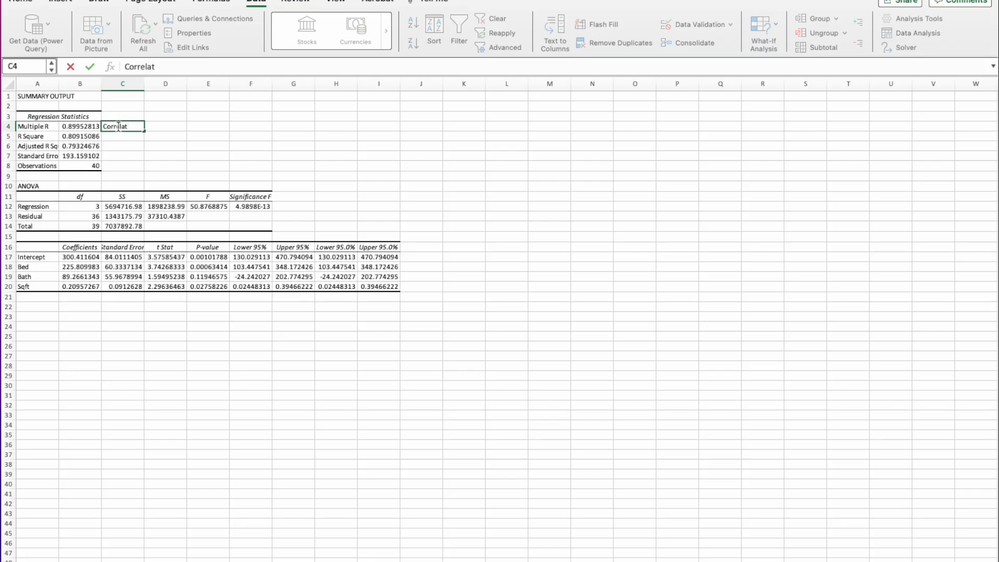
{"action": "type", "text": "ion"}
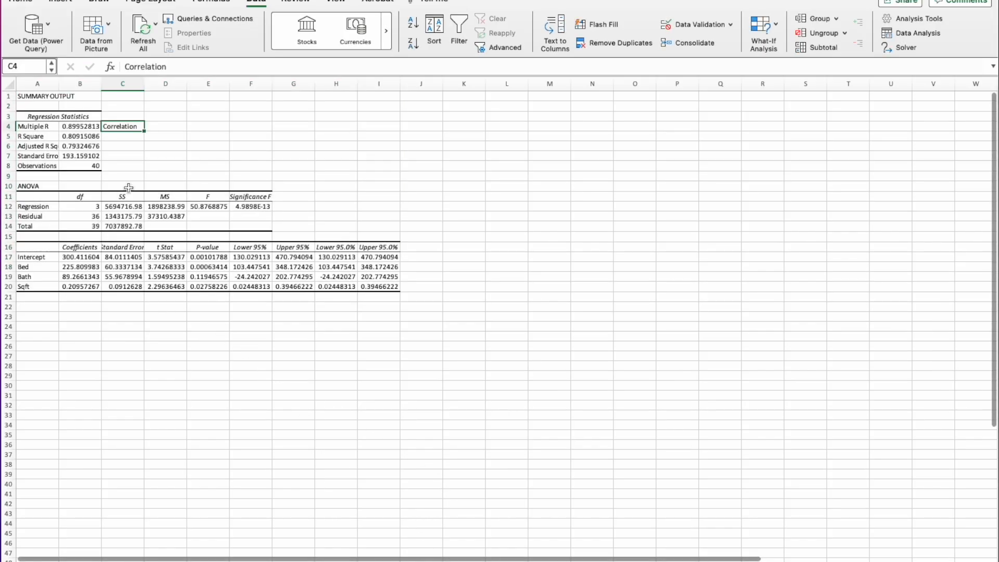
{"action": "left_click", "coordinate": [116, 137]}
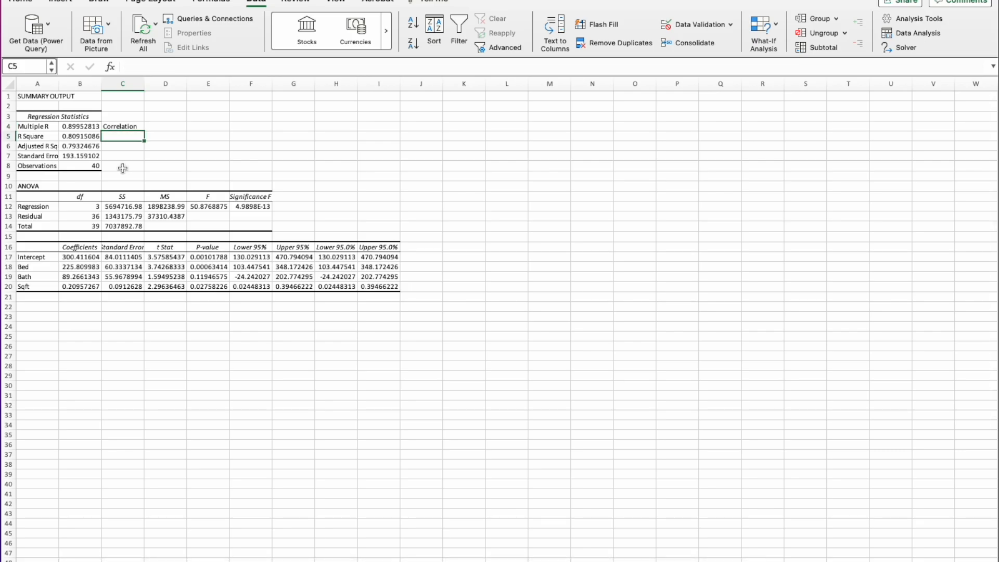
{"action": "type", "text": "R Sqaure"}
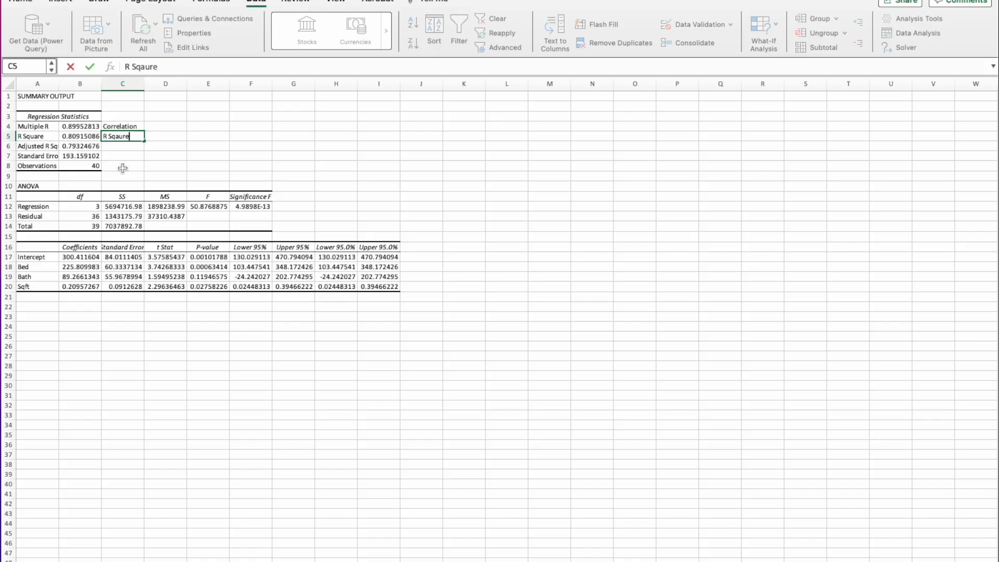
{"action": "left_click", "coordinate": [123, 167]}
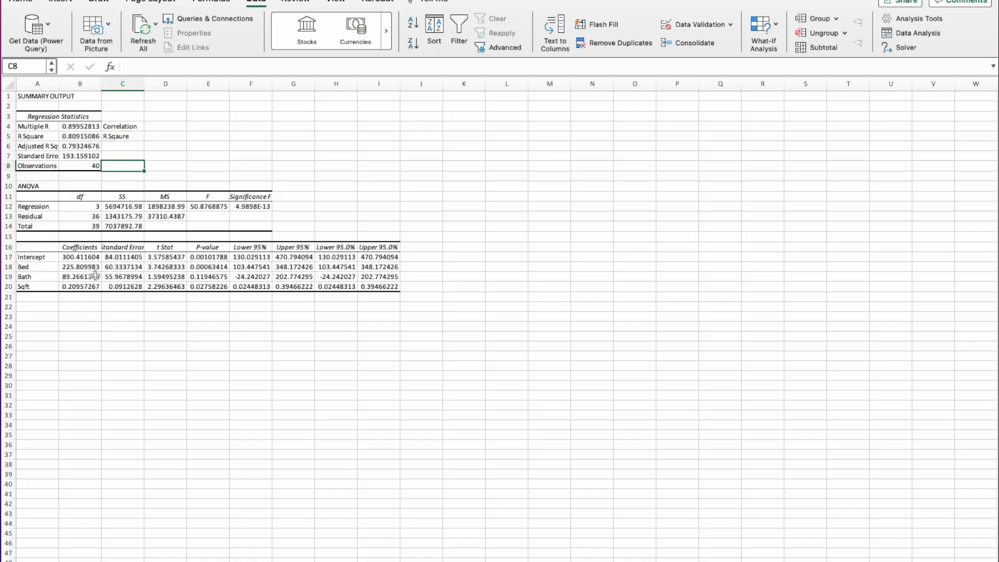
- Add the missing closing parenthesis after "predictor or independent variables" in the orange text box on the regression notes sheet
{"action": "left_click", "coordinate": [85, 258]}
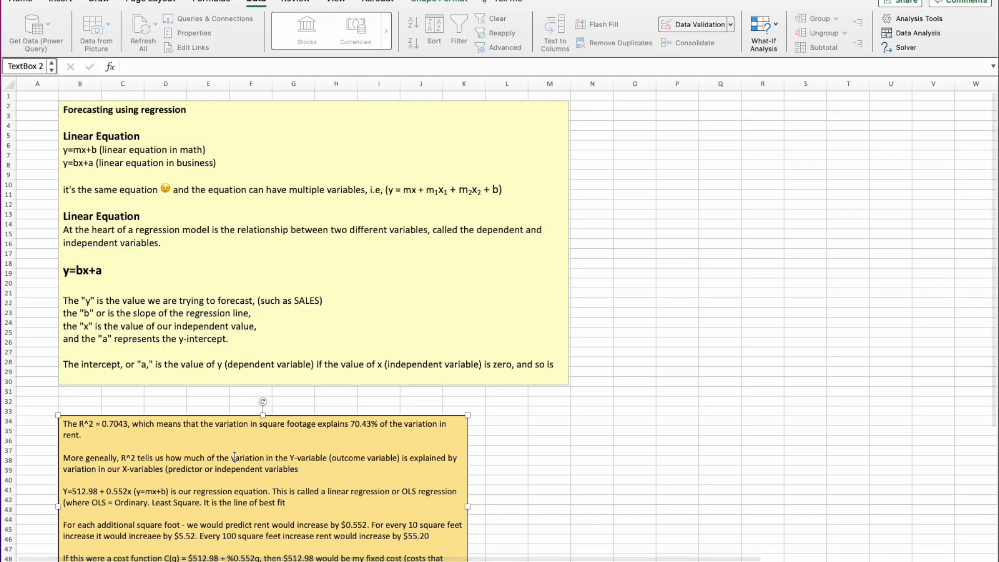
{"action": "scroll", "coordinate": [237, 456], "scroll_direction": "down", "scroll_amount": 2}
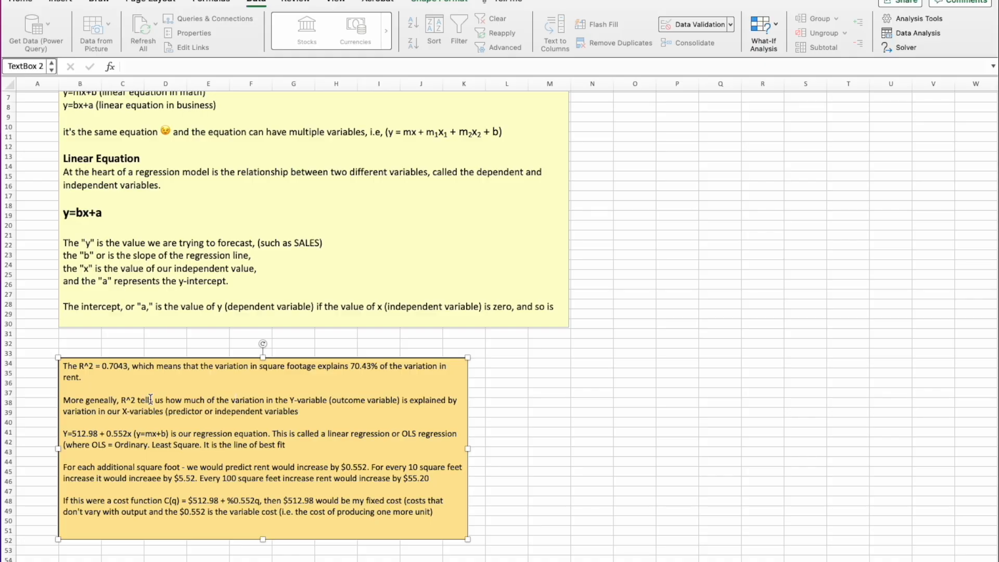
{"action": "left_click", "coordinate": [317, 415]}
- Review the notes on the regression equation, the rent increase per additional square foot, and the fixed and variable cost interpretation
{"action": "mouse_move", "coordinate": [100, 429]}
{"action": "left_mouse_down"}
{"action": "mouse_move", "coordinate": [80, 429]}
{"action": "mouse_move", "coordinate": [132, 433]}
{"action": "mouse_move", "coordinate": [114, 434]}
{"action": "left_mouse_up"}
{"action": "left_click", "coordinate": [363, 467]}
{"action": "left_click_drag", "start_coordinate": [363, 467], "coordinate": [354, 466]}
{"action": "left_click_drag", "start_coordinate": [197, 478], "coordinate": [178, 479]}
{"action": "left_click_drag", "start_coordinate": [430, 477], "coordinate": [391, 487]}
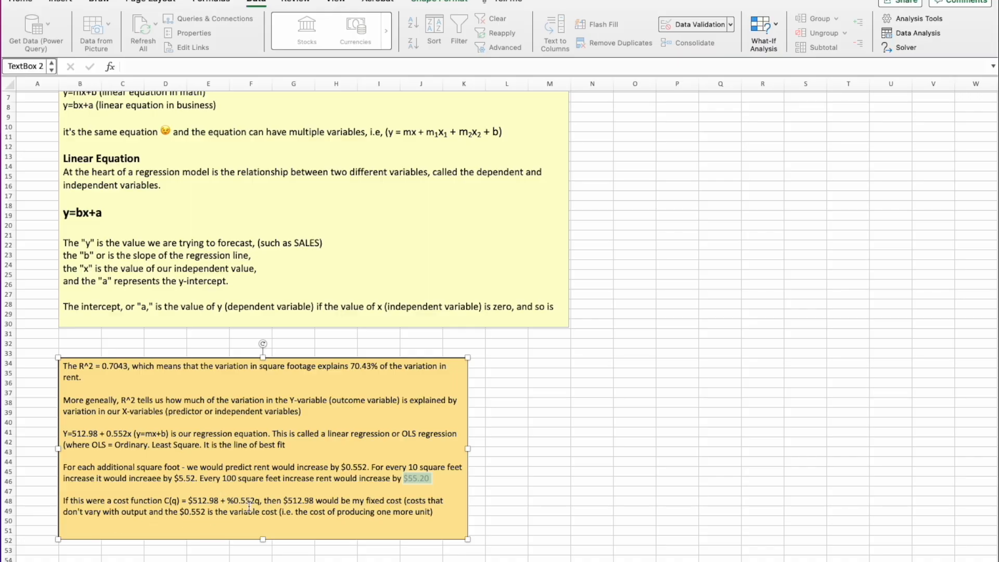
{"action": "left_click_drag", "start_coordinate": [193, 500], "coordinate": [208, 512]}
{"action": "left_click", "coordinate": [233, 526]}
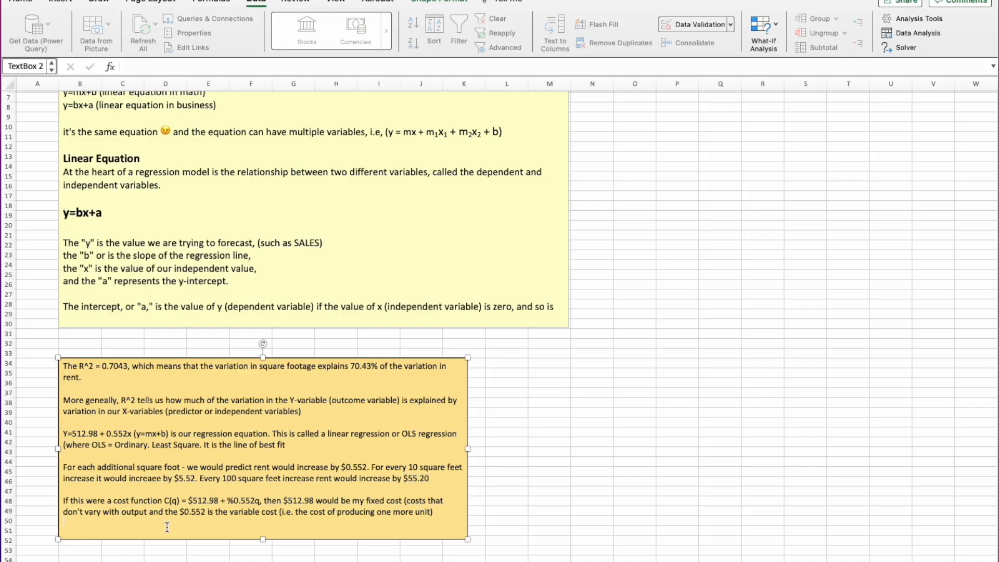
{"action": "left_click_drag", "start_coordinate": [205, 515], "coordinate": [196, 514]}
{"action": "left_click", "coordinate": [209, 525]}
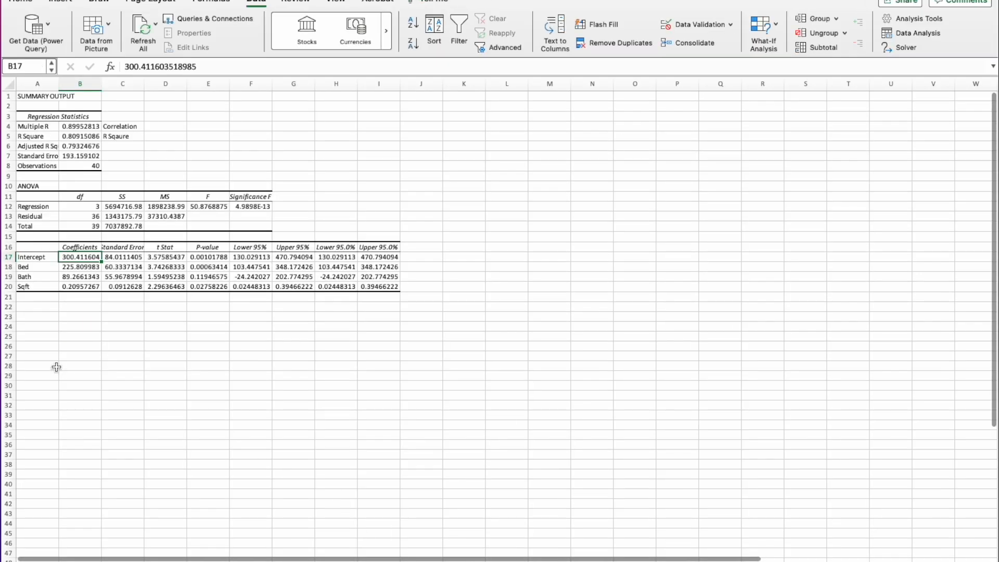
- On the multiple regression output sheet, enter in B23: Rent = ($225.81x # of Bedrooms) + ($89.27 x # of bathrooms) +($0.21 * sq footage) + $300.41
{"action": "left_click", "coordinate": [70, 319]}
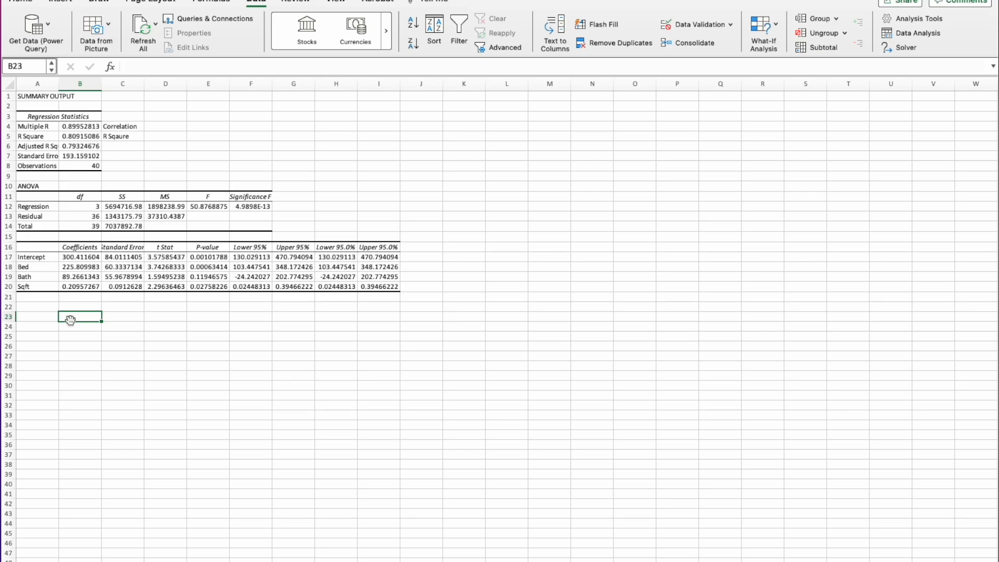
{"action": "type", "text": "Rent ="}
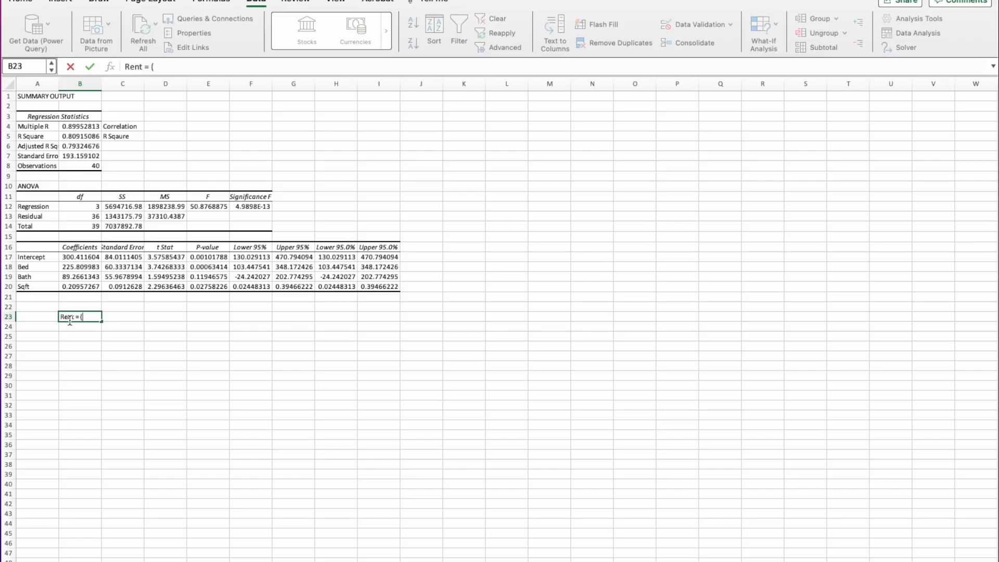
{"action": "type", "text": "(2"}
{"action": "key", "text": "BackSpace"}
{"action": "type", "text": "$225.81"}
{"action": "type", "text": "x # of Bedrooms) + ("}
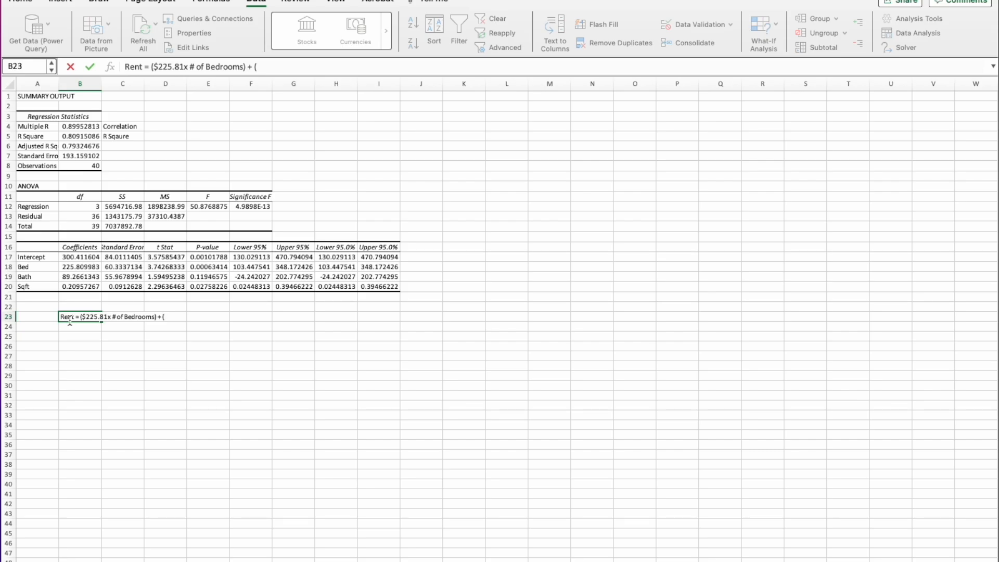
{"action": "type", "text": "$89.27 x # of ba"}
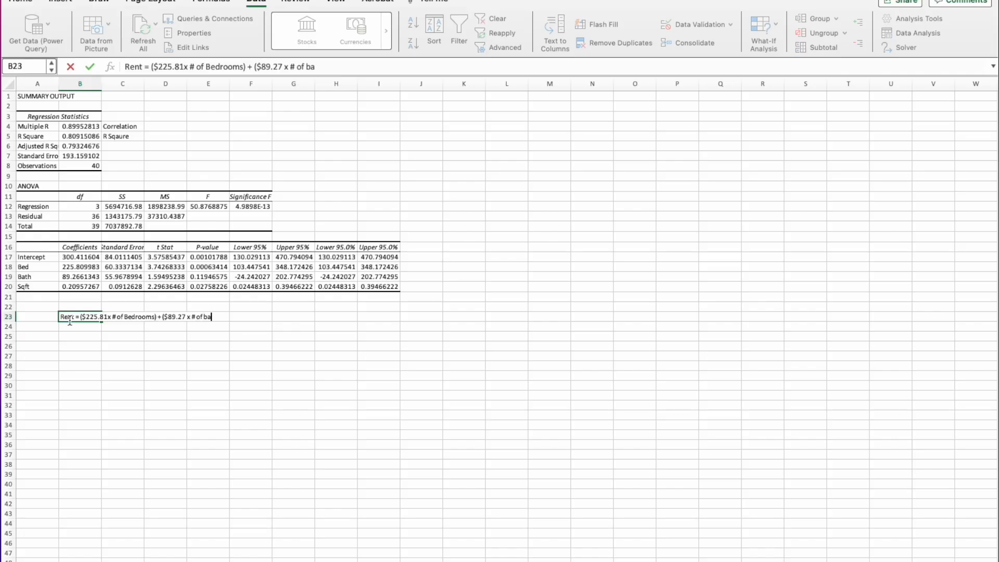
{"action": "type", "text": "throoms) +($0"}
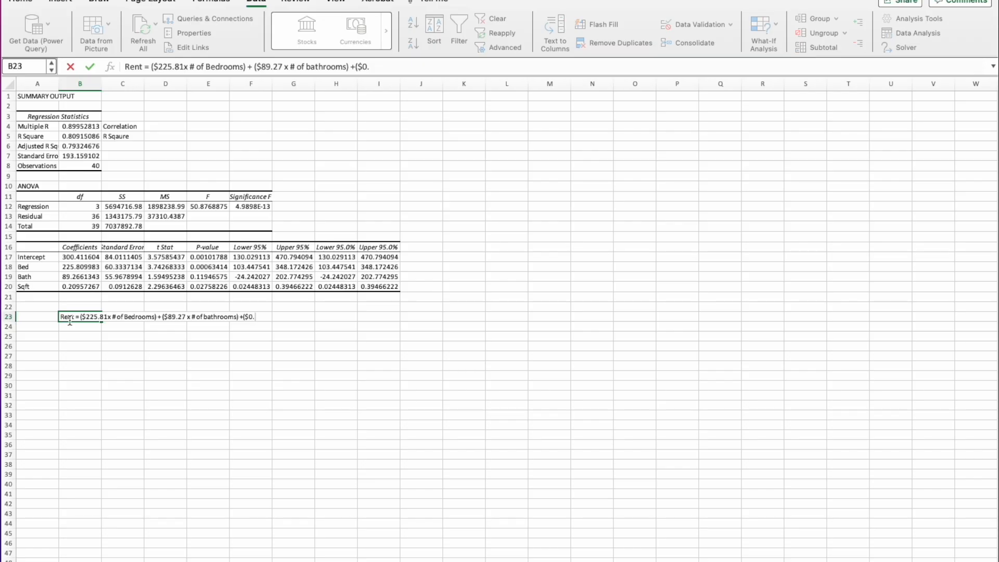
{"action": "type", "text": ".21 * sq footage) +"}
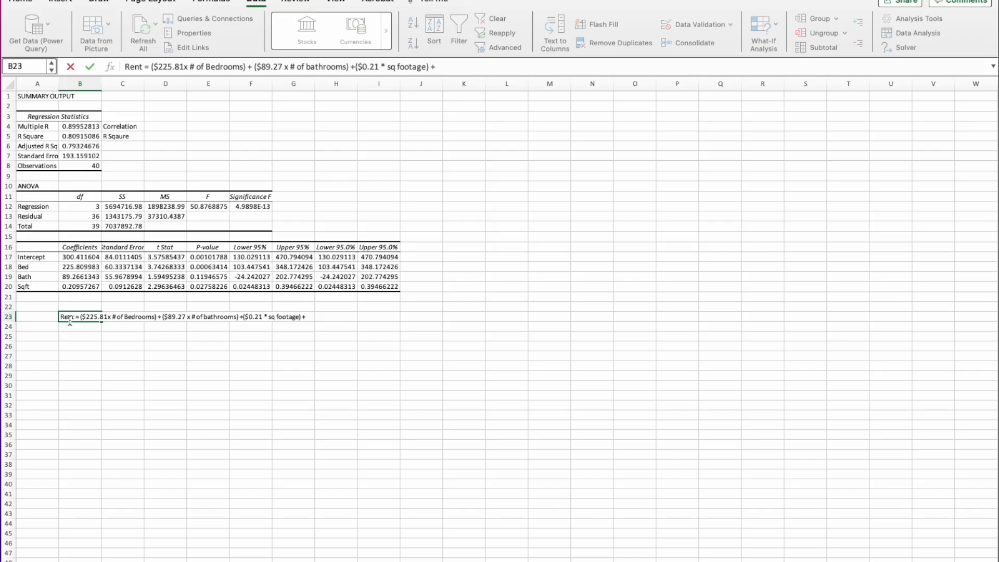
{"action": "type", "text": "$300.41"}
{"action": "key", "text": "Return"}
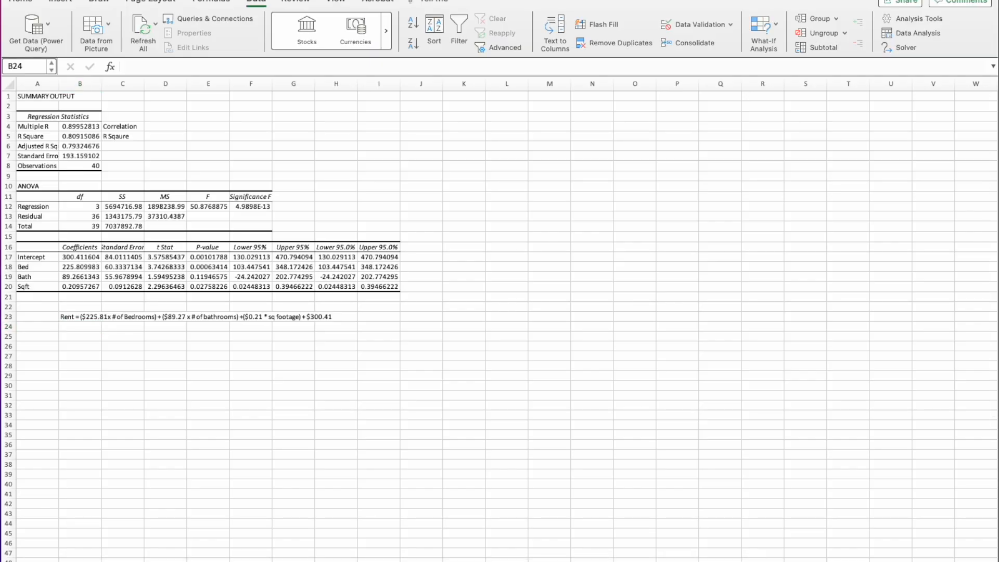
- Start the prediction table's header row by entering "Predictive Rent" in B25, "Cost per bedroom" in C25 and "# of bedrooms" in D25
{"action": "left_click", "coordinate": [89, 335]}
{"action": "left_click", "coordinate": [88, 336]}
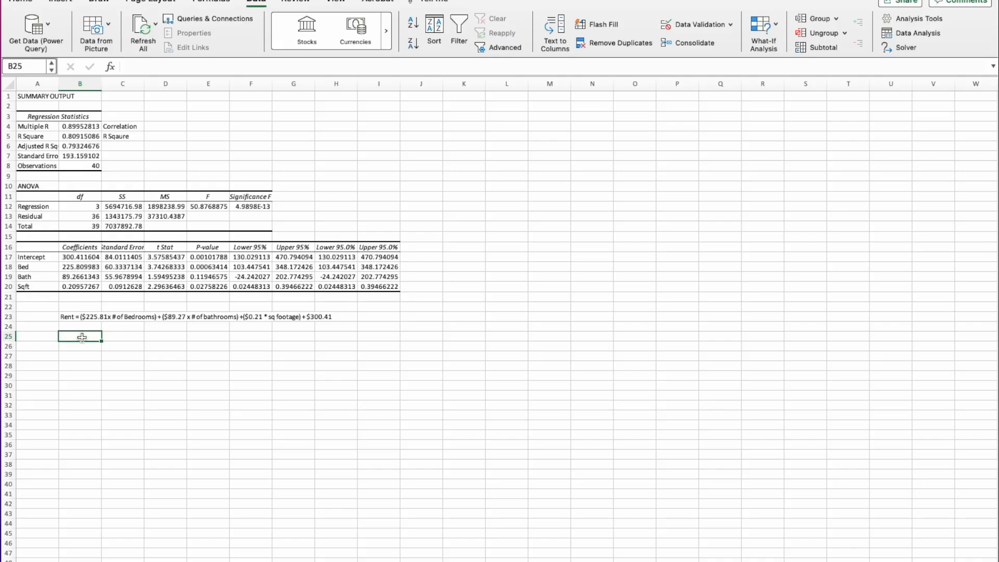
{"action": "type", "text": "Predi"}
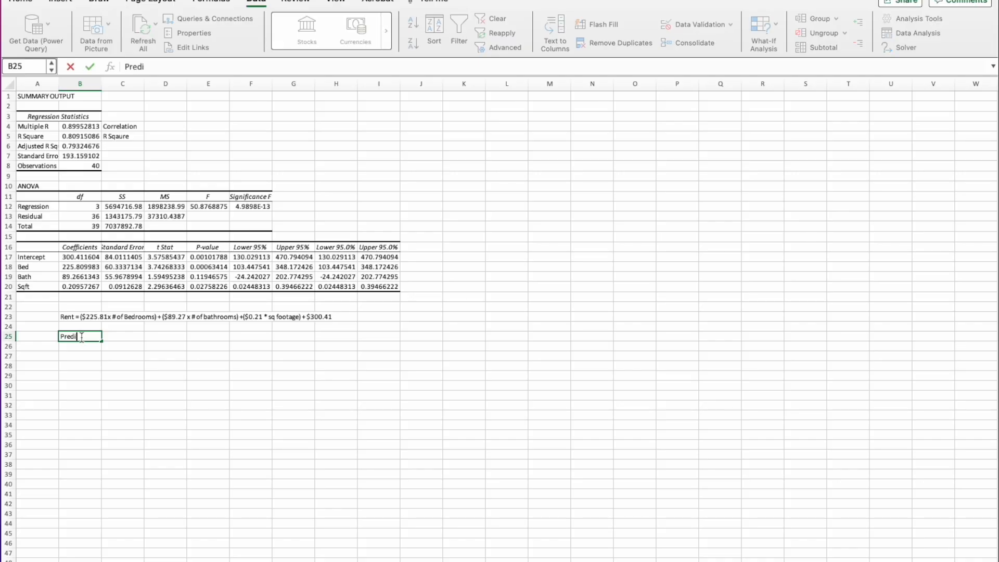
{"action": "type", "text": "ctive Rent"}
{"action": "key", "text": "Tab"}
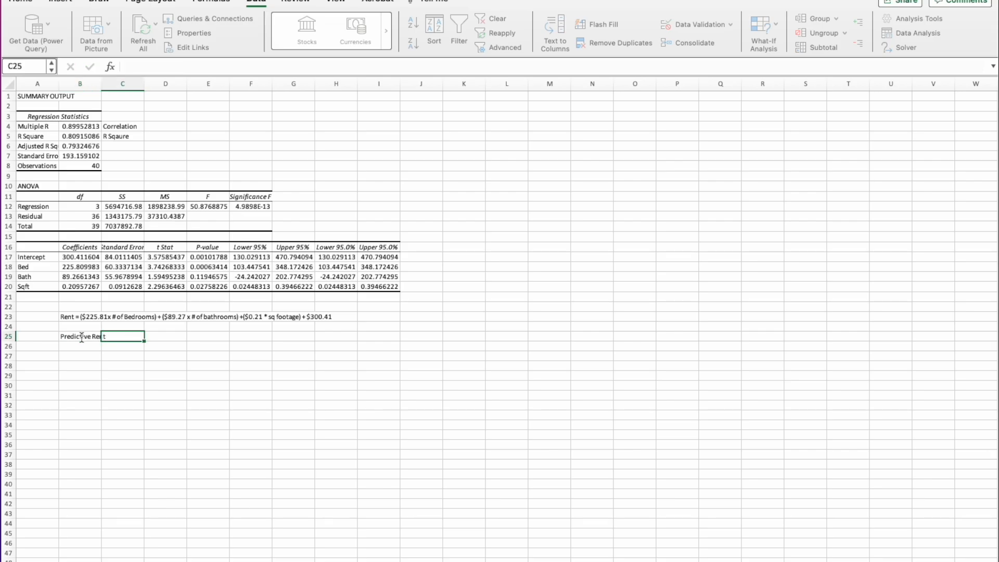
{"action": "type", "text": "Cost per bedroom"}
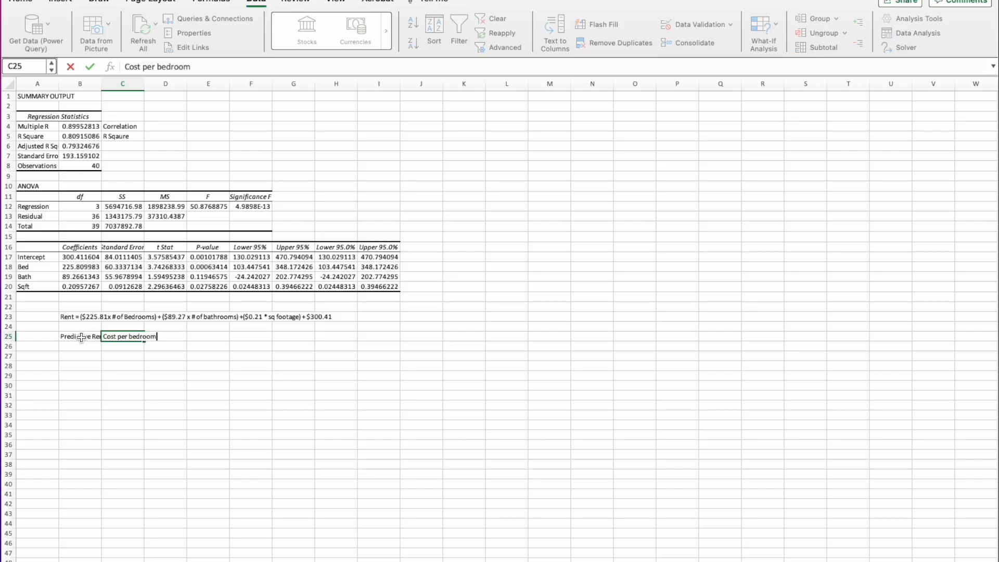
{"action": "key", "text": "Tab"}
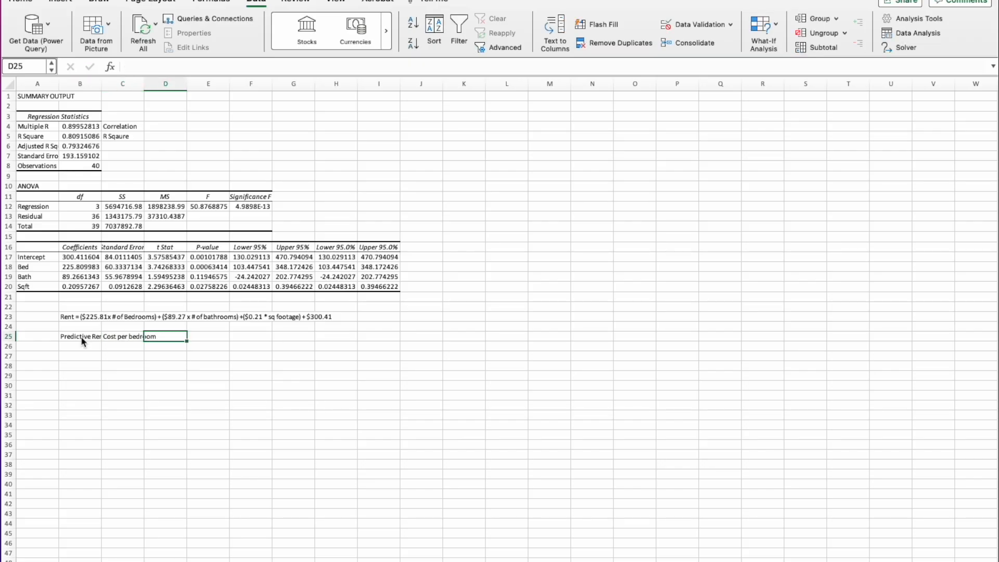
{"action": "type", "text": "# of bedrooms"}
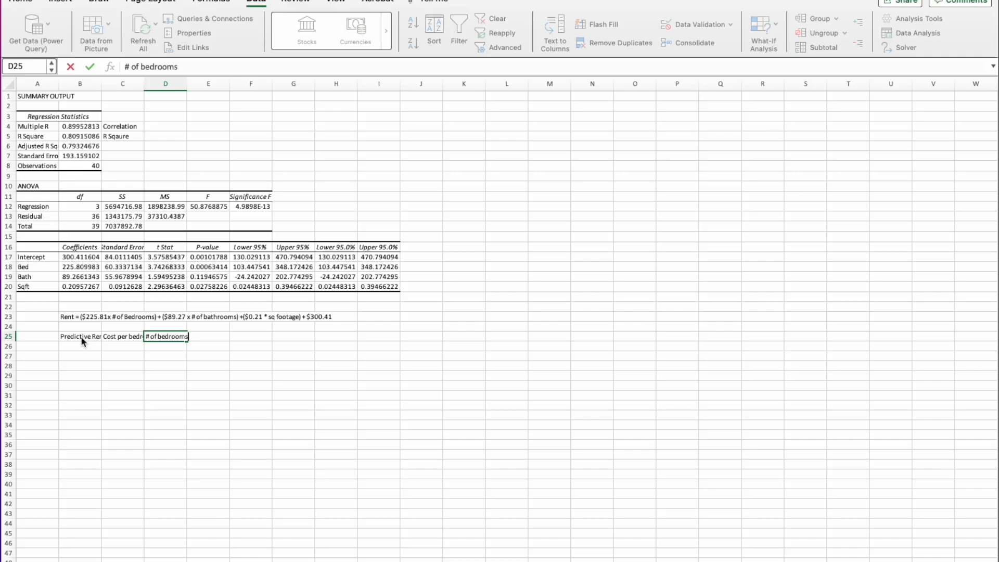
{"action": "key", "text": "Tab"}
- Add the bathroom headers "Cost per Bathroom" in E25 and "# of Bathrooms" in F25
{"action": "type", "text": "Cos"}
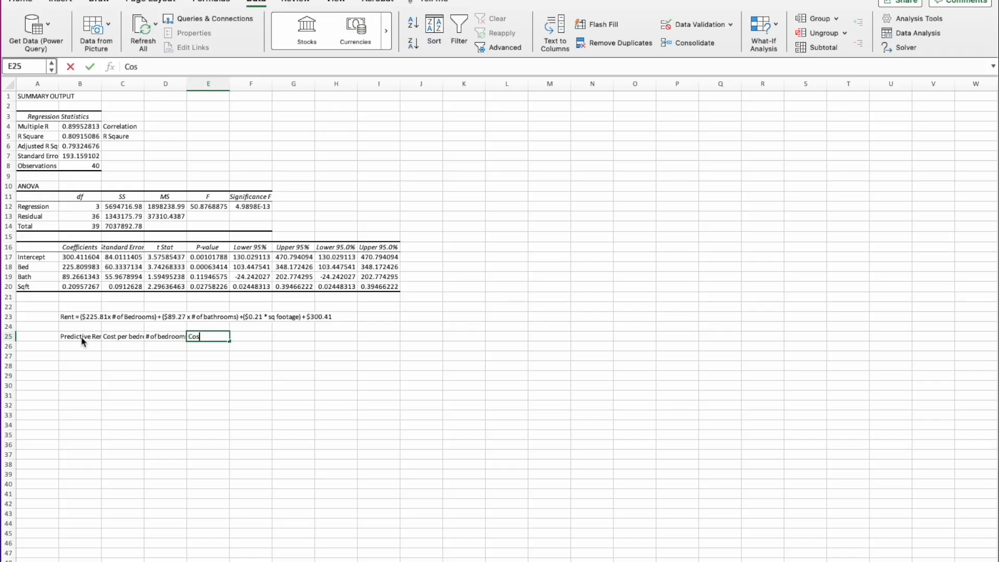
{"action": "type", "text": "t pe"}
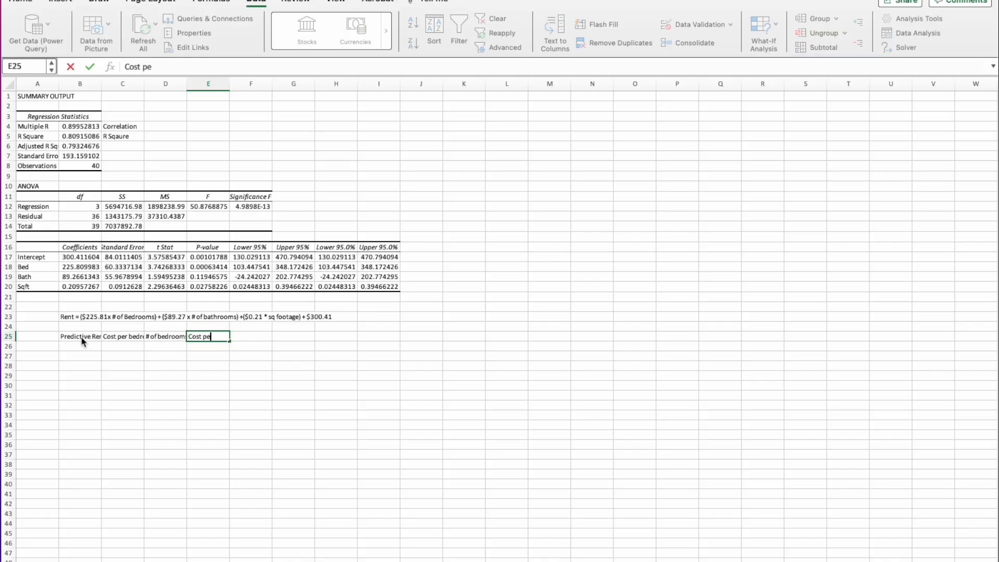
{"action": "type", "text": "r Bathroom"}
{"action": "key", "text": "Tab"}
{"action": "type", "text": "# of Bathrooms"}
{"action": "key", "text": "Tab"}
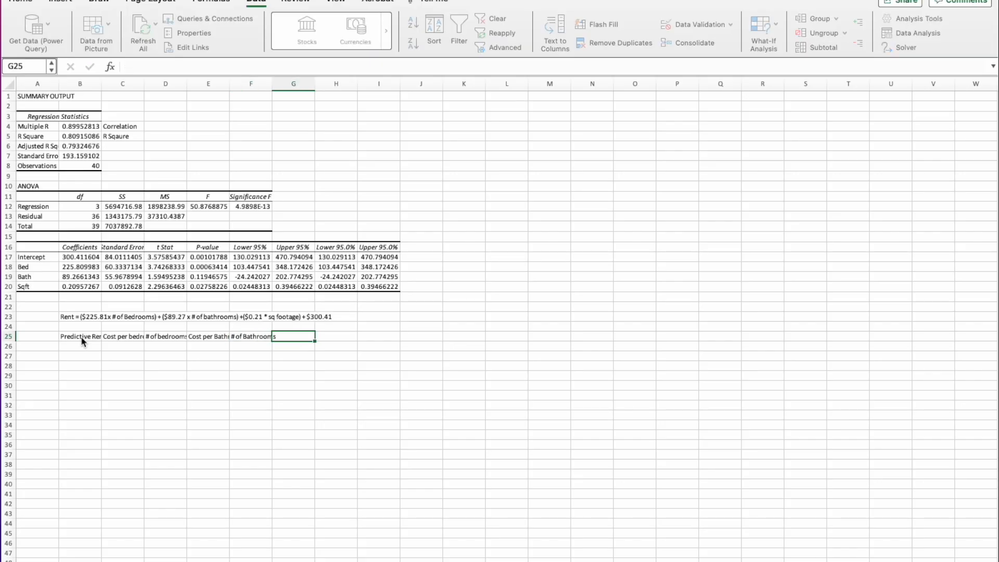
- Add the remaining headers "Cost Per Sq Foot" in G25, "Sqaure Footage" in H25 and "Intercept / Fixed Cost" in I25
{"action": "type", "text": "Cost Per Sq Foot"}
{"action": "key", "text": "Tab"}
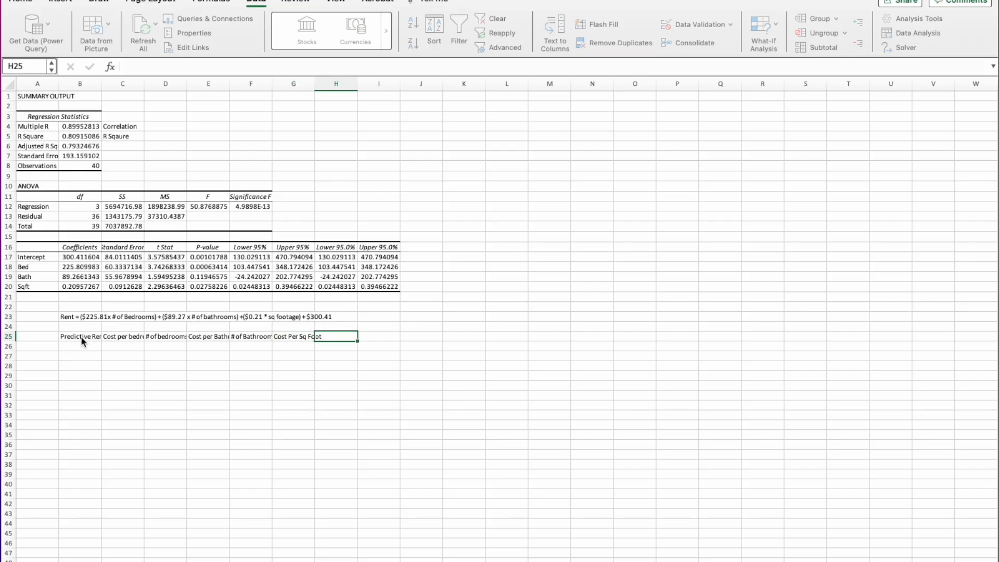
{"action": "type", "text": "Sqaur"}
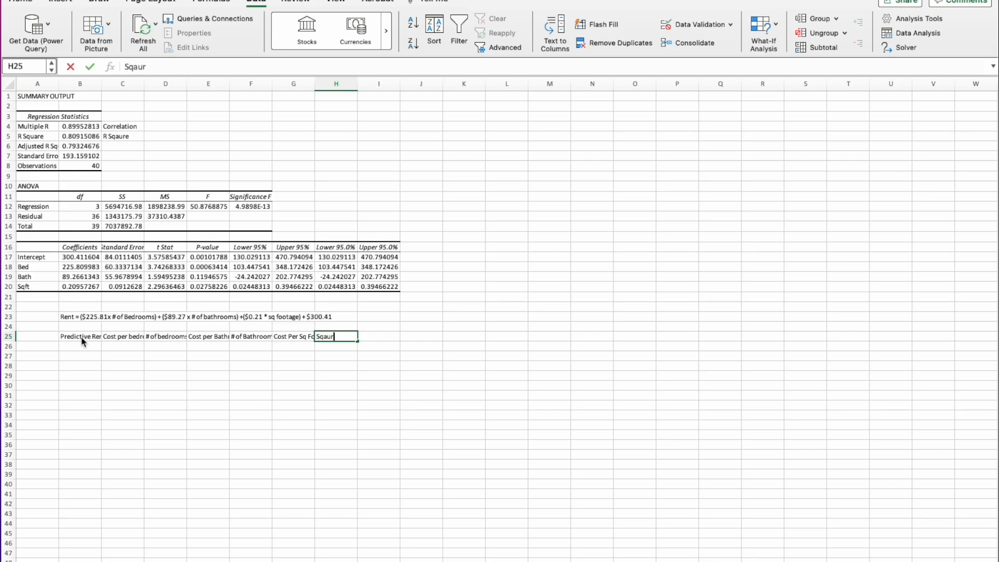
{"action": "type", "text": "e Footage"}
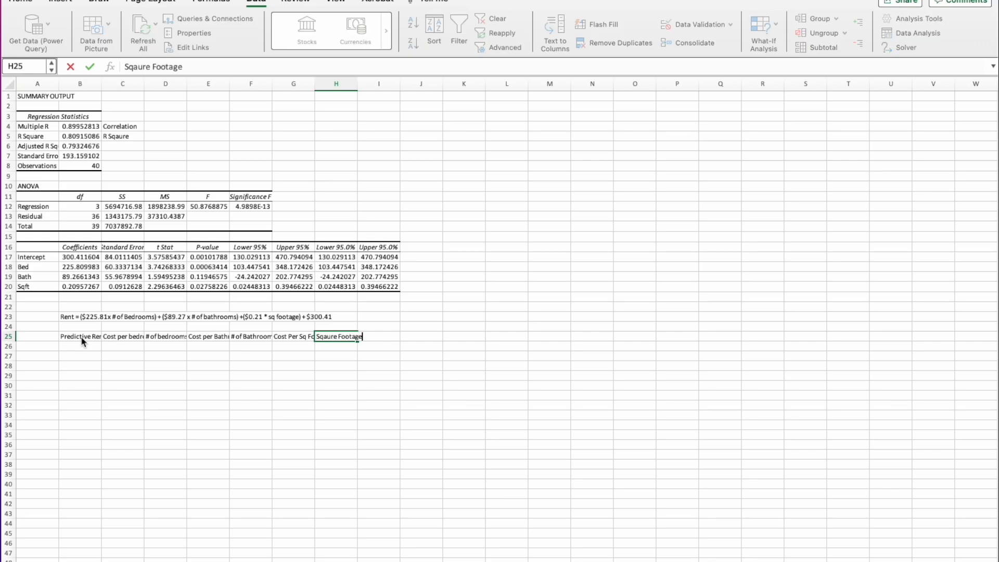
{"action": "key", "text": "Tab"}
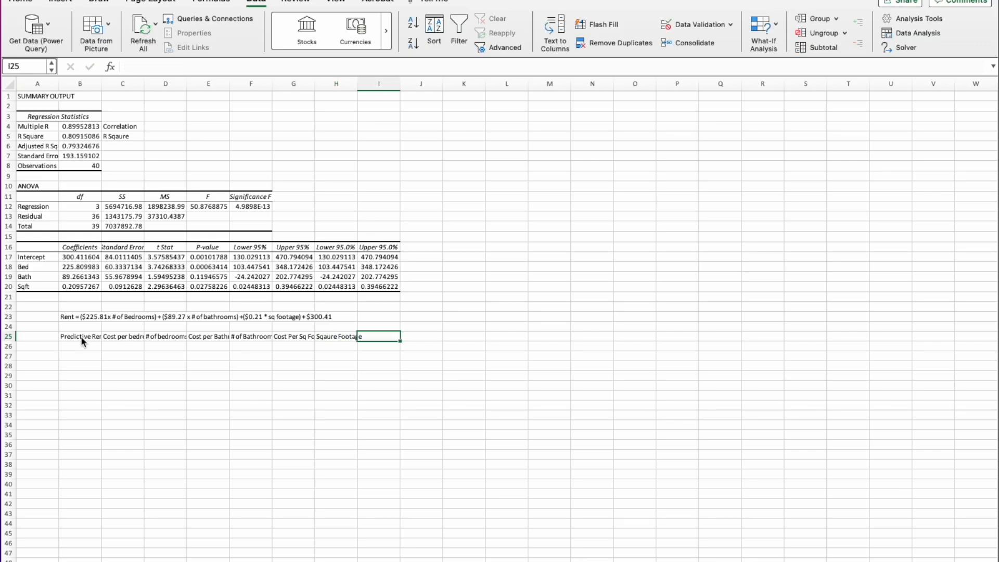
{"action": "type", "text": "Intercept / Fixed Cost"}
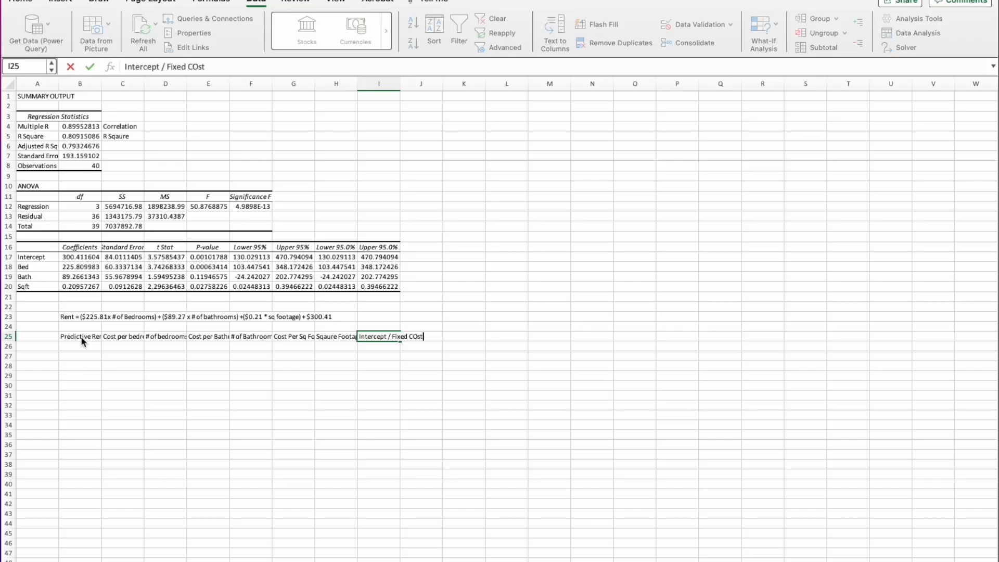
{"action": "left_click", "coordinate": [108, 356]}
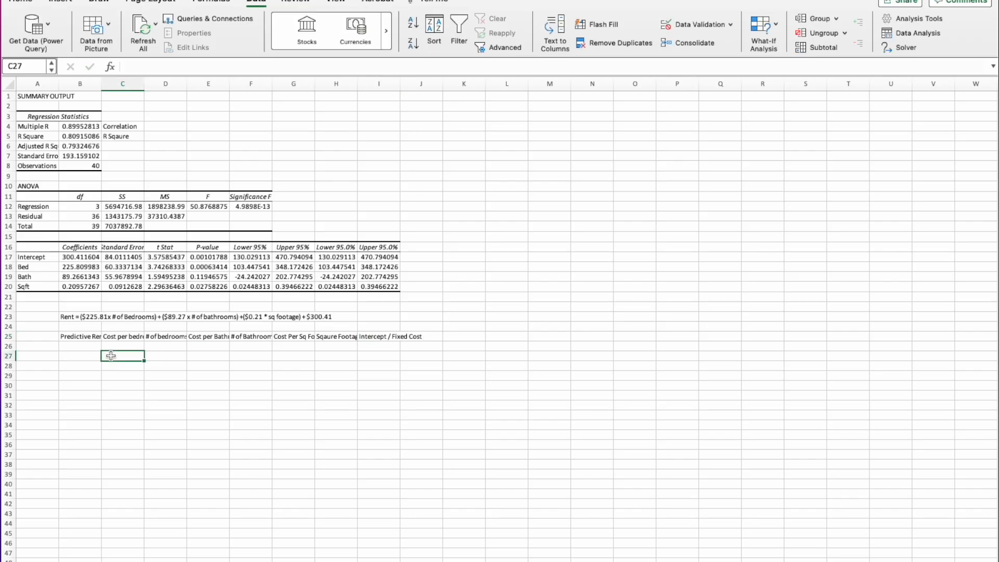
- Autofit the widths of columns B through I so that they fit the prediction table's header texts
{"action": "double_click", "coordinate": [101, 87]}
{"action": "left_click_drag", "start_coordinate": [340, 86], "coordinate": [111, 96]}
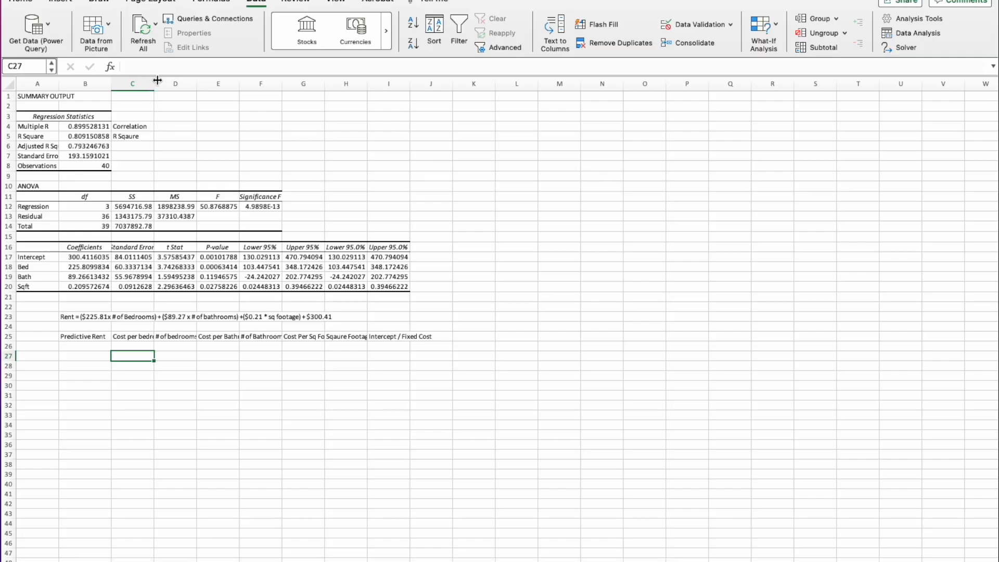
{"action": "double_click", "coordinate": [157, 80]}
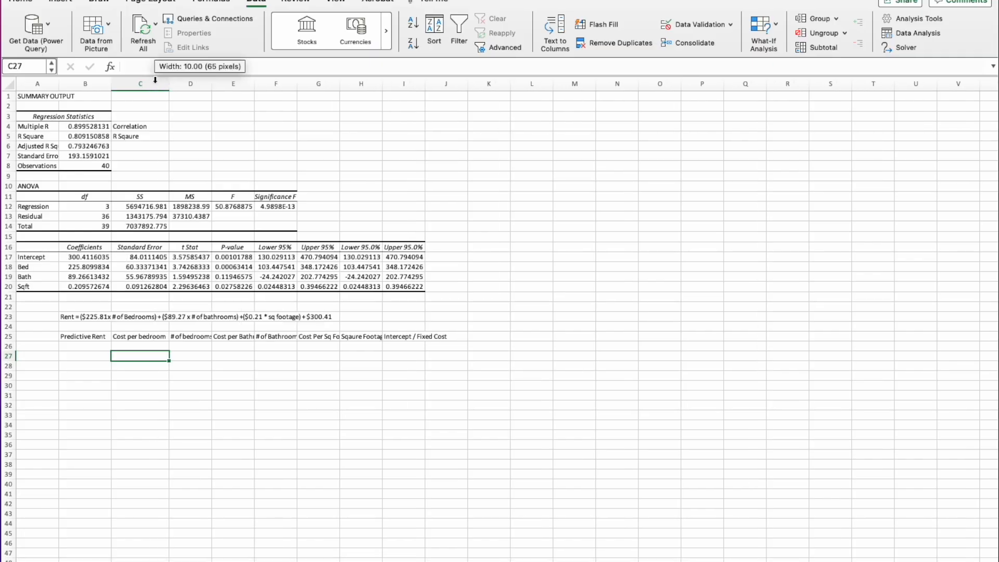
{"action": "double_click", "coordinate": [212, 83]}
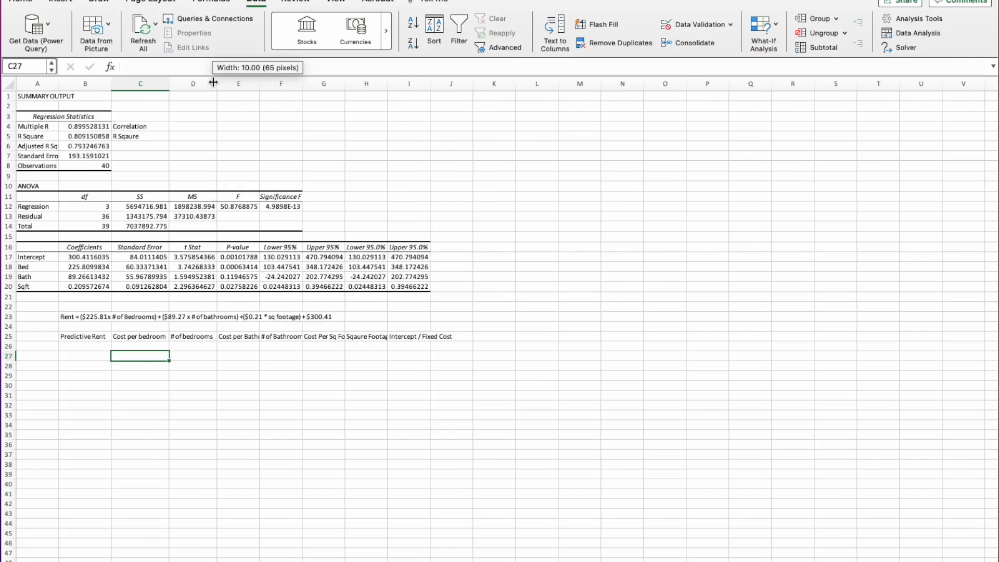
{"action": "left_click", "coordinate": [64, 318]}
{"action": "left_click", "coordinate": [83, 339]}
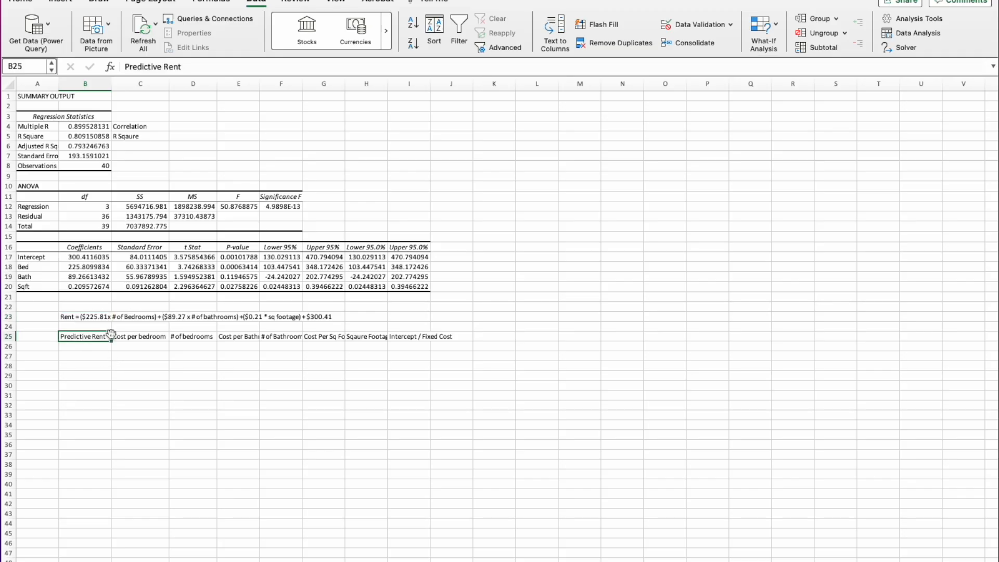
{"action": "left_click", "coordinate": [223, 340]}
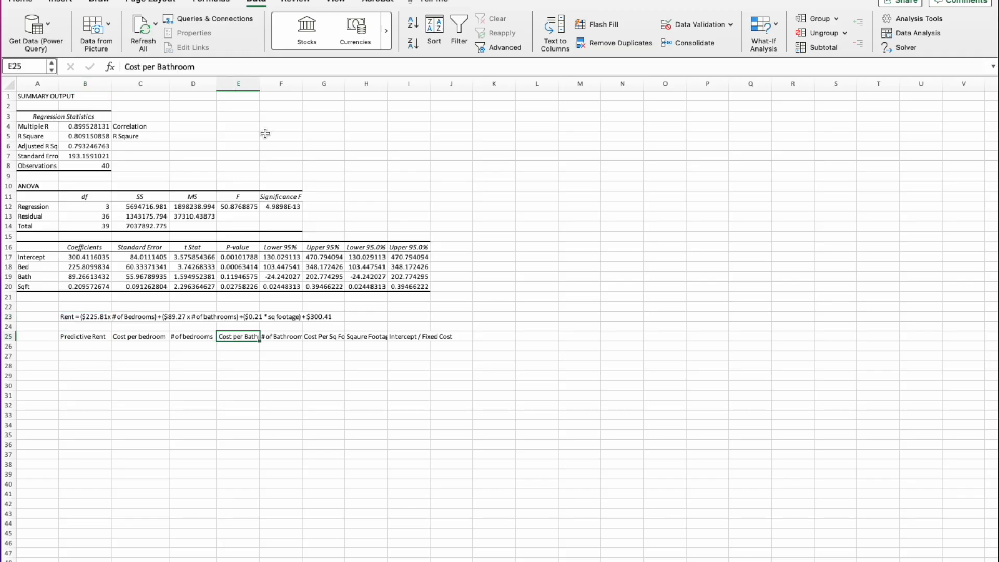
{"action": "double_click", "coordinate": [259, 83]}
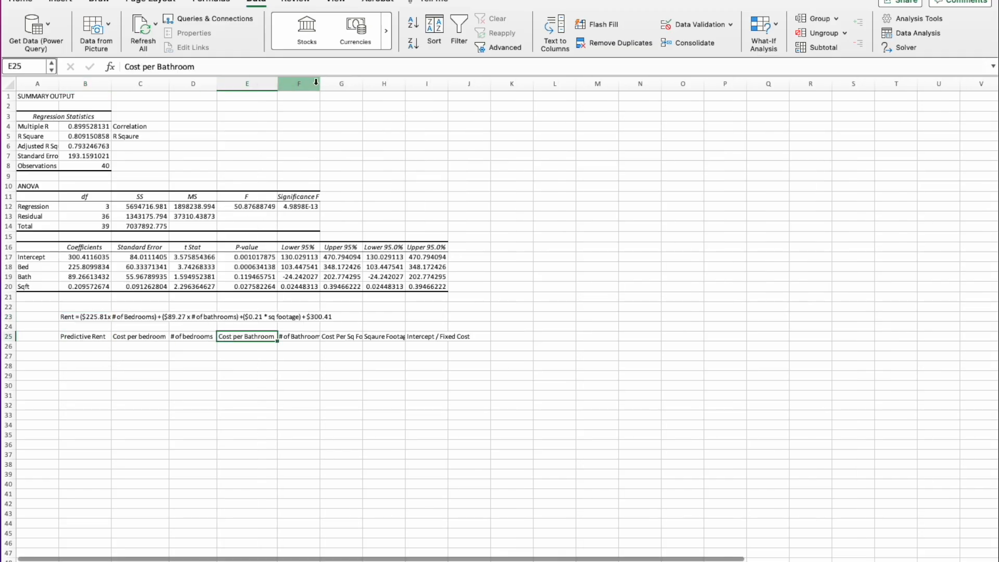
{"action": "double_click", "coordinate": [319, 83]}
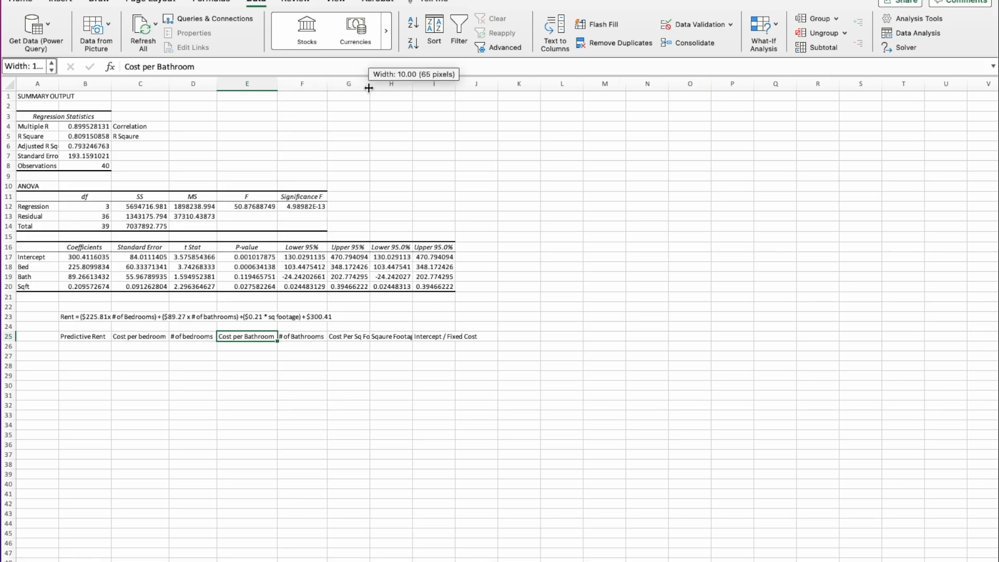
{"action": "double_click", "coordinate": [369, 84]}
{"action": "double_click", "coordinate": [423, 84]}
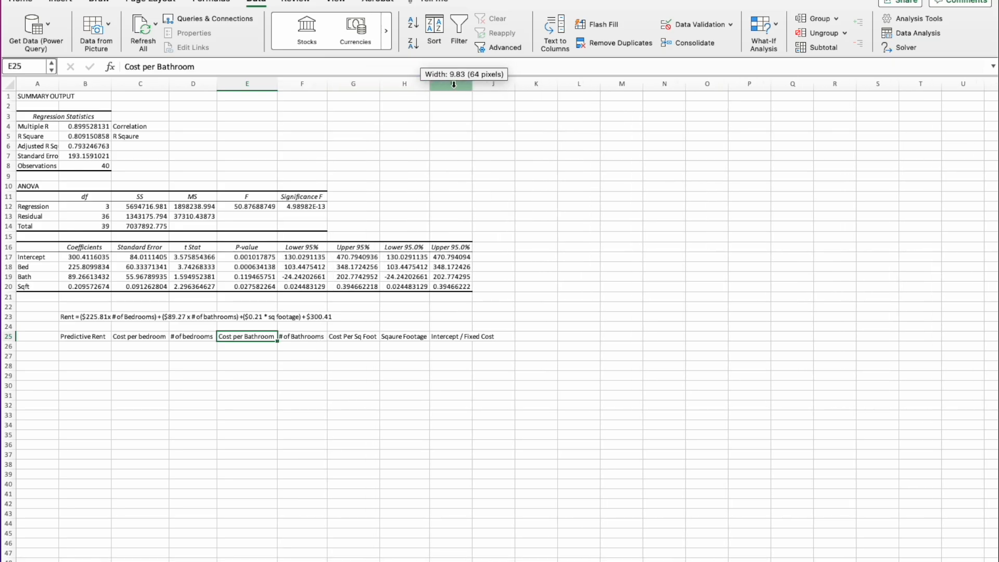
{"action": "double_click", "coordinate": [472, 83]}
{"action": "left_click", "coordinate": [247, 484]}
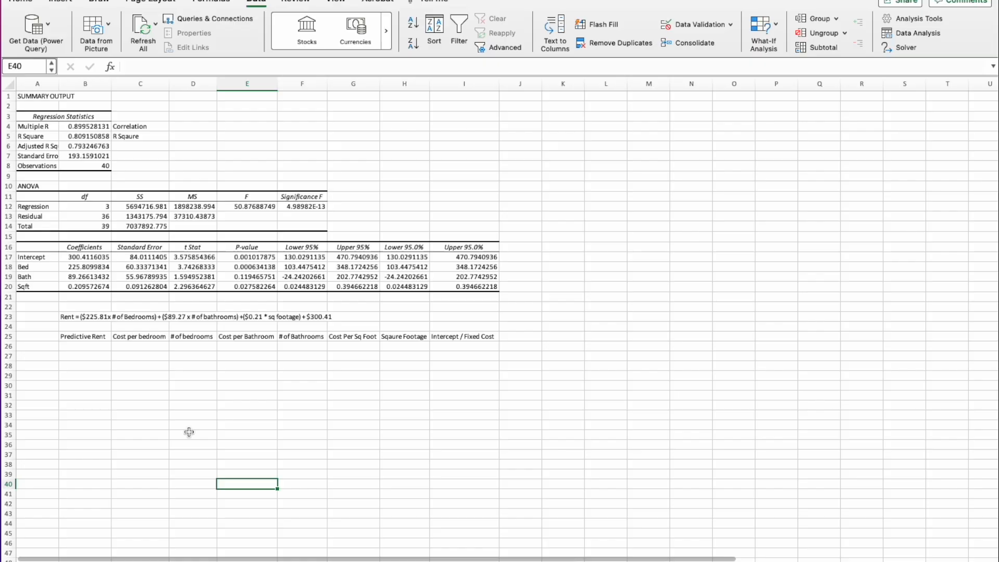
- Link the Cost per bedroom cell C26 to the Bed coefficient with the absolute reference =$B$18
{"action": "left_click", "coordinate": [151, 348]}
{"action": "type", "text": "="}
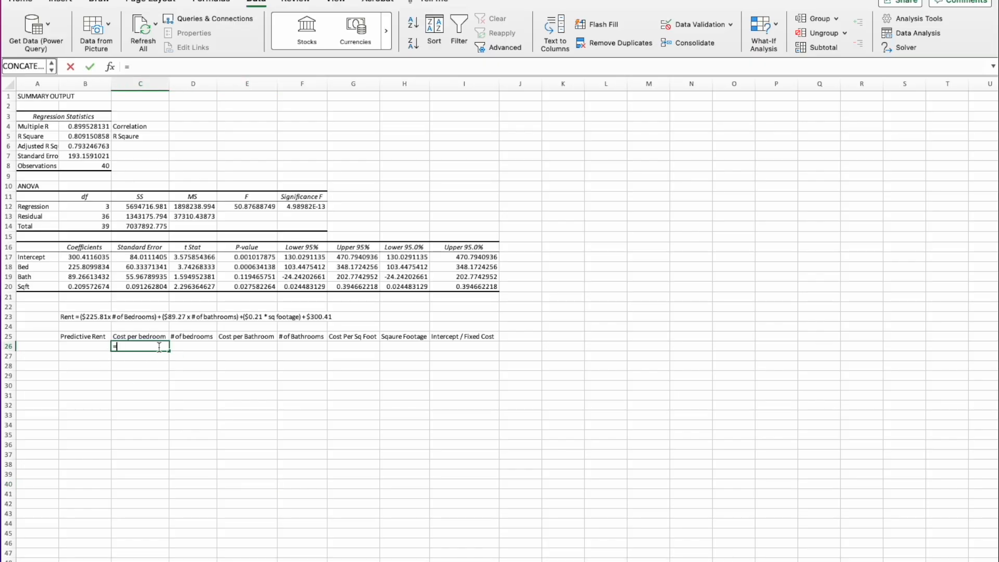
{"action": "left_click", "coordinate": [99, 269]}
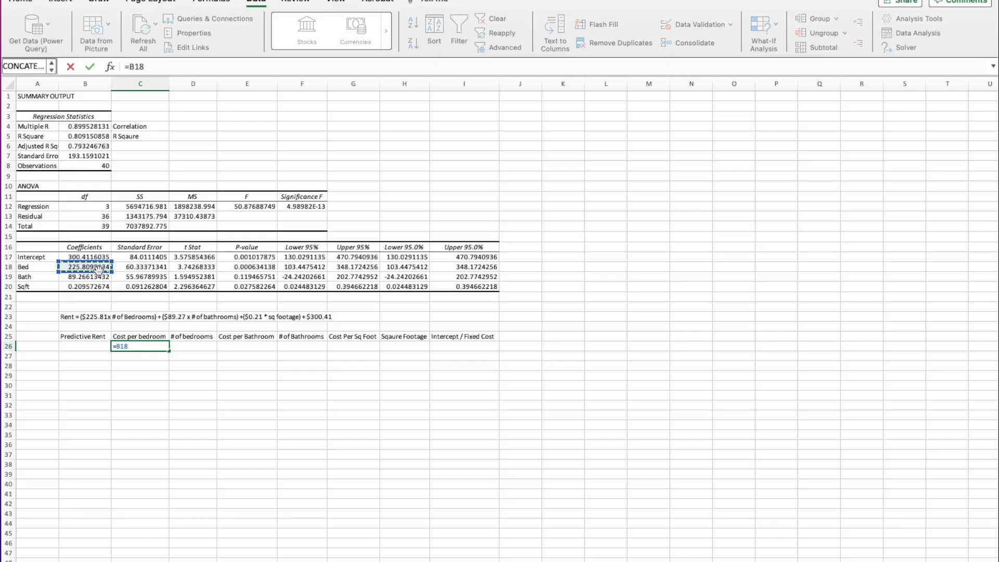
{"action": "key", "text": "F4"}
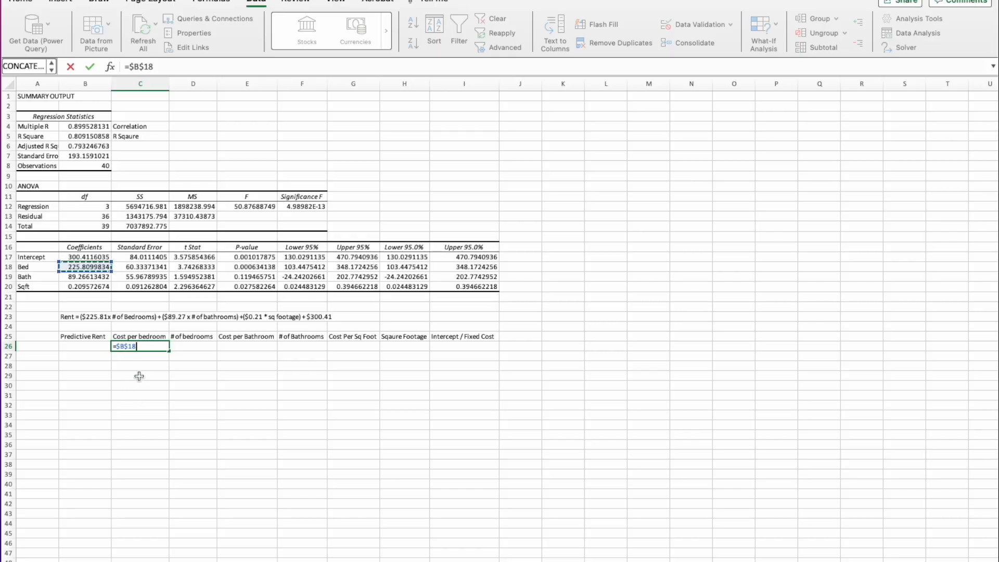
{"action": "key", "text": "Return"}
- Link the Cost per Bathroom cell E26 to the Bath coefficient with =B19
{"action": "left_click", "coordinate": [185, 348]}
{"action": "left_click", "coordinate": [246, 347]}
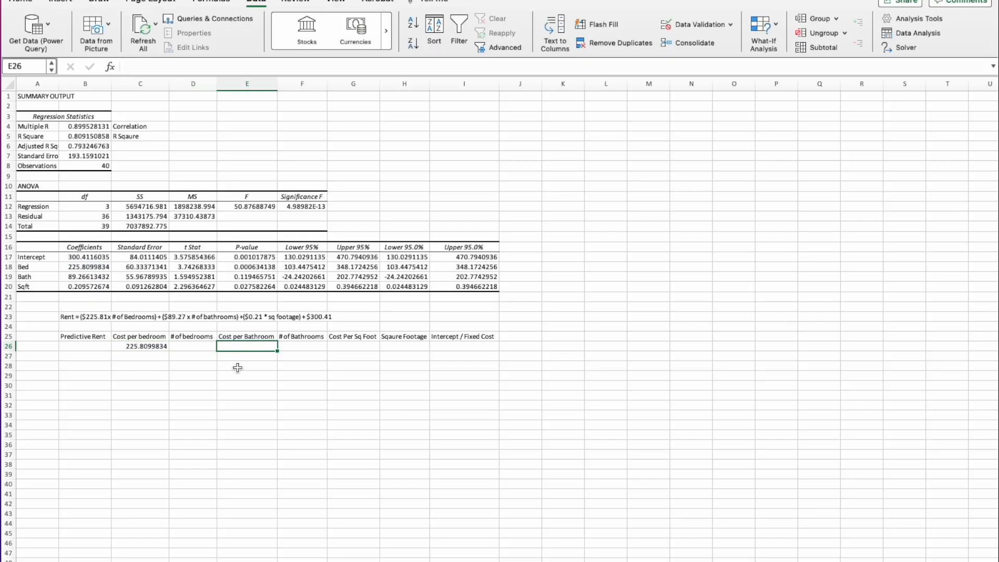
{"action": "type", "text": "="}
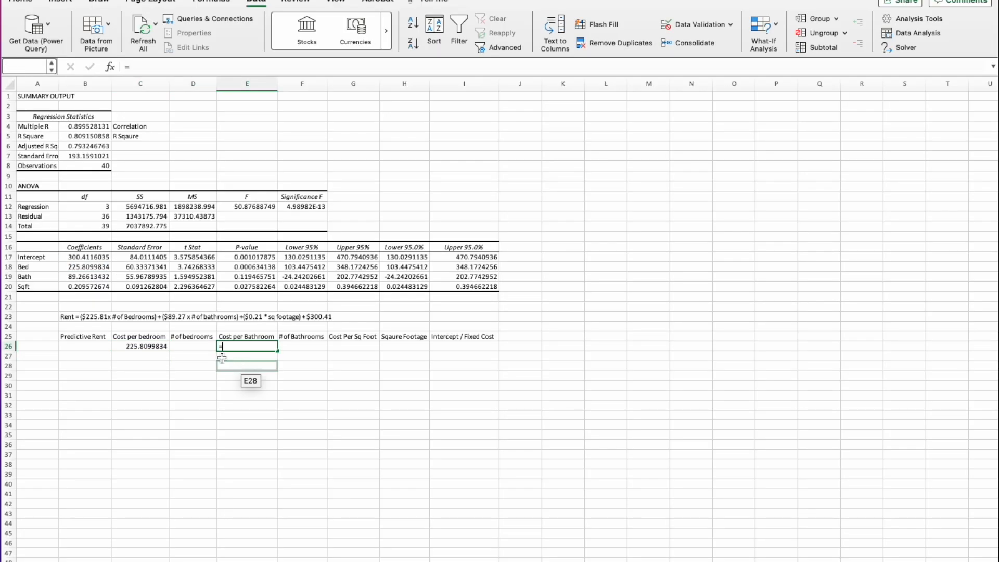
{"action": "left_click", "coordinate": [92, 277]}
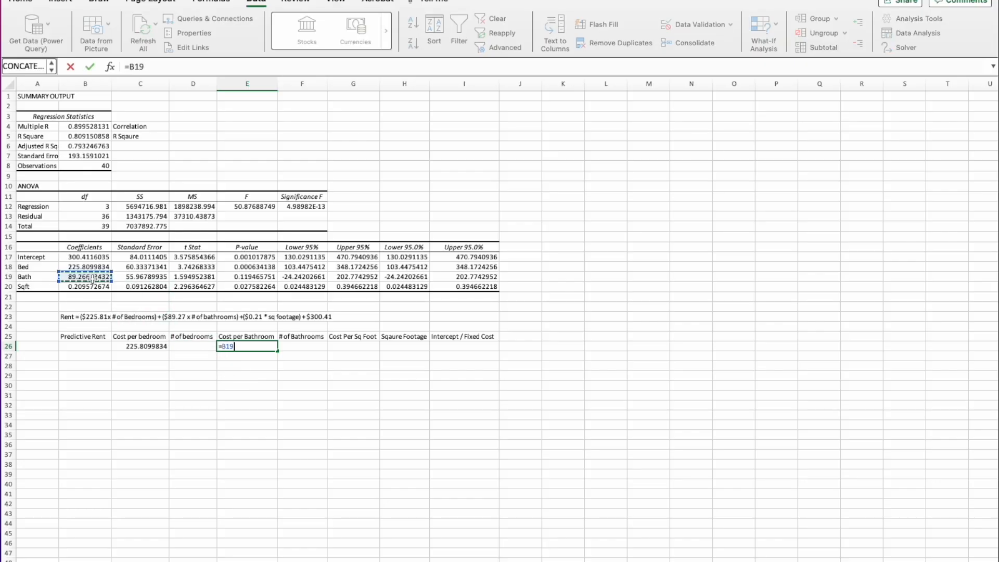
{"action": "key", "text": "F4"}
{"action": "left_click", "coordinate": [237, 406]}
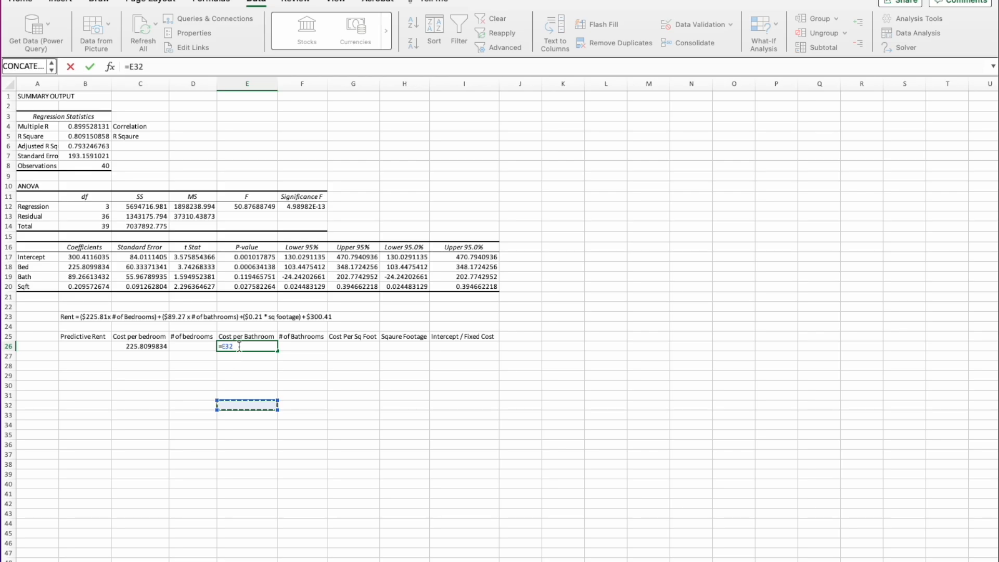
{"action": "key", "text": "BackSpace"}
{"action": "key", "text": "BackSpace"}
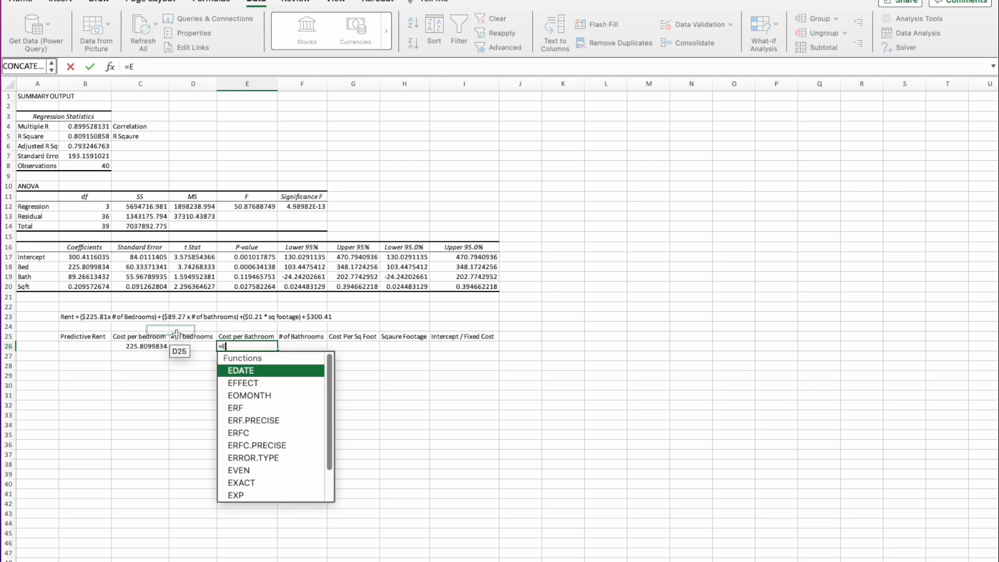
{"action": "key", "text": "BackSpace"}
{"action": "left_click", "coordinate": [93, 278]}
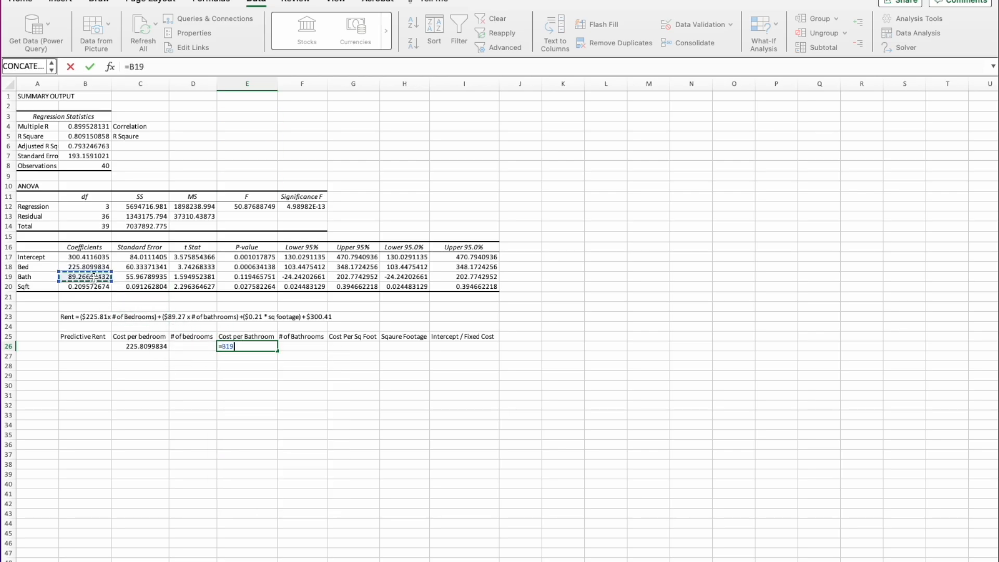
{"action": "key", "text": "Return"}
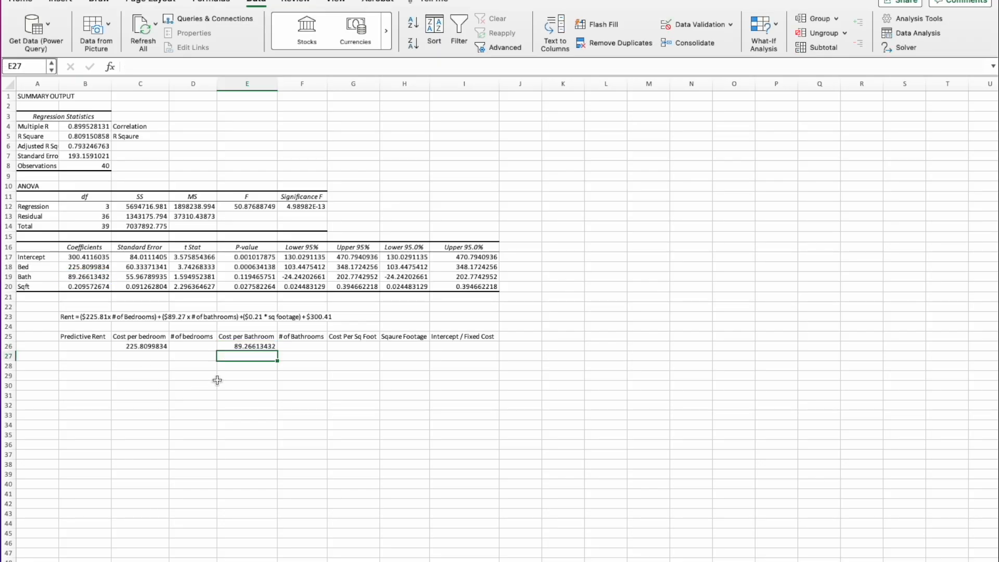
- Link the Cost Per Sq Foot cell G26 to the Sqft coefficient with the absolute reference =$B$20
{"action": "left_click", "coordinate": [360, 349]}
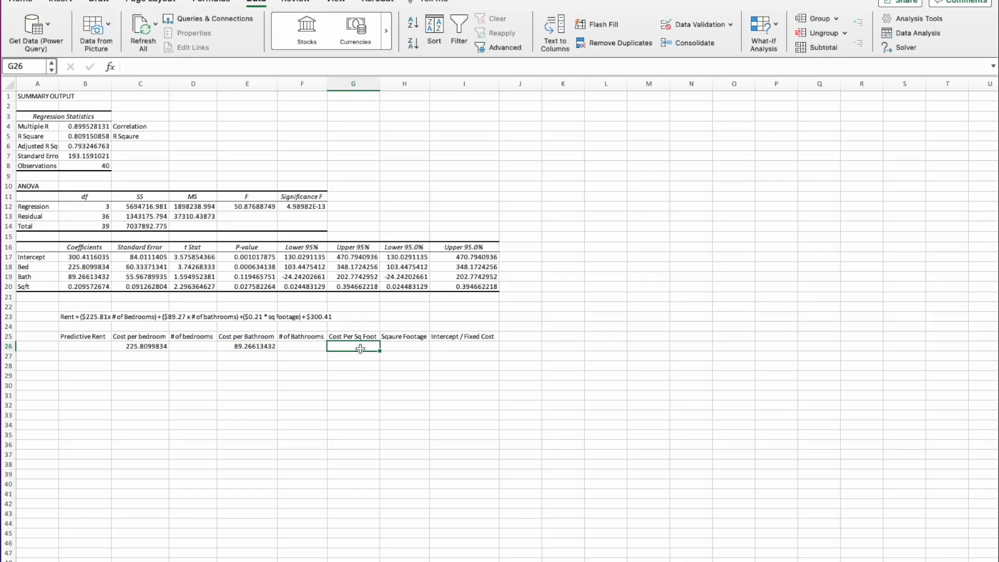
{"action": "type", "text": "="}
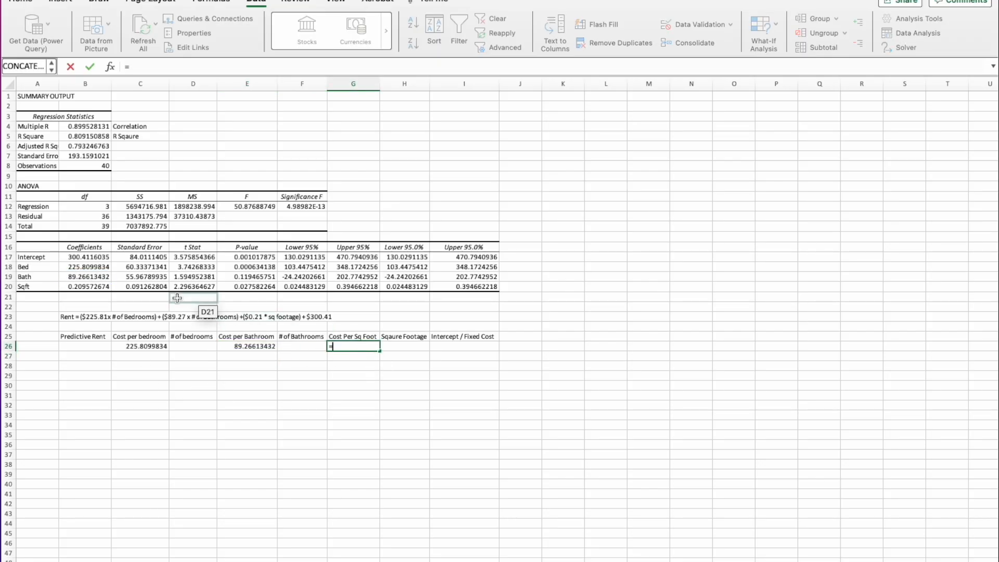
{"action": "left_click", "coordinate": [95, 289]}
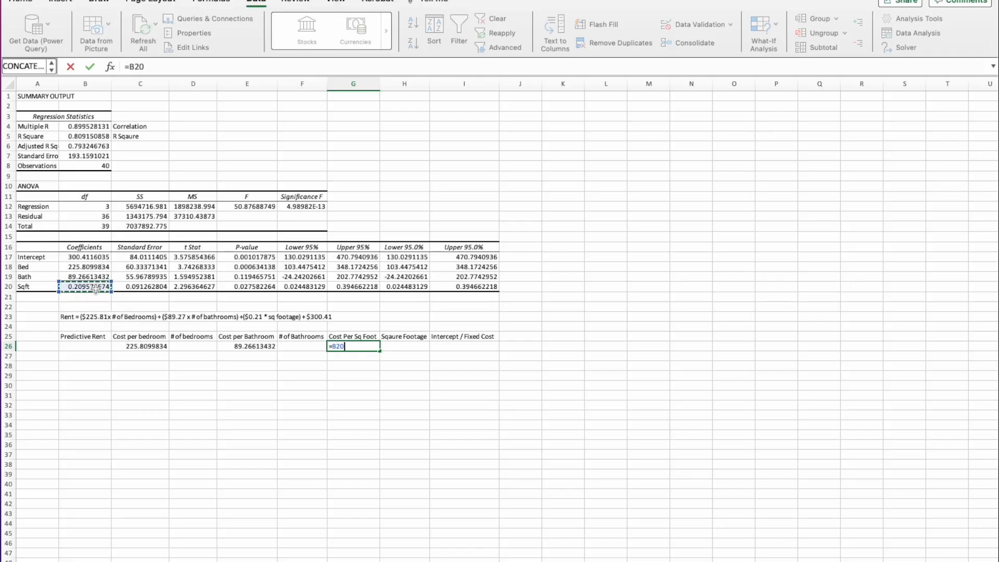
{"action": "key", "text": "F4"}
{"action": "key", "text": "Return"}
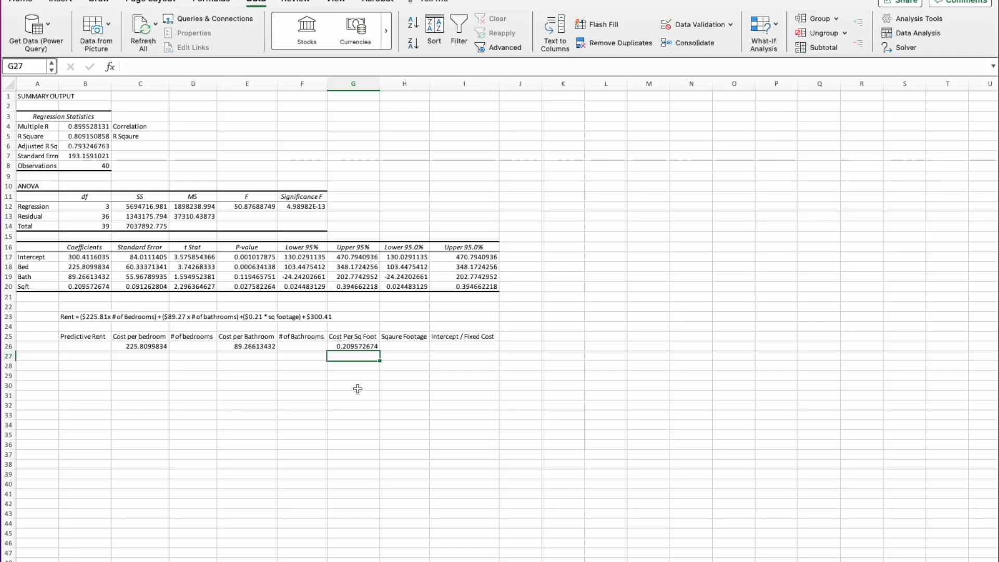
- Link the Intercept / Fixed Cost cell I26 to the Intercept coefficient in B17
{"action": "left_click", "coordinate": [437, 349]}
{"action": "type", "text": "="}
{"action": "left_click", "coordinate": [93, 257]}
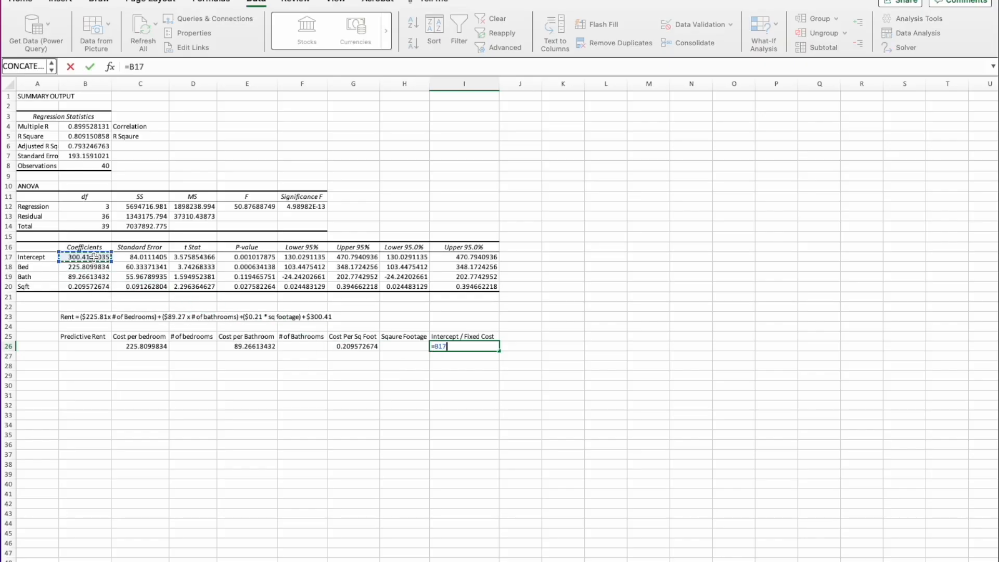
{"action": "left_click", "coordinate": [133, 394]}
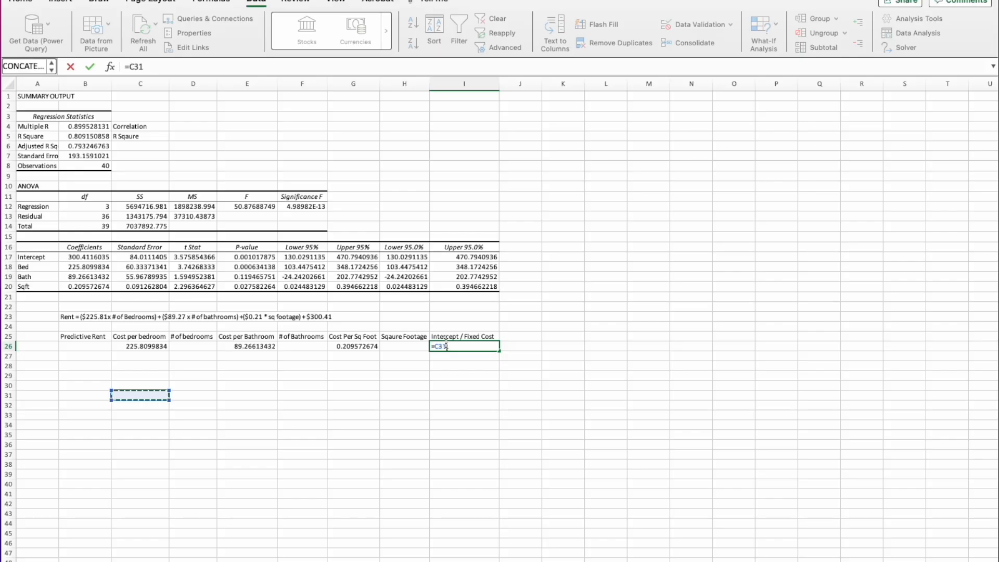
{"action": "key", "text": "BackSpace"}
{"action": "key", "text": "BackSpace"}
{"action": "key", "text": "BackSpace"}
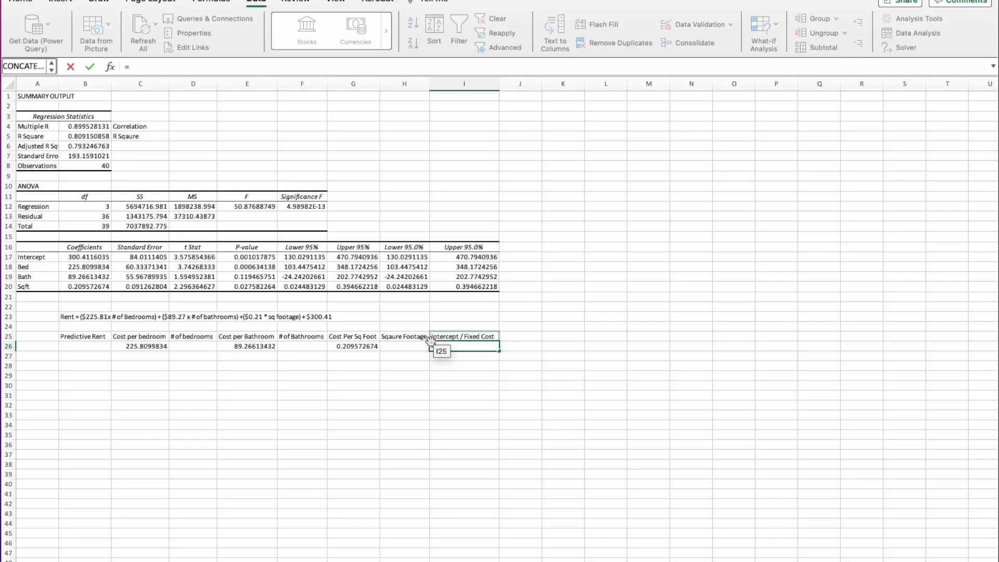
{"action": "left_click", "coordinate": [78, 259]}
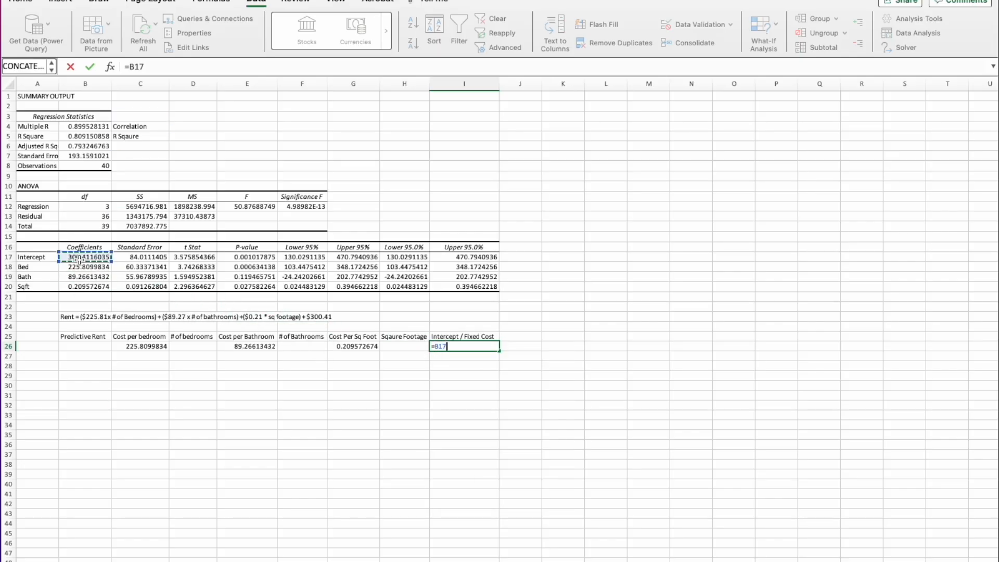
{"action": "key", "text": "Return"}
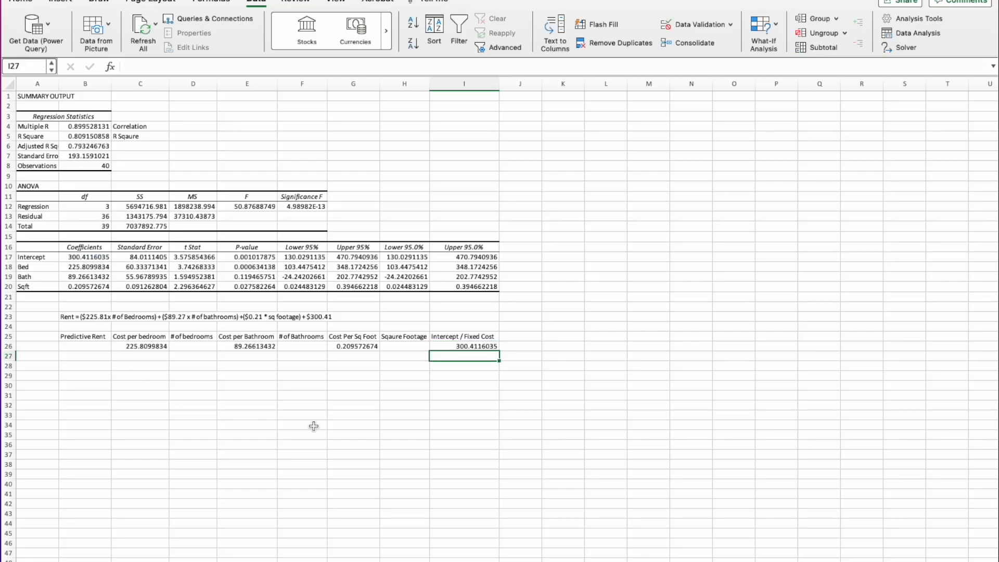
- Apply the dollar Accounting format to the cost cells C26, E26, G26 and I26
{"action": "left_click", "coordinate": [149, 348]}
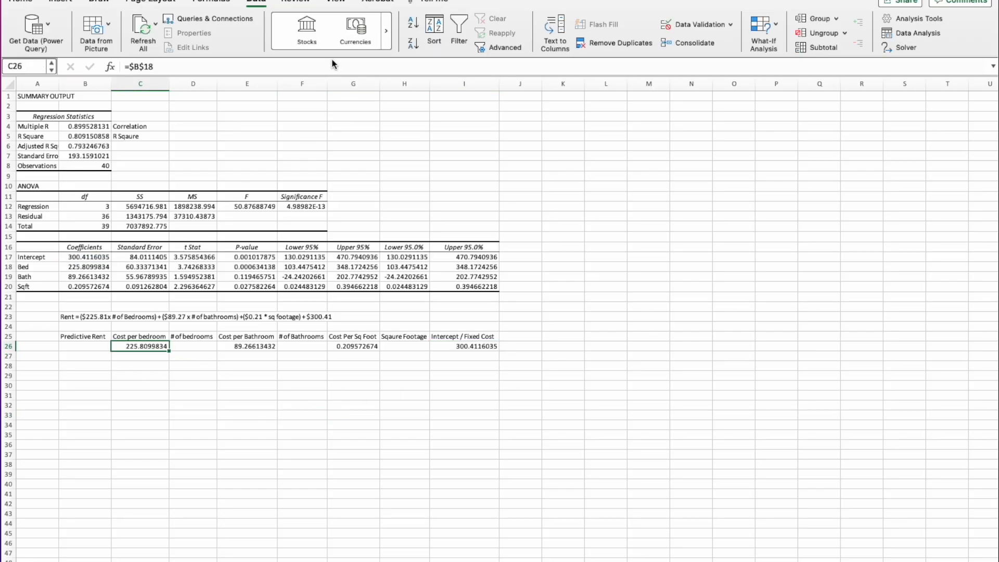
{"action": "left_click", "coordinate": [29, 4]}
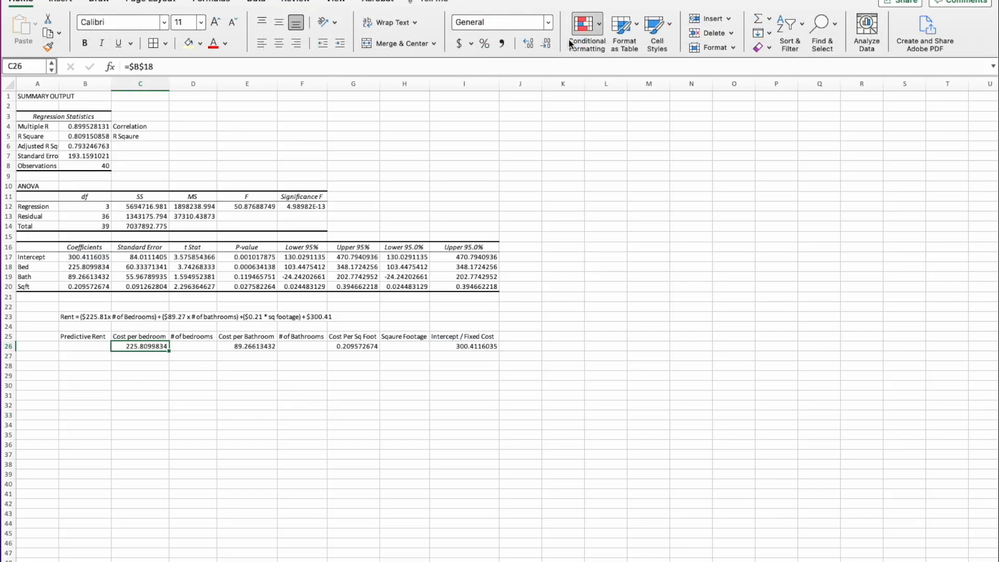
{"action": "left_click", "coordinate": [460, 44]}
{"action": "left_click", "coordinate": [249, 353]}
{"action": "left_click", "coordinate": [247, 344]}
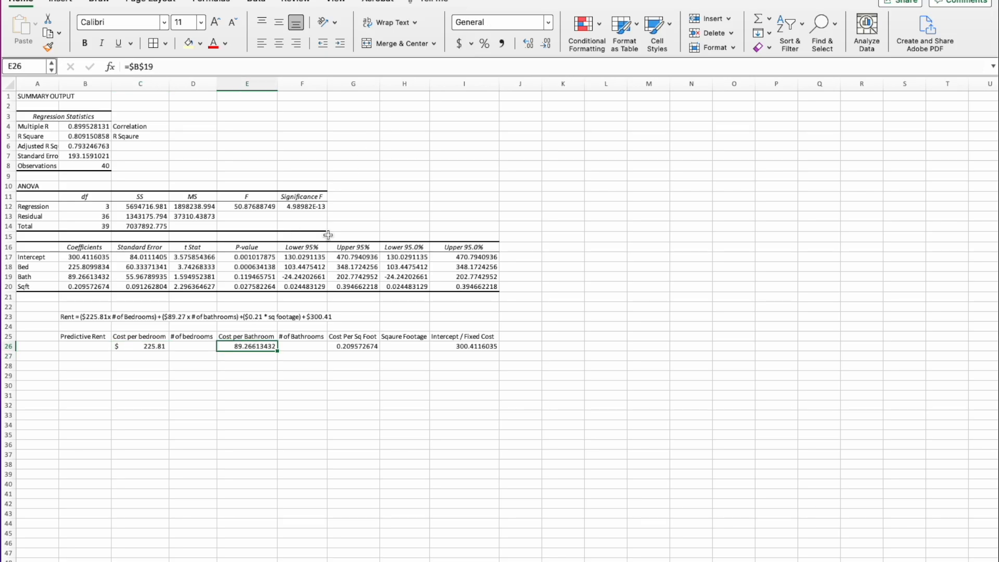
{"action": "left_click", "coordinate": [459, 44]}
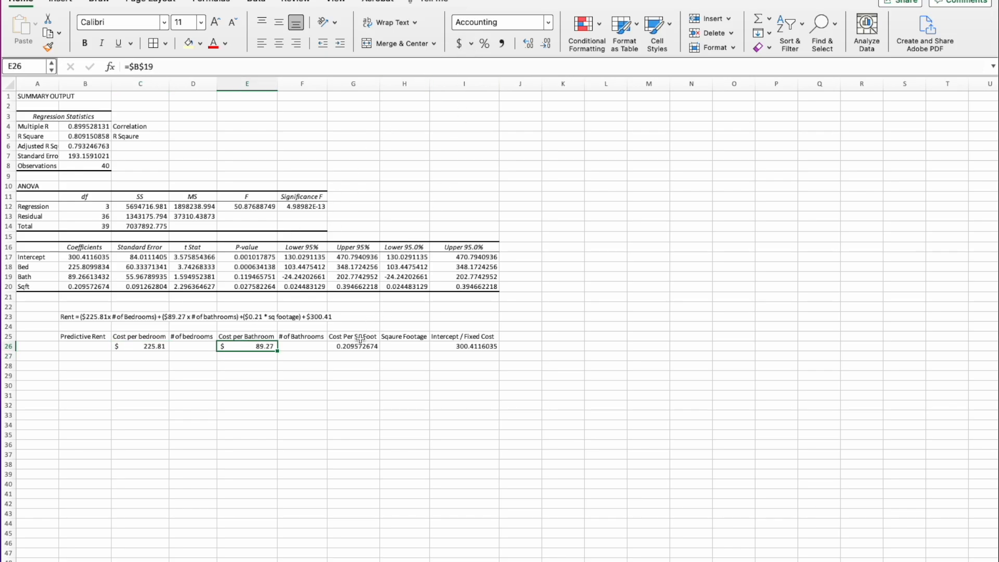
{"action": "left_click", "coordinate": [352, 344]}
{"action": "left_click", "coordinate": [459, 44]}
{"action": "left_click", "coordinate": [463, 345]}
{"action": "left_click", "coordinate": [458, 44]}
{"action": "left_click", "coordinate": [255, 455]}
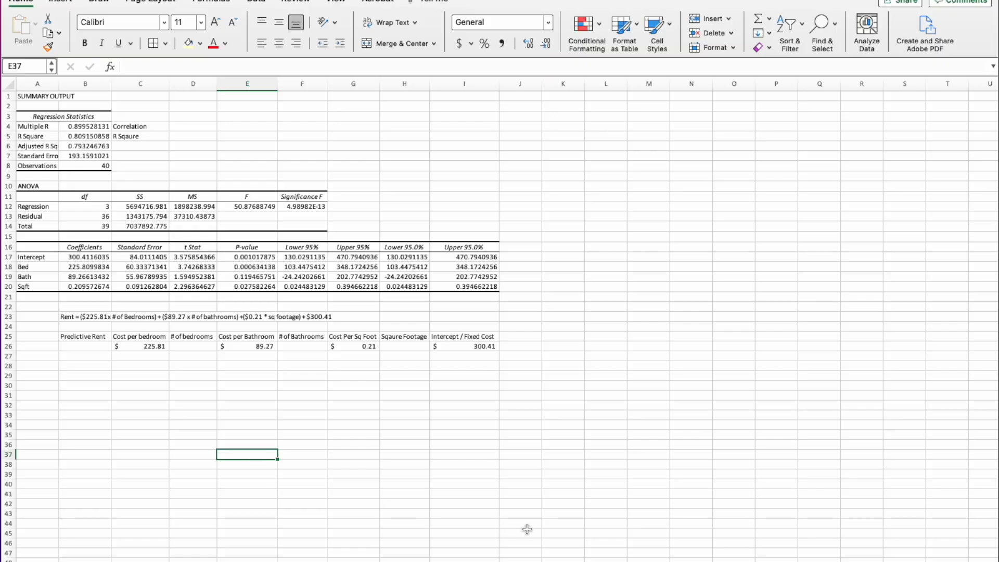
- Read task 5 in the TO DOs text box on the rent data sheet for the apartment specifications to predict
{"action": "key", "text": "ctrl+Page_Down"}
{"action": "left_click", "coordinate": [680, 224]}
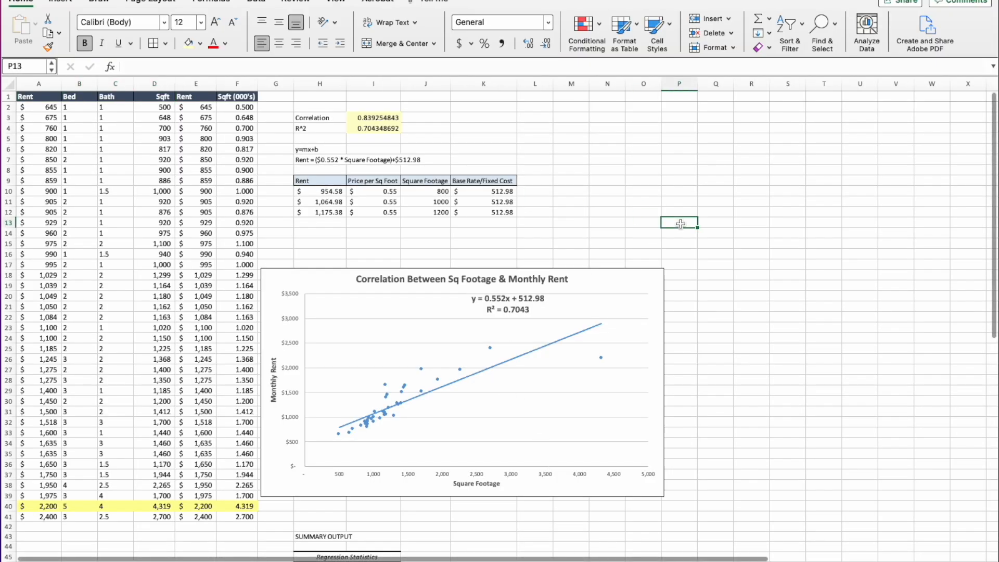
{"action": "left_click", "coordinate": [733, 277]}
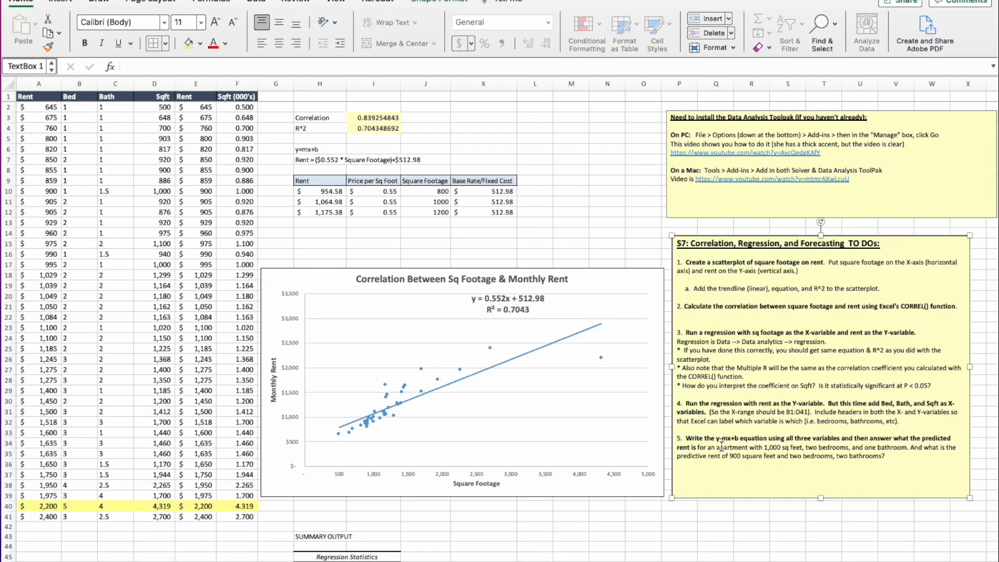
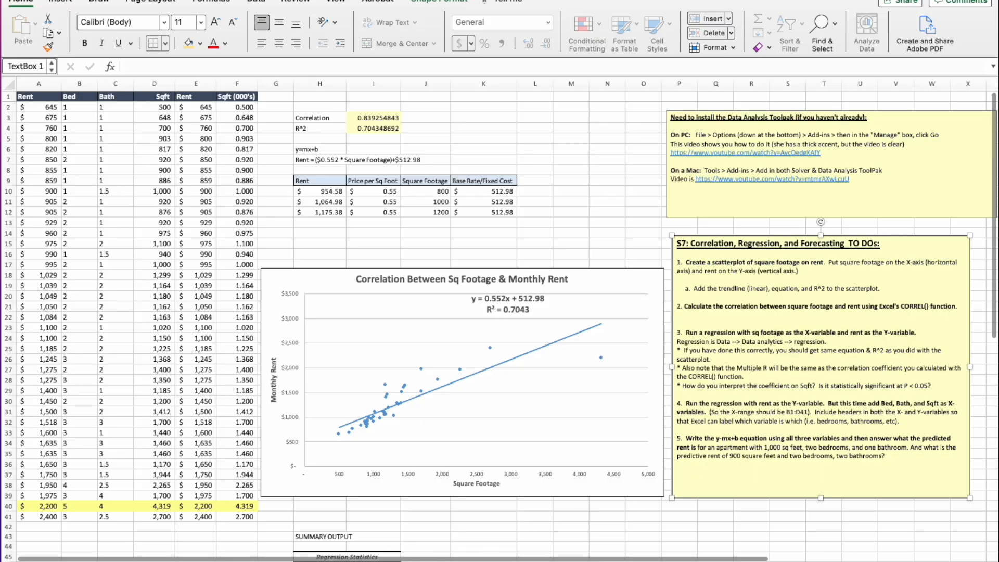
{"action": "left_click", "coordinate": [441, 561]}
{"action": "left_click", "coordinate": [77, 321]}
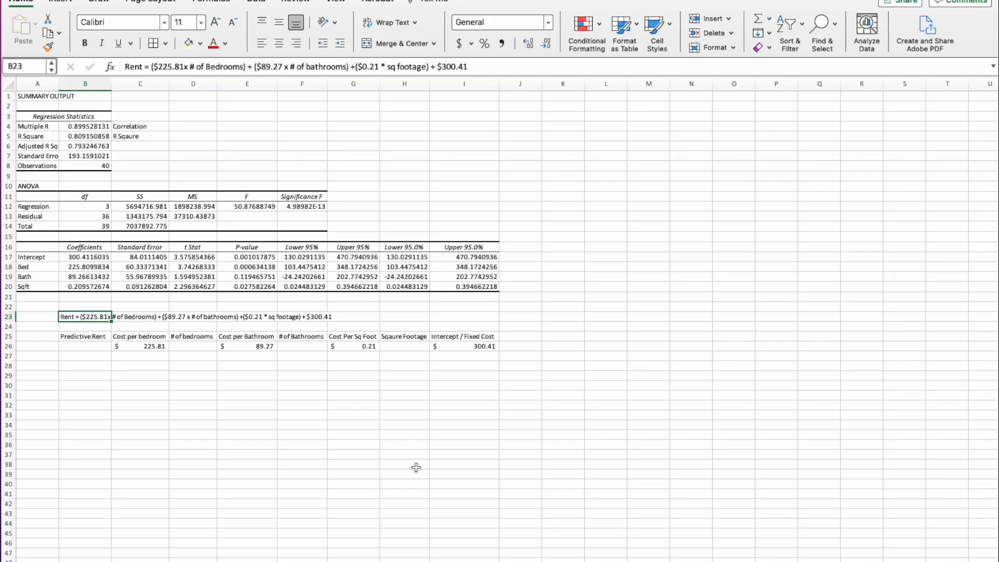
{"action": "left_click", "coordinate": [395, 561]}
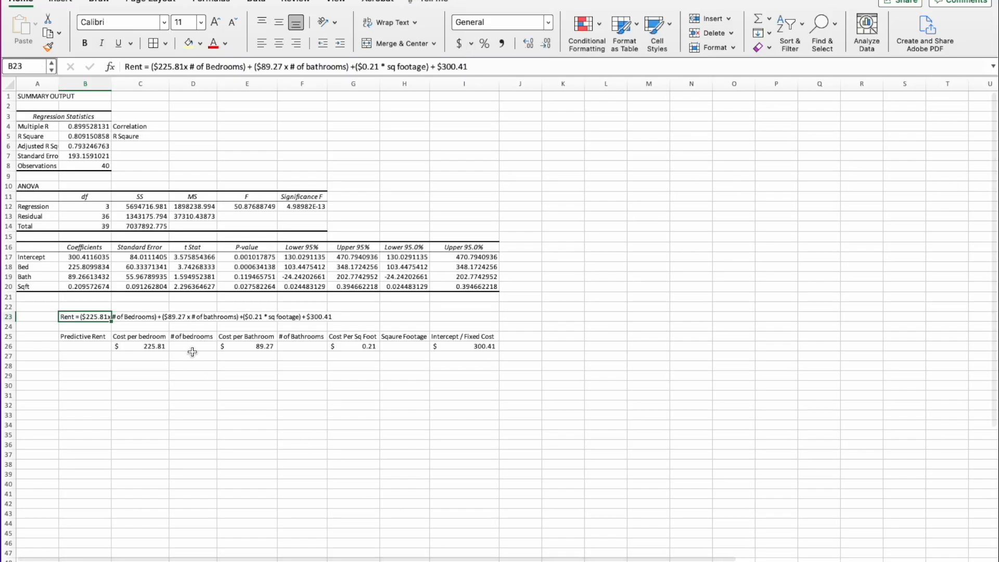
- Enter 2 bedrooms in D26, 1 bathroom in F26 and a square footage of 1000 in H26
{"action": "left_click", "coordinate": [190, 346]}
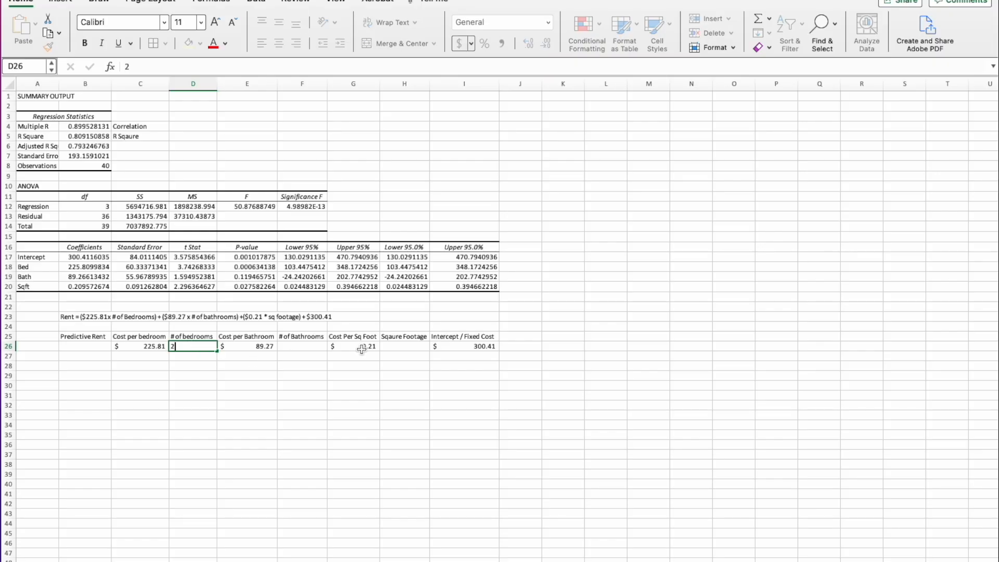
{"action": "left_click", "coordinate": [301, 346]}
{"action": "type", "text": "1"}
{"action": "left_click", "coordinate": [411, 347]}
{"action": "type", "text": "1000"}
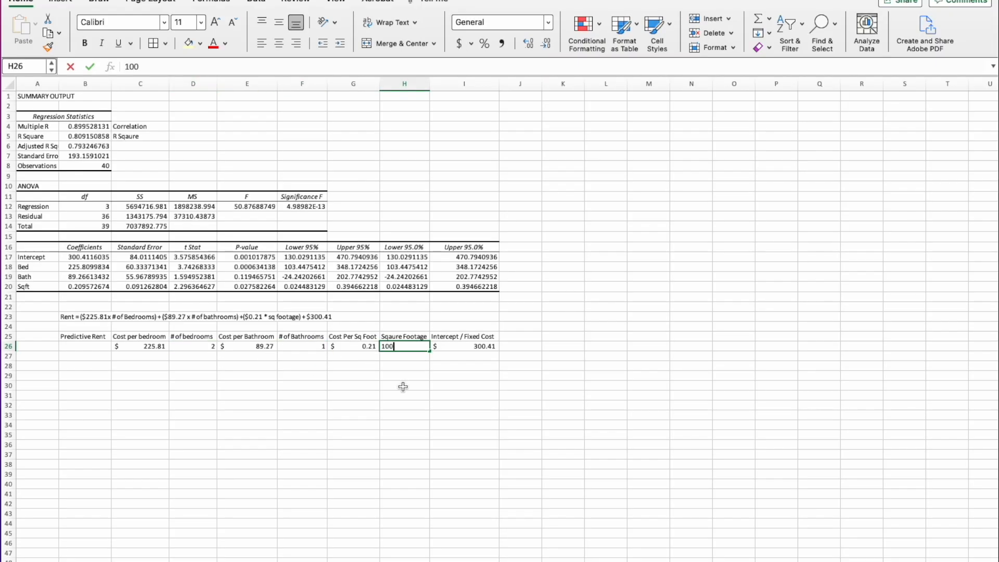
{"action": "left_click", "coordinate": [391, 433]}
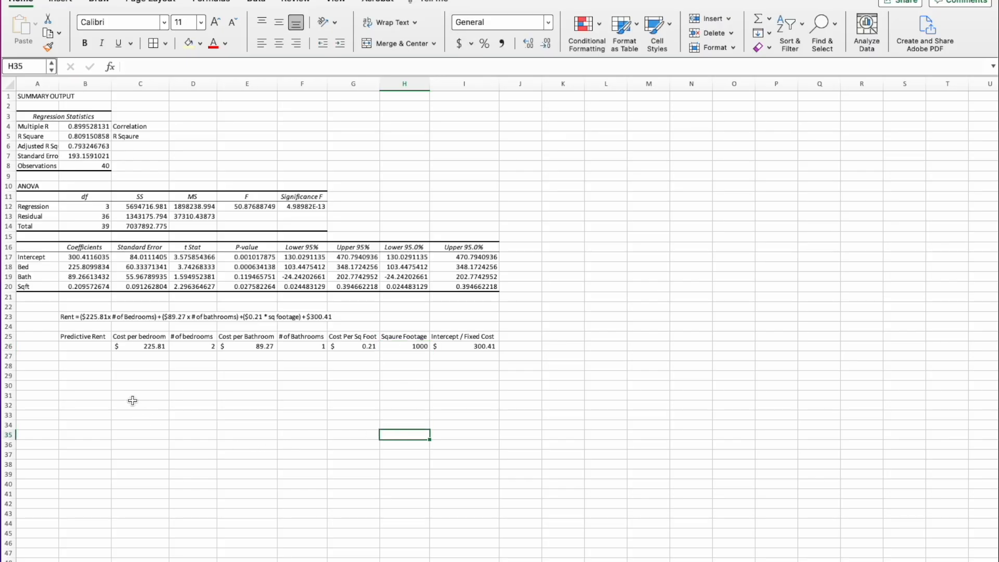
- Calculate the Predictive Rent in B26 with the formula =(C26*D26)+(E26*F26)+(G26*H26)+I26
{"action": "left_click", "coordinate": [79, 350]}
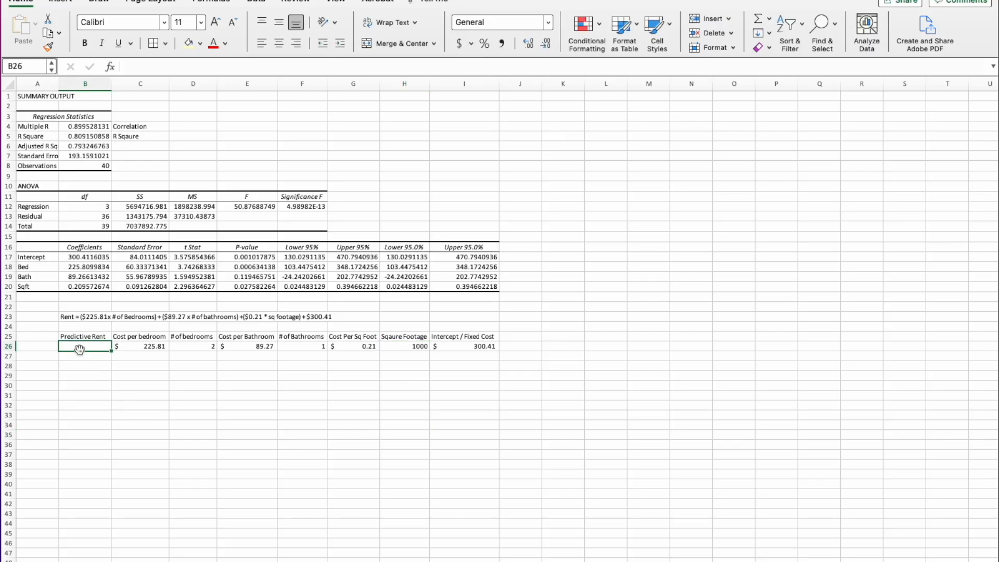
{"action": "type", "text": "=("}
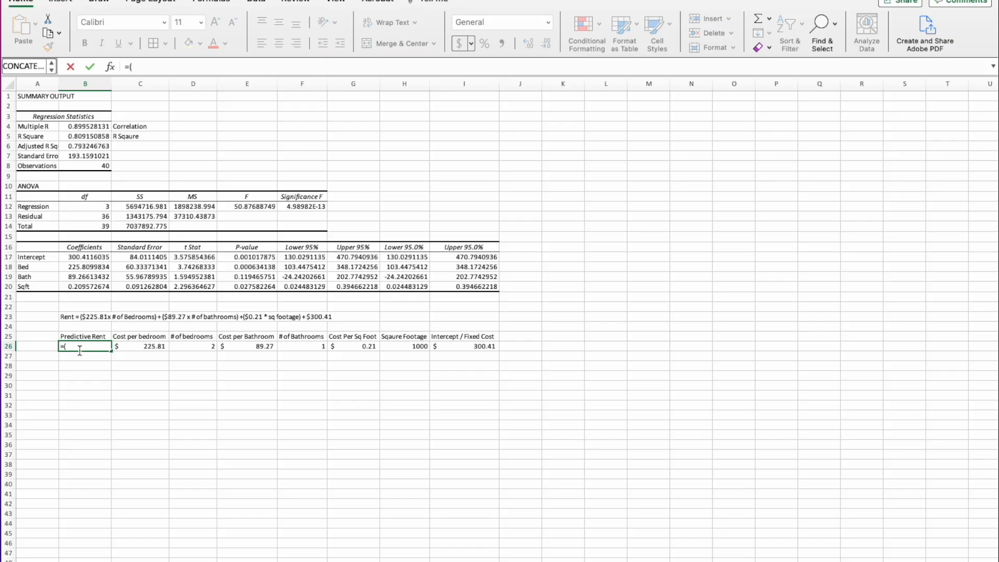
{"action": "left_click", "coordinate": [156, 346]}
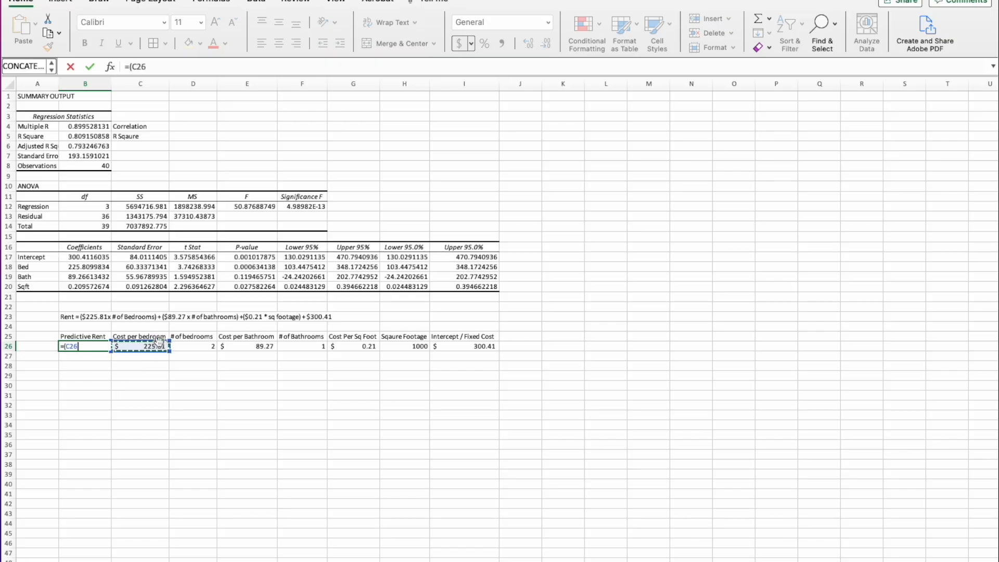
{"action": "type", "text": "*"}
{"action": "left_click", "coordinate": [202, 347]}
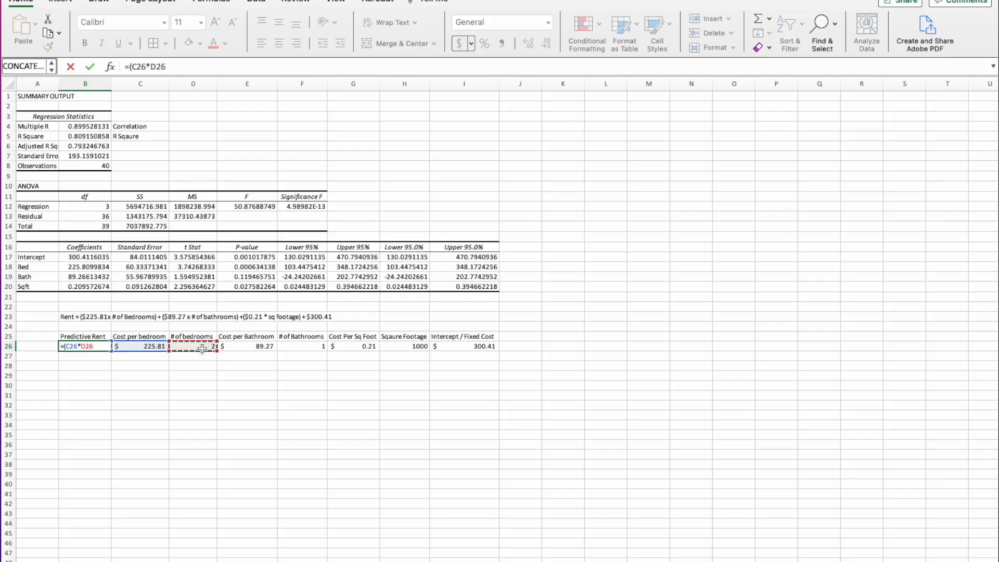
{"action": "type", "text": ")+("}
{"action": "left_click", "coordinate": [240, 346]}
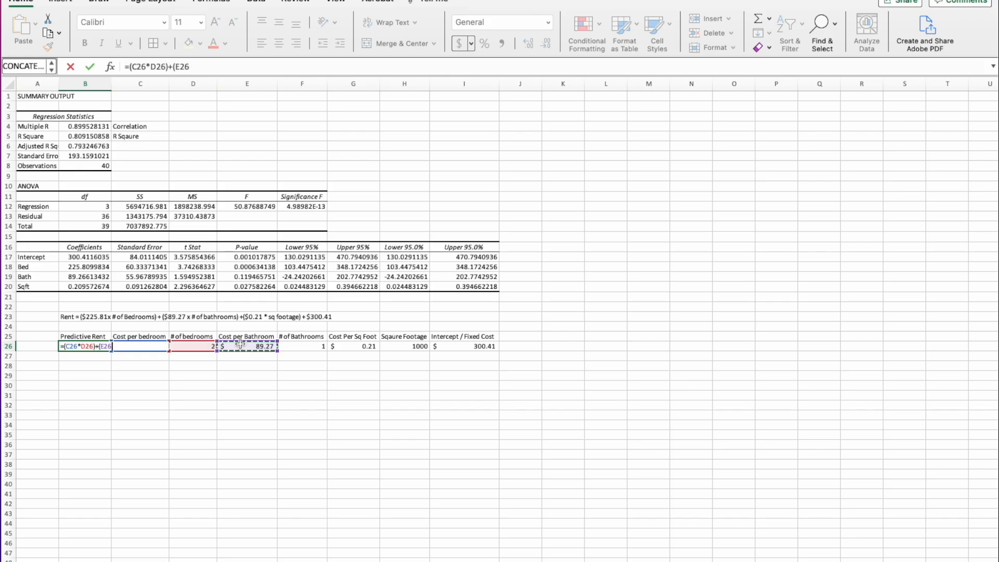
{"action": "type", "text": "*"}
{"action": "left_click", "coordinate": [310, 350]}
{"action": "type", "text": ")+("}
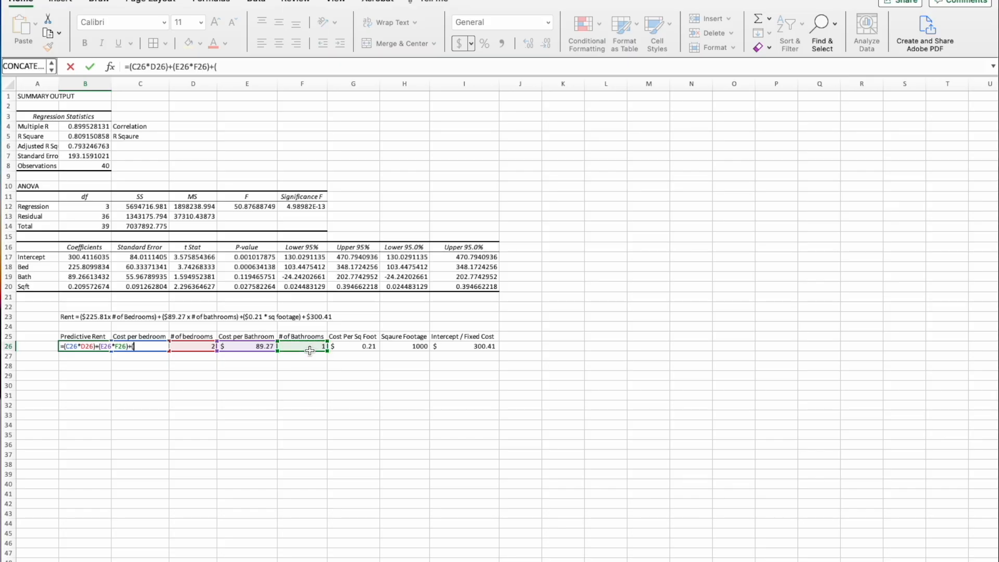
{"action": "left_click", "coordinate": [353, 350]}
{"action": "type", "text": "*"}
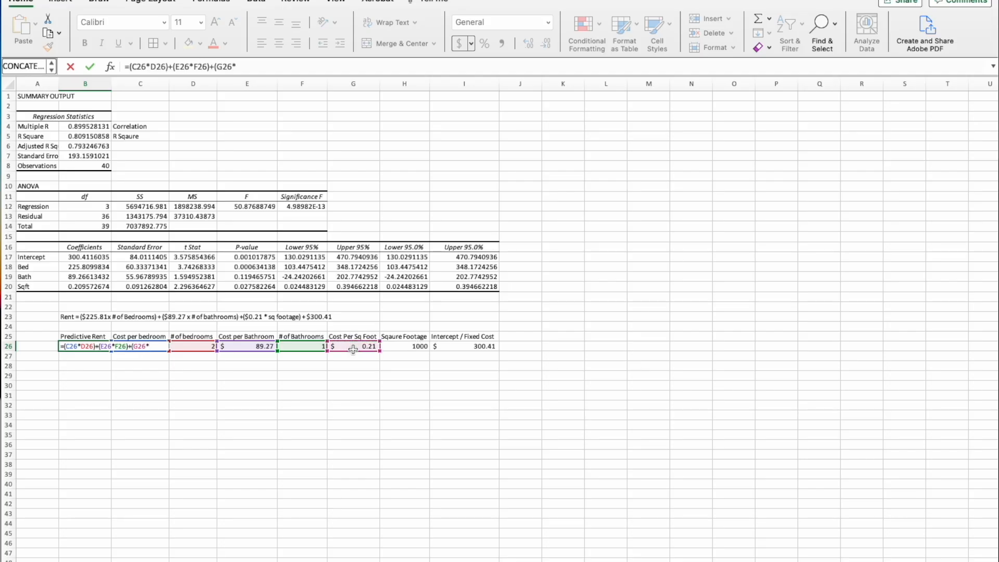
{"action": "left_click", "coordinate": [417, 350]}
{"action": "type", "text": ")+"}
{"action": "left_click", "coordinate": [443, 347]}
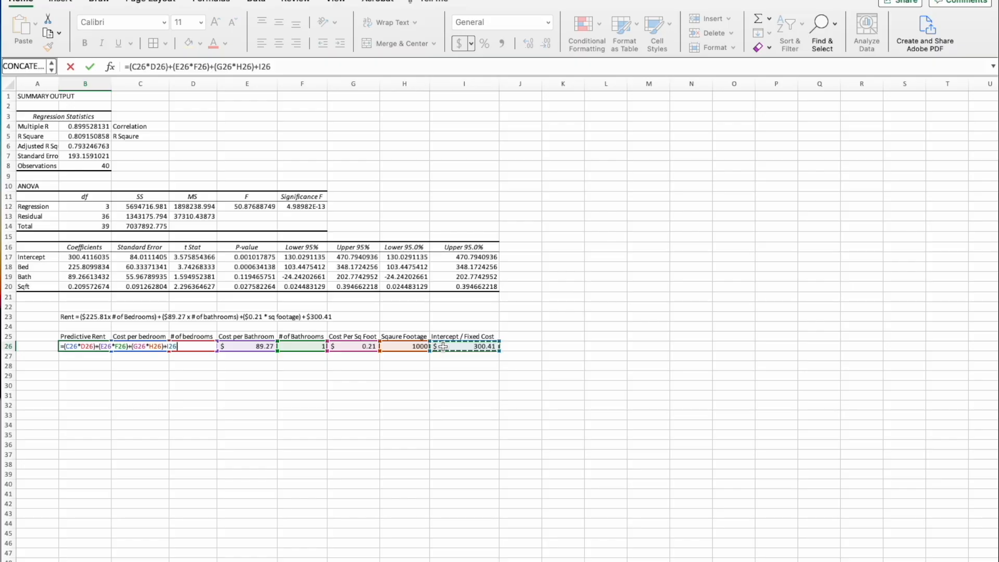
{"action": "key", "text": "Return"}
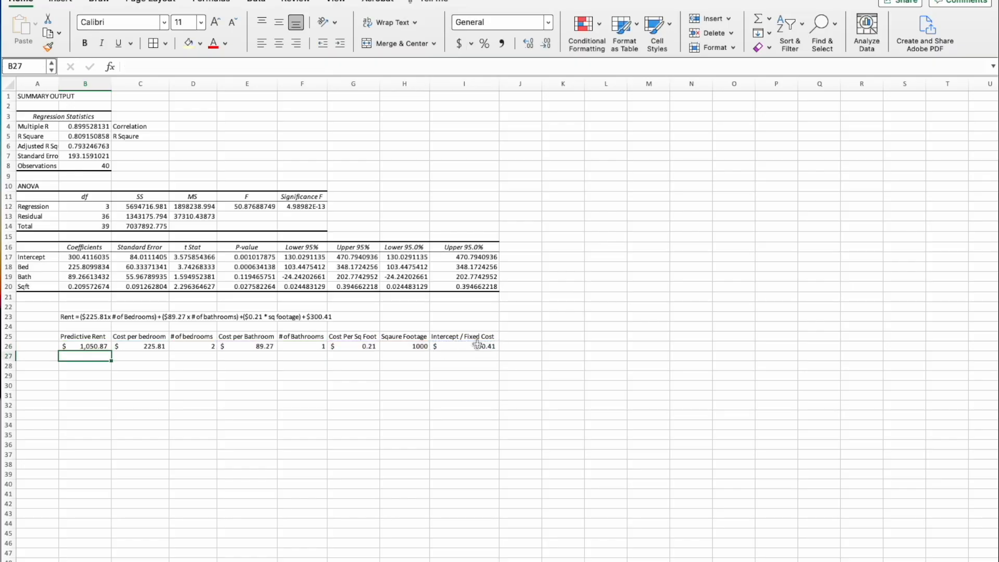
- Review the bedroom, bathroom, square footage and intercept columns in rows 25 and 26 against the Predictive Rent formula in B26
{"action": "left_click", "coordinate": [145, 338]}
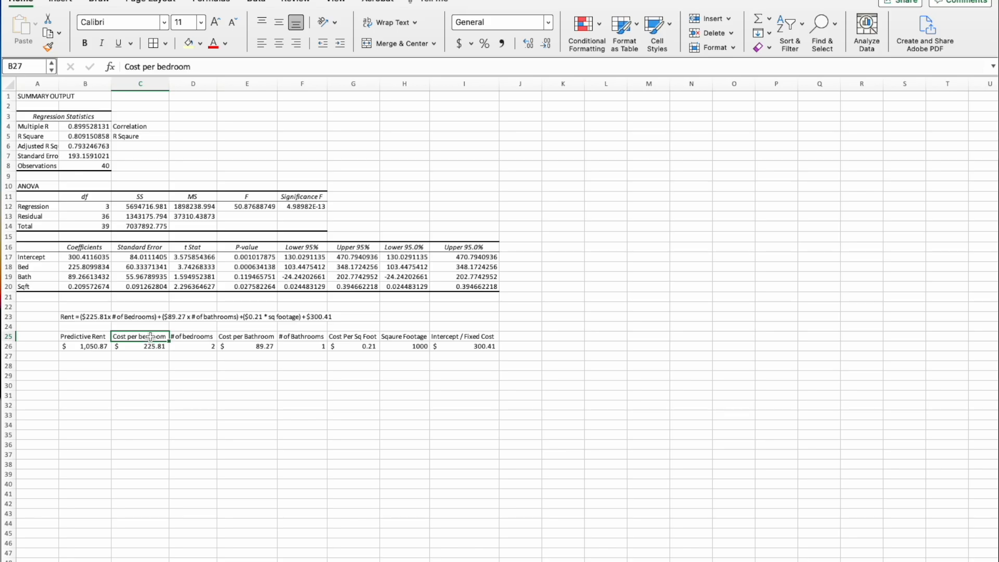
{"action": "left_click_drag", "start_coordinate": [165, 338], "coordinate": [287, 342]}
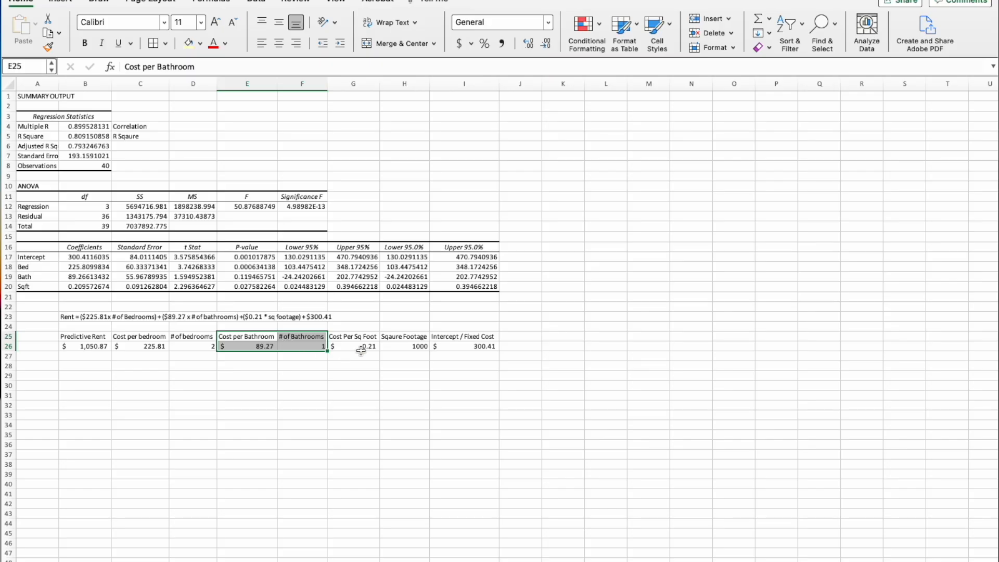
{"action": "left_click", "coordinate": [348, 339]}
{"action": "left_click_drag", "start_coordinate": [347, 338], "coordinate": [386, 346]}
{"action": "left_click_drag", "start_coordinate": [459, 339], "coordinate": [459, 346]}
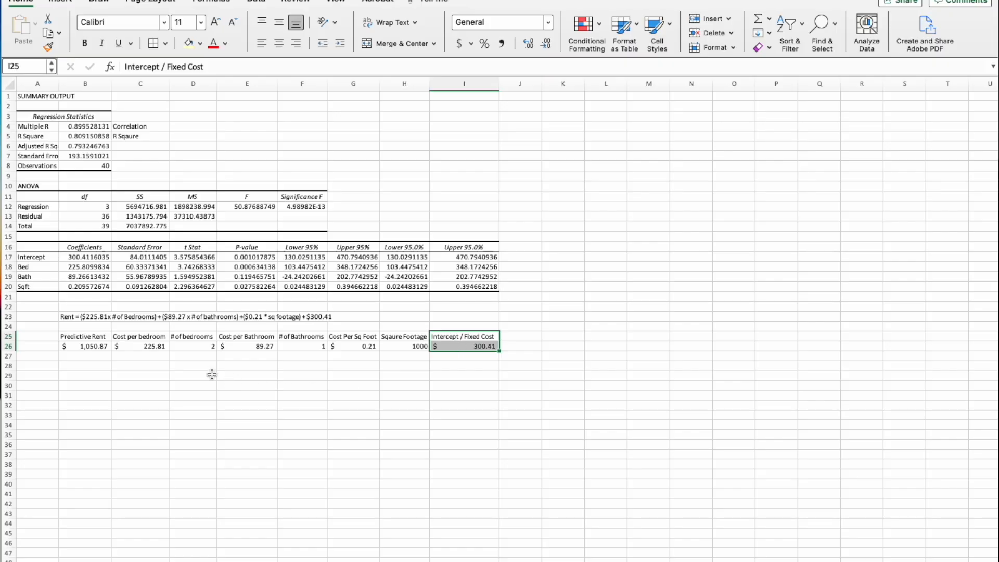
{"action": "double_click", "coordinate": [96, 347]}
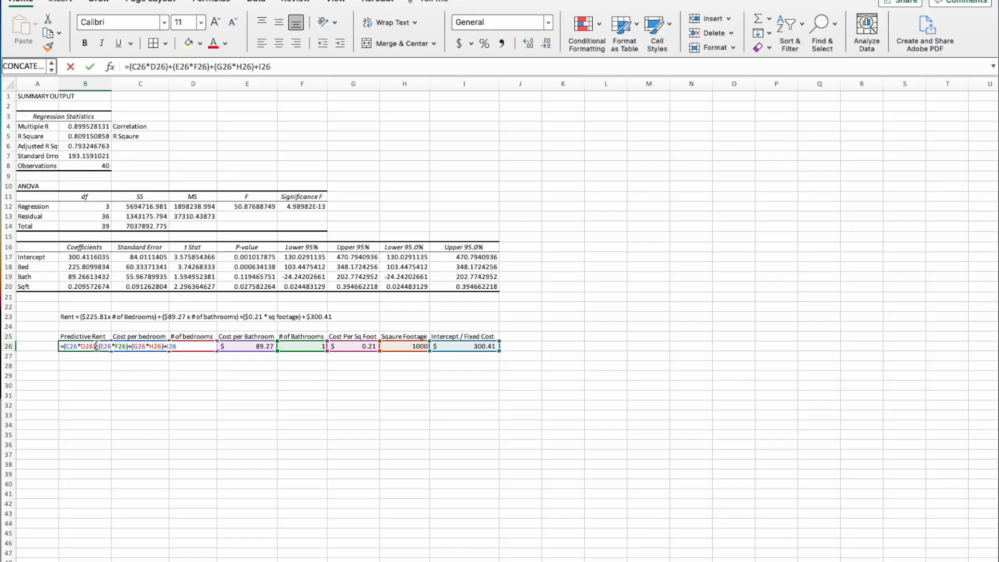
- Shade the prediction table's header row B25:I25 light blue and put borders around its cells
{"action": "left_click", "coordinate": [98, 422]}
{"action": "left_click_drag", "start_coordinate": [95, 338], "coordinate": [445, 339]}
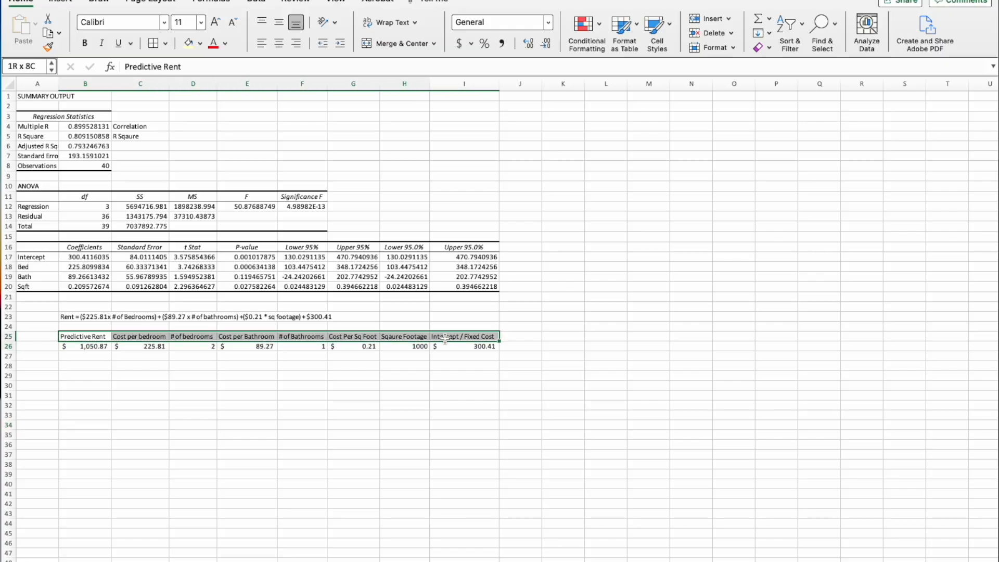
{"action": "left_click", "coordinate": [200, 43]}
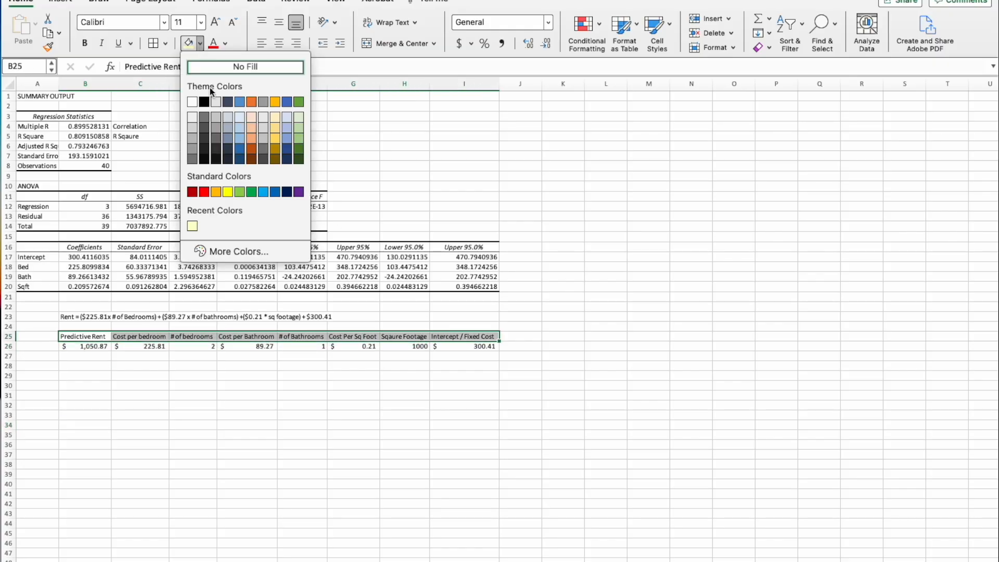
{"action": "left_click", "coordinate": [240, 118]}
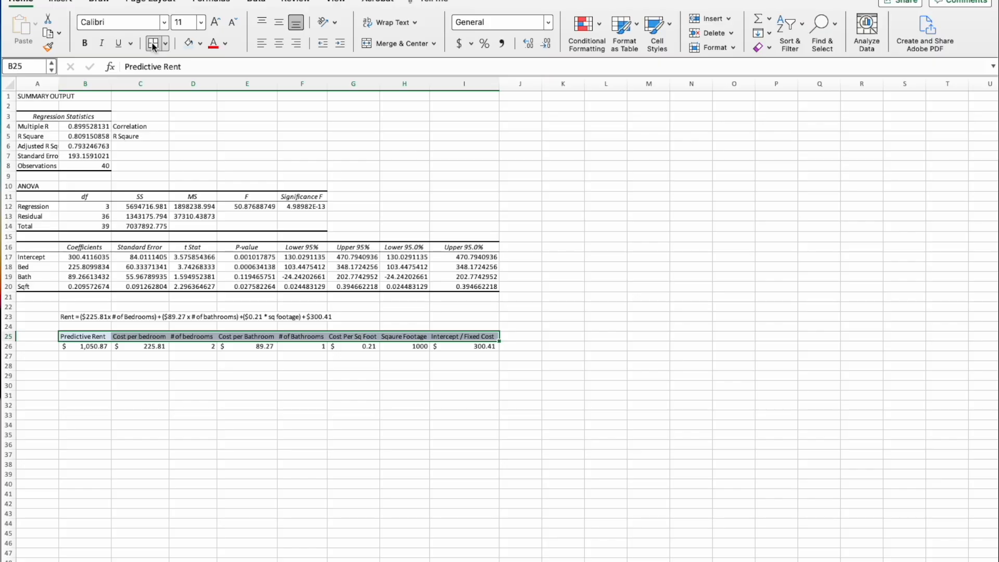
{"action": "left_click", "coordinate": [180, 452]}
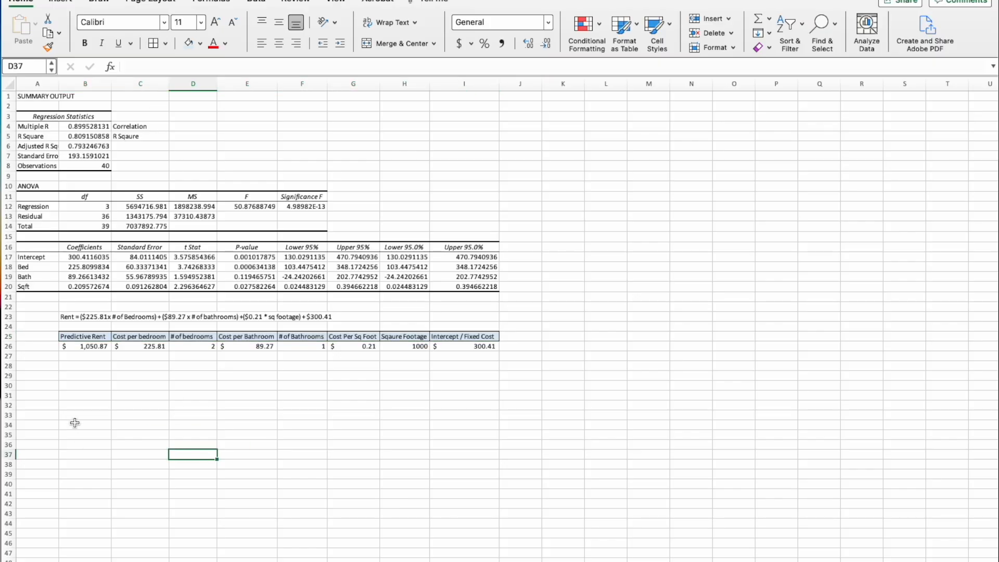
- Fill the first apartment's row B26:I26 down into row 27 for a second apartment
{"action": "left_click", "coordinate": [95, 347]}
{"action": "left_click_drag", "start_coordinate": [95, 349], "coordinate": [497, 351]}
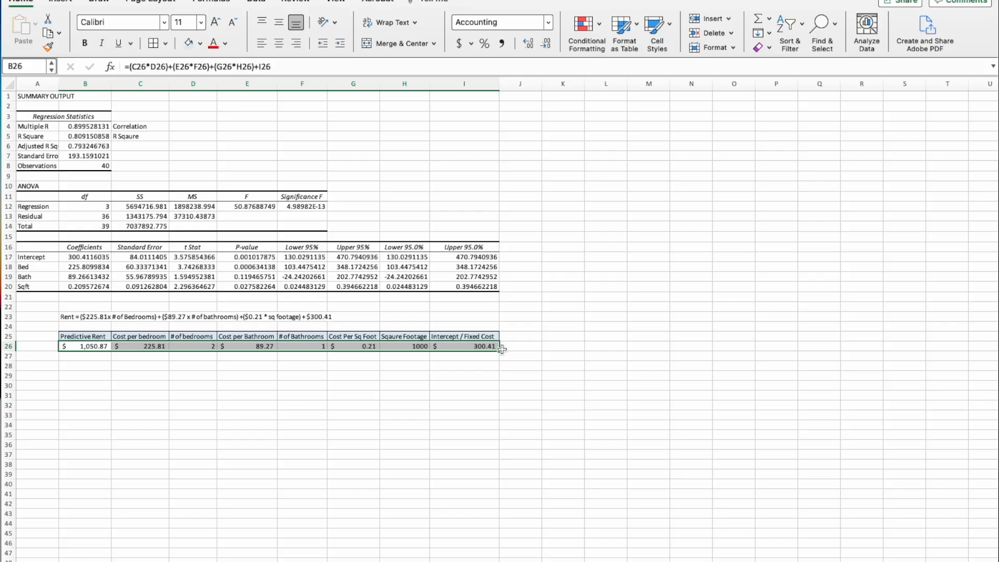
{"action": "left_click_drag", "start_coordinate": [499, 353], "coordinate": [497, 363]}
{"action": "left_click", "coordinate": [424, 406]}
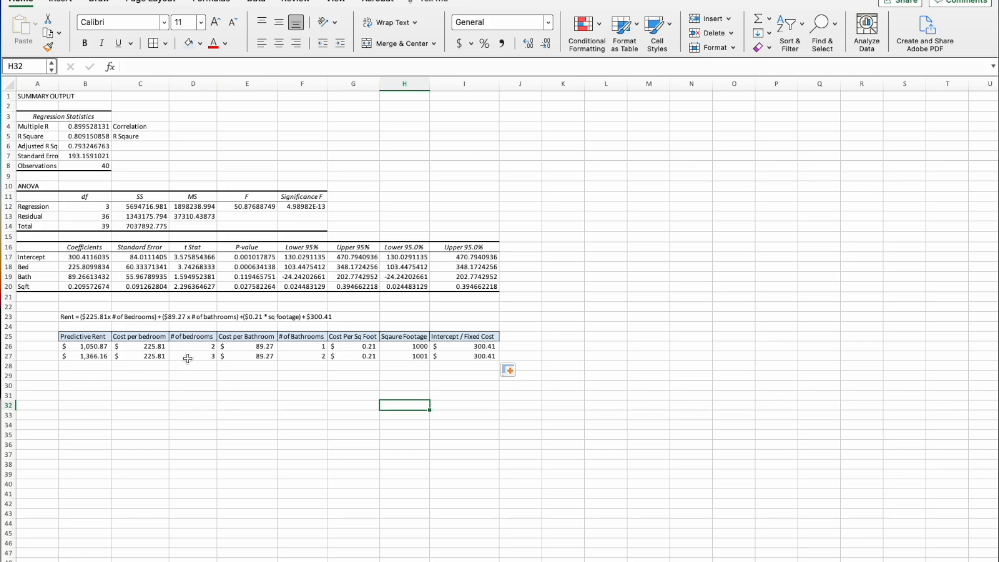
- Check the bedrooms, bathrooms, square footage and Predictive Rent formula filled into row 27 against row 26
{"action": "left_click_drag", "start_coordinate": [199, 347], "coordinate": [199, 357]}
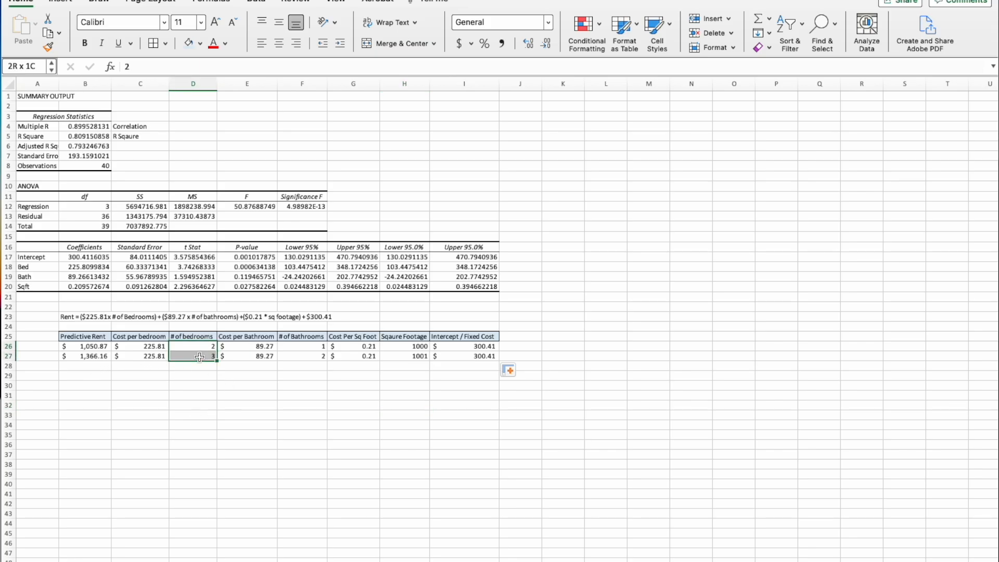
{"action": "left_click_drag", "start_coordinate": [299, 347], "coordinate": [301, 353]}
{"action": "left_click_drag", "start_coordinate": [399, 347], "coordinate": [403, 356]}
{"action": "left_click_drag", "start_coordinate": [199, 348], "coordinate": [199, 357]}
{"action": "left_click_drag", "start_coordinate": [306, 352], "coordinate": [307, 357]}
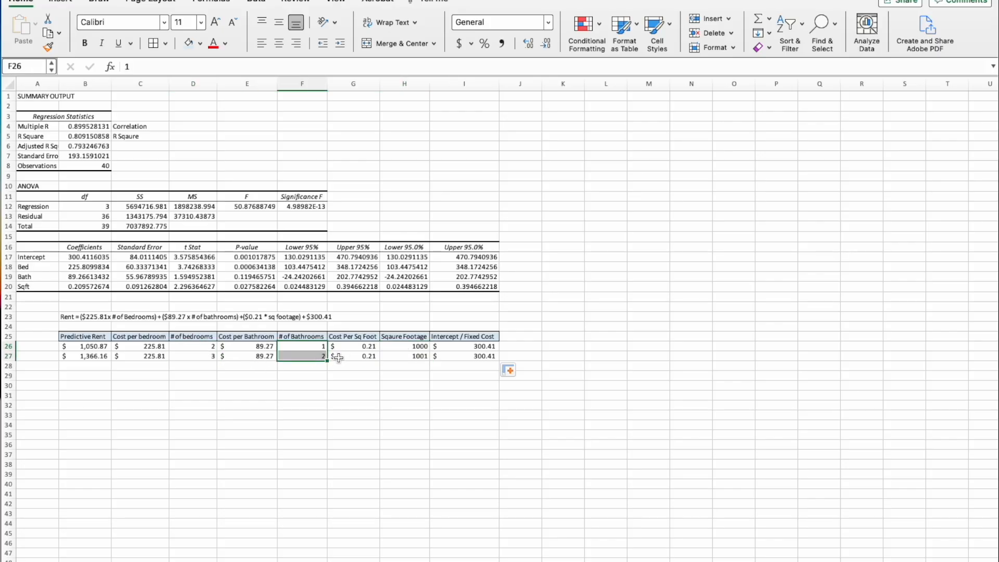
{"action": "left_click", "coordinate": [398, 348]}
{"action": "left_click_drag", "start_coordinate": [398, 352], "coordinate": [400, 358]}
{"action": "left_click", "coordinate": [97, 358]}
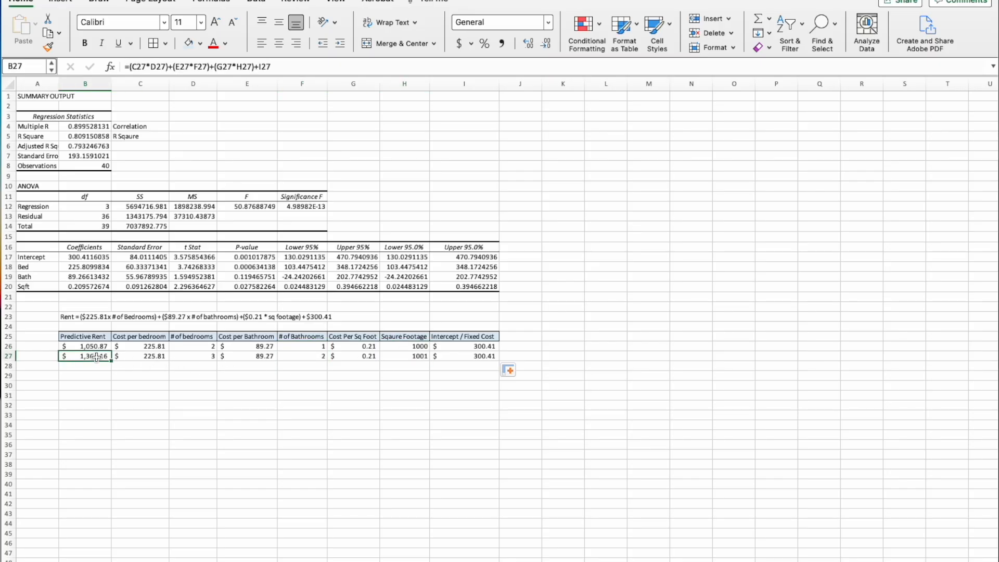
{"action": "left_click", "coordinate": [128, 357]}
{"action": "left_click", "coordinate": [244, 359]}
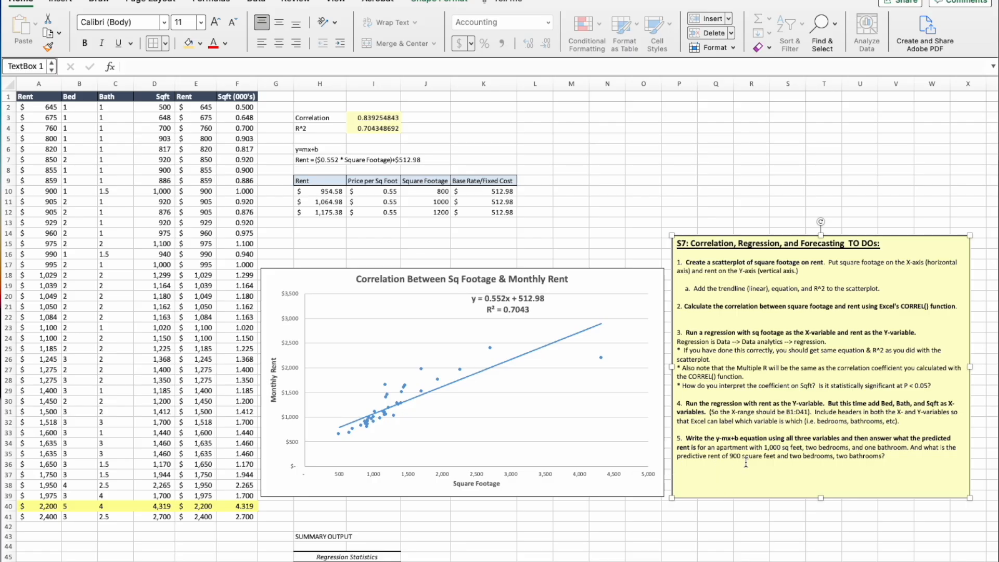
- Following task 5 on the rent data sheet, set row 27 to 900 square feet, 2 bathrooms and 2 bedrooms
{"action": "left_click_drag", "start_coordinate": [741, 462], "coordinate": [734, 463]}
{"action": "left_click", "coordinate": [120, 561]}
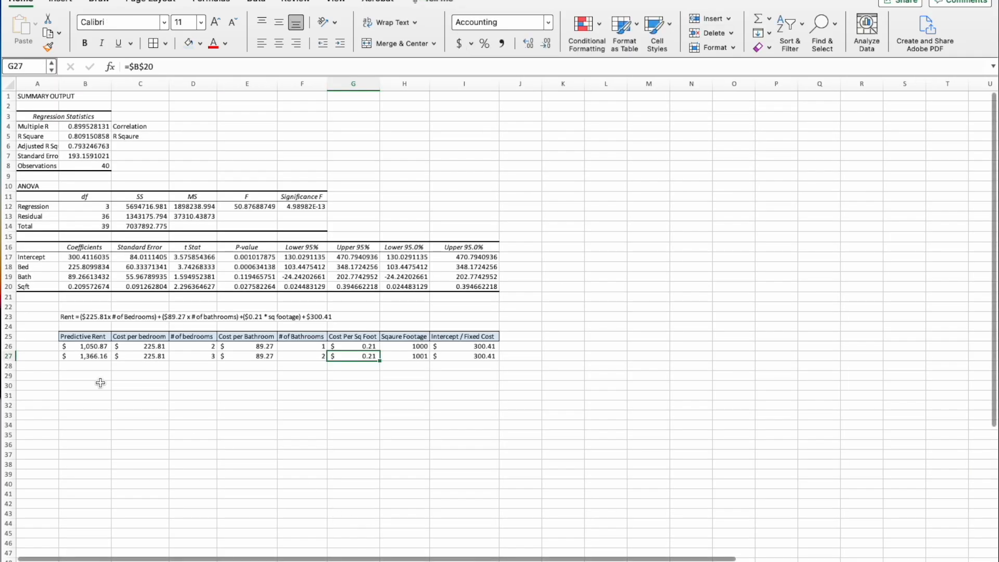
{"action": "left_click", "coordinate": [421, 356]}
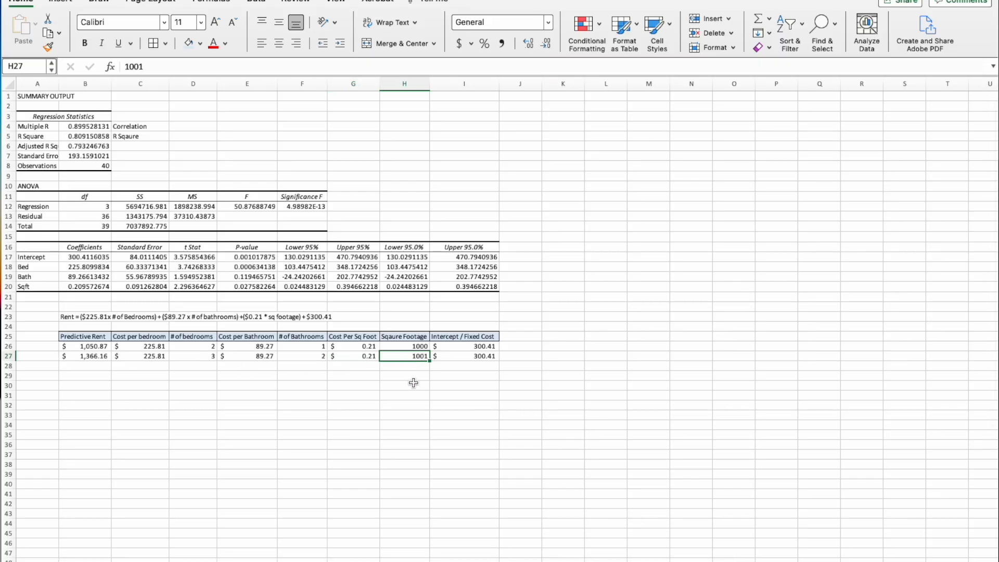
{"action": "type", "text": "90"}
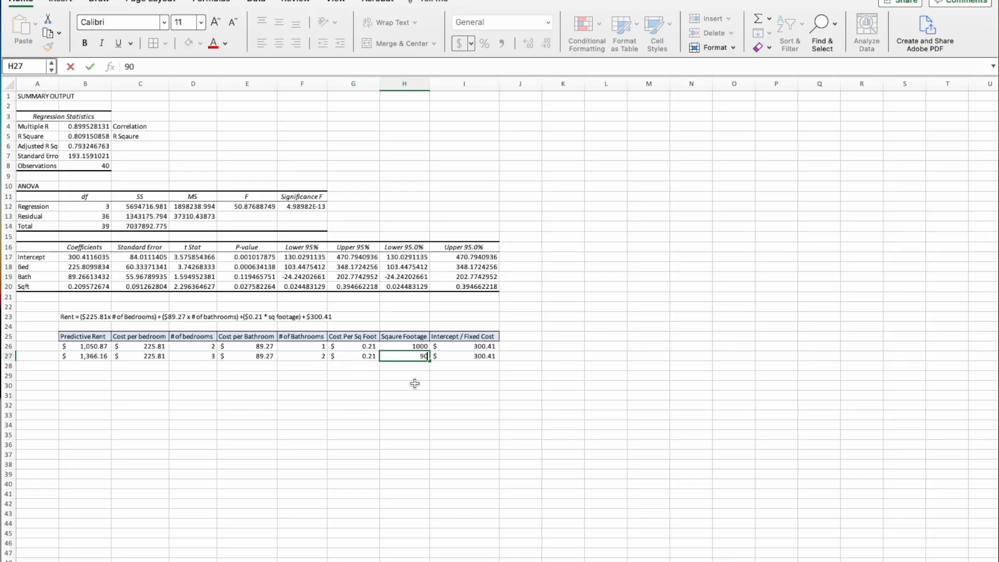
{"action": "type", "text": "0"}
{"action": "left_click", "coordinate": [312, 357]}
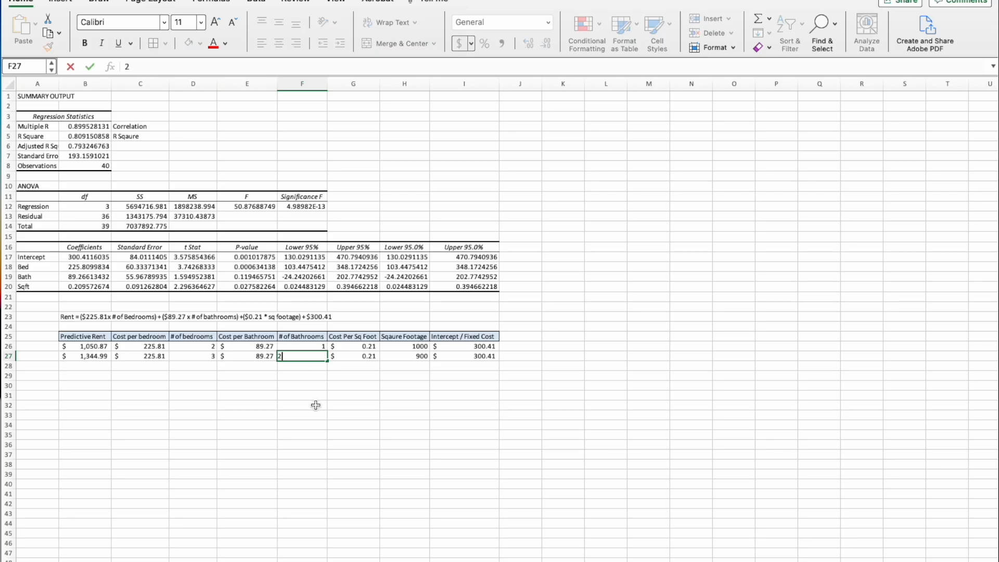
{"action": "left_click", "coordinate": [204, 356]}
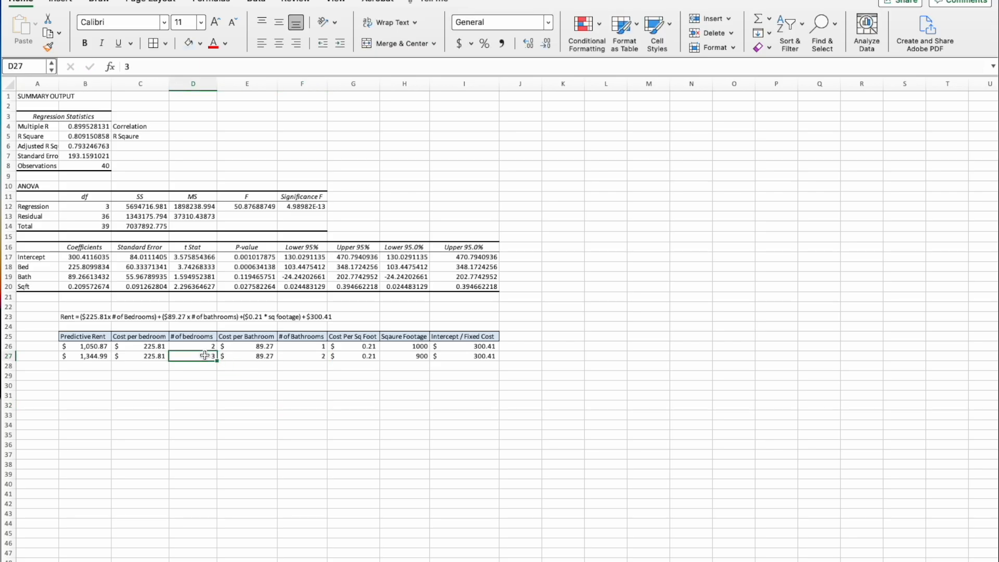
{"action": "type", "text": "2"}
{"action": "left_click", "coordinate": [211, 386]}
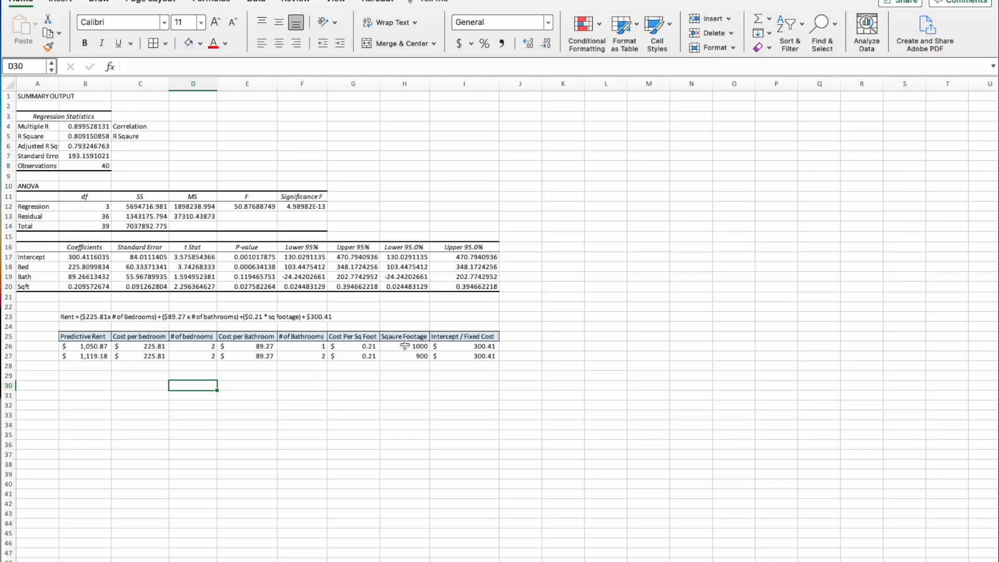
- Correct the spelling of the header in H25 to Square Footage
{"action": "left_click", "coordinate": [399, 336]}
{"action": "left_click", "coordinate": [144, 66]}
{"action": "key", "text": "BackSpace"}
{"action": "key", "text": "BackSpace"}
{"action": "type", "text": "ua"}
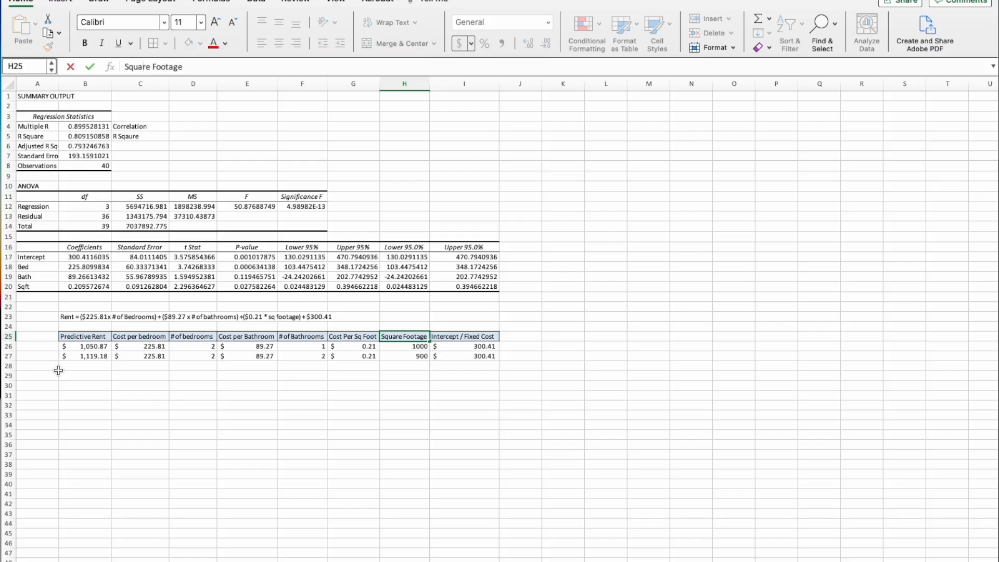
{"action": "left_click", "coordinate": [262, 424]}
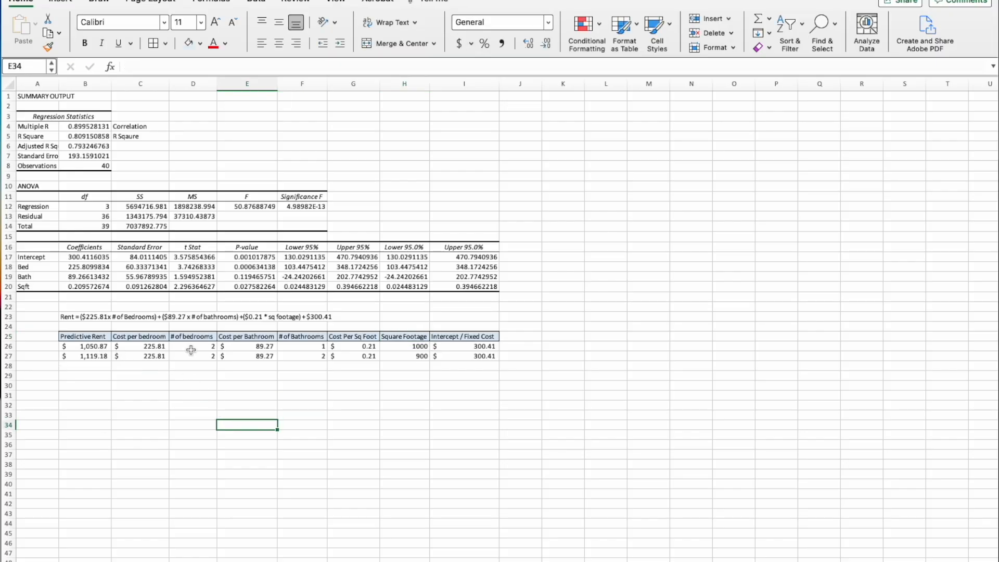
- Compare the two apartments' square footage, Predictive Rent, number of bathrooms and cost per bathroom in rows 26 and 27
{"action": "left_click", "coordinate": [406, 348]}
{"action": "left_click_drag", "start_coordinate": [406, 351], "coordinate": [406, 357]}
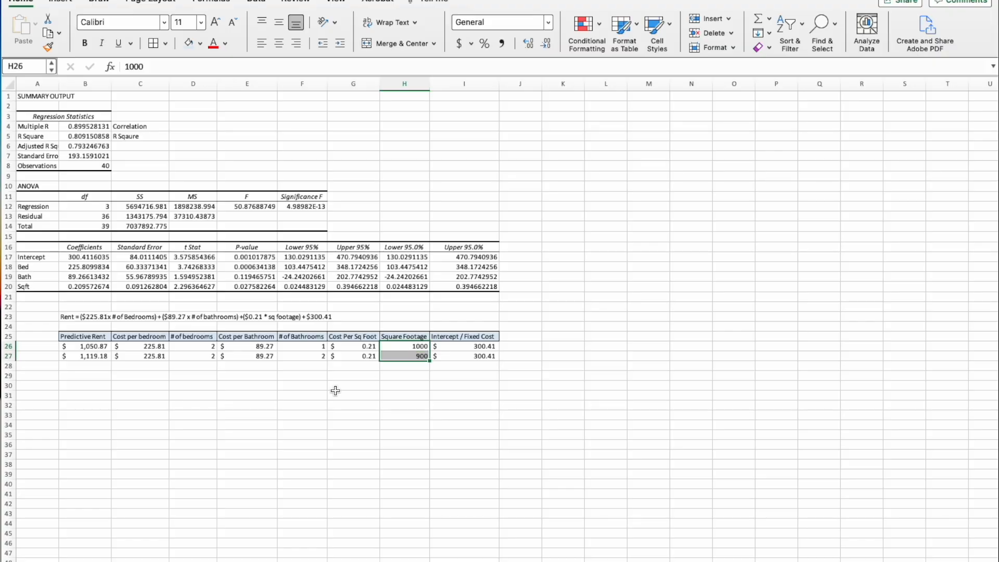
{"action": "left_click", "coordinate": [107, 345]}
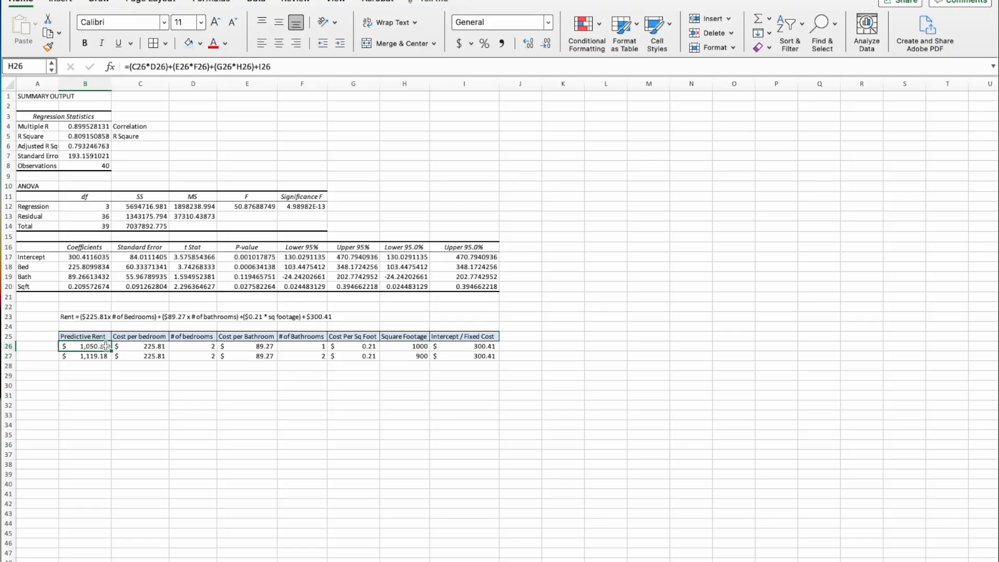
{"action": "left_click_drag", "start_coordinate": [104, 349], "coordinate": [104, 357]}
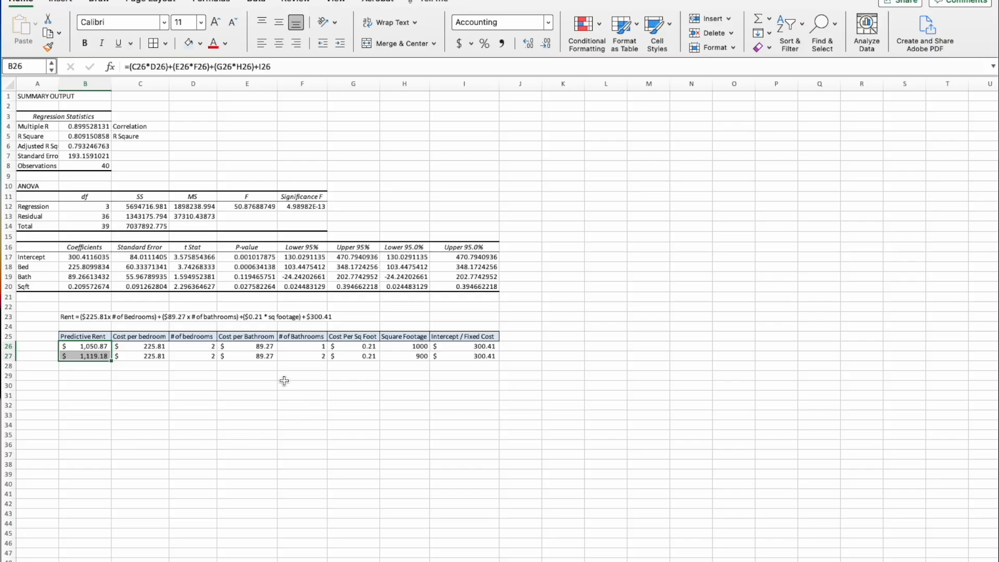
{"action": "left_click", "coordinate": [294, 346]}
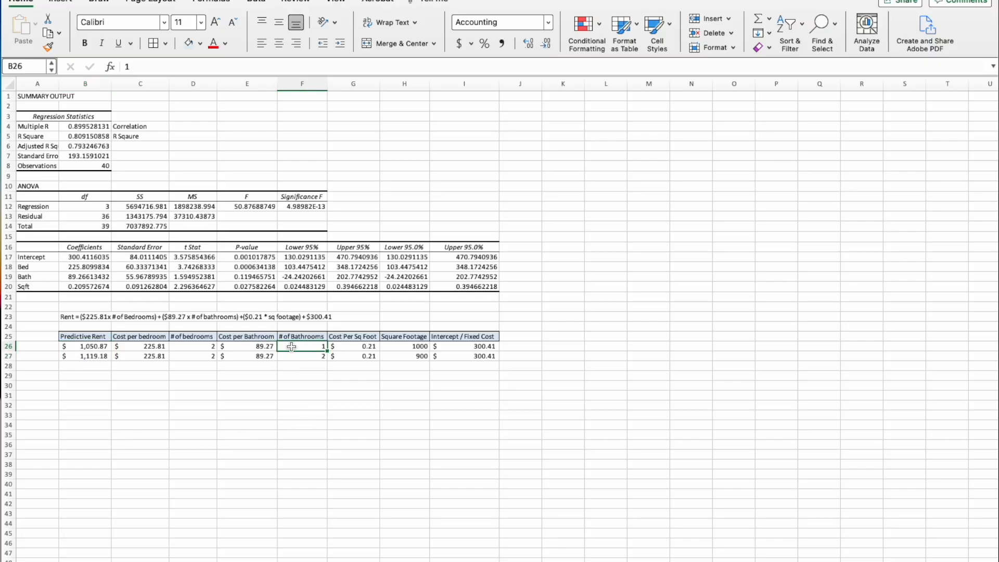
{"action": "left_click_drag", "start_coordinate": [291, 347], "coordinate": [292, 356]}
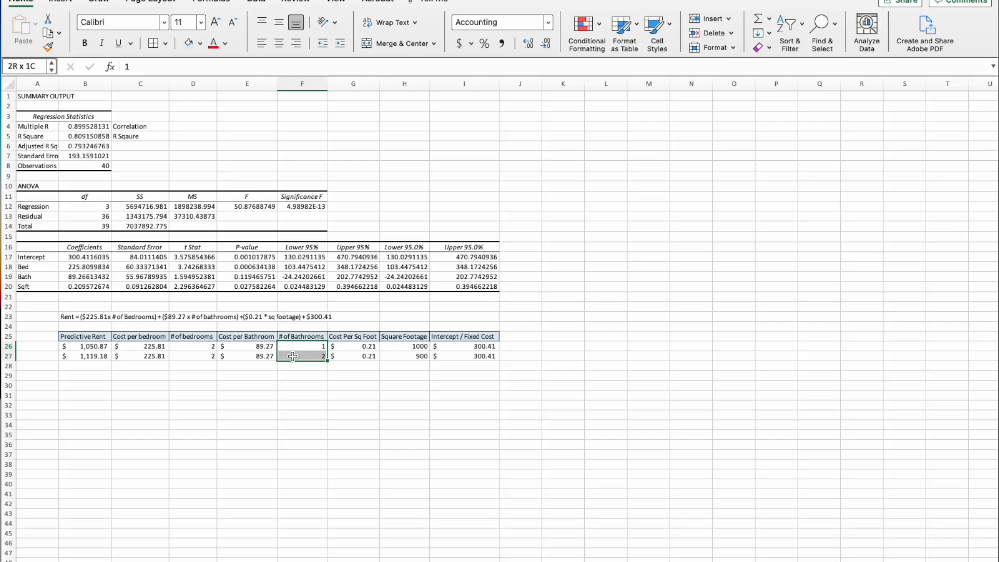
{"action": "left_click", "coordinate": [258, 346]}
{"action": "left_click_drag", "start_coordinate": [258, 346], "coordinate": [259, 357]}
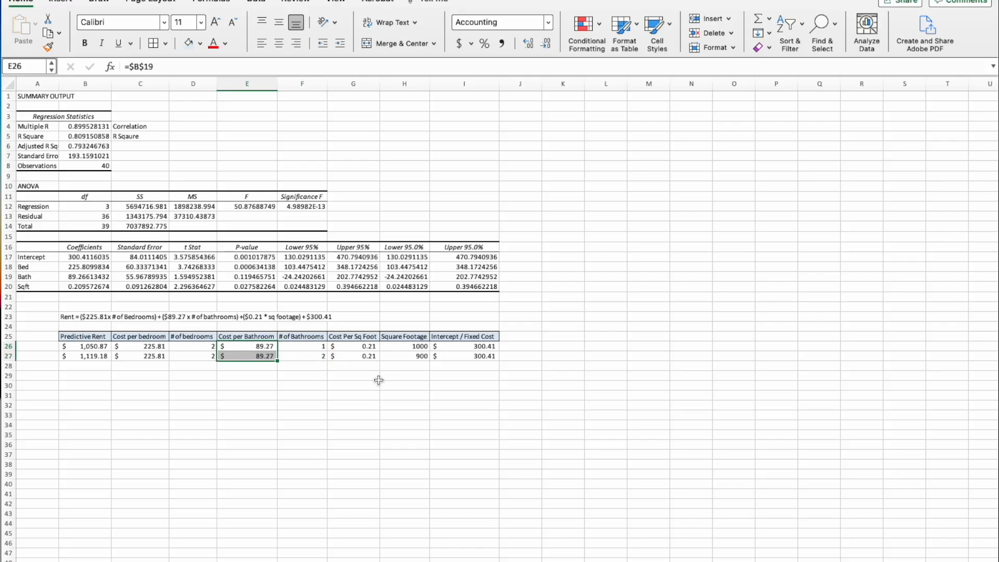
{"action": "left_click", "coordinate": [408, 347]}
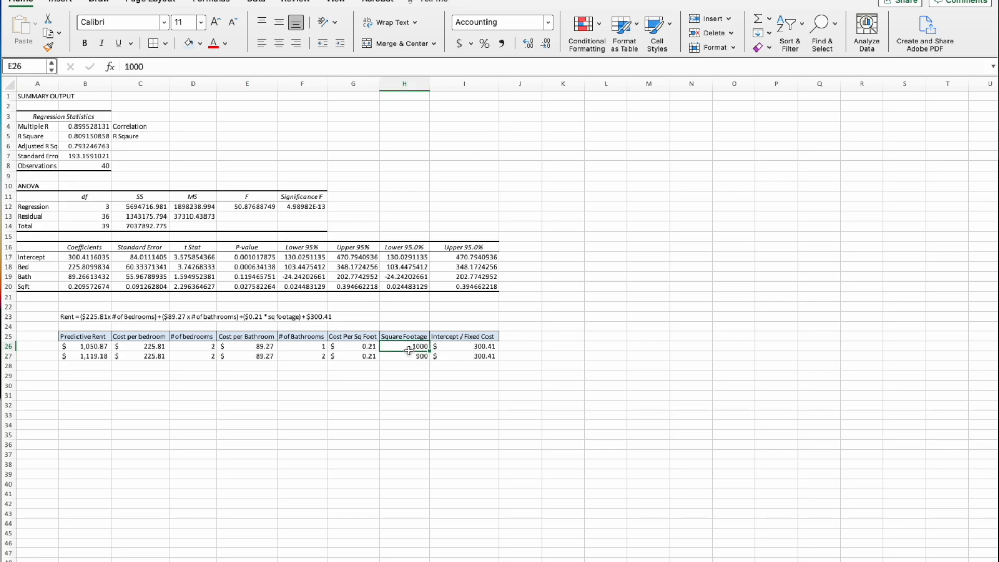
{"action": "left_click_drag", "start_coordinate": [409, 349], "coordinate": [408, 358]}
{"action": "left_click", "coordinate": [397, 422]}
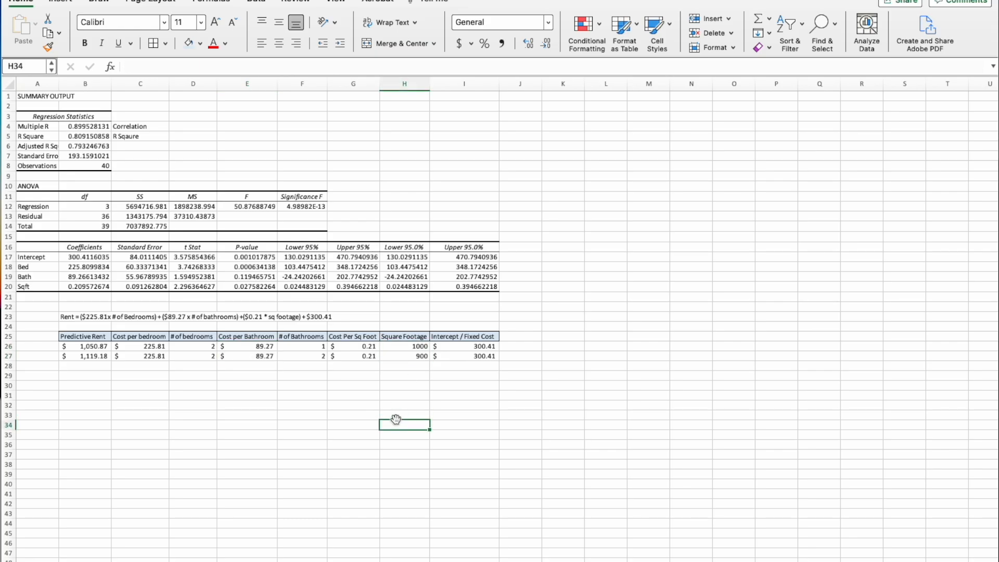
- Examine how square footage, cost per square foot and cost per bathroom account for the rents in B26:B27
{"action": "left_click", "coordinate": [402, 349]}
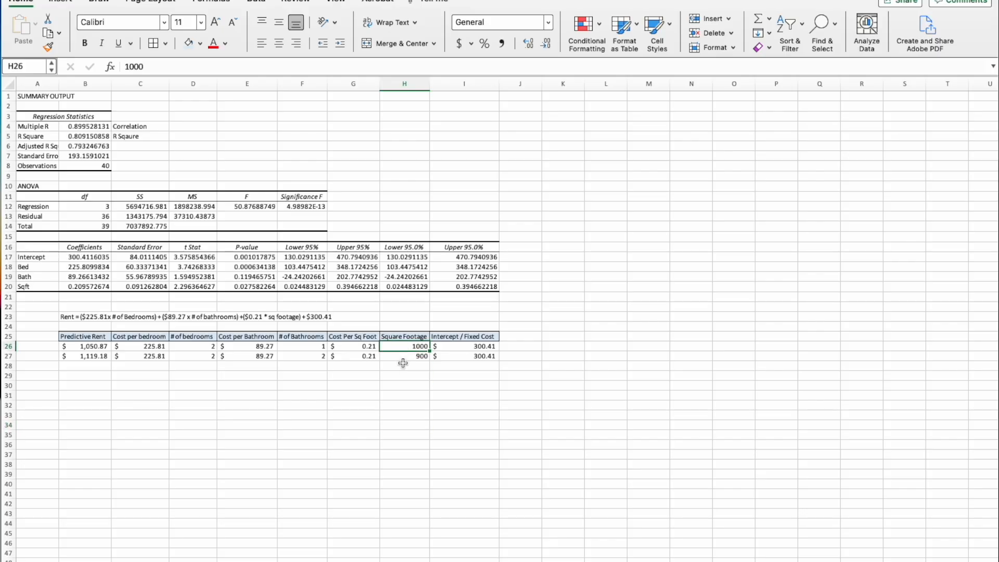
{"action": "left_click", "coordinate": [400, 359]}
{"action": "left_click", "coordinate": [402, 375]}
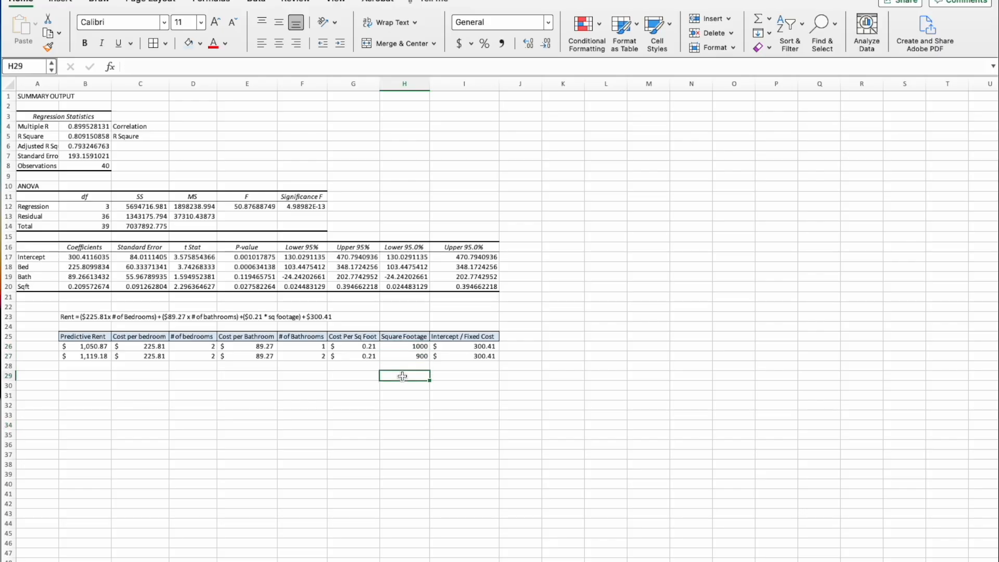
{"action": "left_click", "coordinate": [360, 356]}
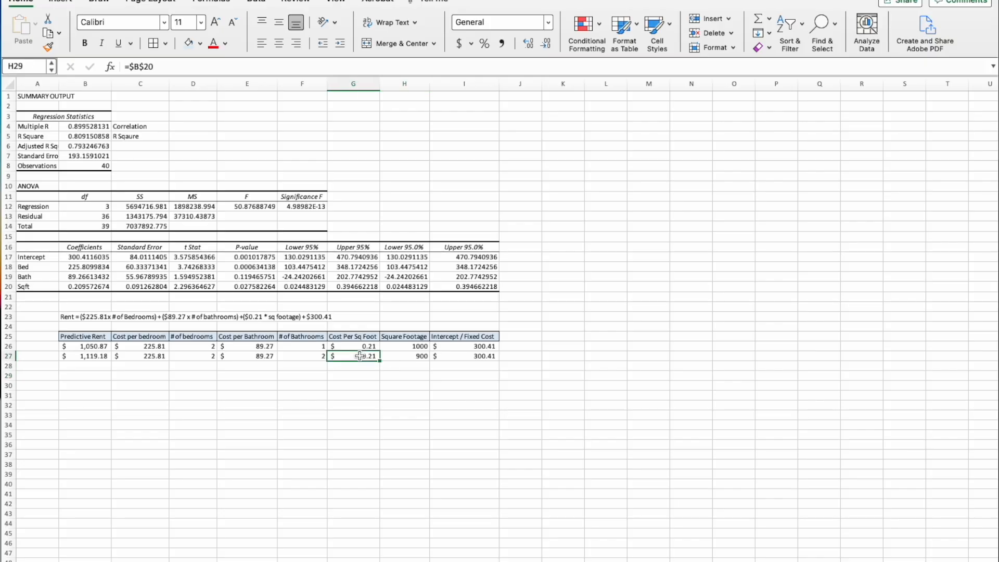
{"action": "left_click", "coordinate": [410, 379]}
{"action": "left_click", "coordinate": [267, 357]}
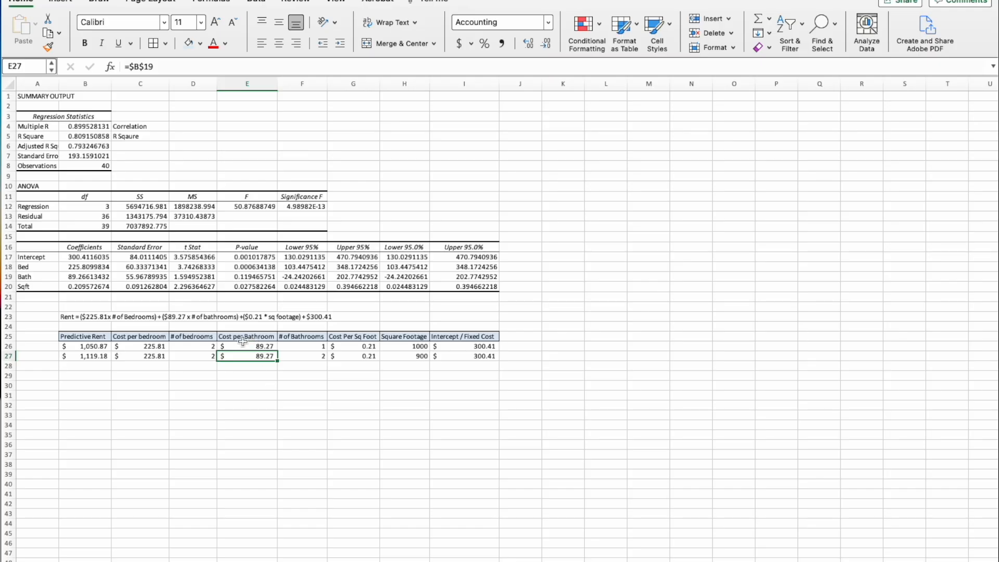
{"action": "left_click", "coordinate": [100, 346]}
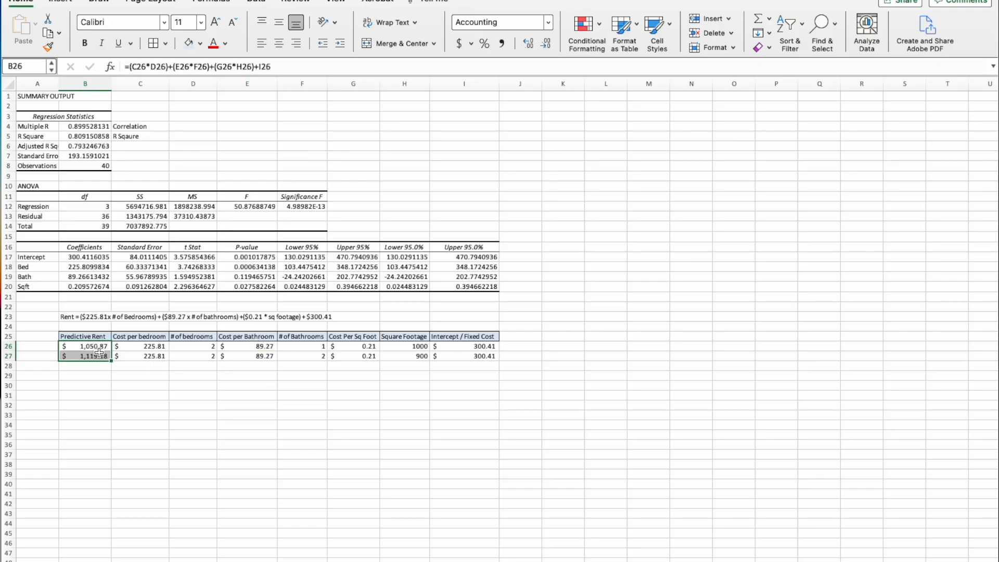
{"action": "left_click", "coordinate": [104, 425]}
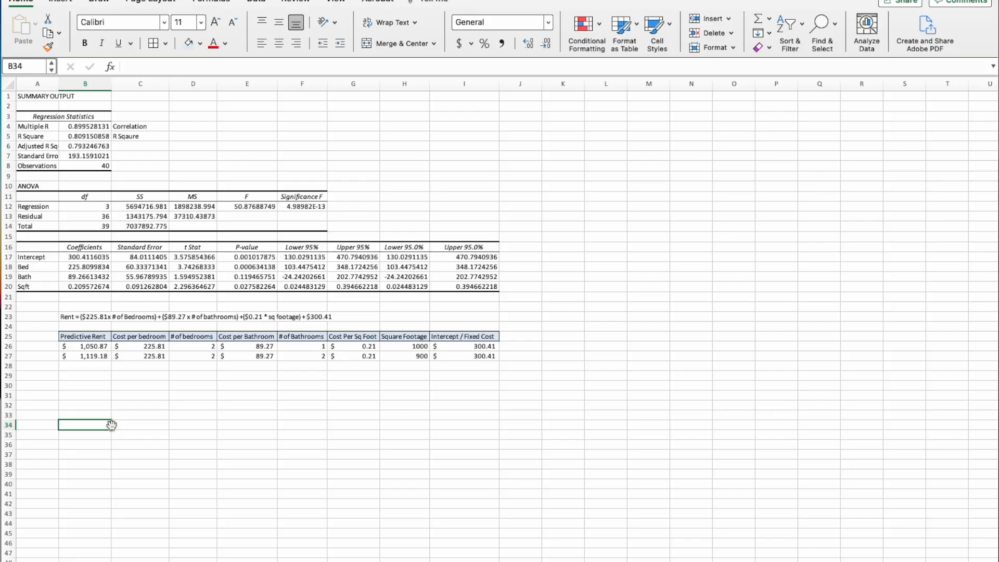
- Fill the Multiple R and R Square values in B4:B5 and the coefficients in B17:B20 with the recently used pale yellow
{"action": "left_click", "coordinate": [82, 130]}
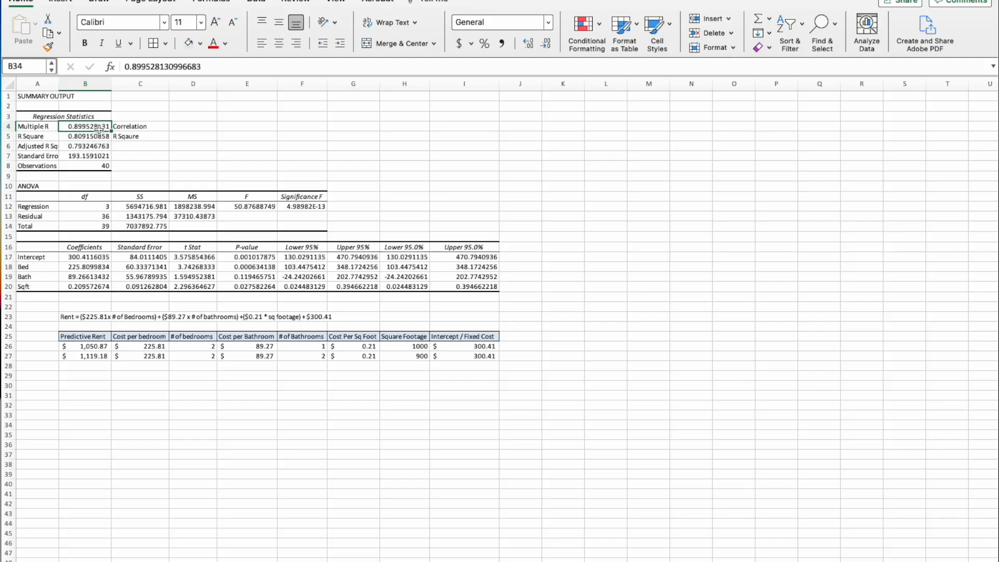
{"action": "left_click_drag", "start_coordinate": [99, 129], "coordinate": [98, 138]}
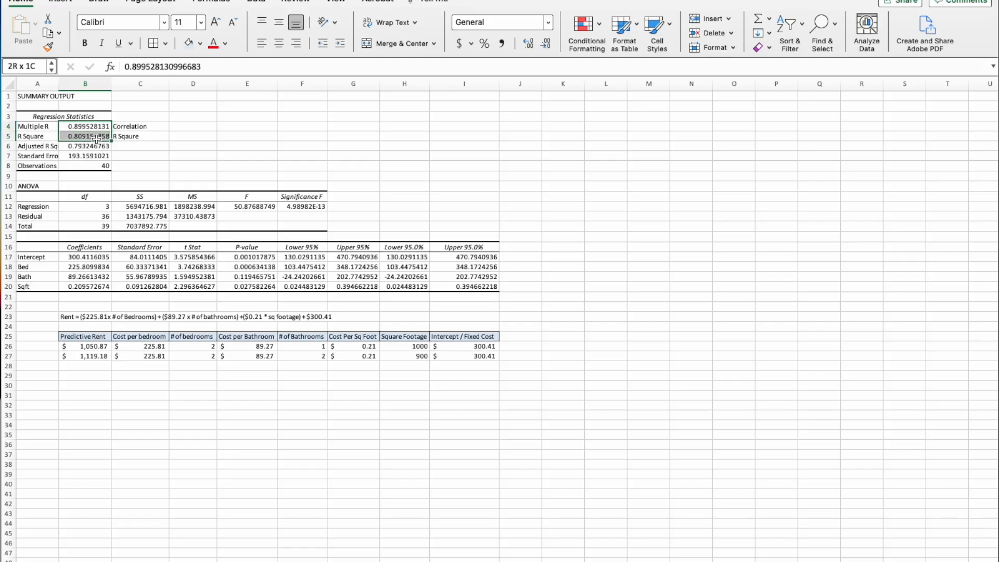
{"action": "left_click", "coordinate": [200, 44]}
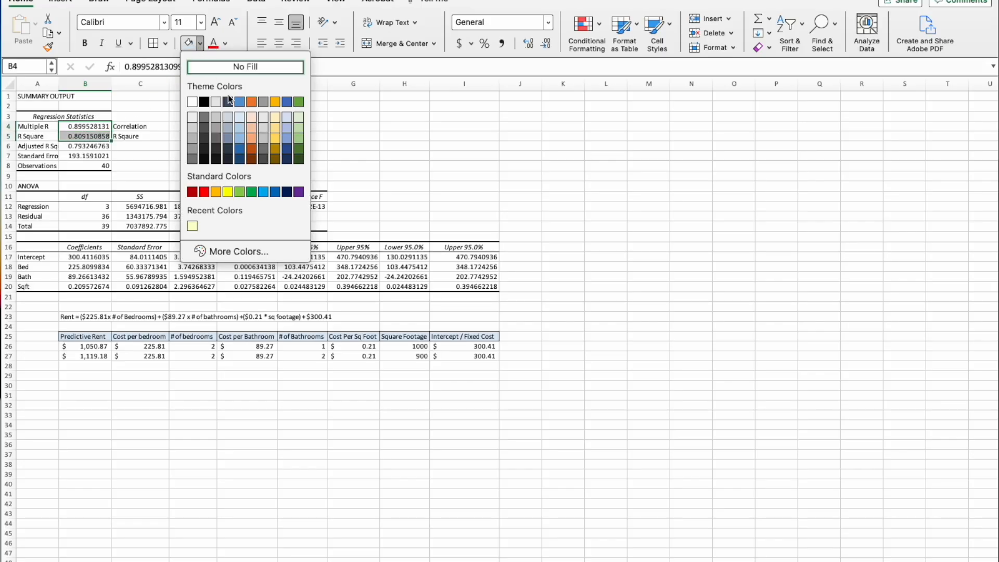
{"action": "left_click", "coordinate": [192, 227]}
{"action": "left_click_drag", "start_coordinate": [85, 257], "coordinate": [83, 286]}
{"action": "left_click", "coordinate": [189, 42]}
{"action": "left_click", "coordinate": [114, 492]}
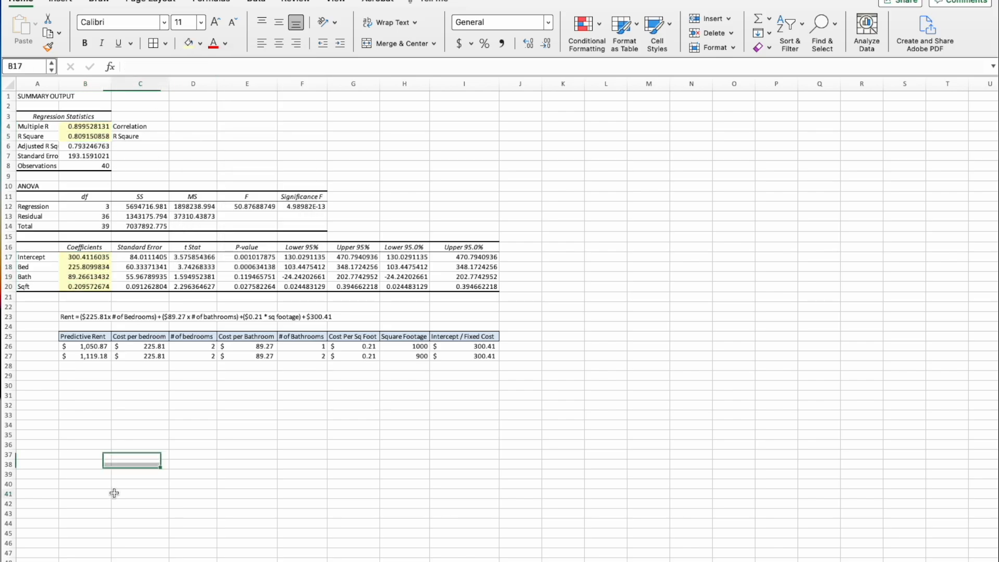
- Review the second apartment's prediction in row 27, then the rent data sheet's single-variable regression output and its predictive rent calculation in I63:I65
{"action": "left_click_drag", "start_coordinate": [497, 358], "coordinate": [91, 361]}
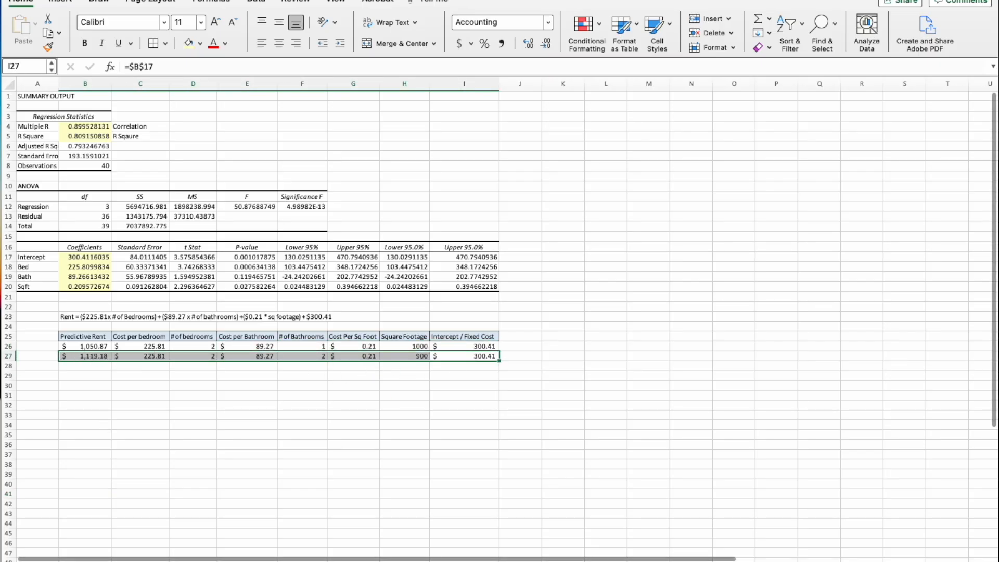
{"action": "left_click", "coordinate": [382, 561]}
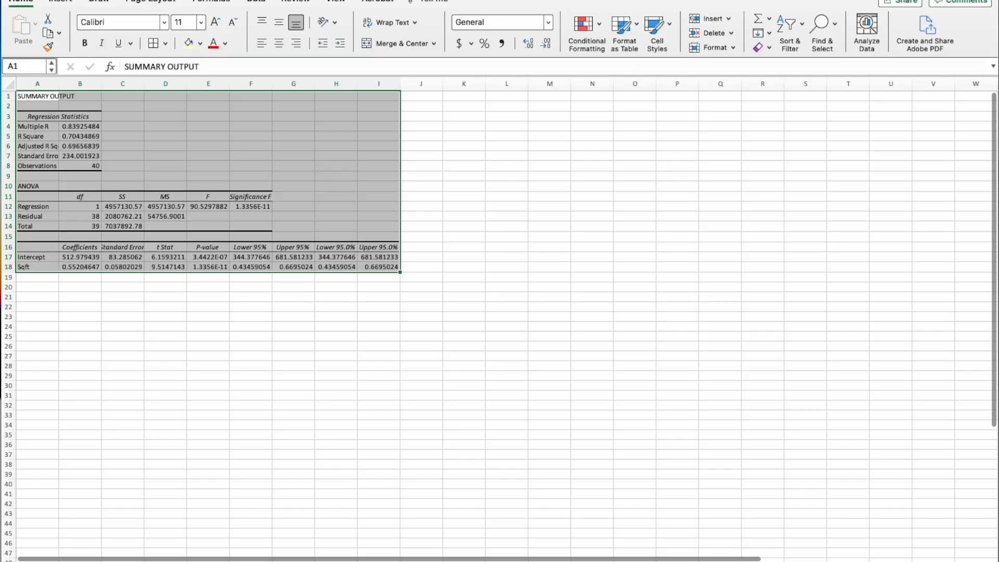
{"action": "left_click", "coordinate": [476, 561]}
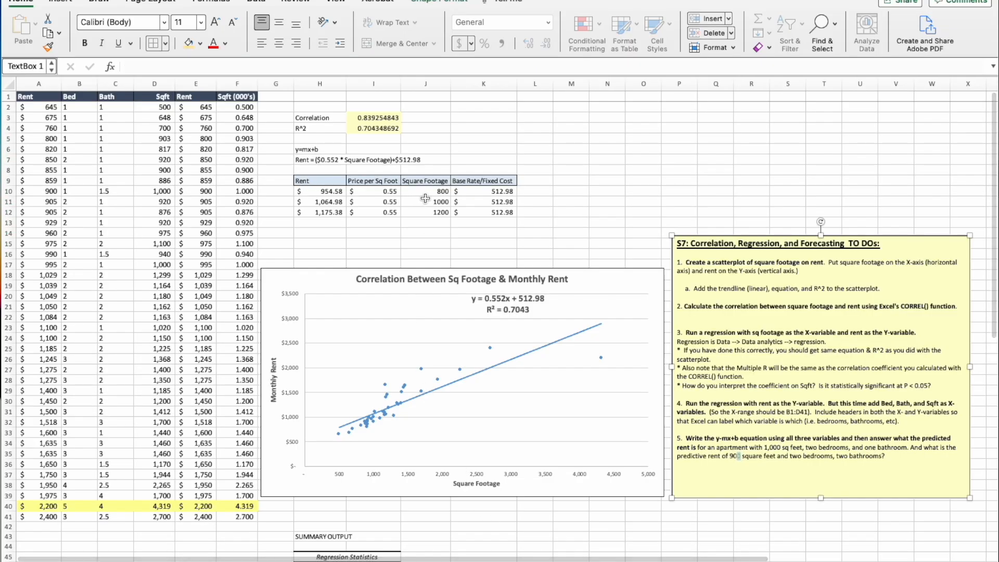
{"action": "scroll", "coordinate": [425, 198], "scroll_direction": "down", "scroll_amount": 1}
{"action": "scroll", "coordinate": [378, 471], "scroll_direction": "down", "scroll_amount": 10}
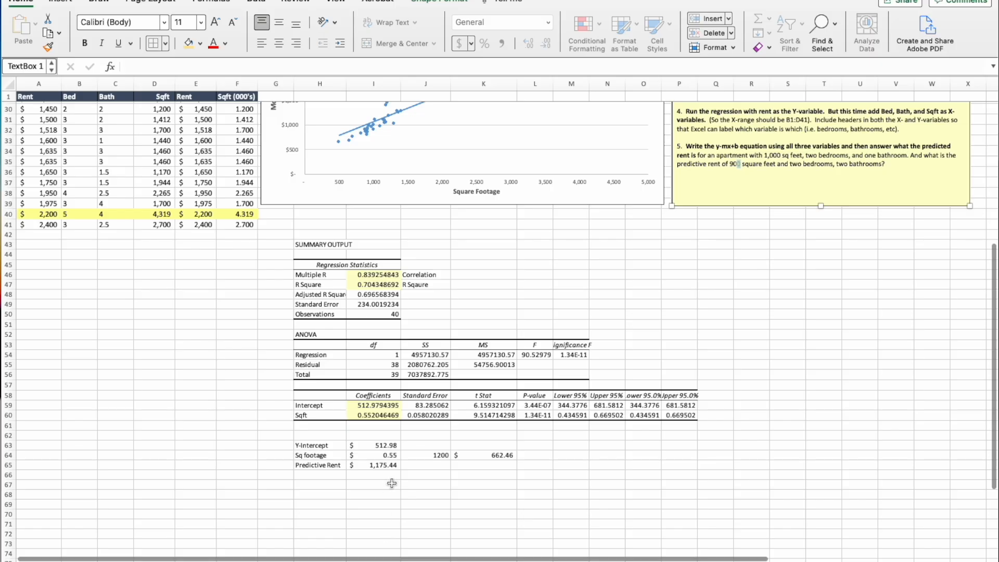
{"action": "left_click", "coordinate": [385, 445]}
- Examine the square-footage-only rent predictions in H10:K12 of the rent data sheet and return to the multiple regression sheet for comparison
{"action": "scroll", "coordinate": [389, 520], "scroll_direction": "up", "scroll_amount": 10}
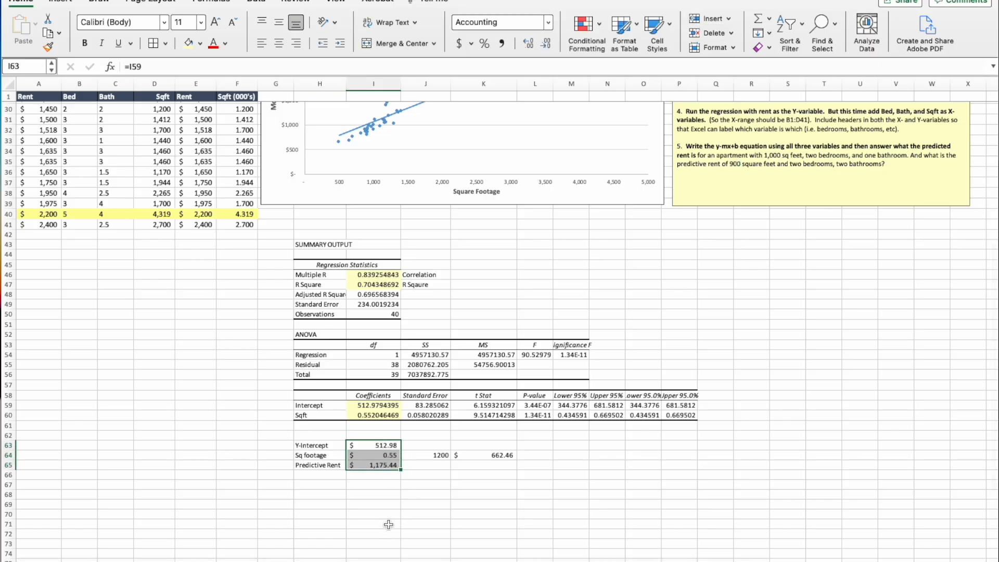
{"action": "left_click_drag", "start_coordinate": [333, 202], "coordinate": [383, 213]}
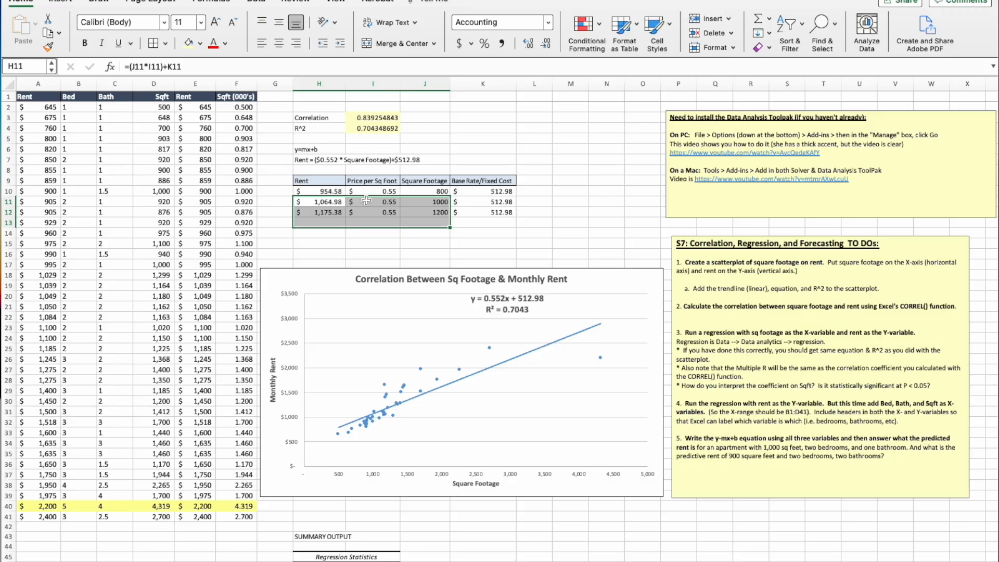
{"action": "left_click", "coordinate": [331, 192]}
{"action": "left_click_drag", "start_coordinate": [331, 191], "coordinate": [492, 223]}
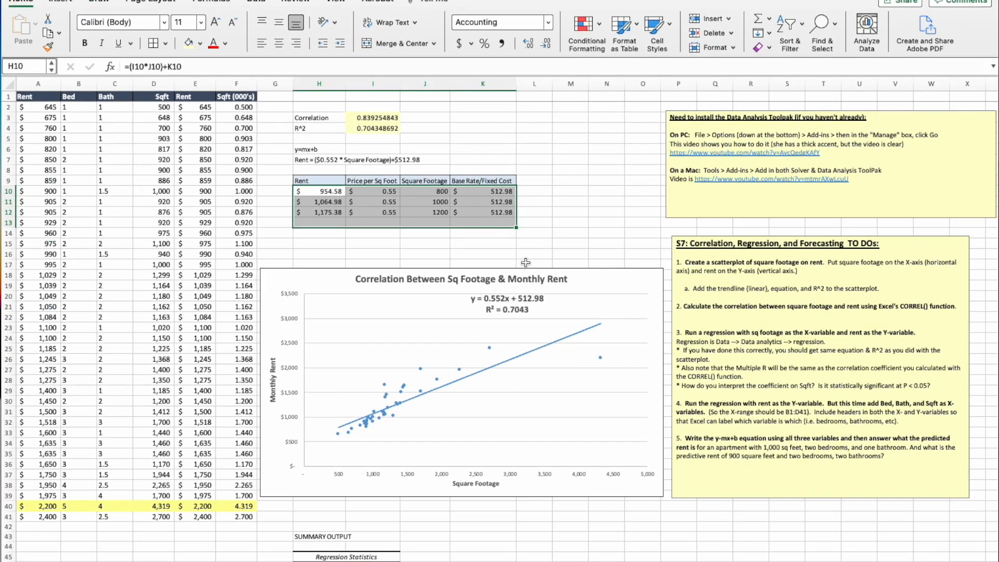
{"action": "left_click", "coordinate": [539, 208]}
{"action": "left_click_drag", "start_coordinate": [347, 191], "coordinate": [474, 219]}
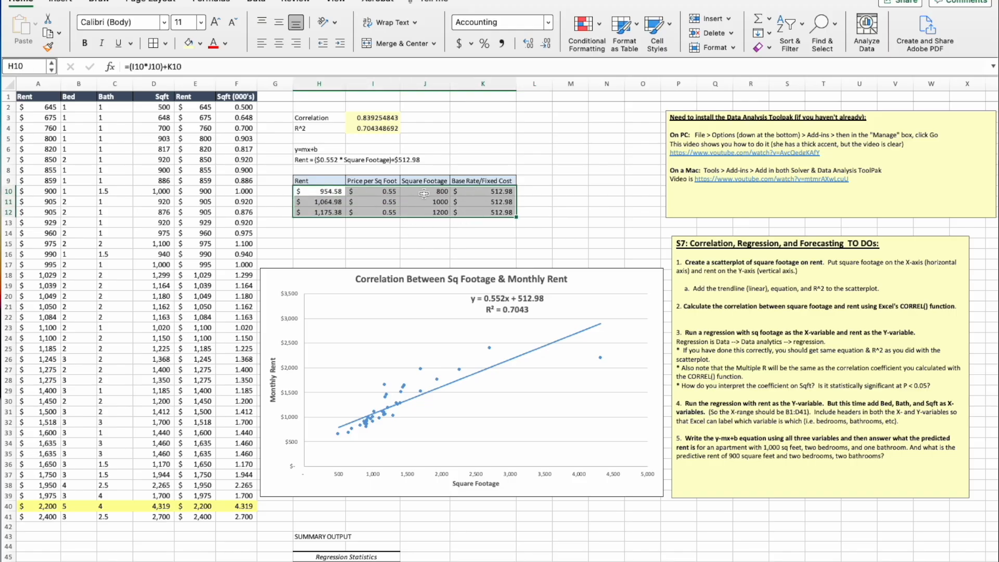
{"action": "key", "text": "ctrl+Page_Down"}
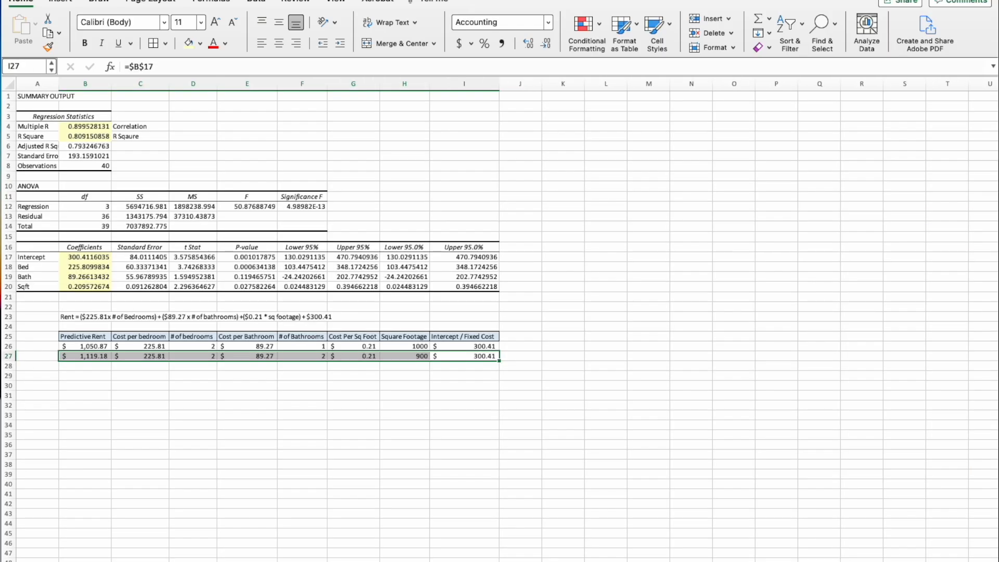
{"action": "left_click", "coordinate": [310, 414]}
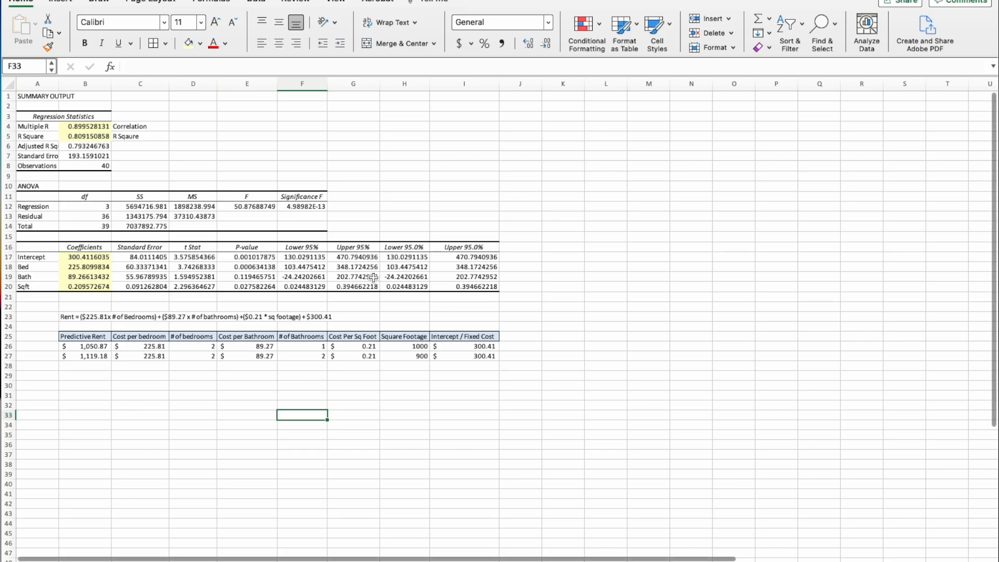